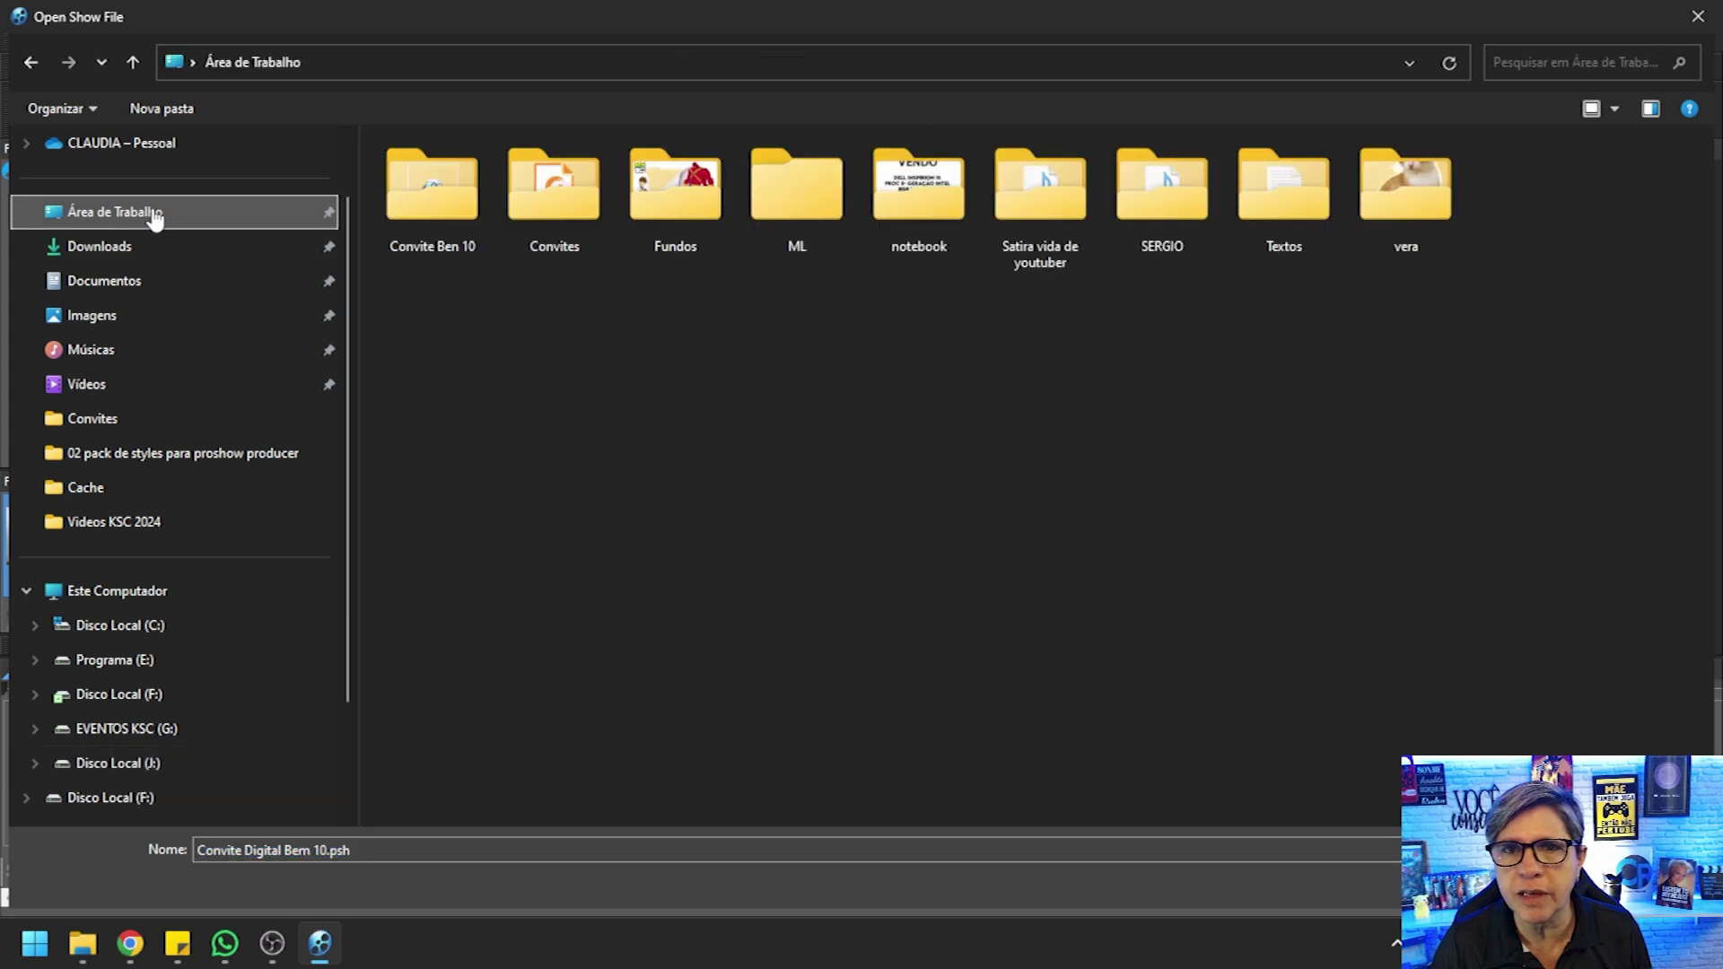
Open the show file Convite Digital Bem 10.psh from the Convite Ben 10 folder on the desktop
double_click(397, 207)
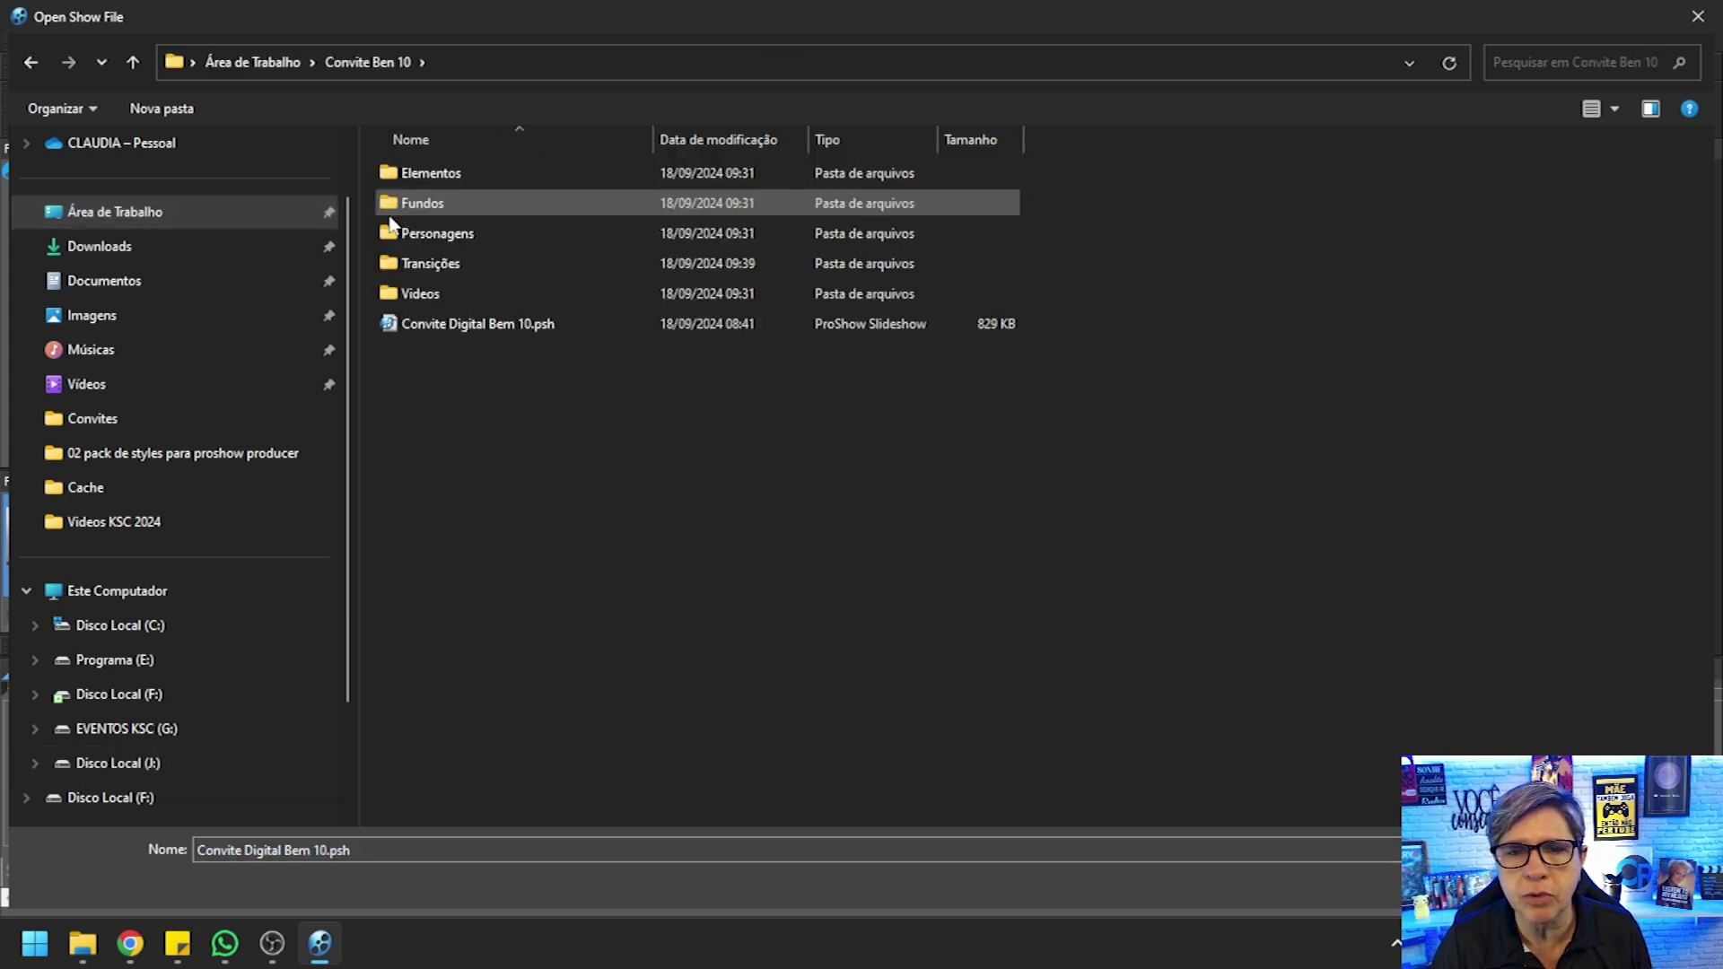
click(395, 331)
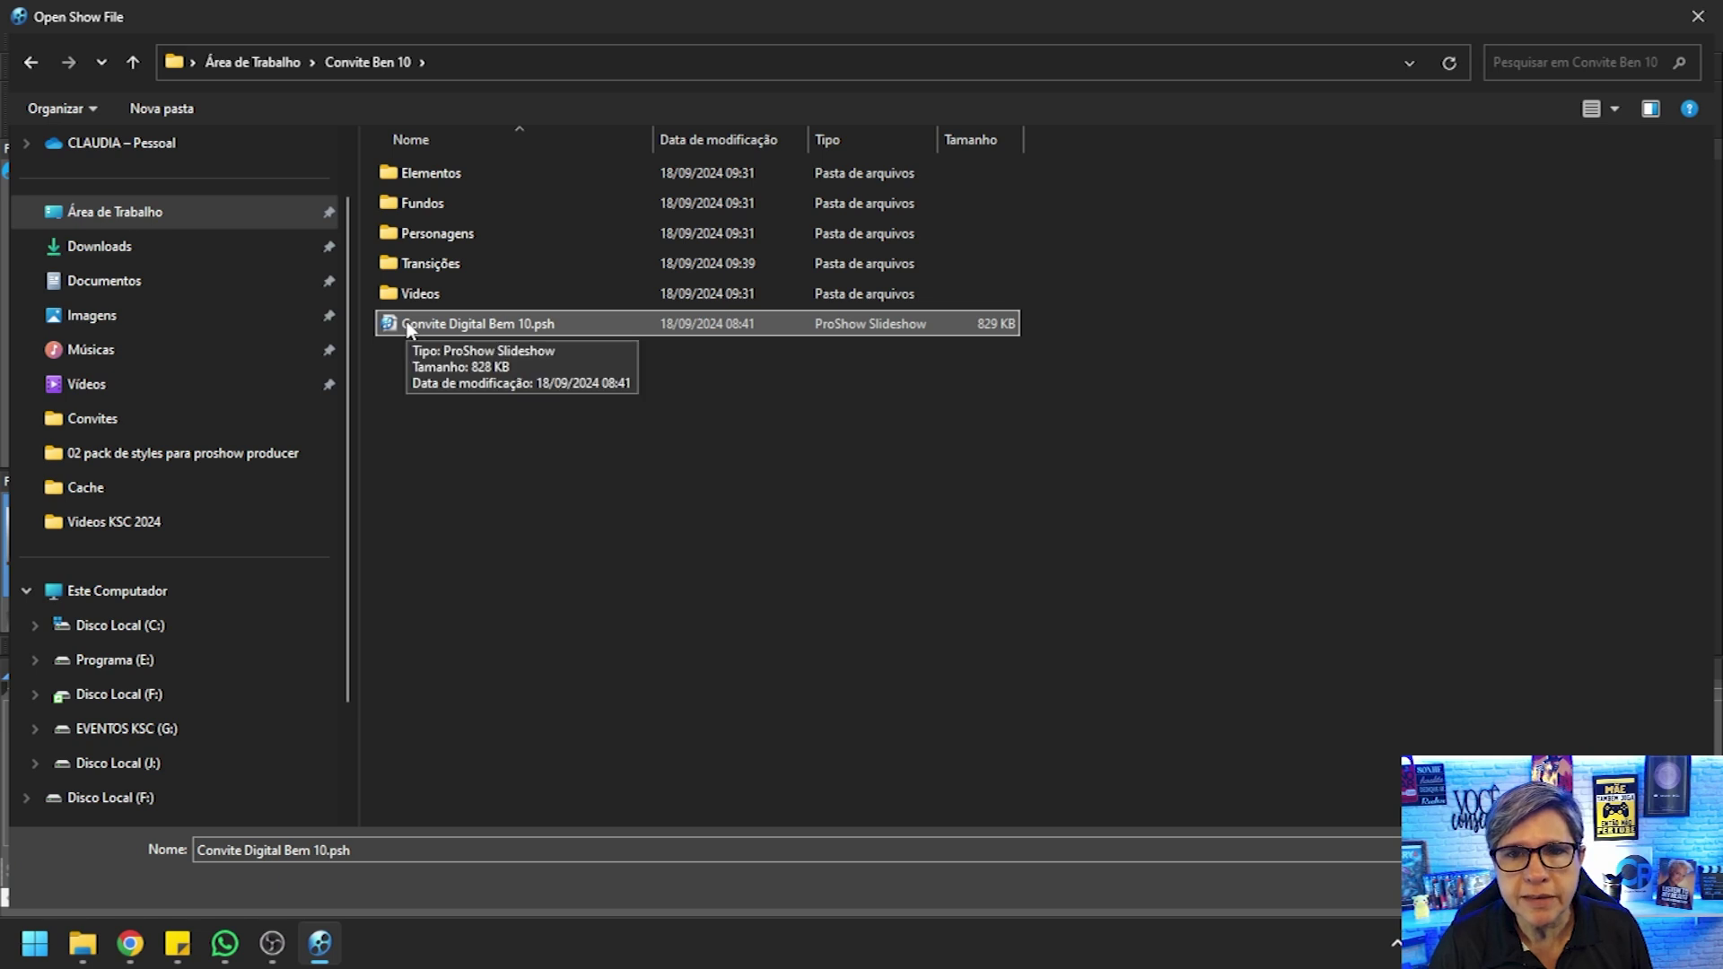
double_click(400, 328)
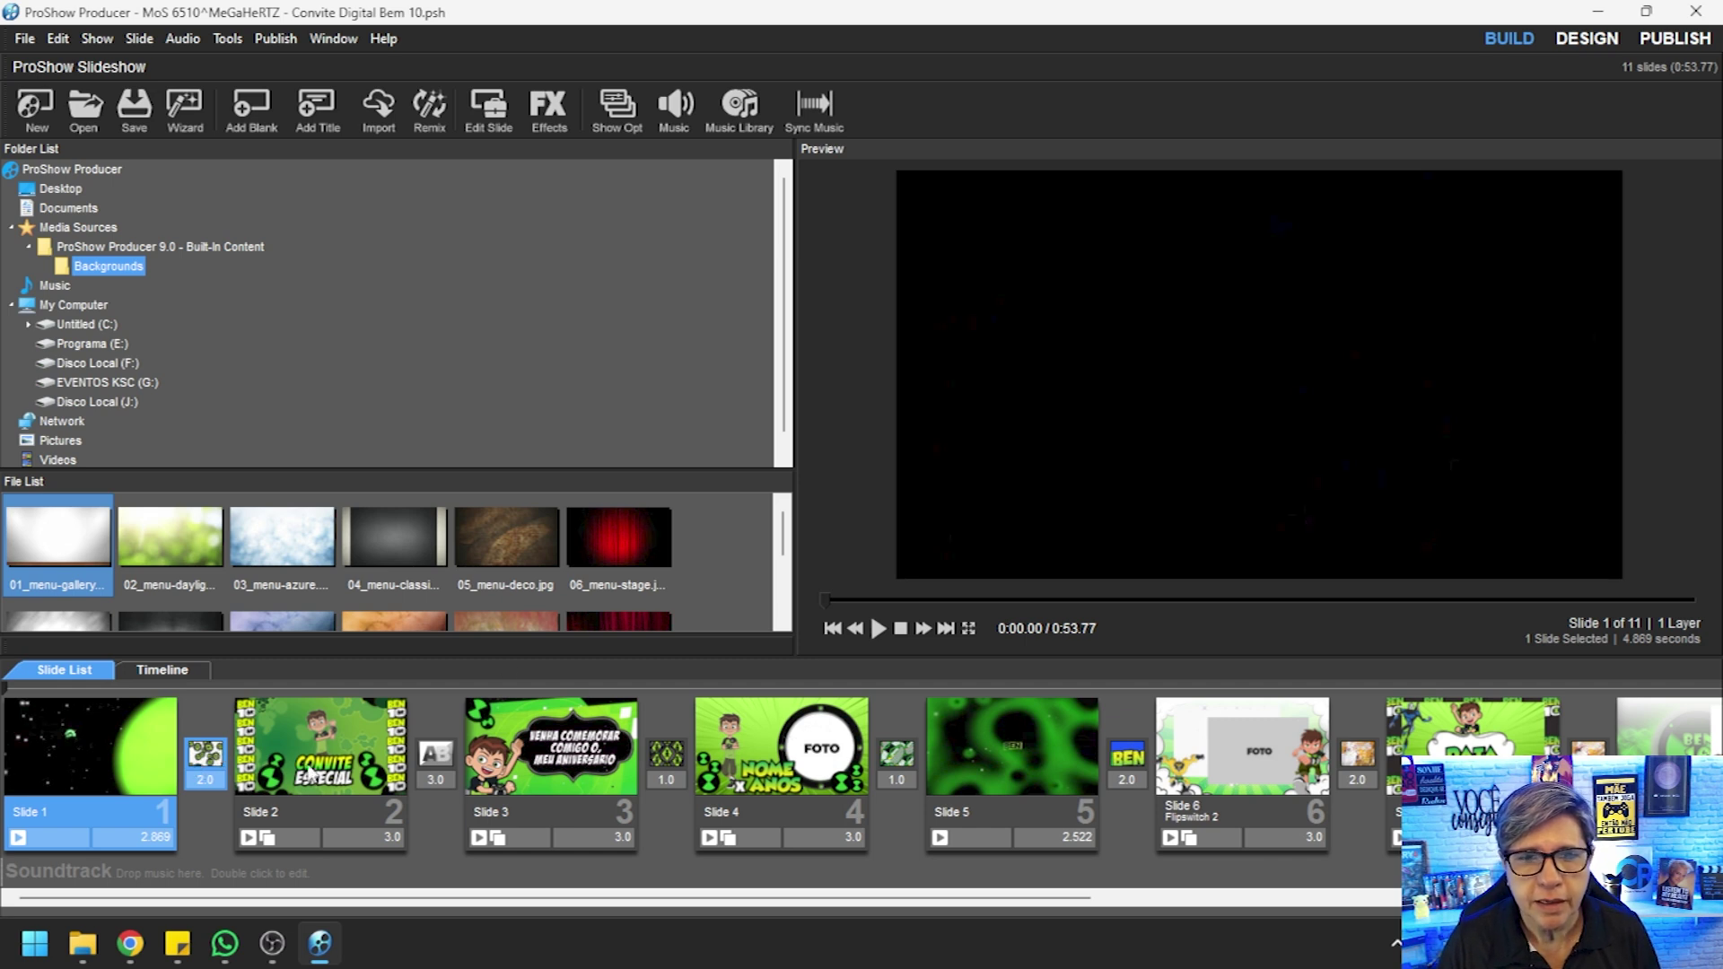
Play the opening of the invitation show, then preview slide 2 and the photo-and-name layout of slide 4
click(30, 686)
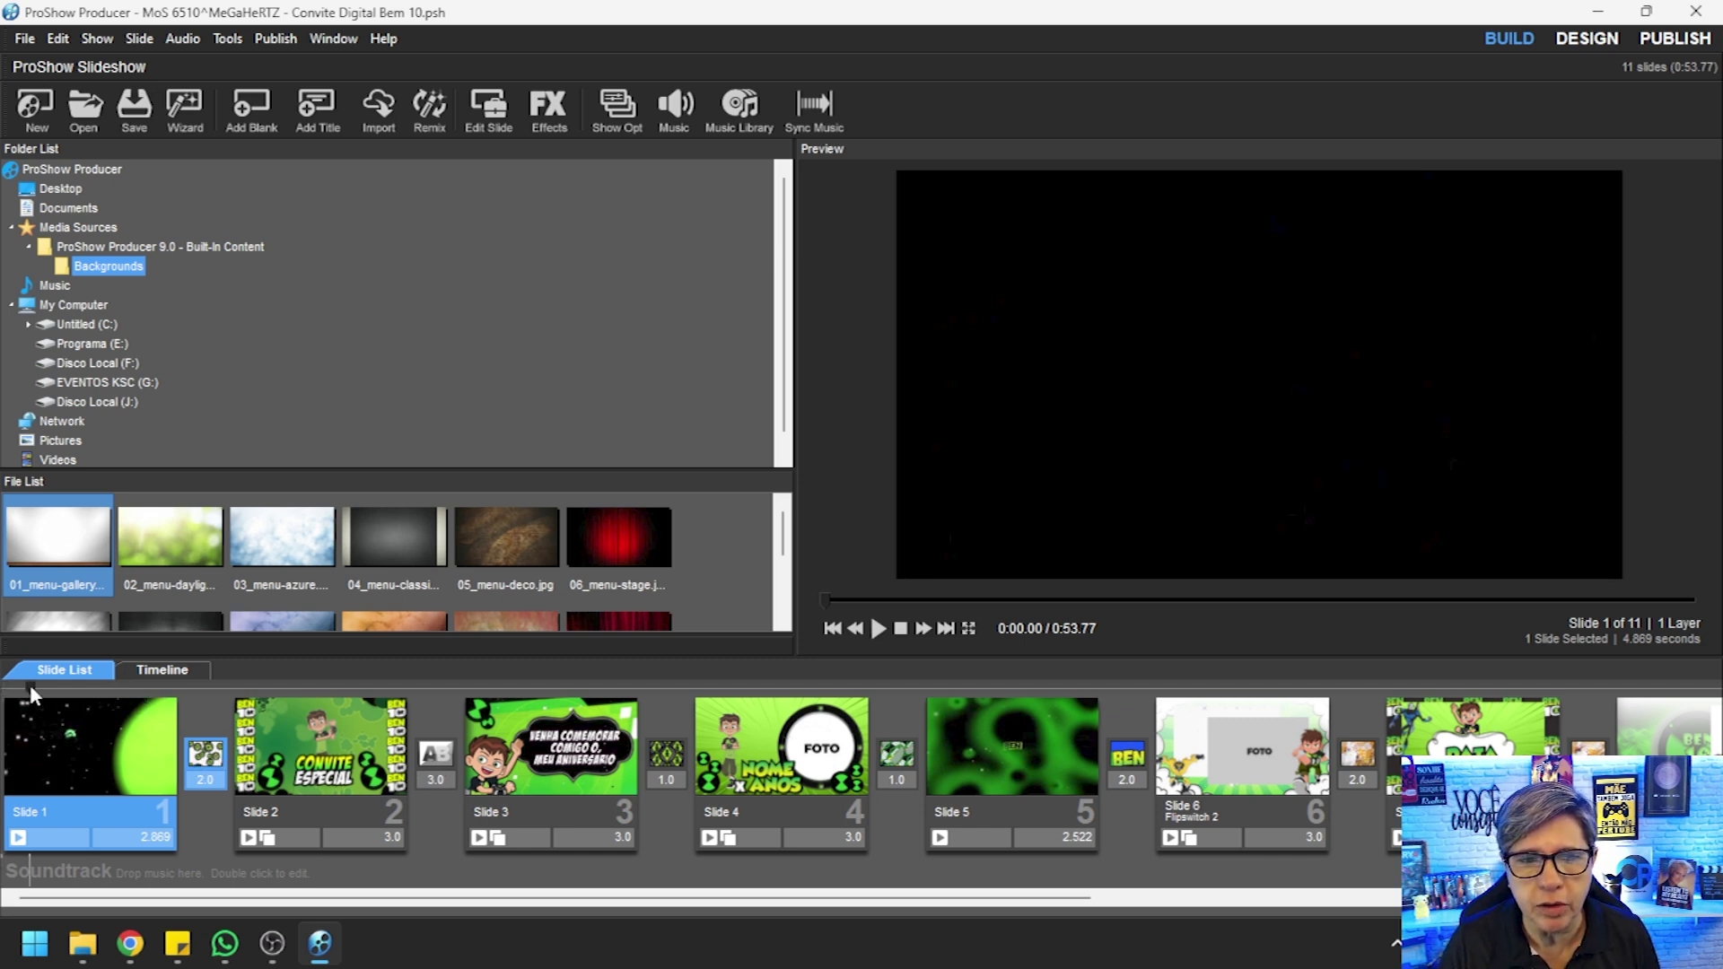
click(877, 627)
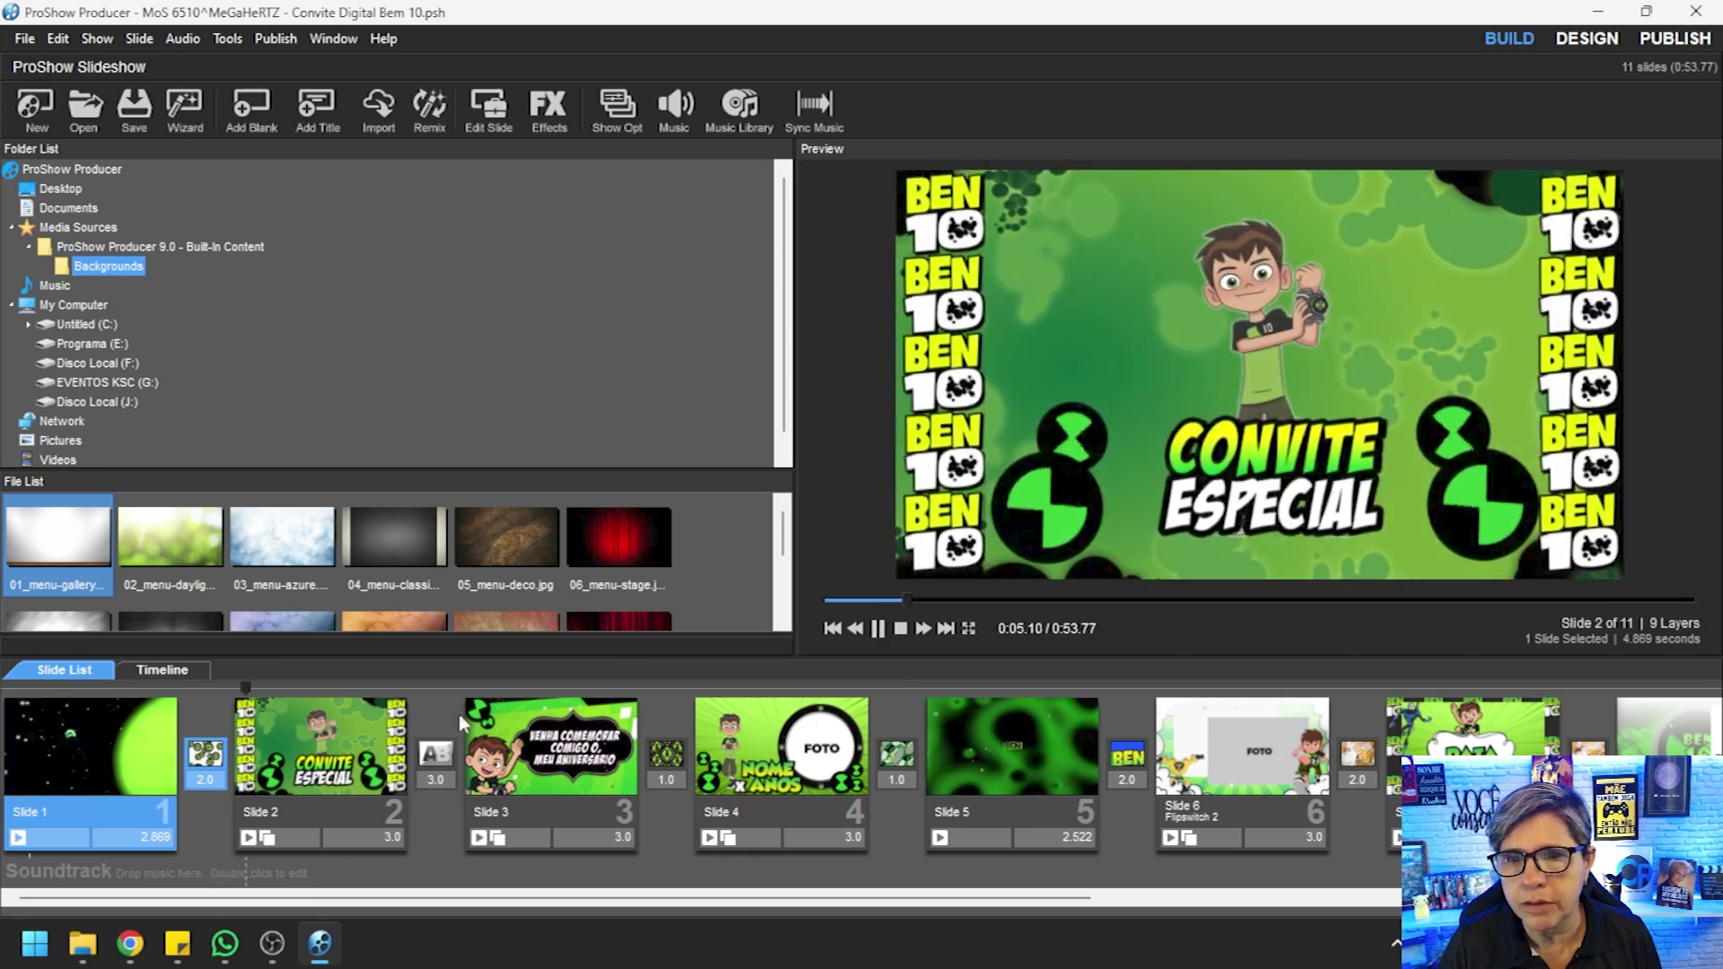
click(902, 628)
click(882, 630)
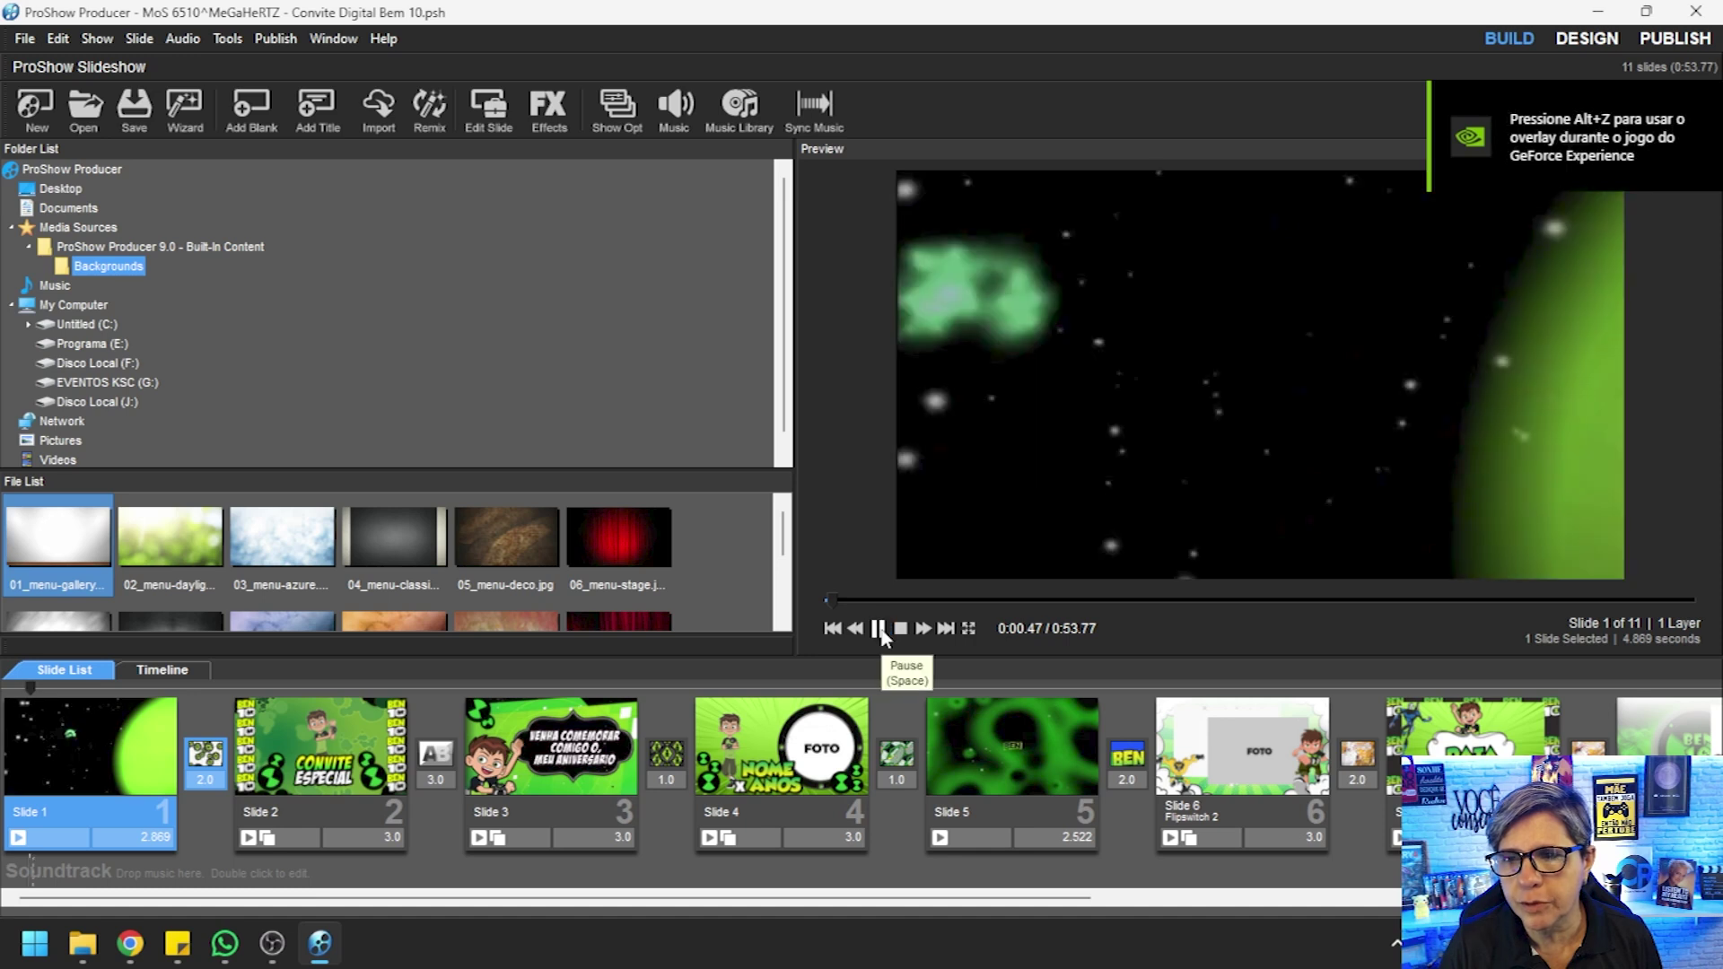
click(880, 629)
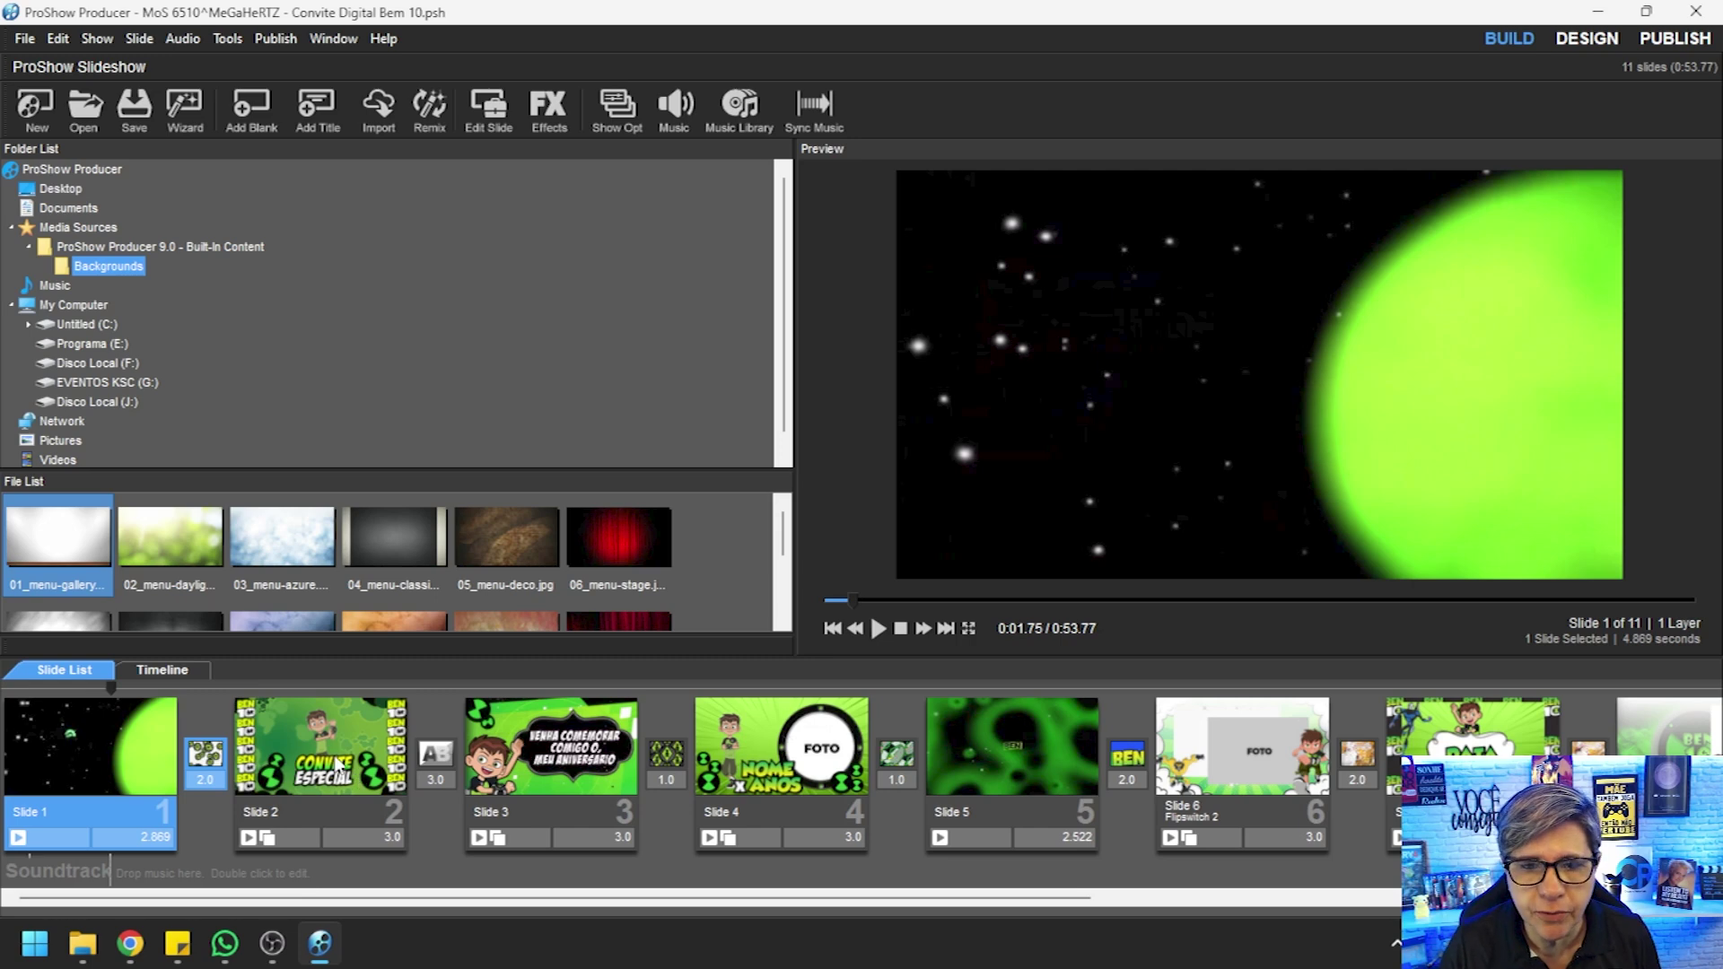
click(310, 698)
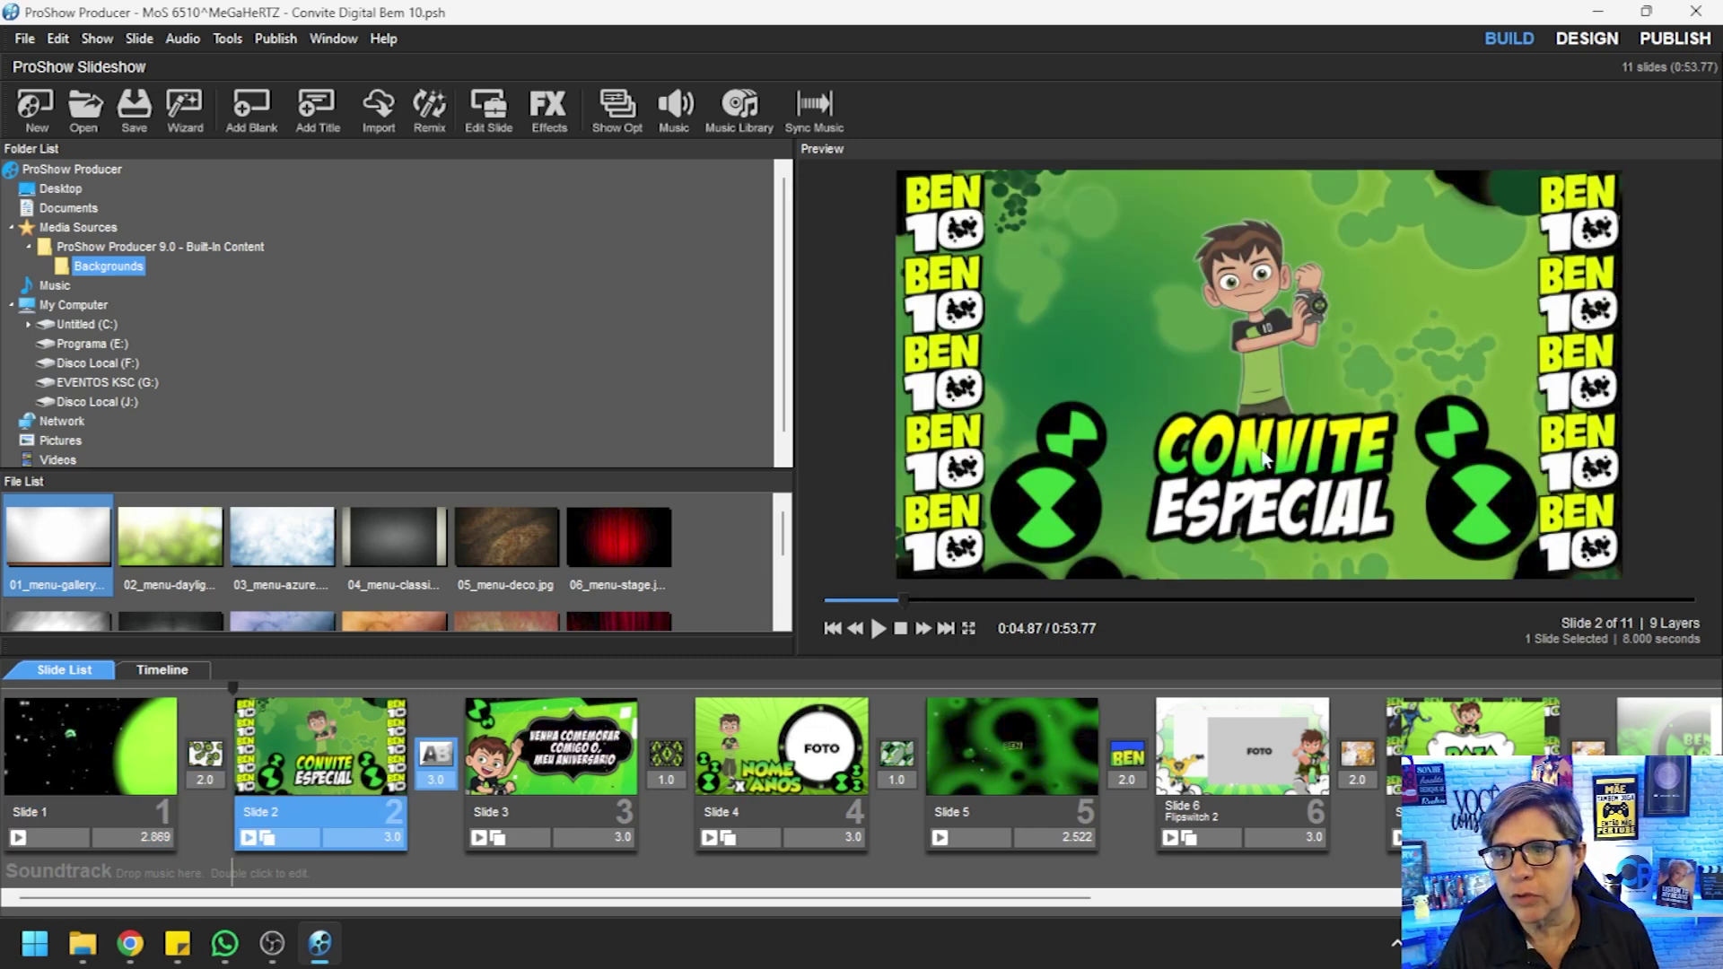
click(797, 737)
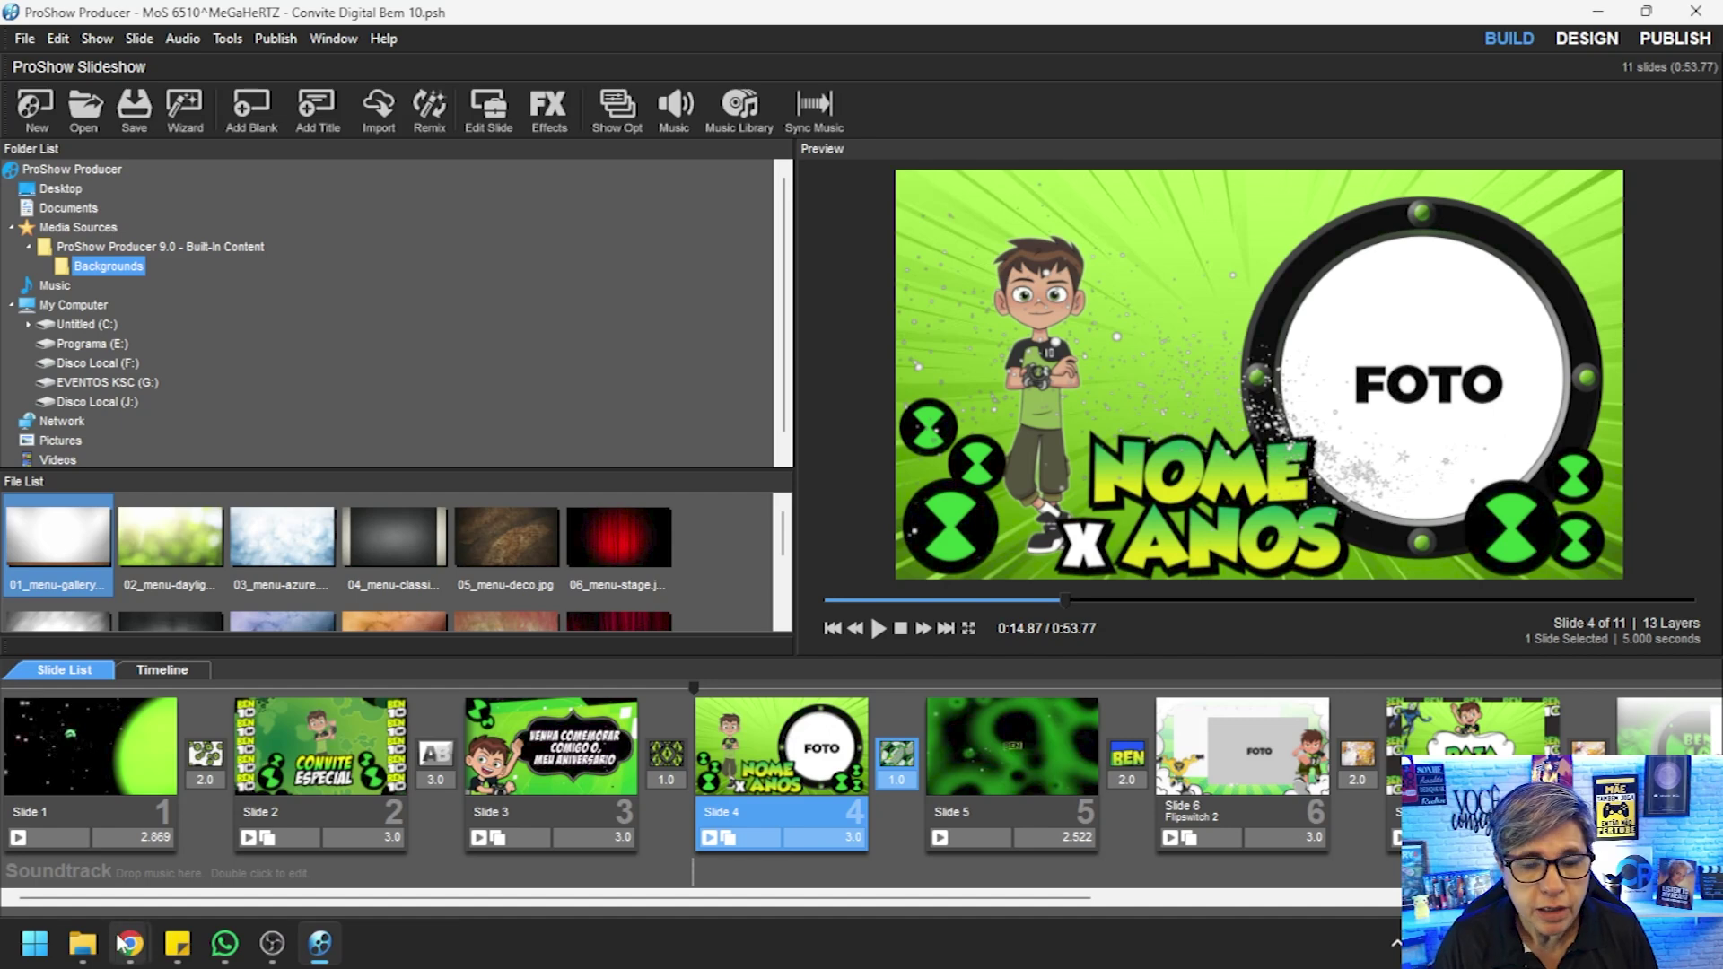
Switch to the TextStudio website in Chrome and search its text effects for "bem 10"
mouse_move(116, 944)
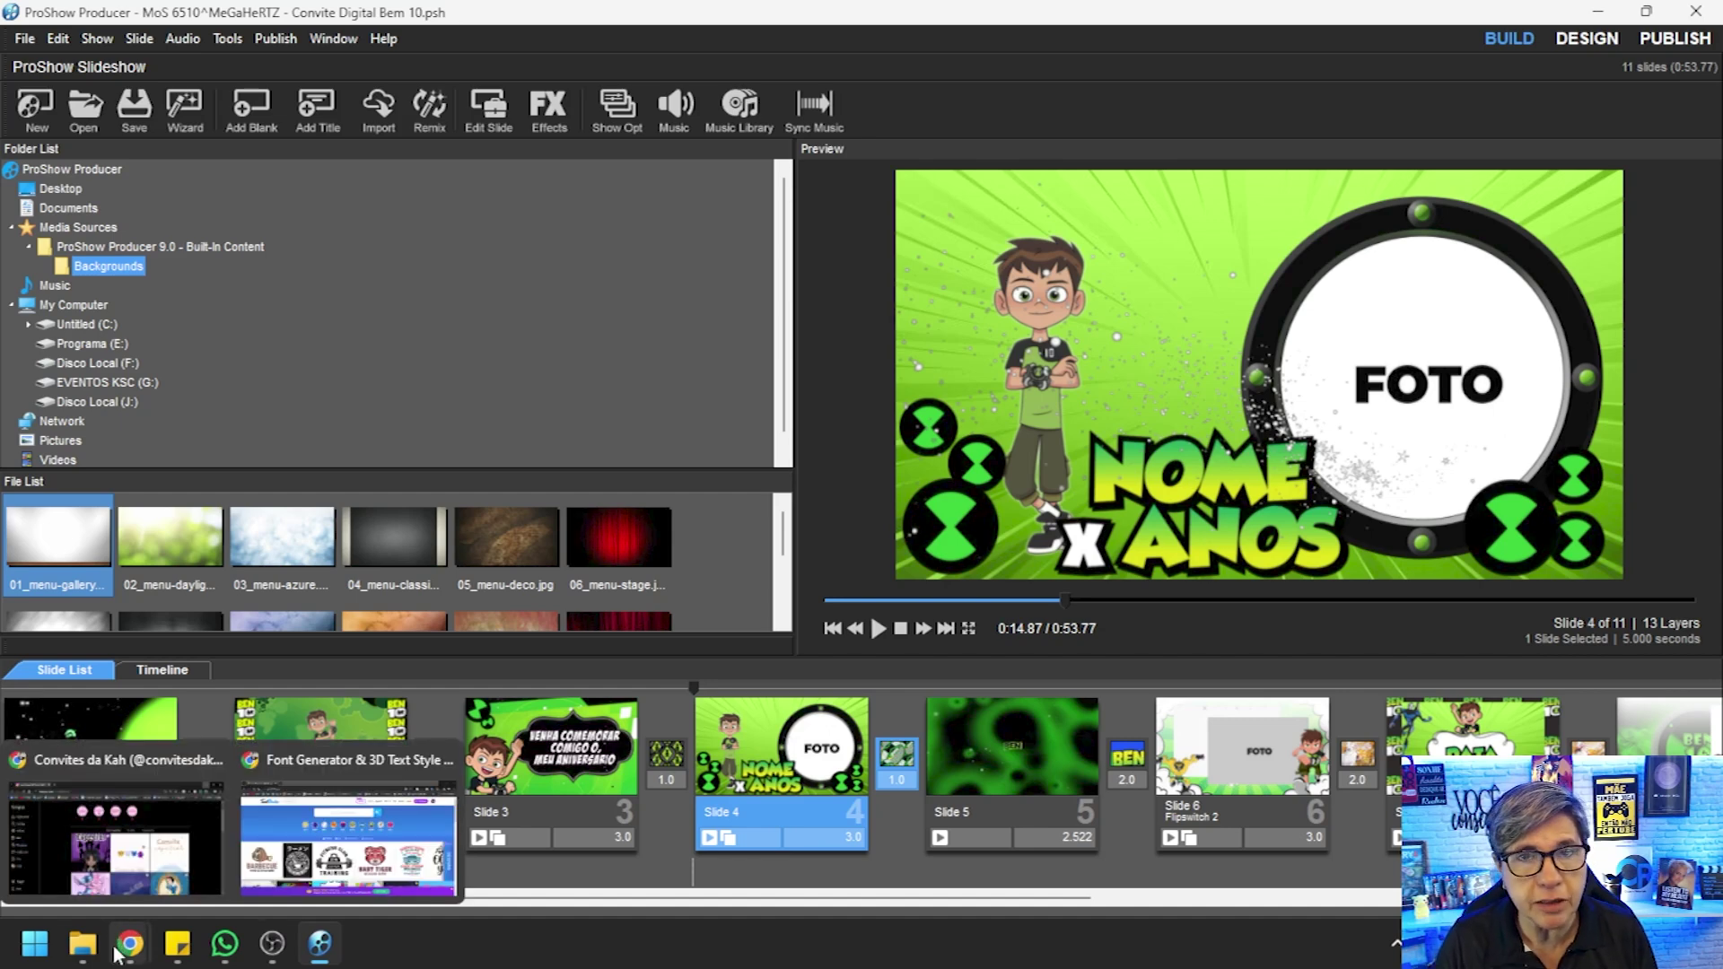
click(348, 834)
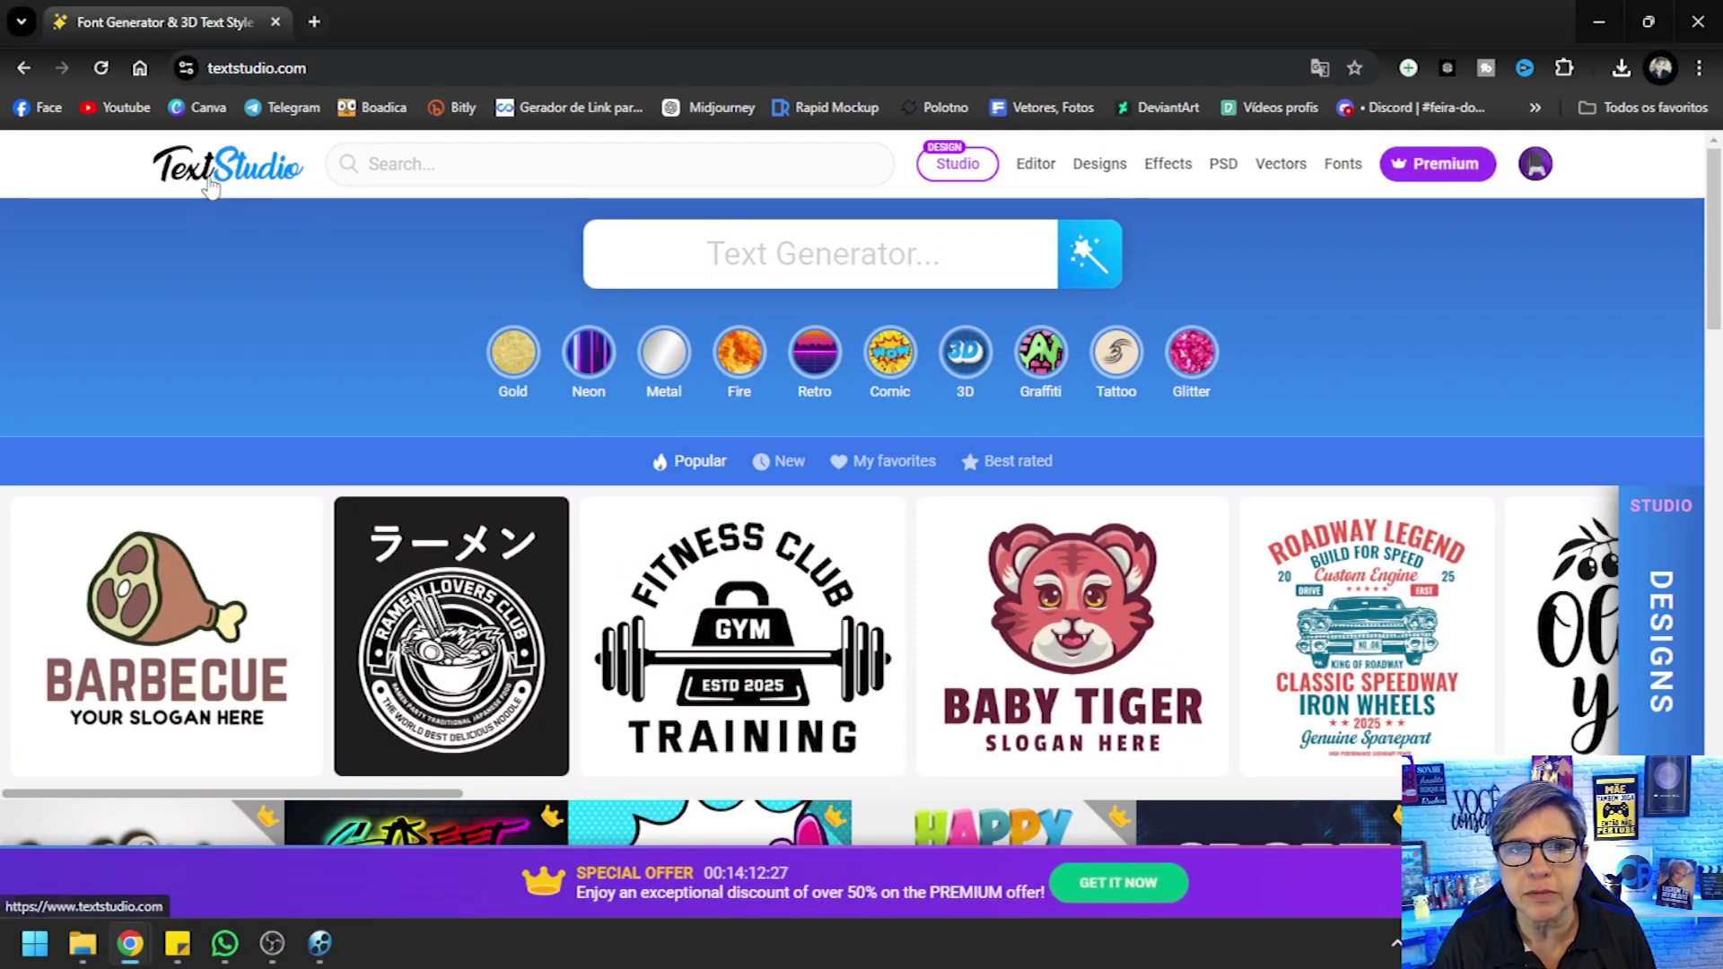
click(187, 155)
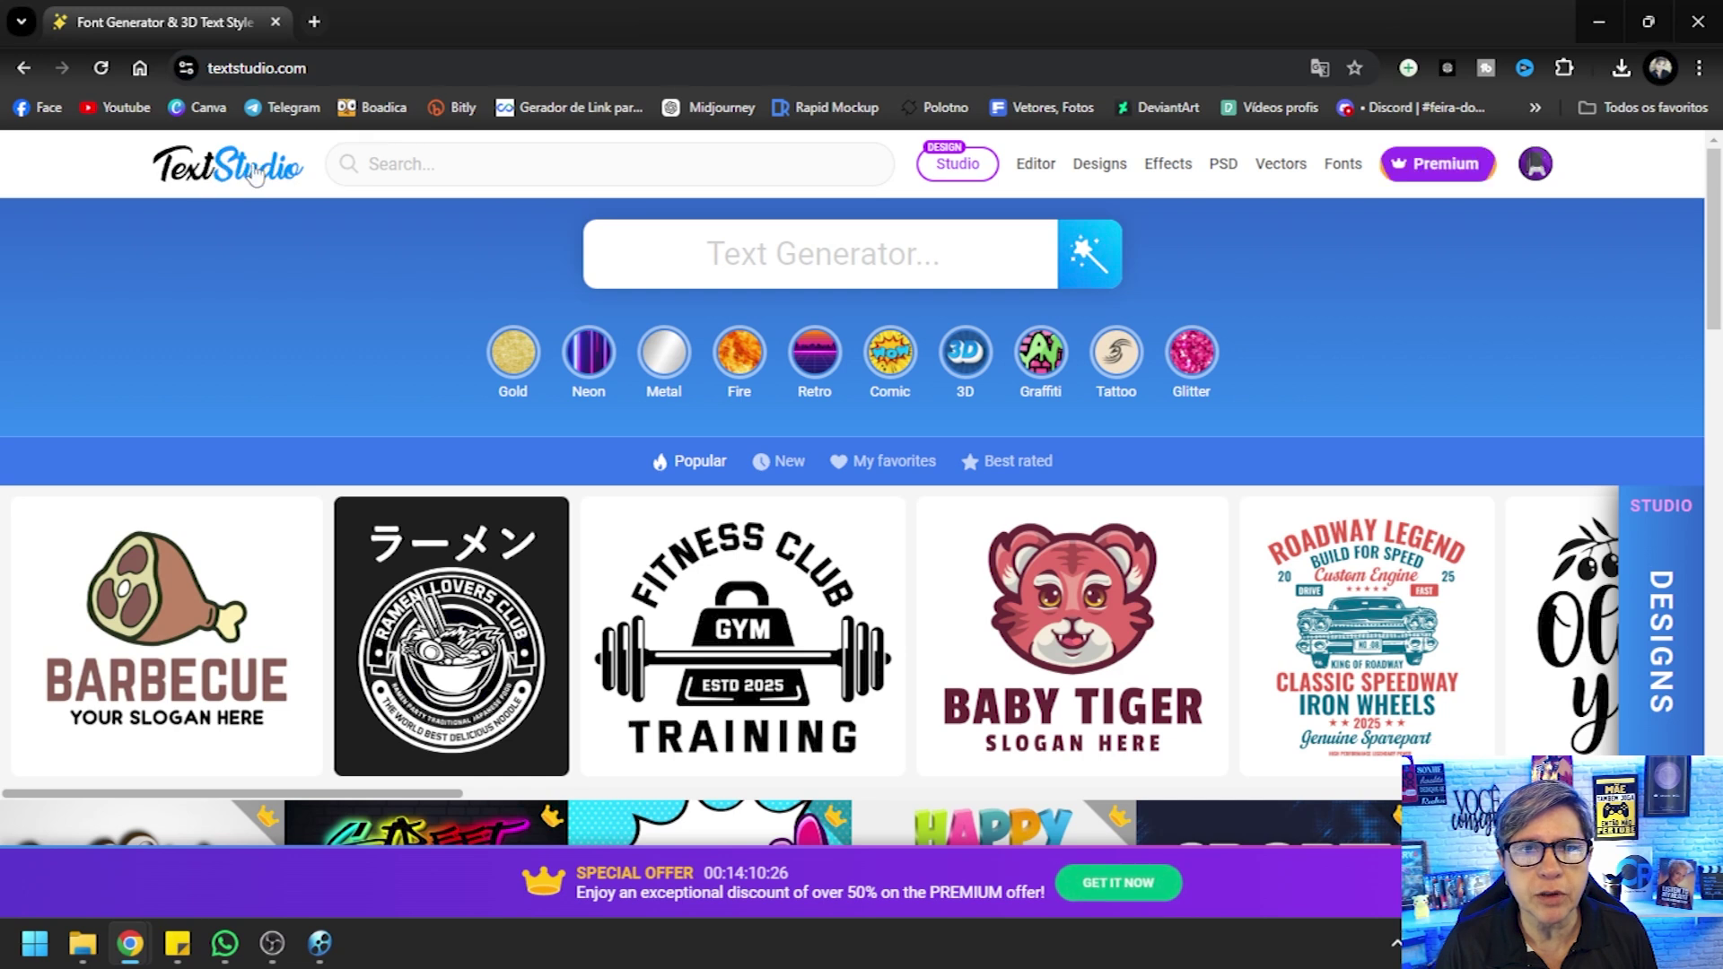
click(423, 164)
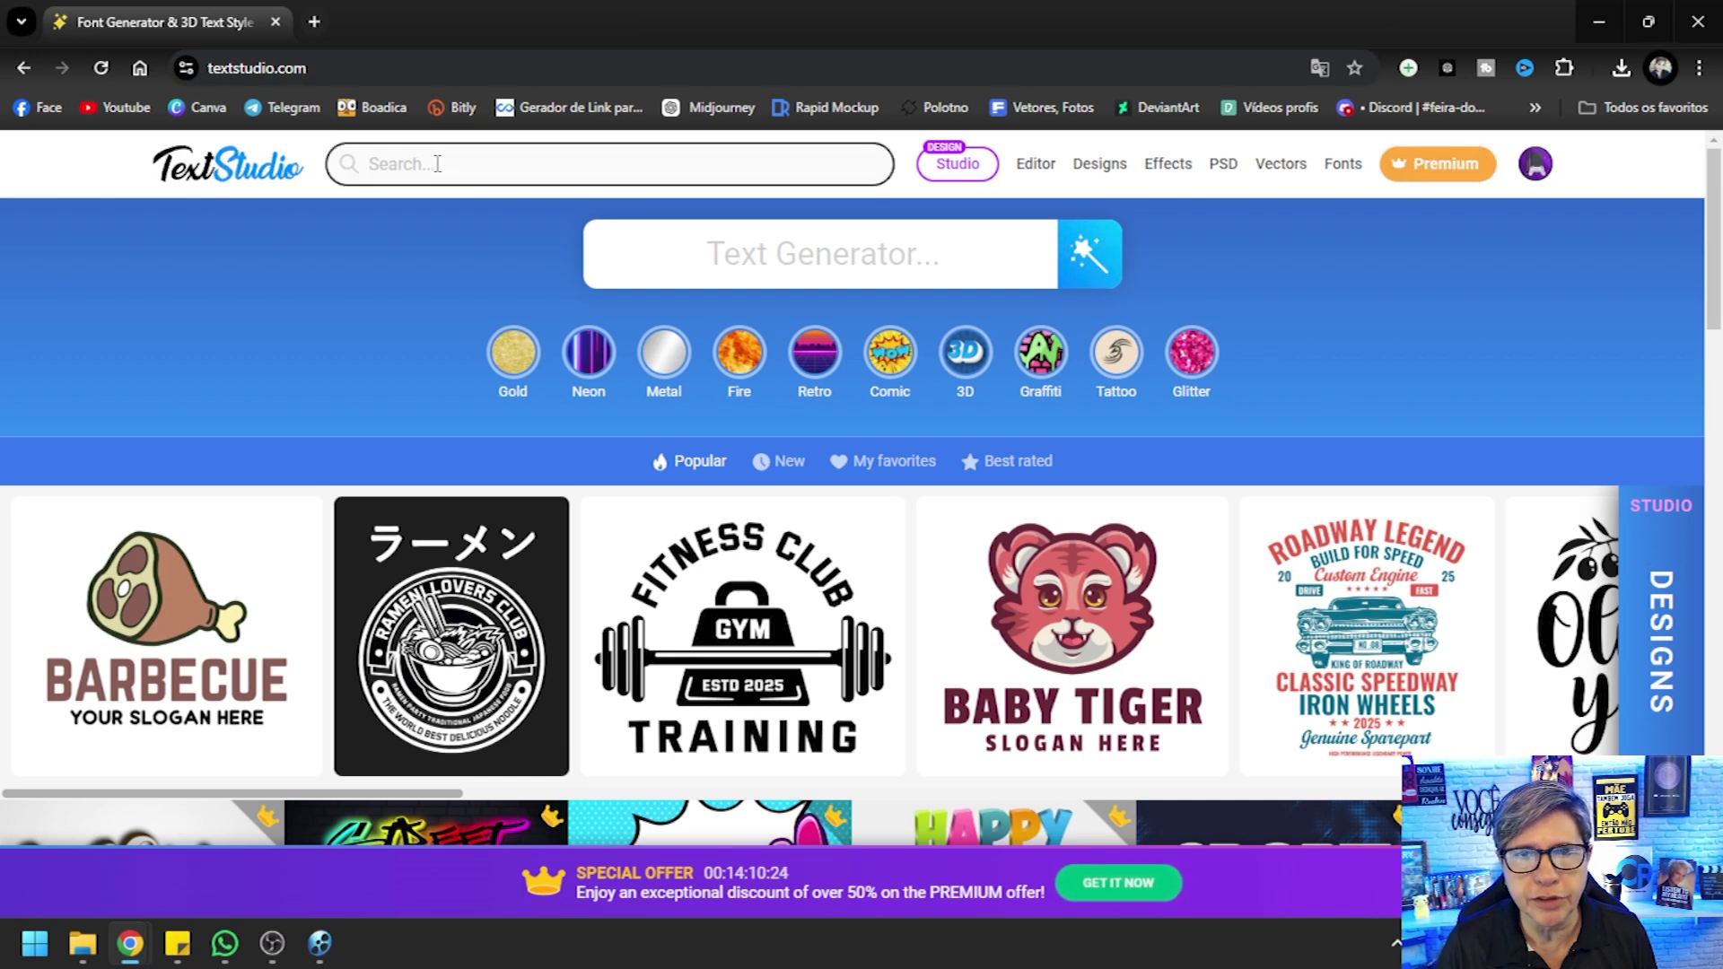
text(be)
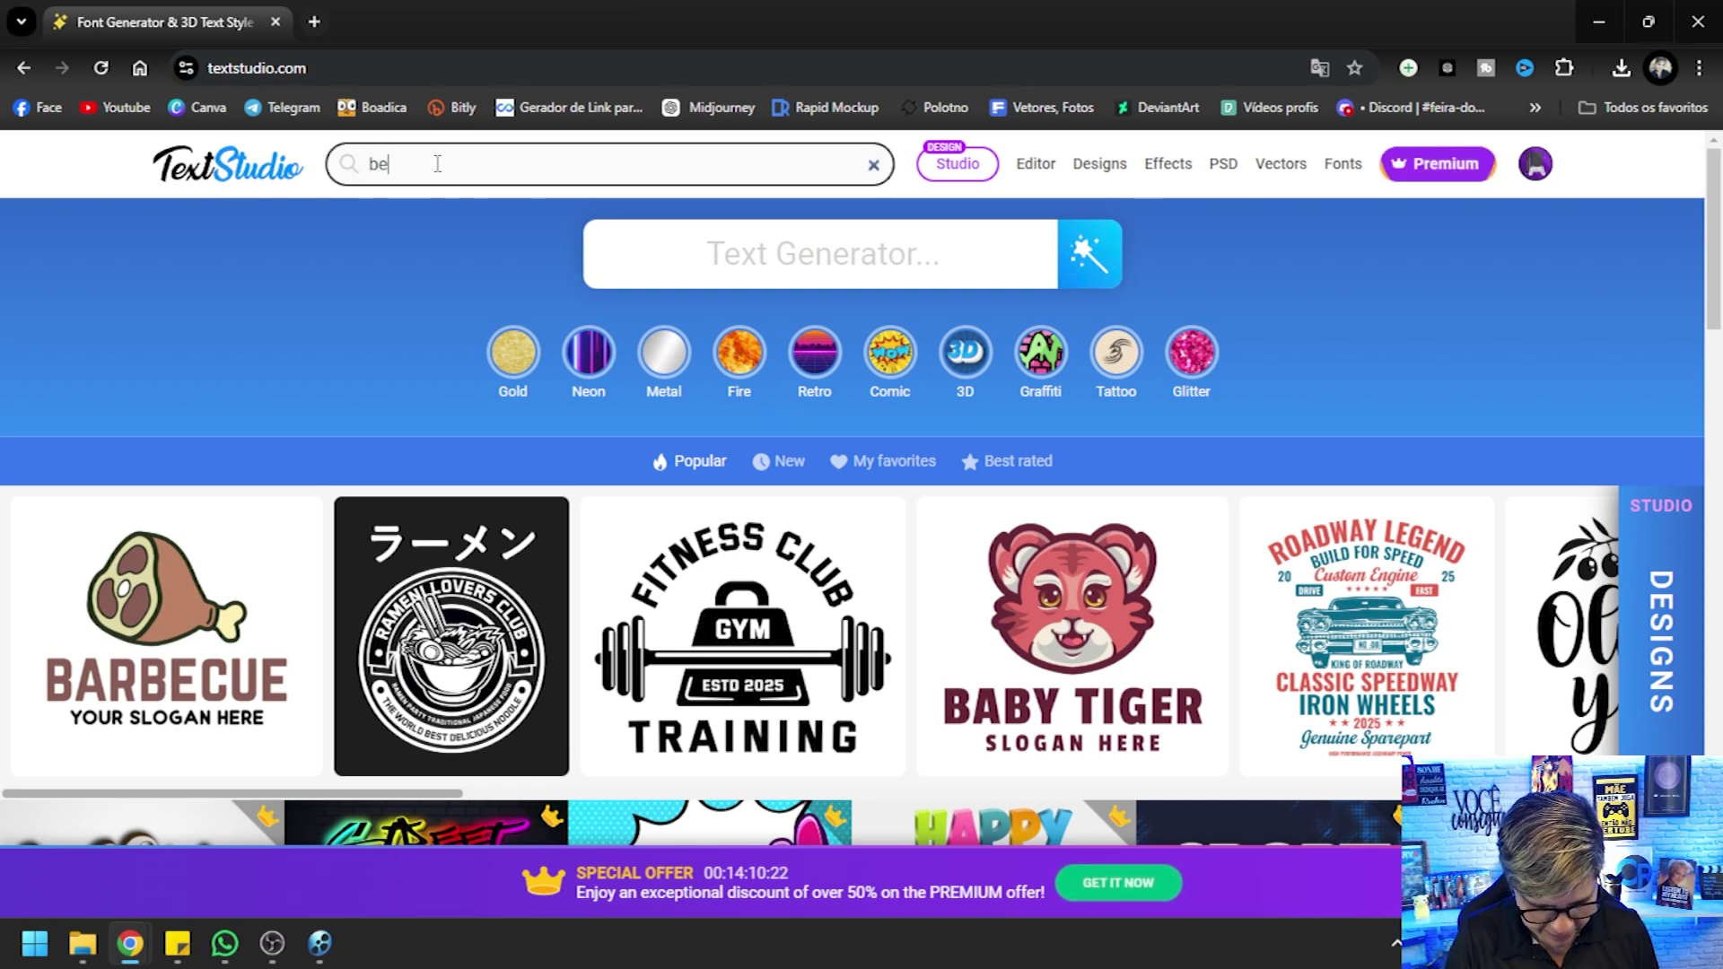
text(m 10)
key(Return)
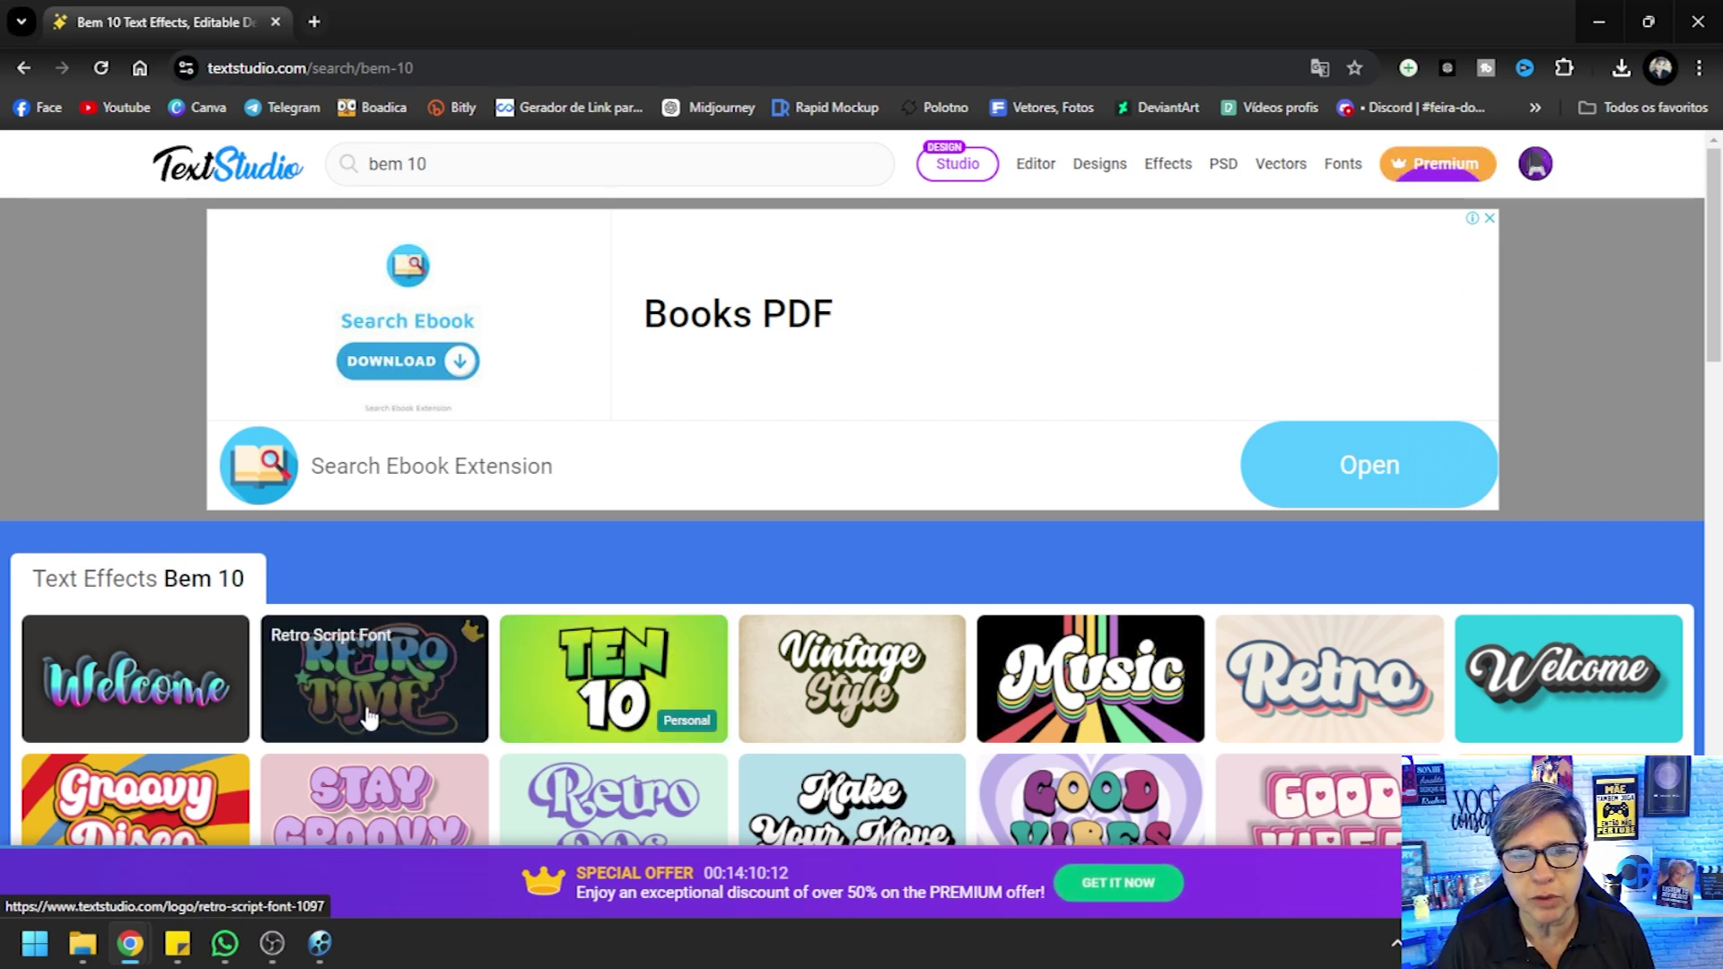
Open the Ben 10 Font Logo Parody text effect from the search results and dismiss the advertisement
scroll(373, 715, down, 1)
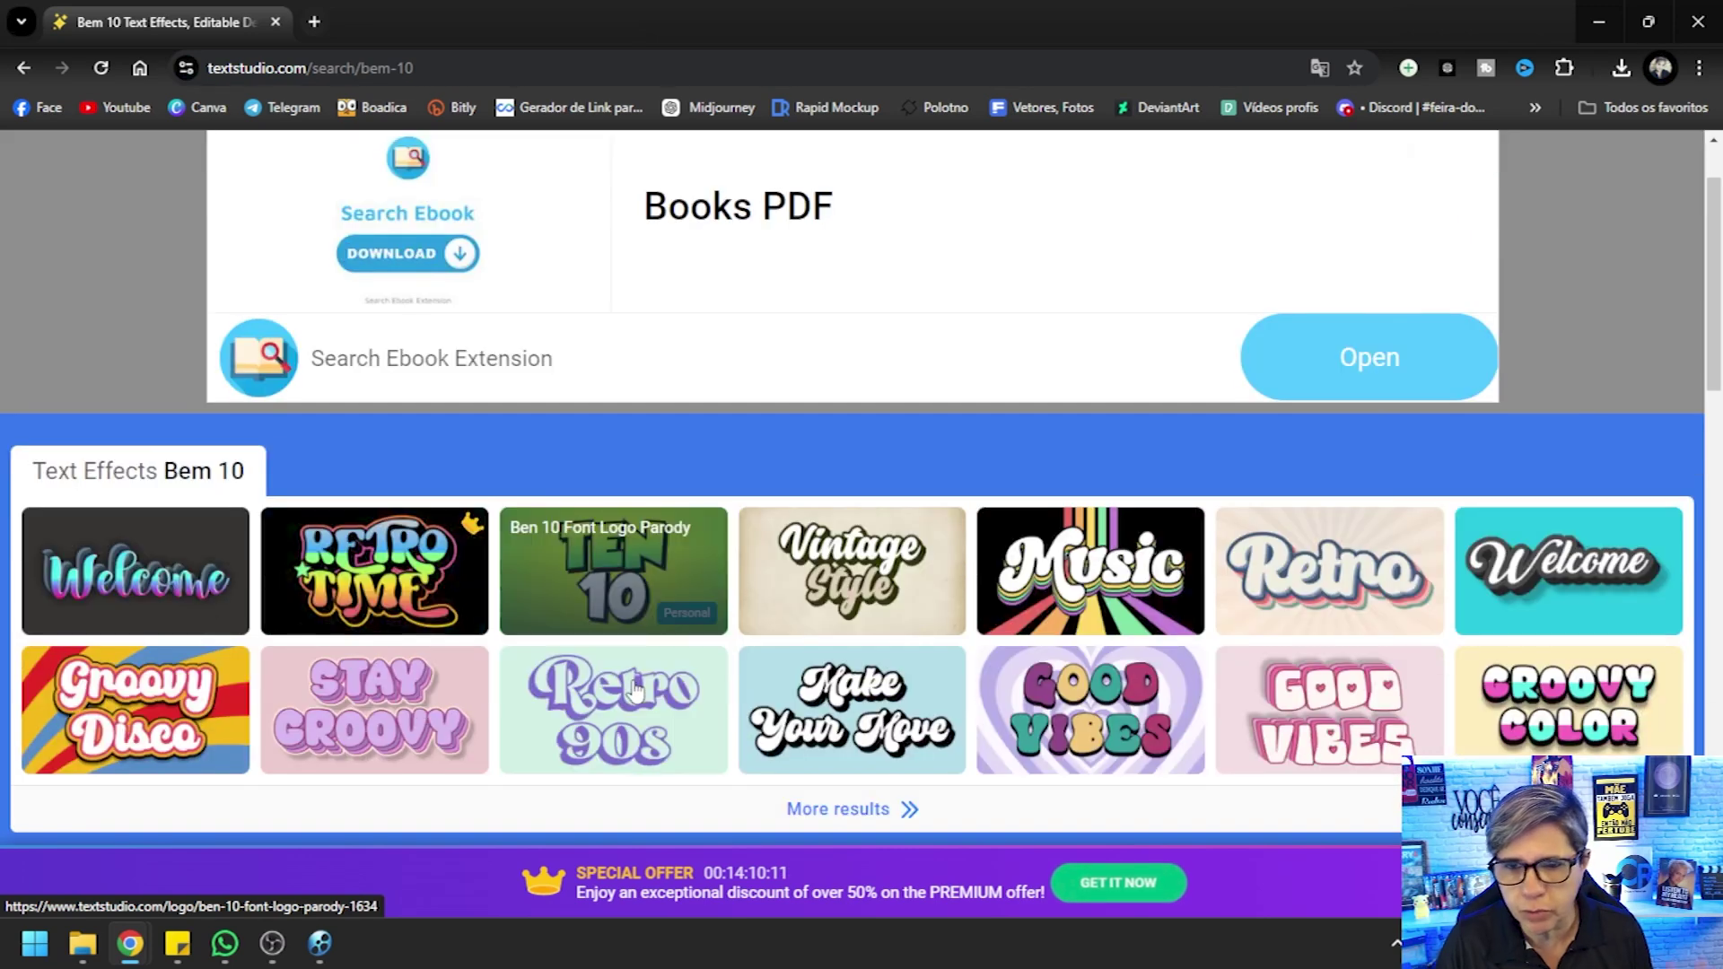
click(593, 589)
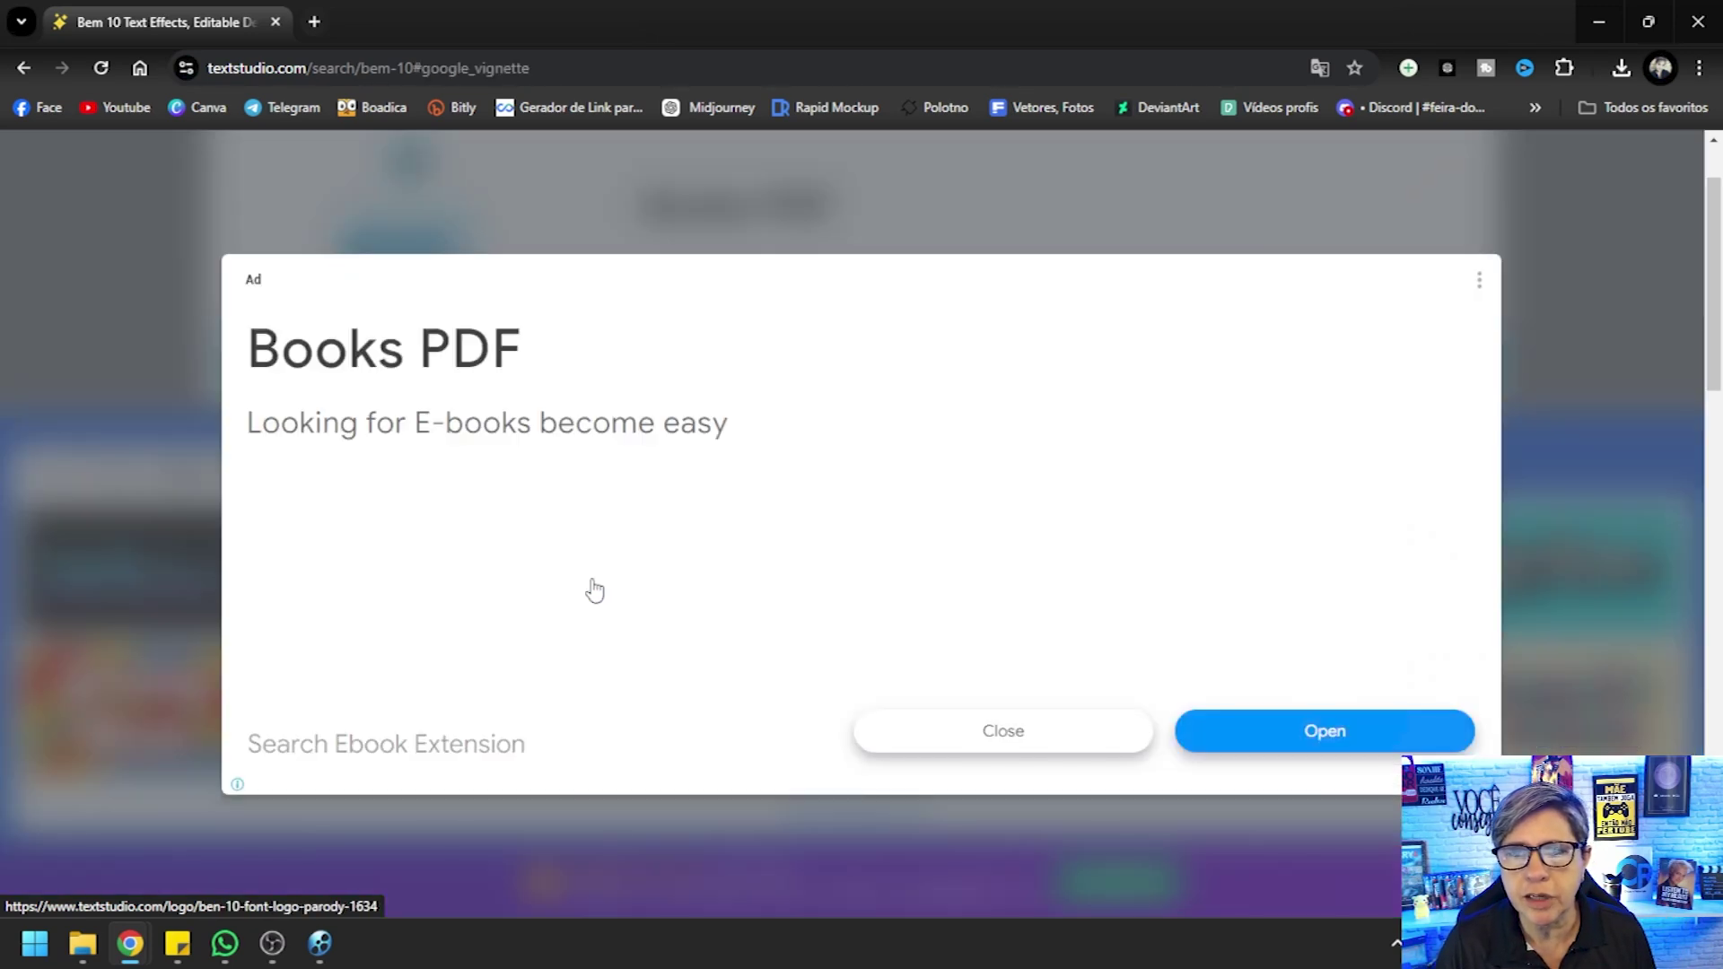
click(1023, 740)
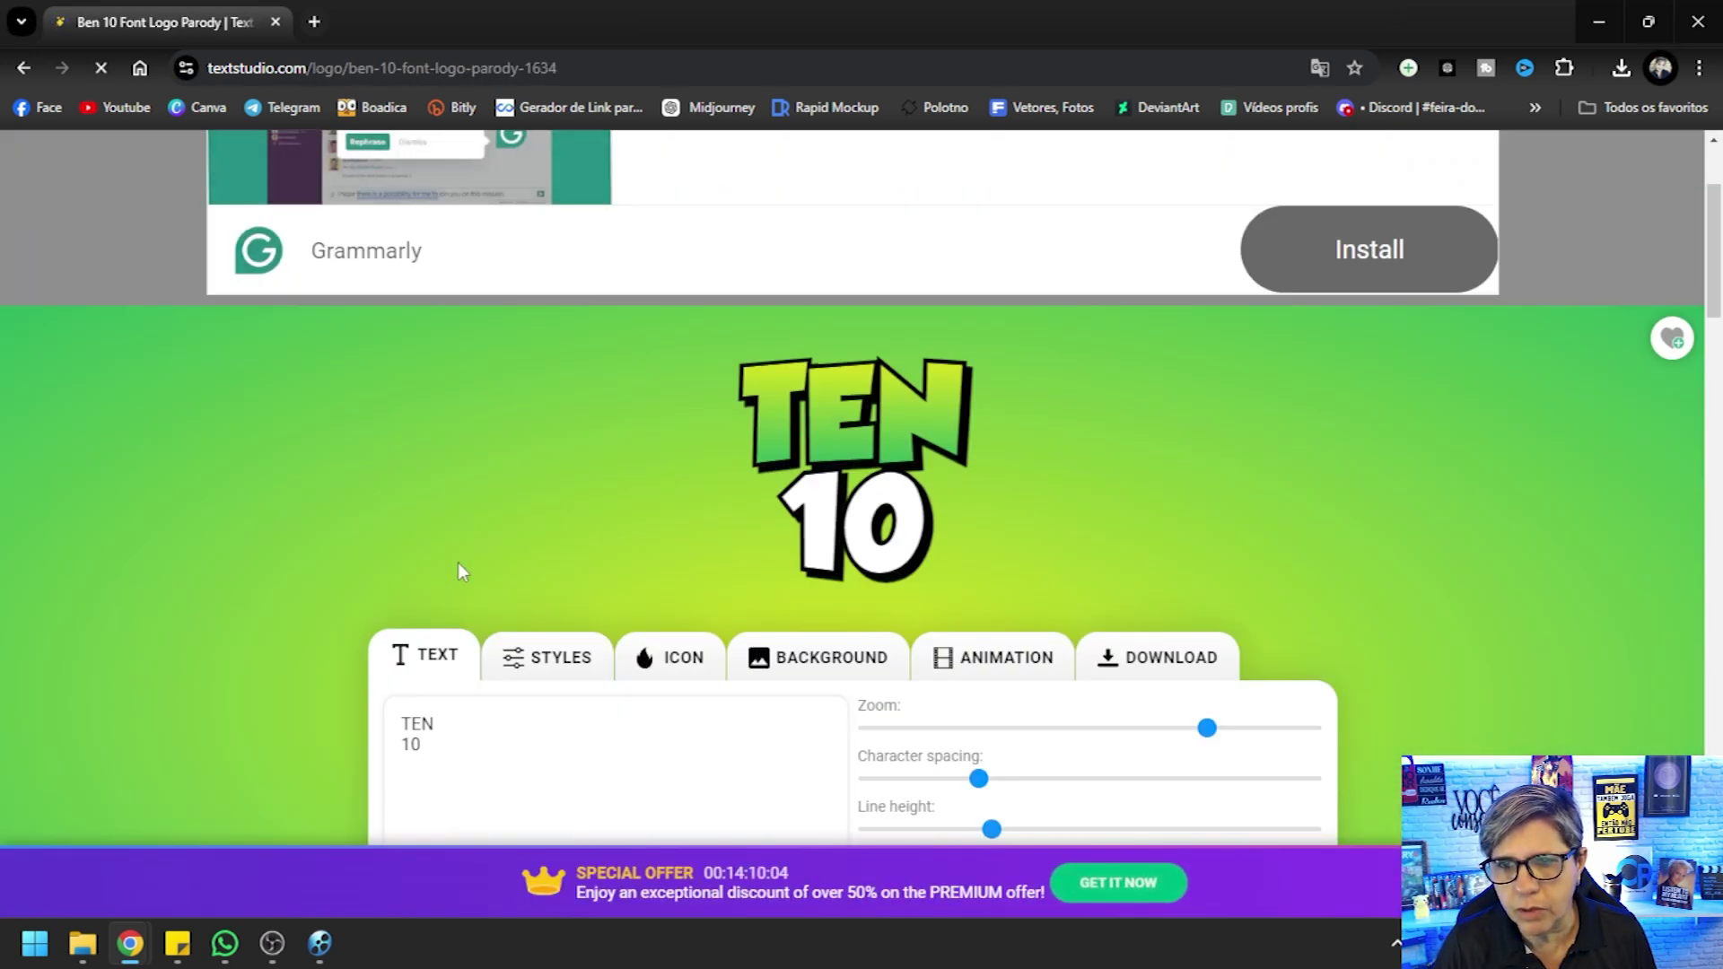
Replace the logo's sample text "TEN 10" with the birthday child's first name in capital letters
scroll(616, 438, down, 1)
drag(444, 637, 395, 609)
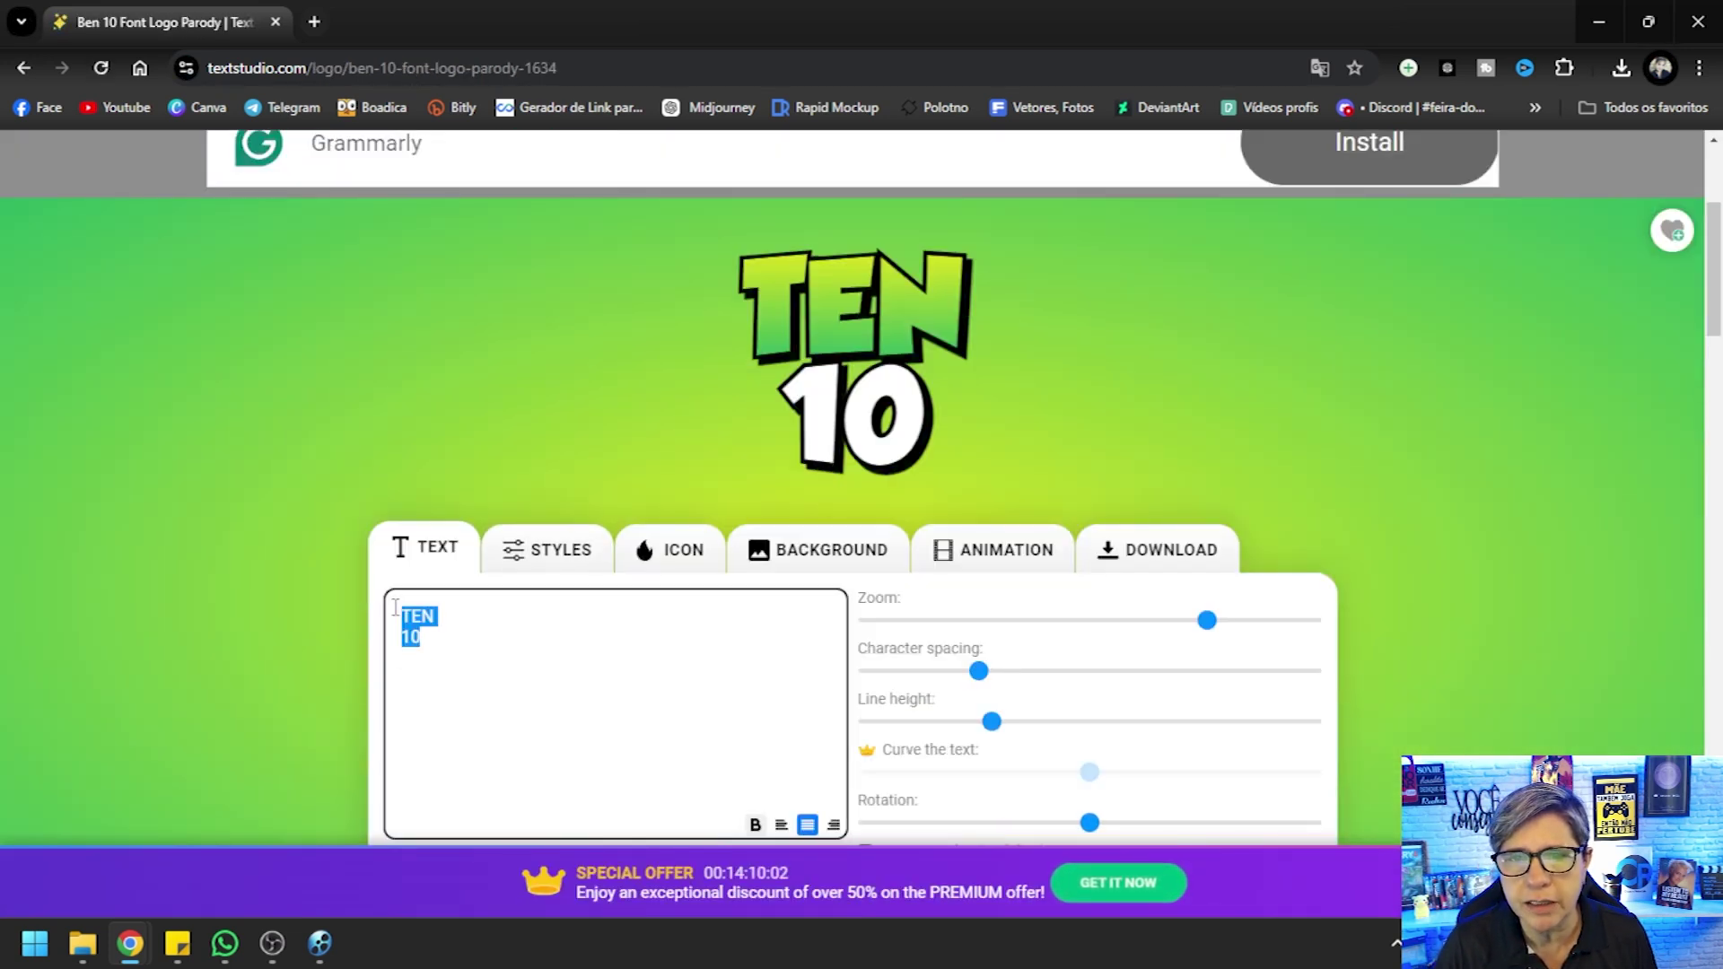
text(ruan)
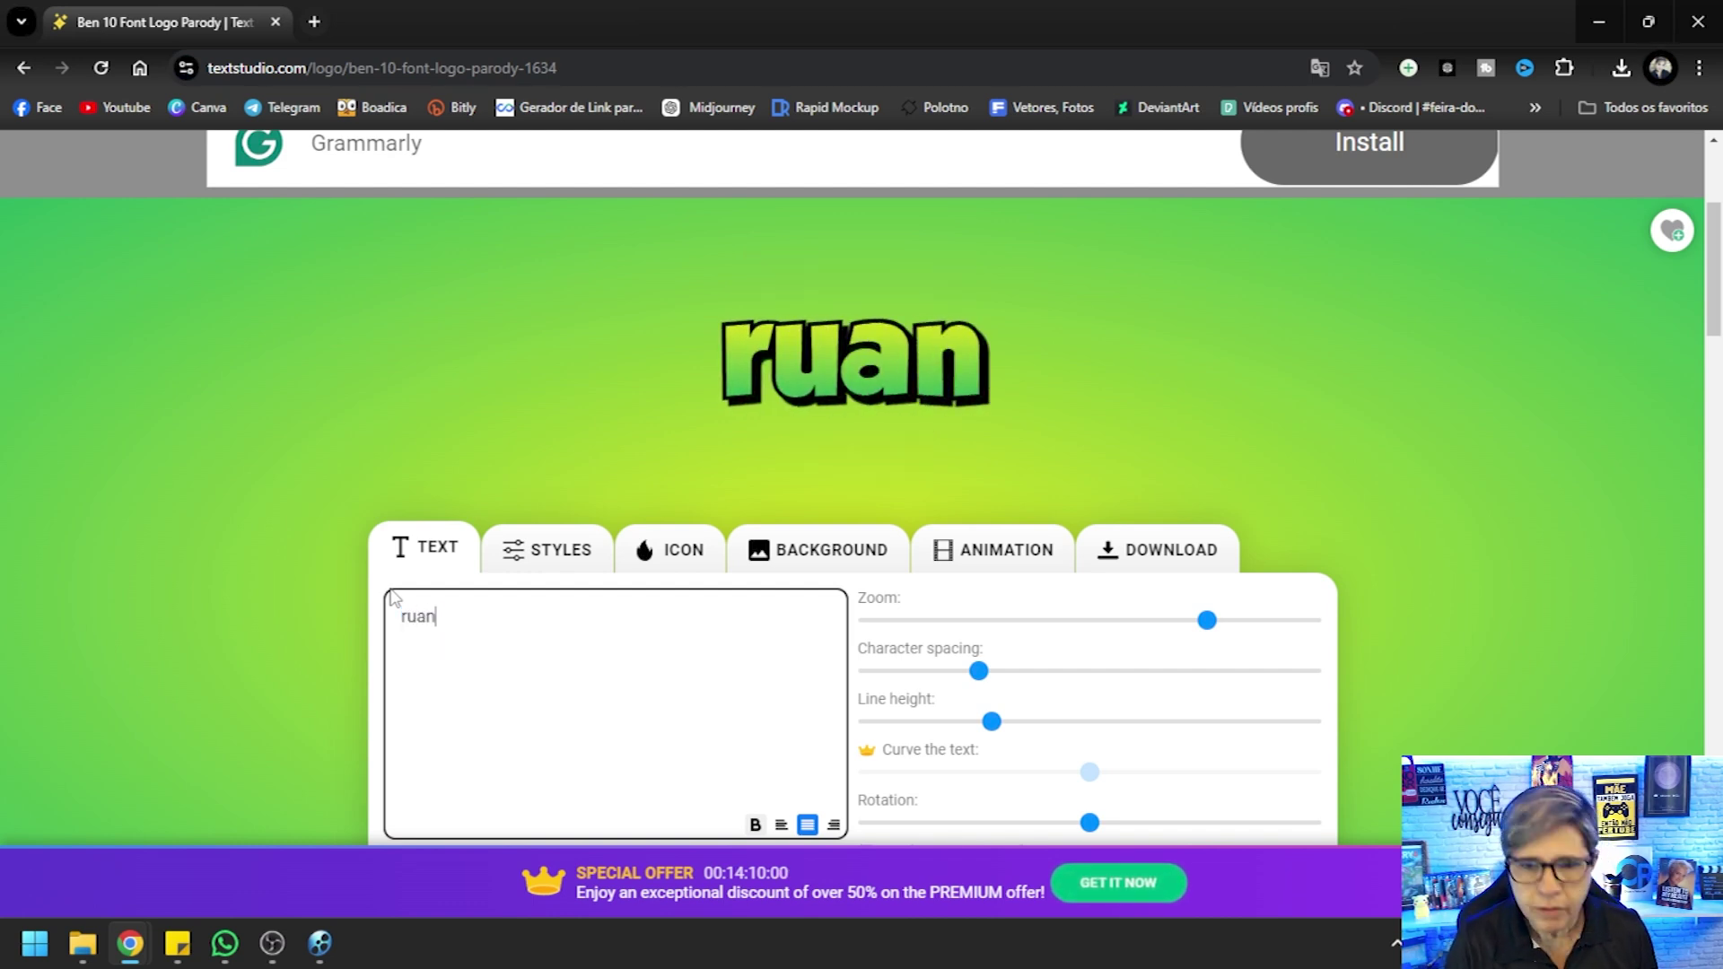
drag(448, 616, 300, 634)
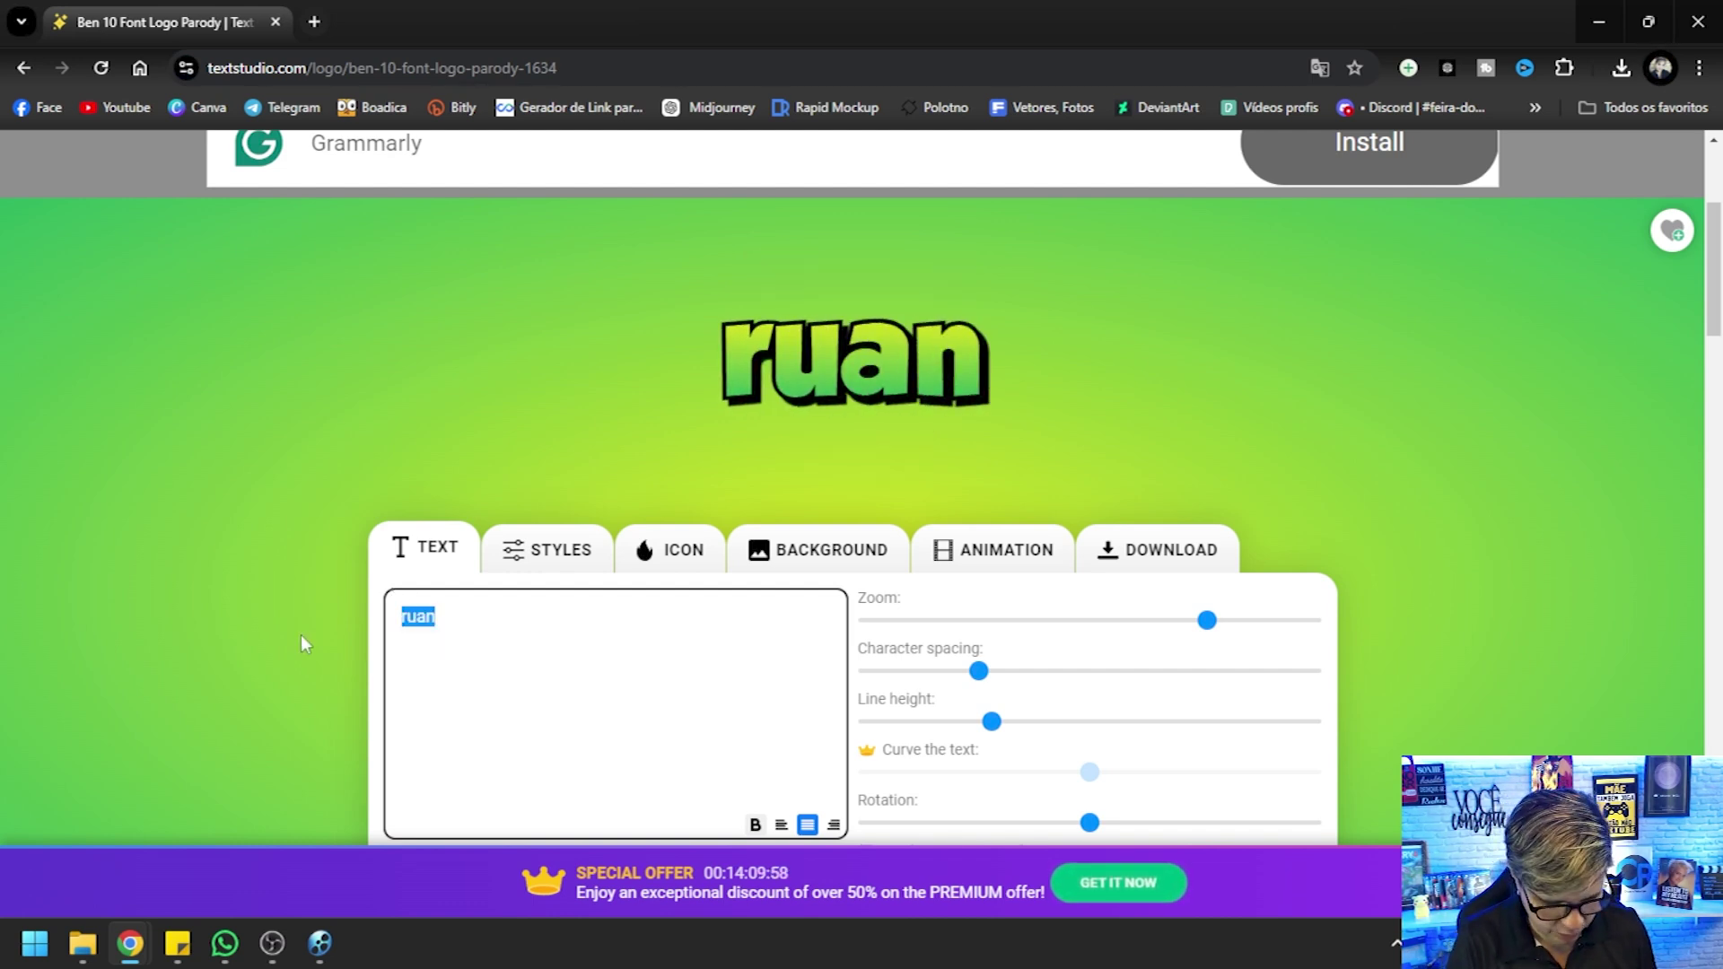
text(RUAN)
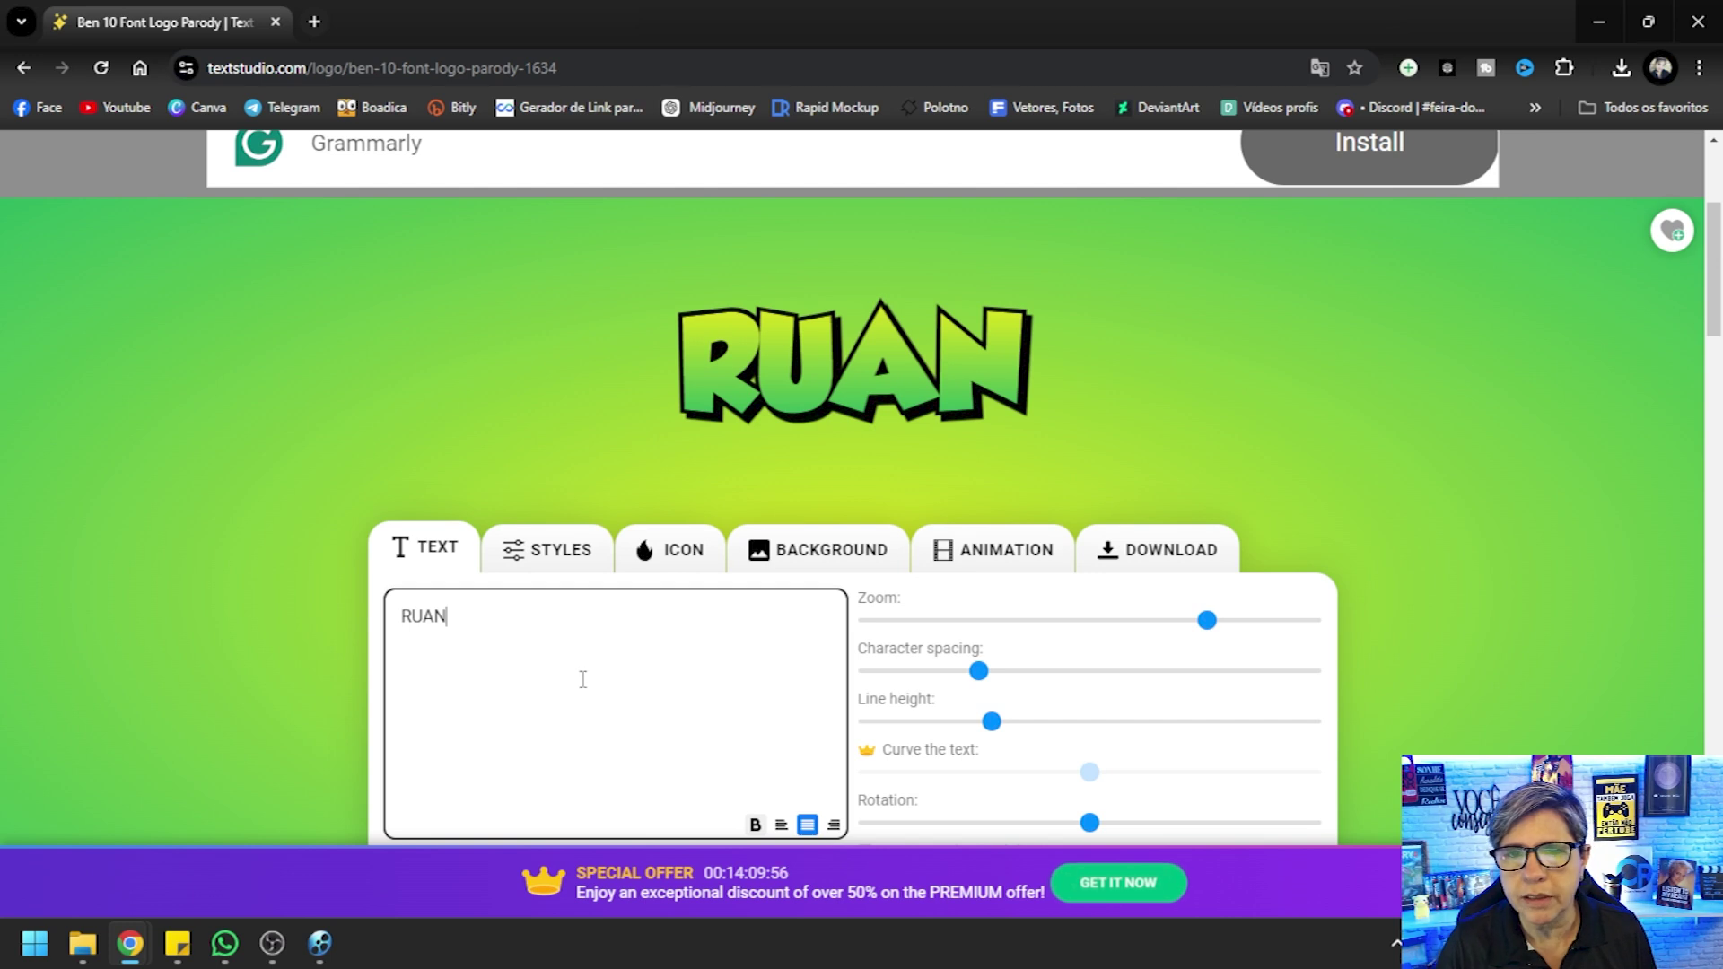
Edit the filling style palette and set the green stop of the first gradient to #27C261
scroll(586, 681, down, 1)
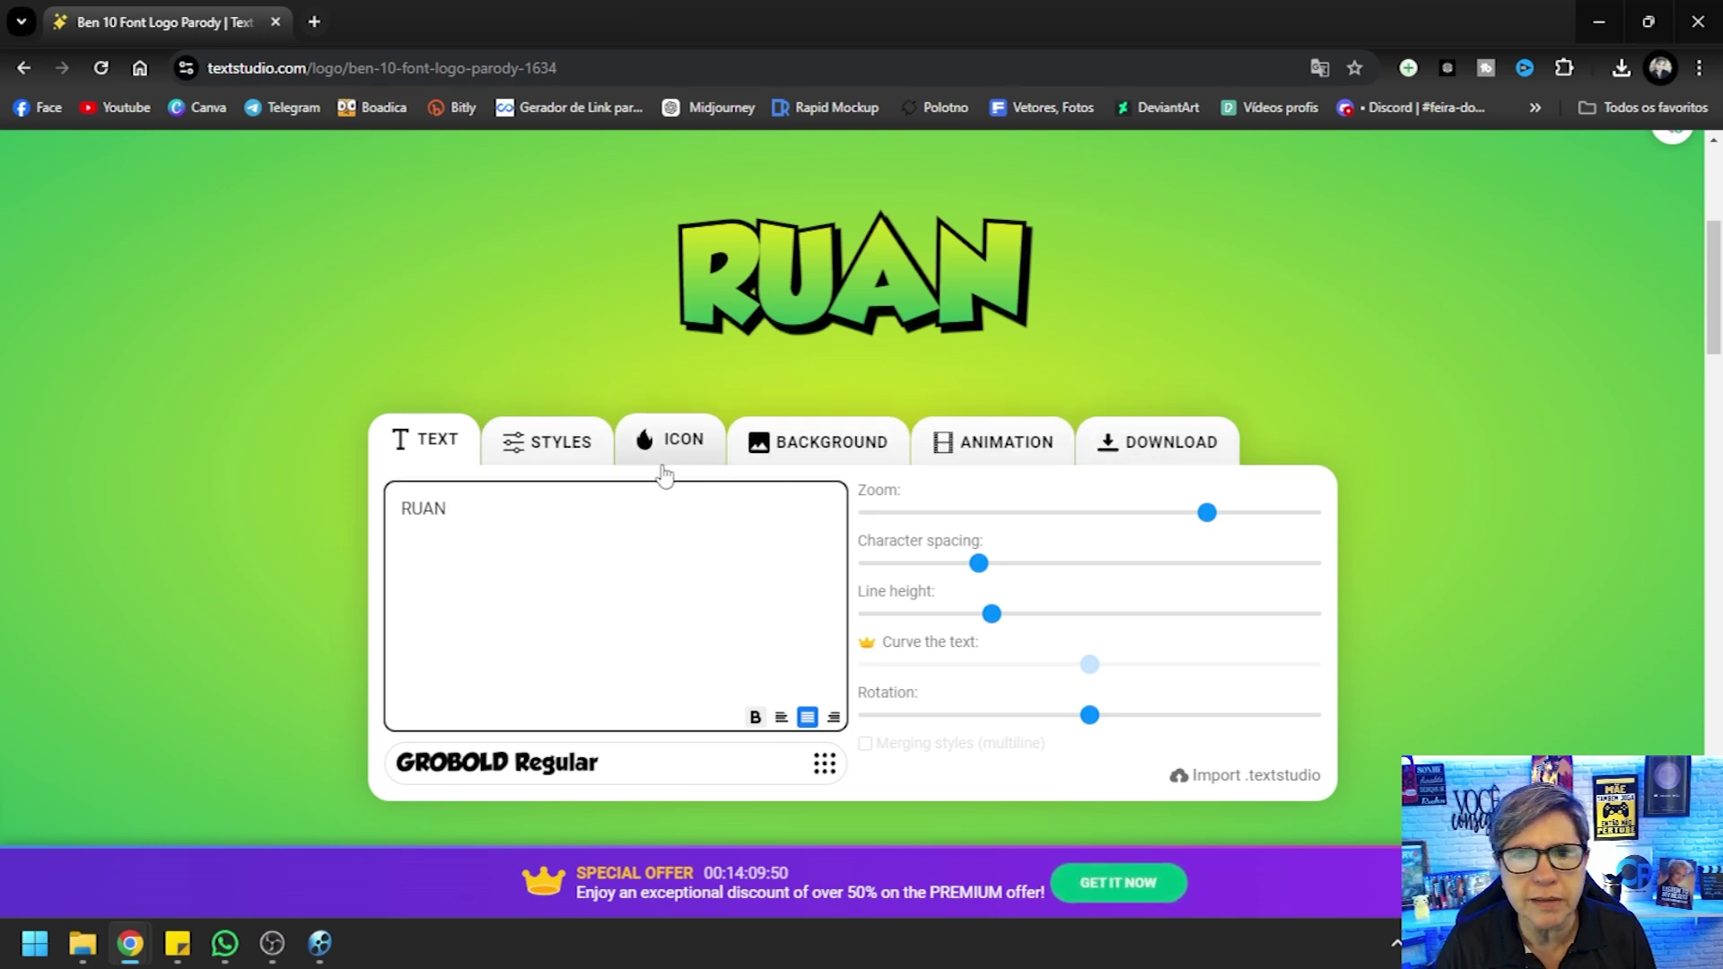
click(574, 458)
scroll(616, 561, down, 3)
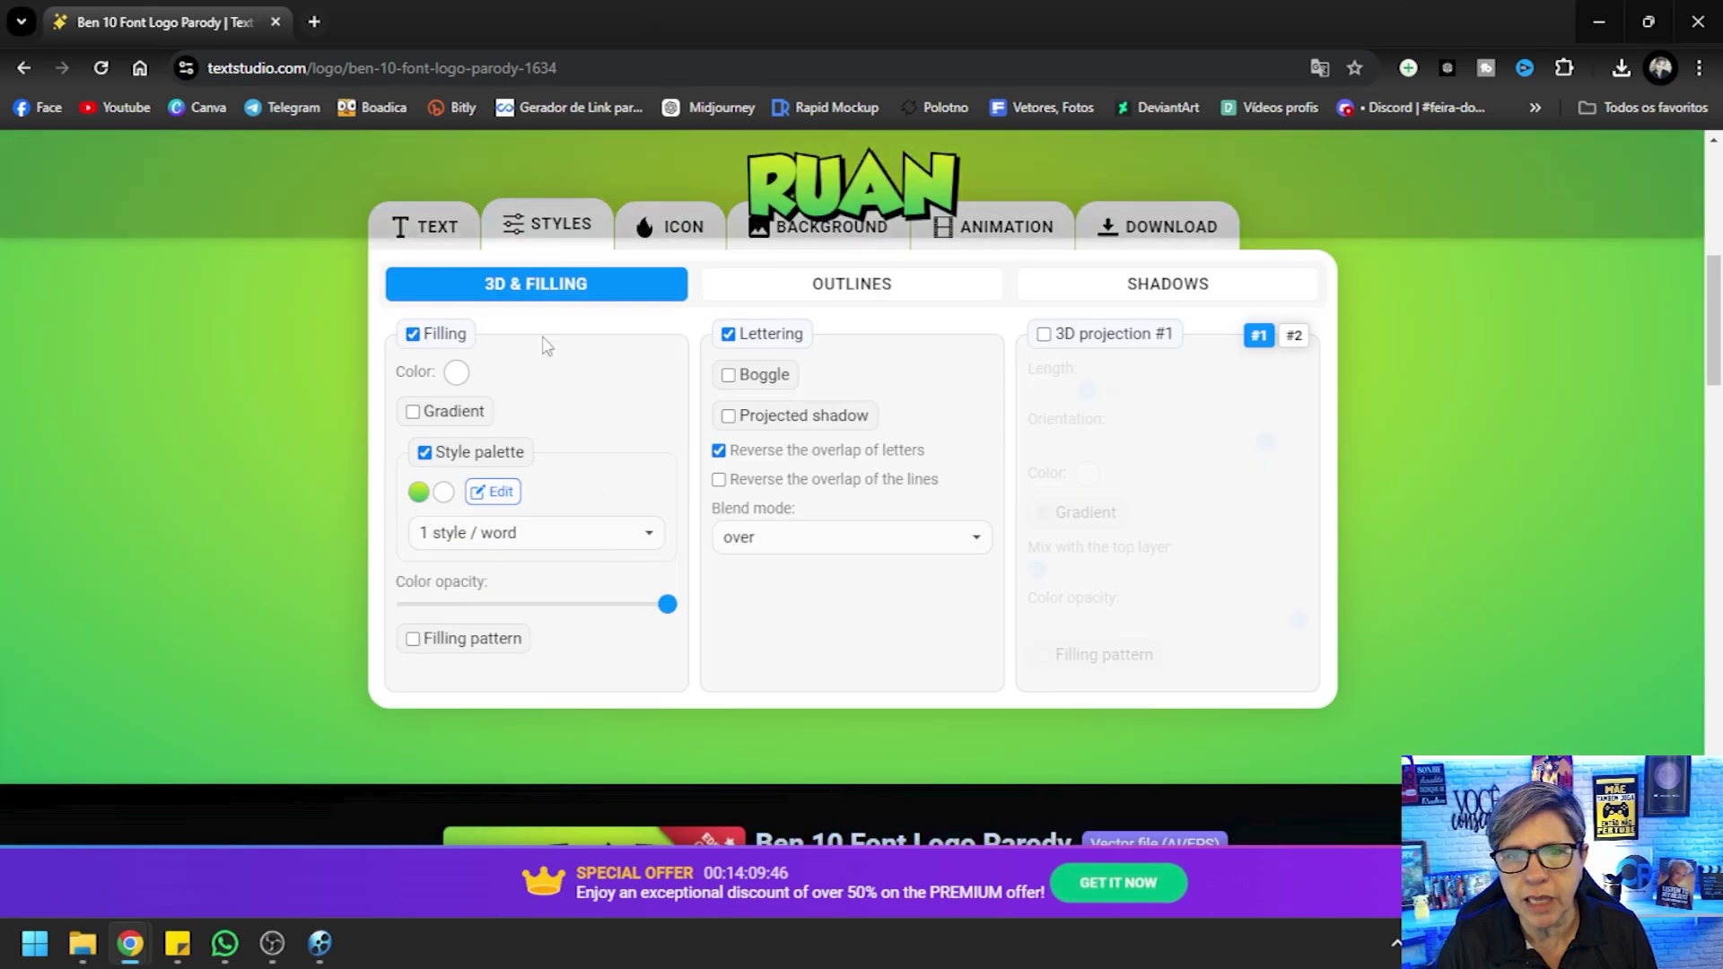
scroll(548, 385, up, 1)
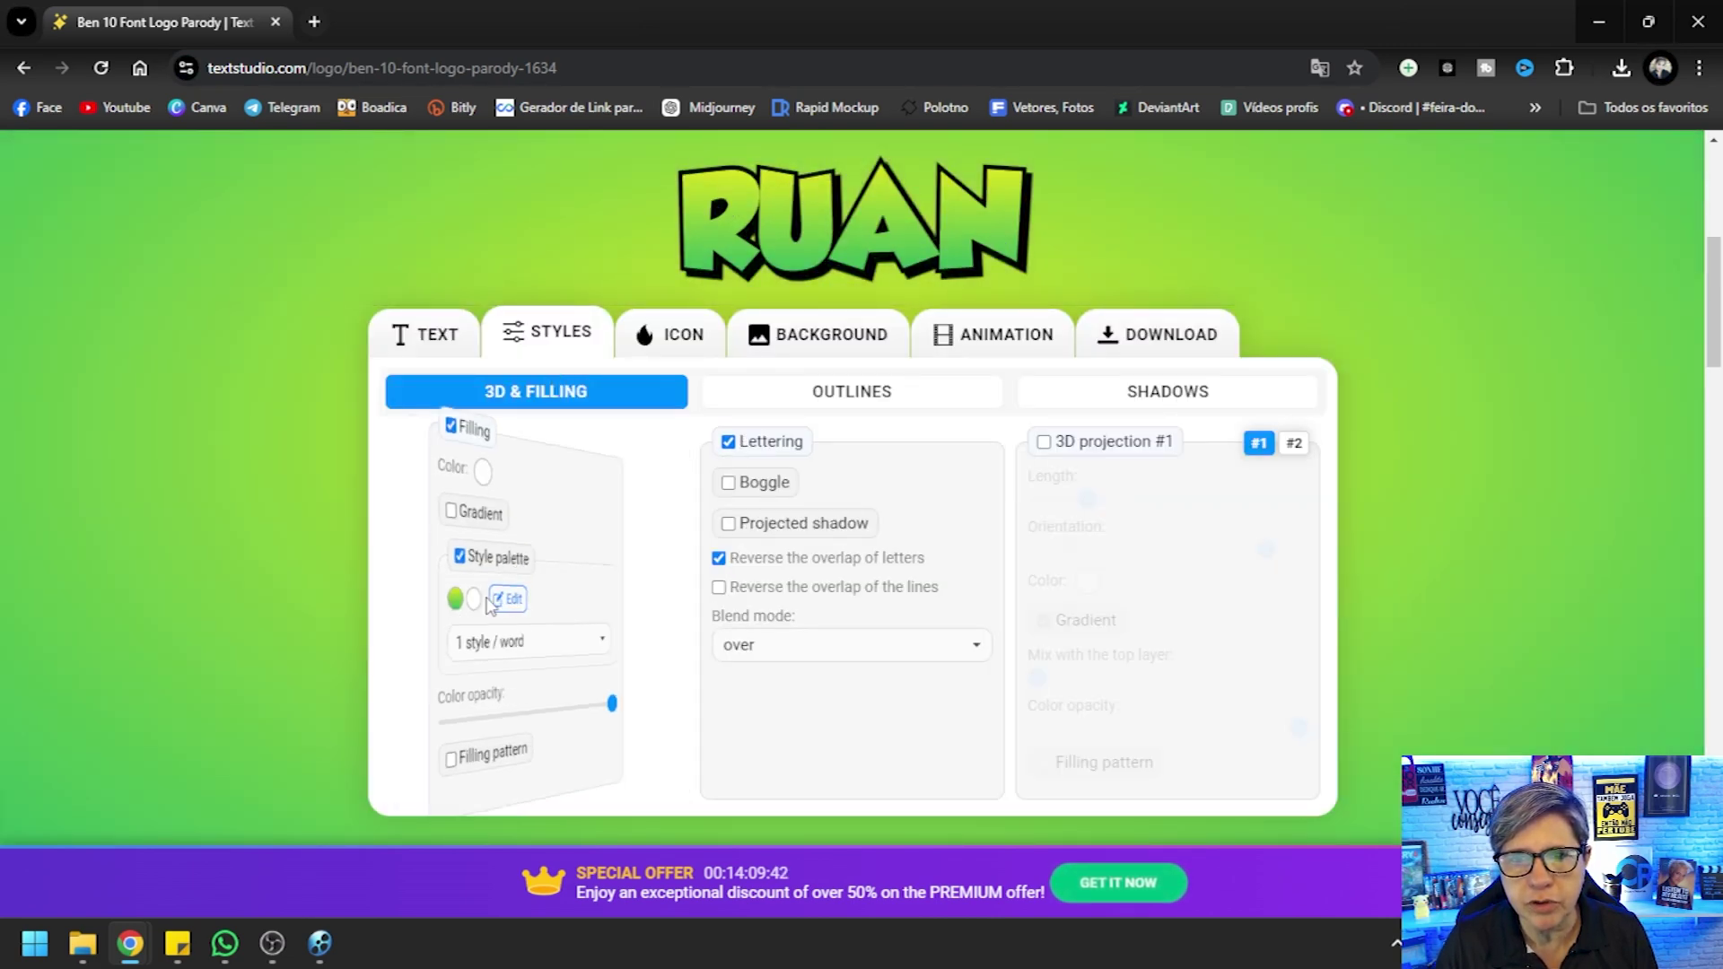
drag(440, 572, 478, 574)
drag(614, 573, 466, 568)
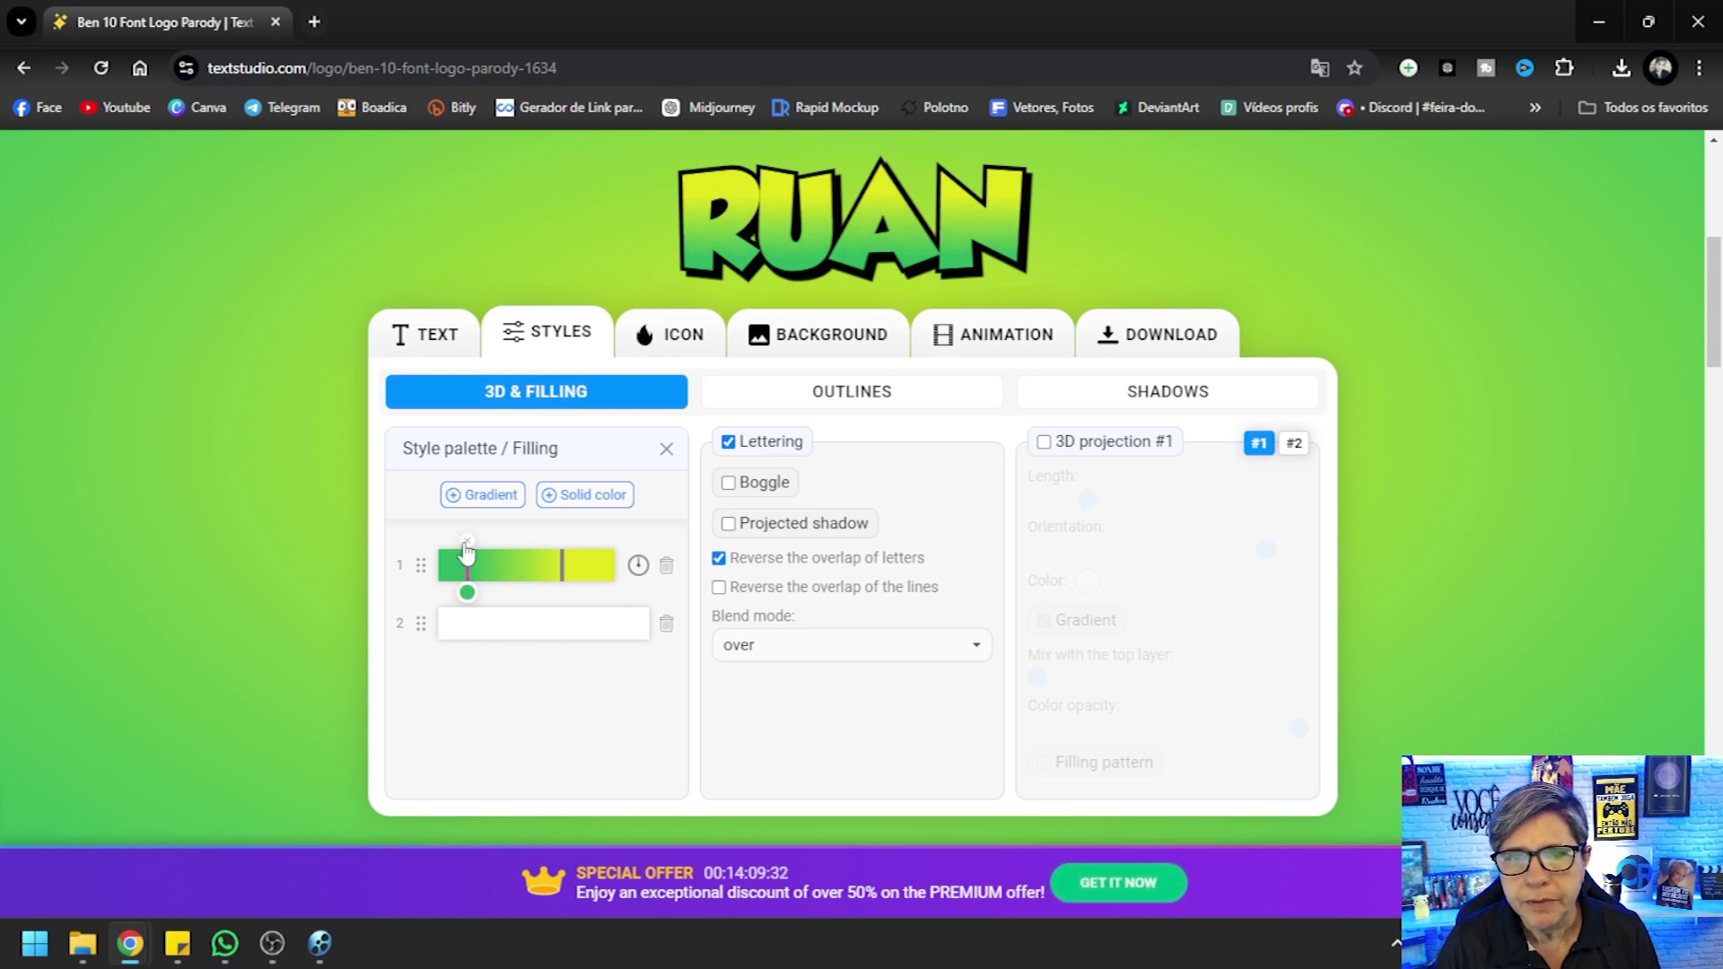
click(466, 592)
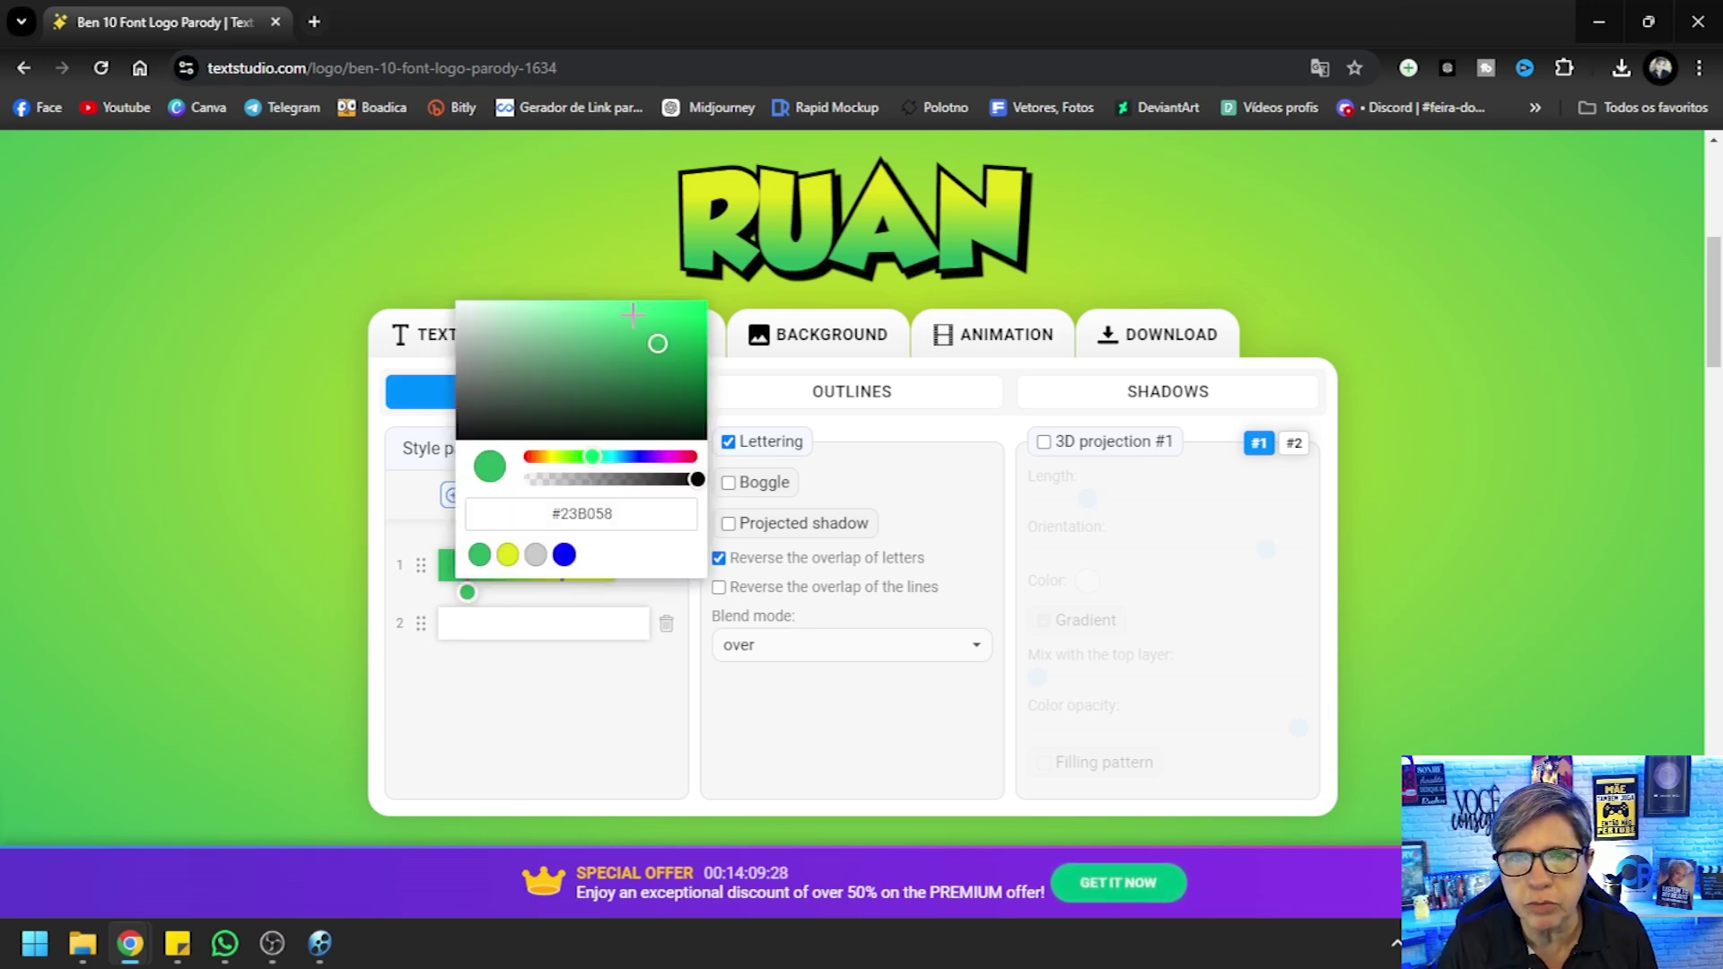
drag(688, 317, 672, 335)
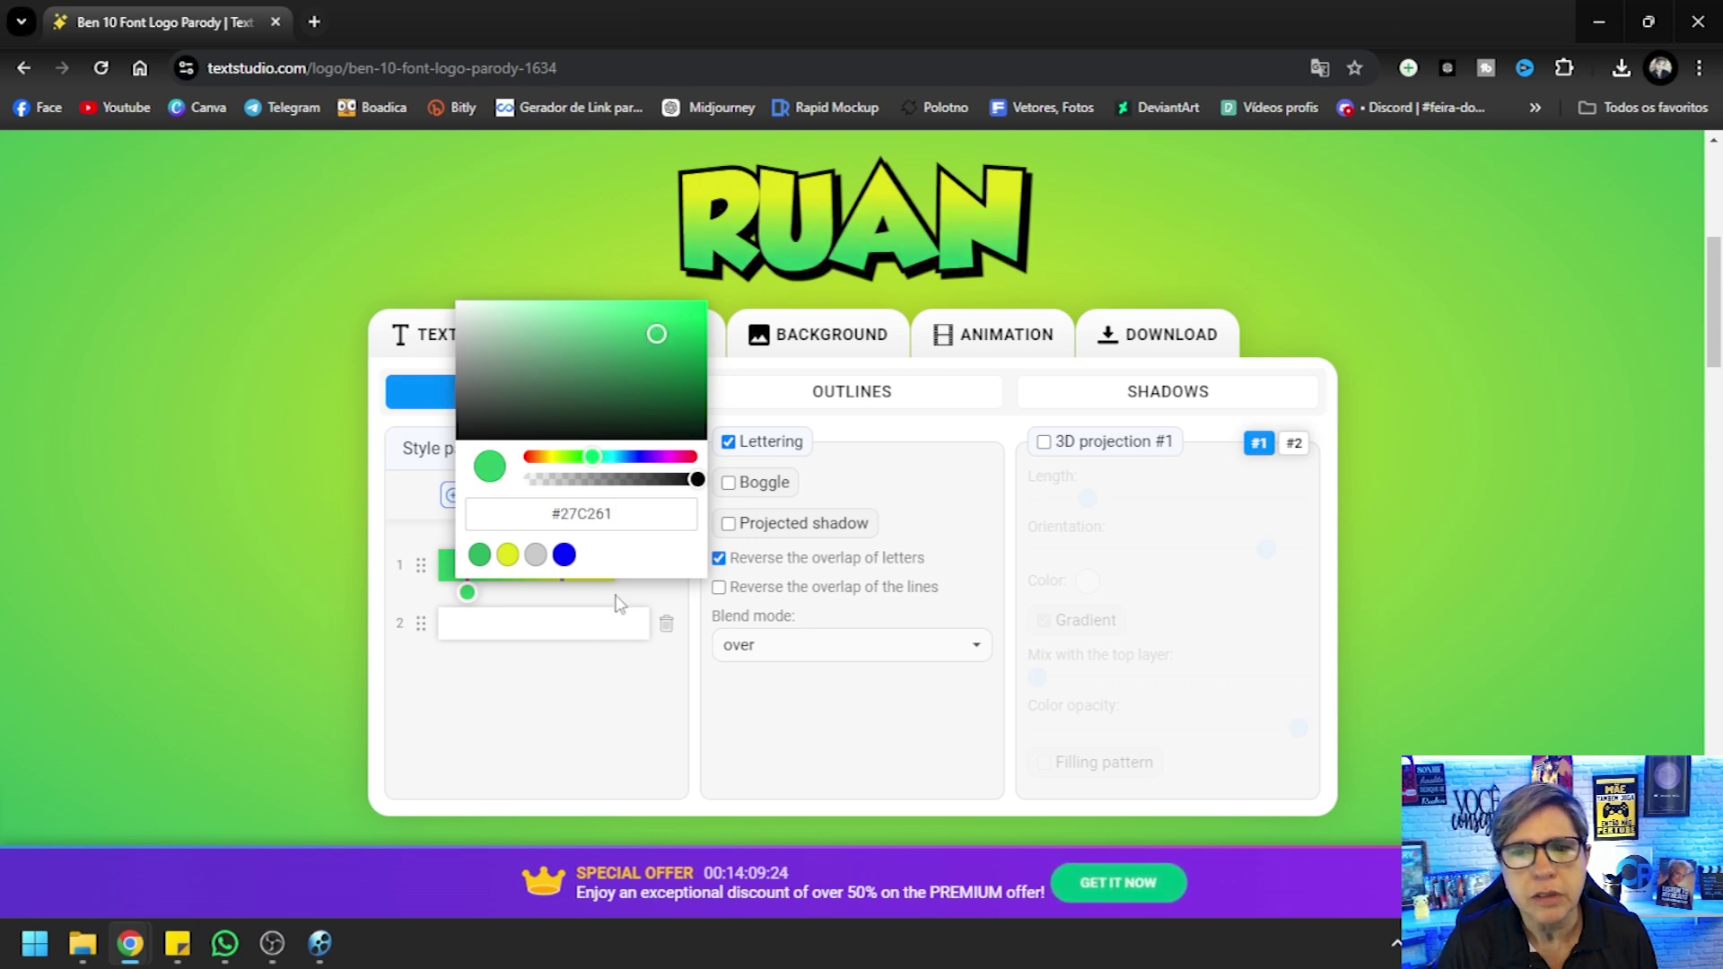
click(612, 646)
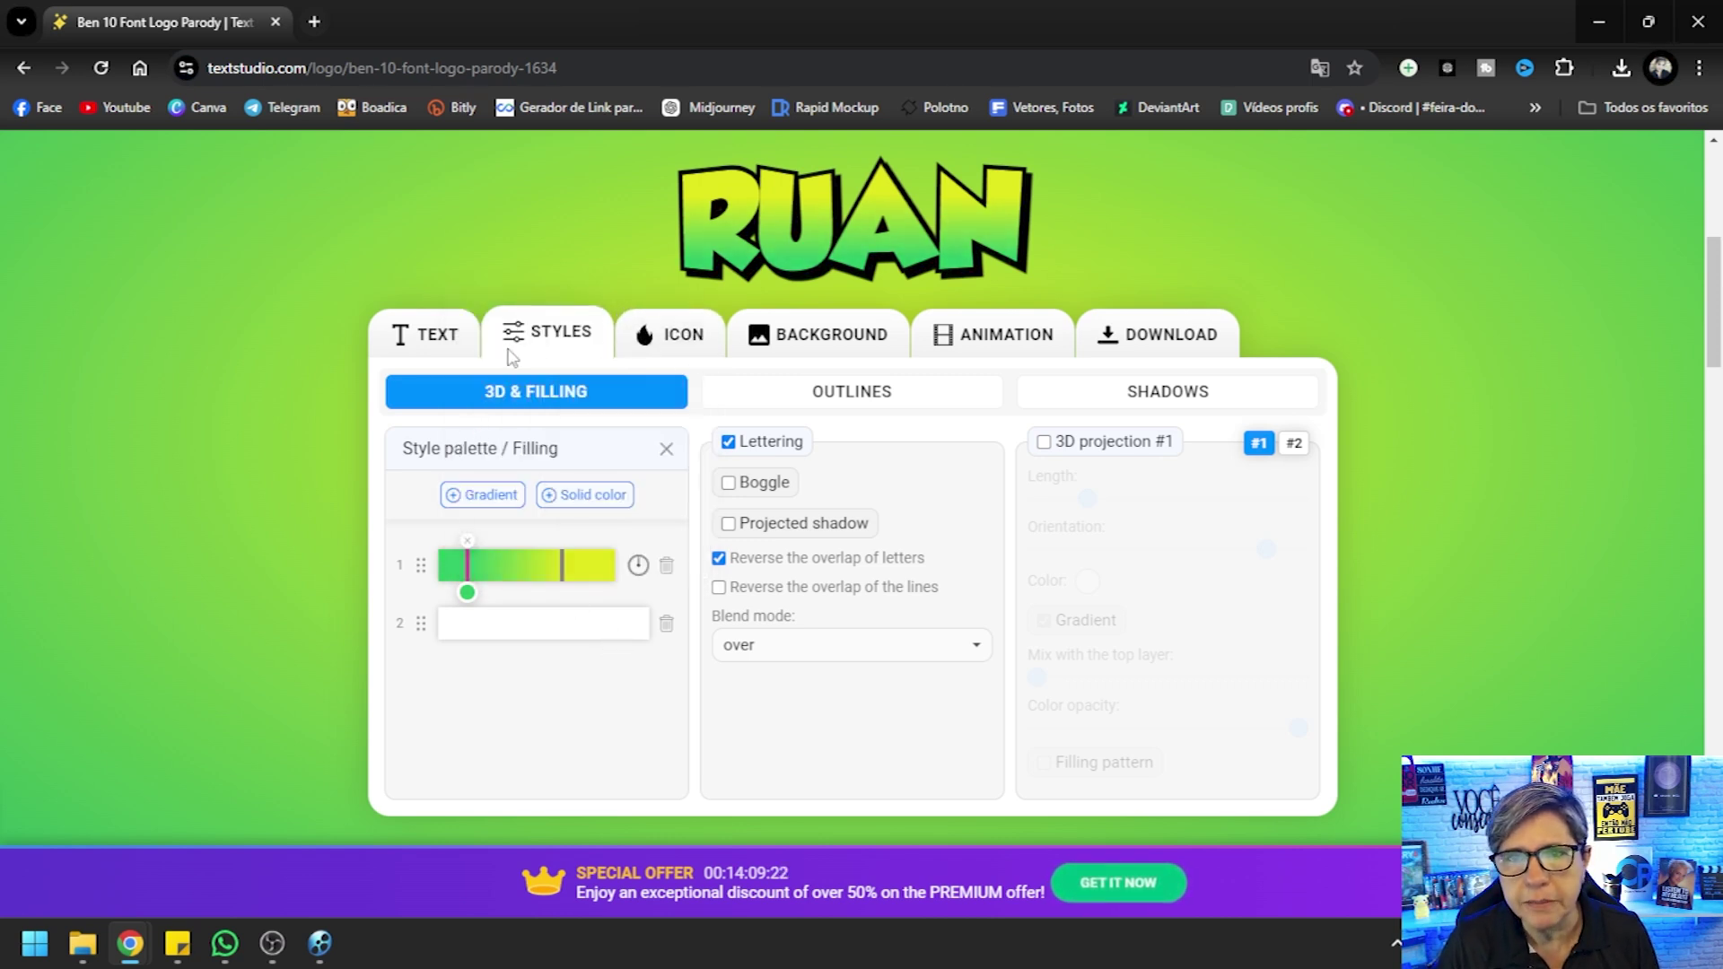
Generate the logo as a transparent PNG and start its download
click(1126, 355)
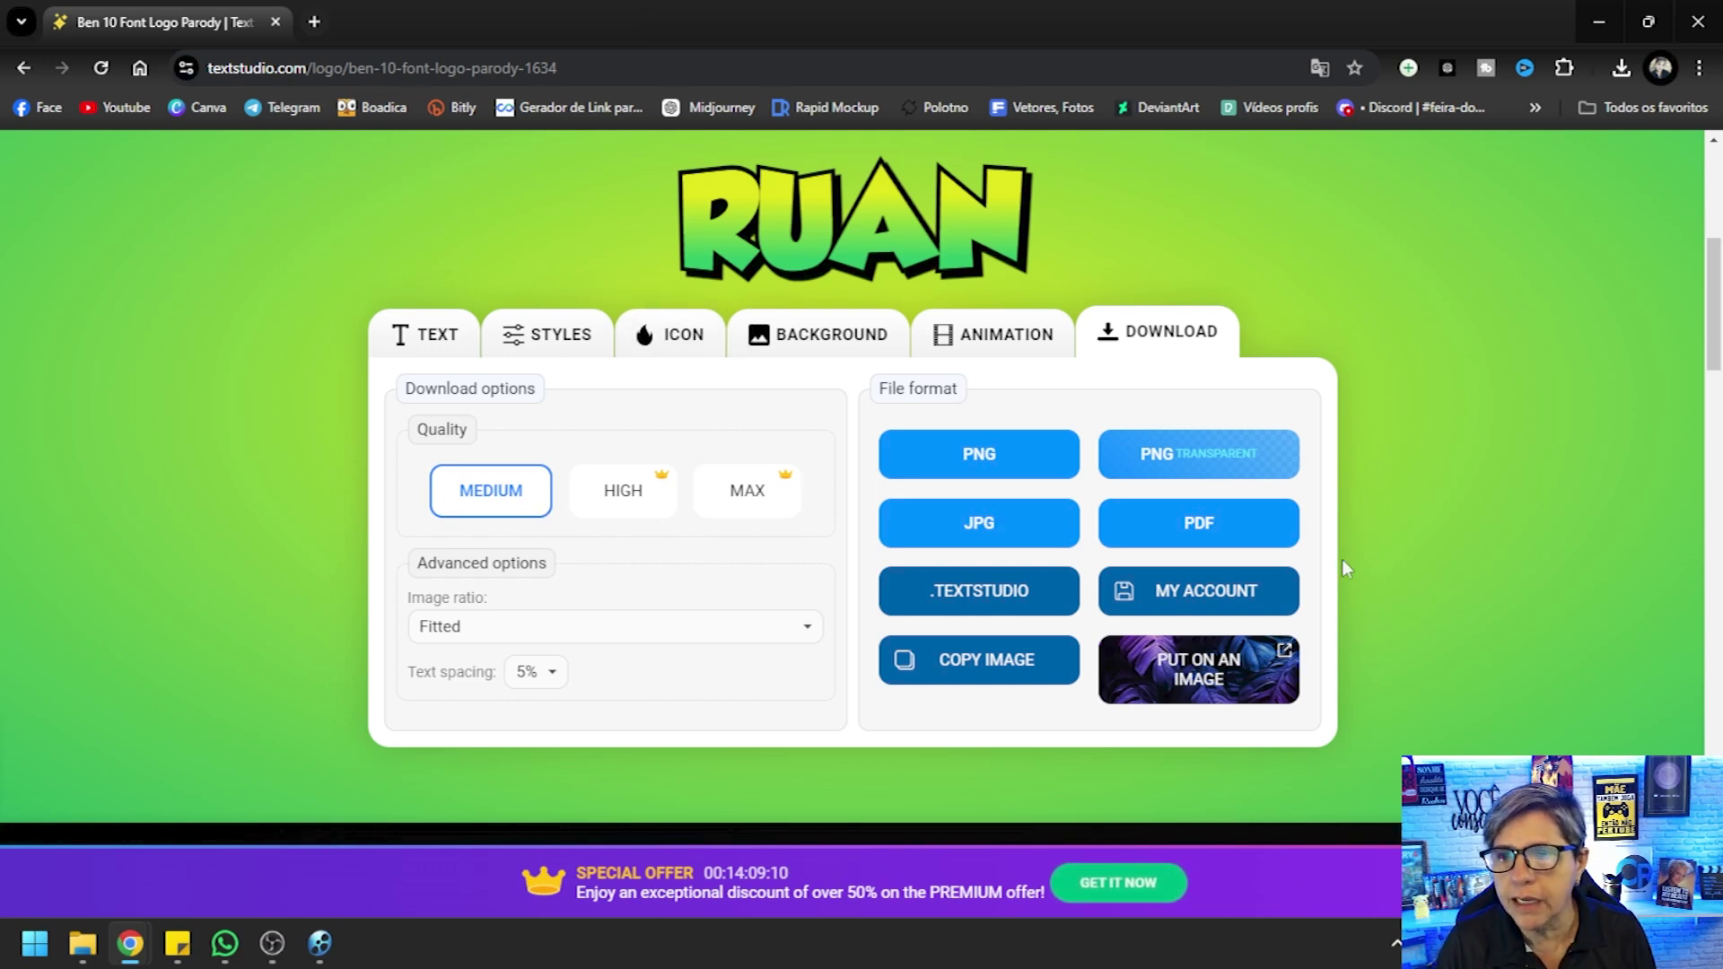
click(1211, 463)
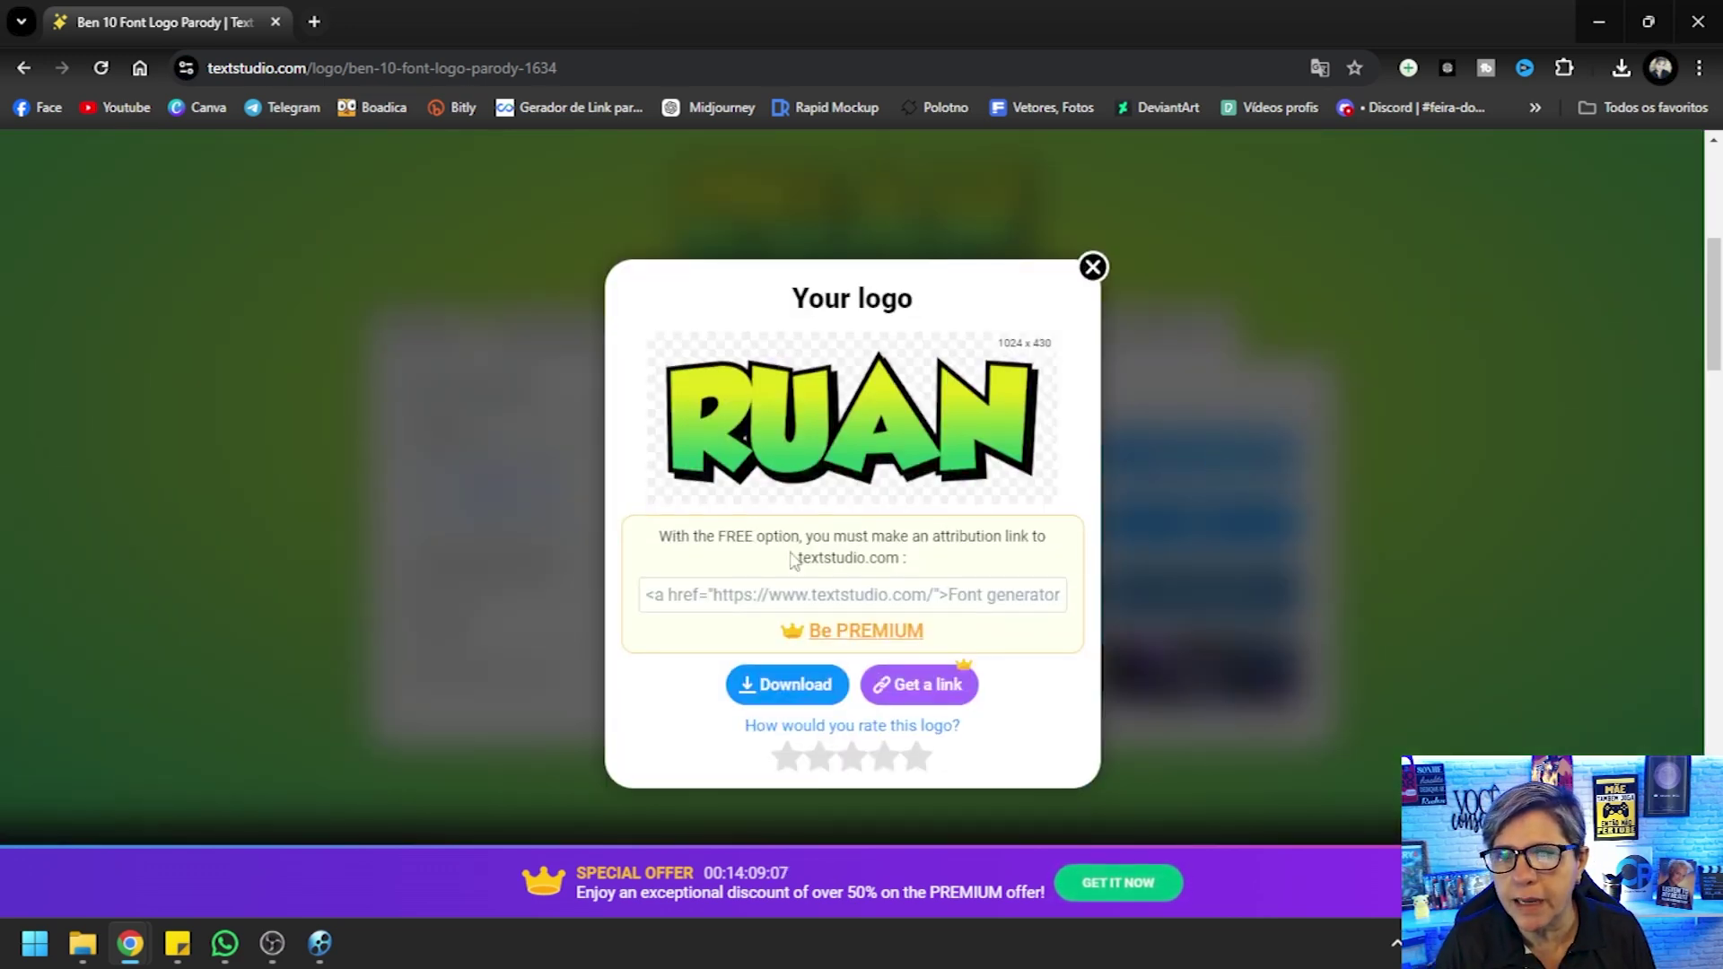
click(790, 687)
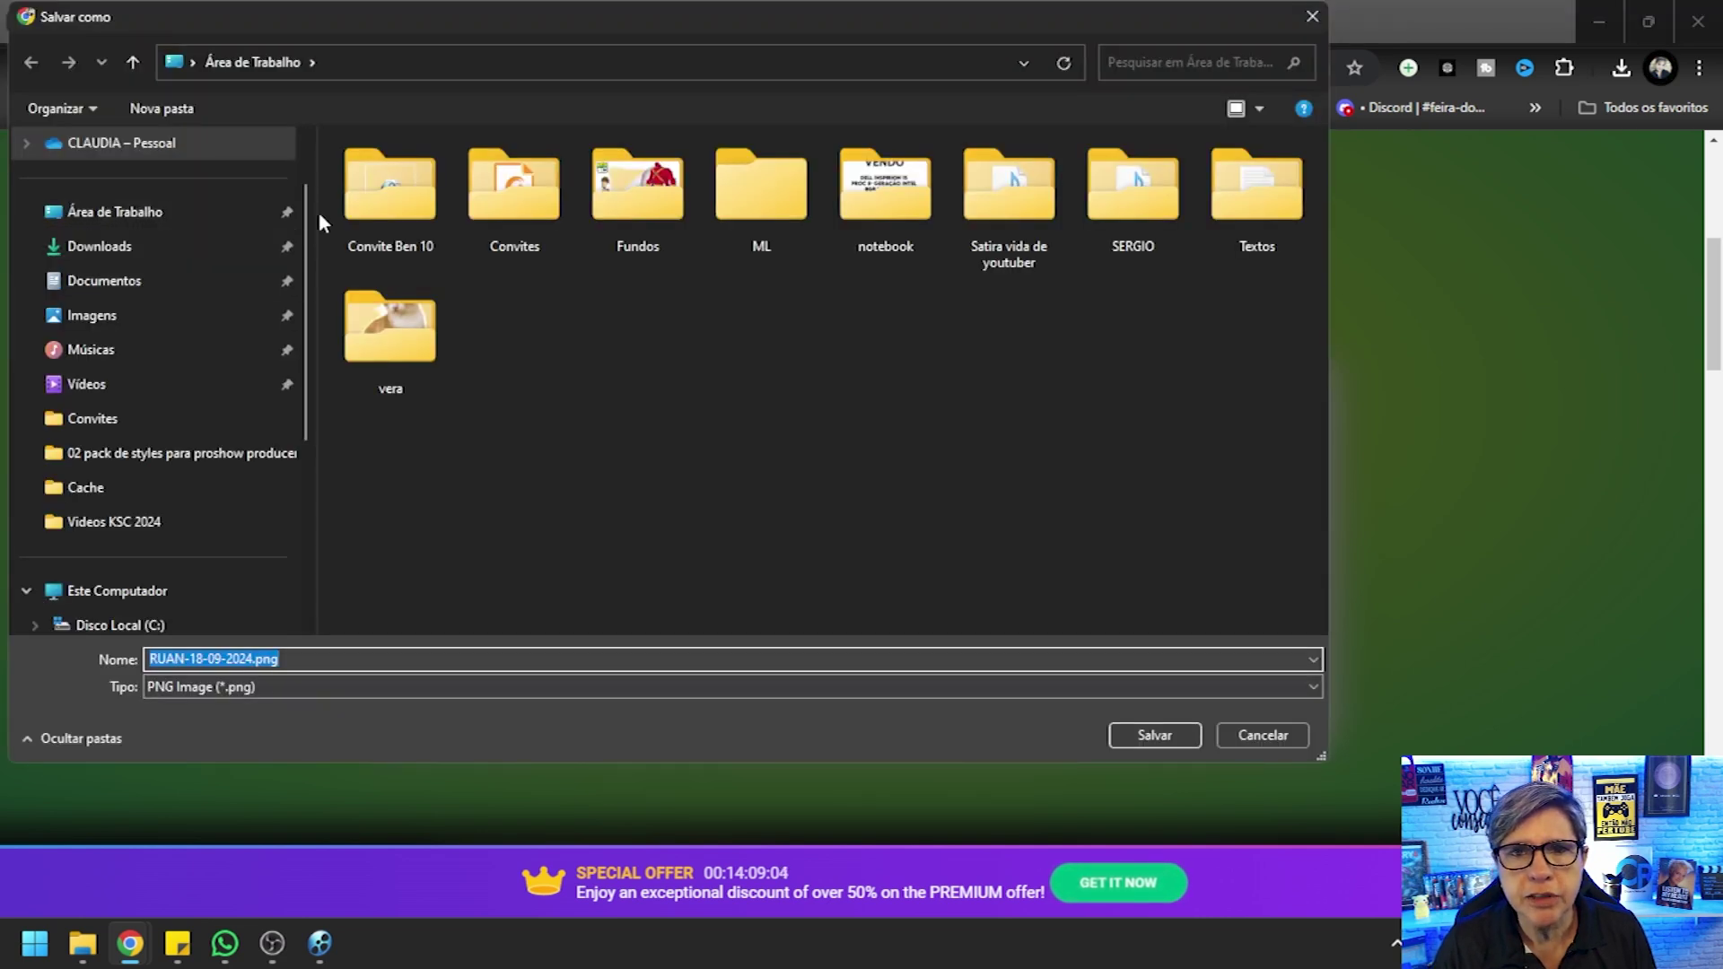
Save the logo PNG in the Elementos folder inside Convite Ben 10, keeping the suggested file name
double_click(389, 193)
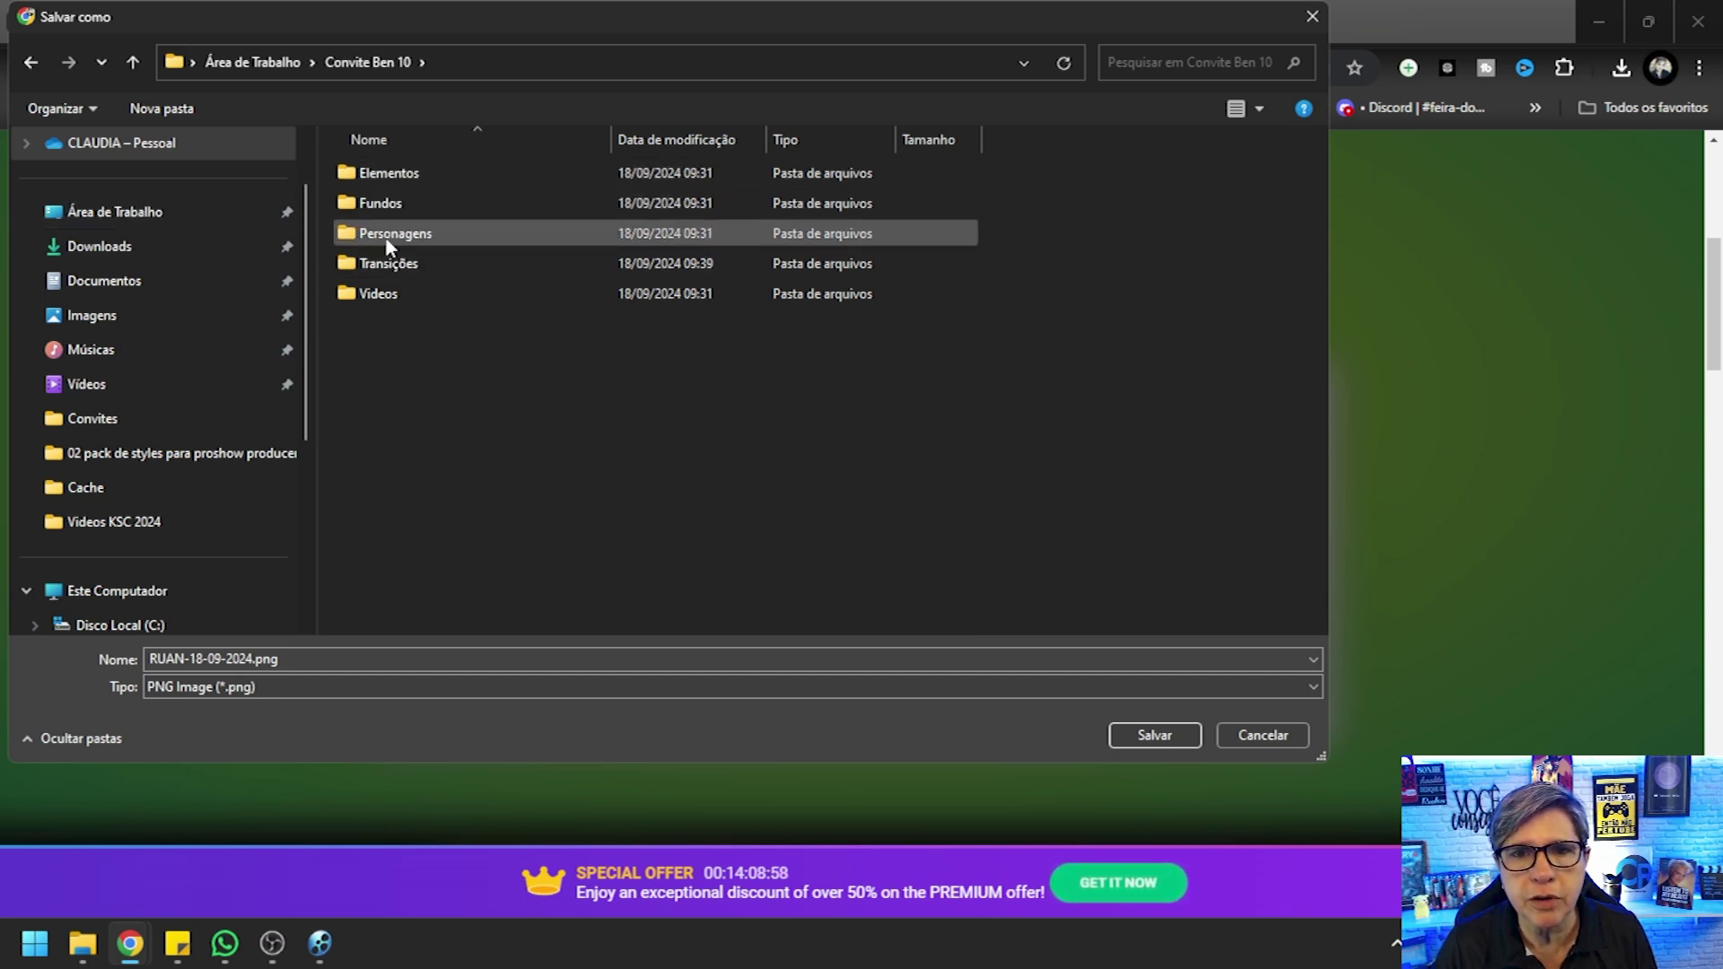
double_click(374, 175)
click(369, 659)
double_click(369, 659)
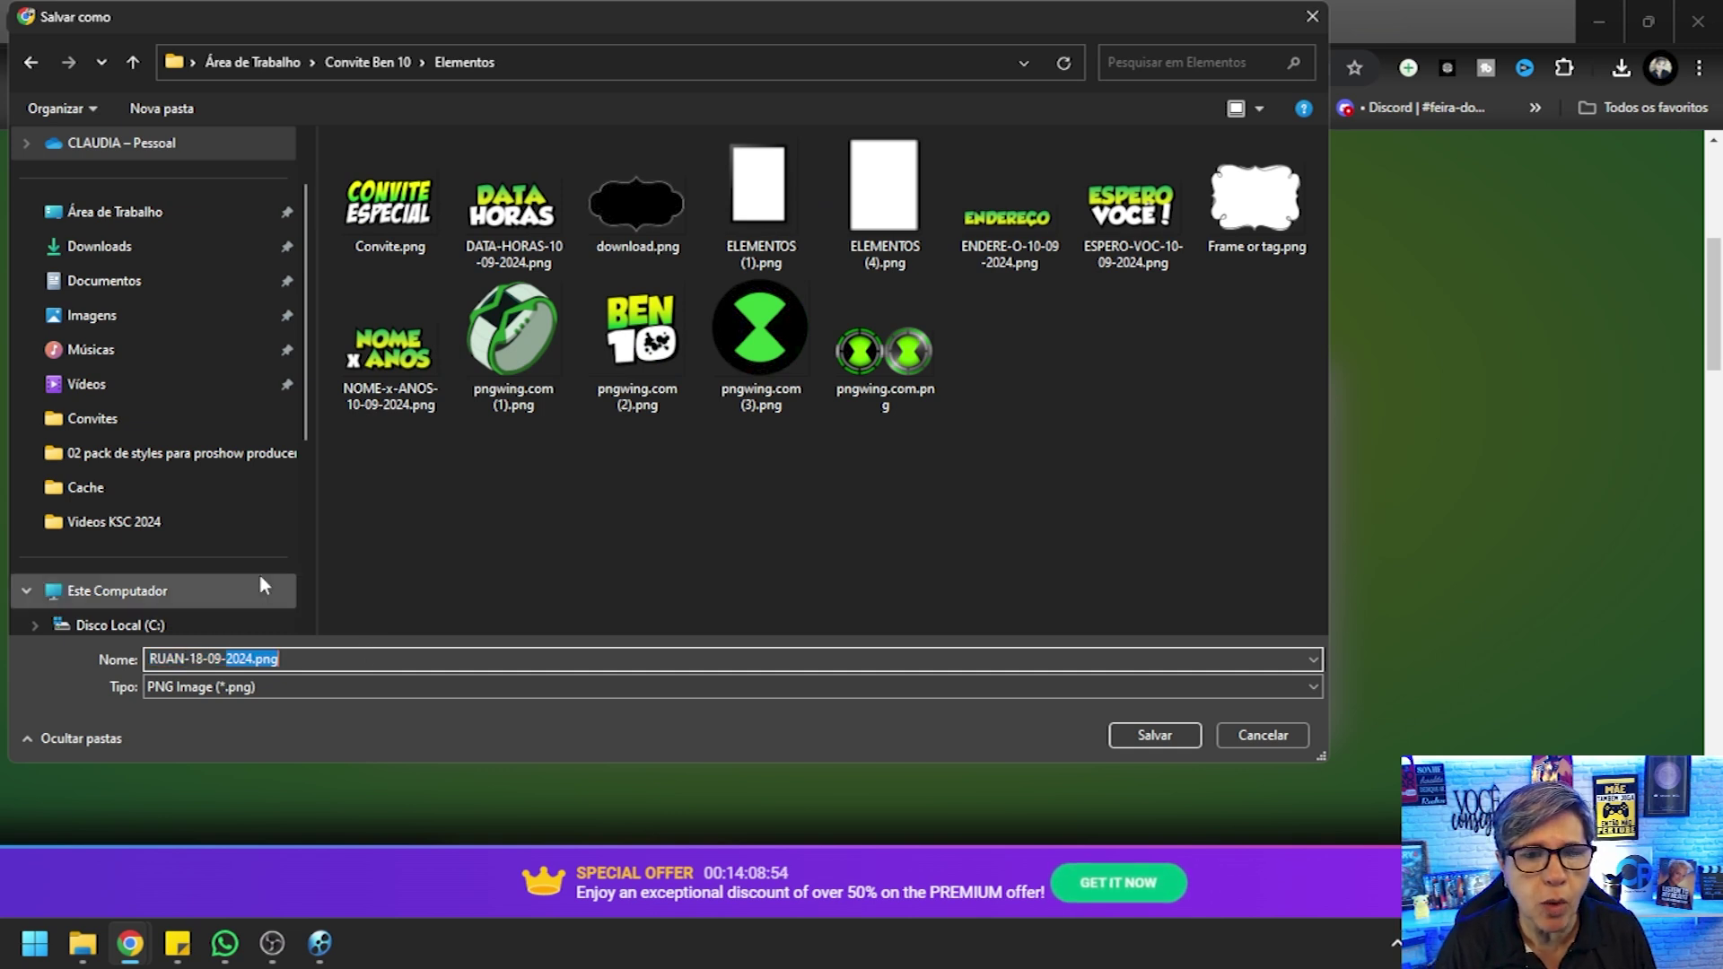
click(1134, 735)
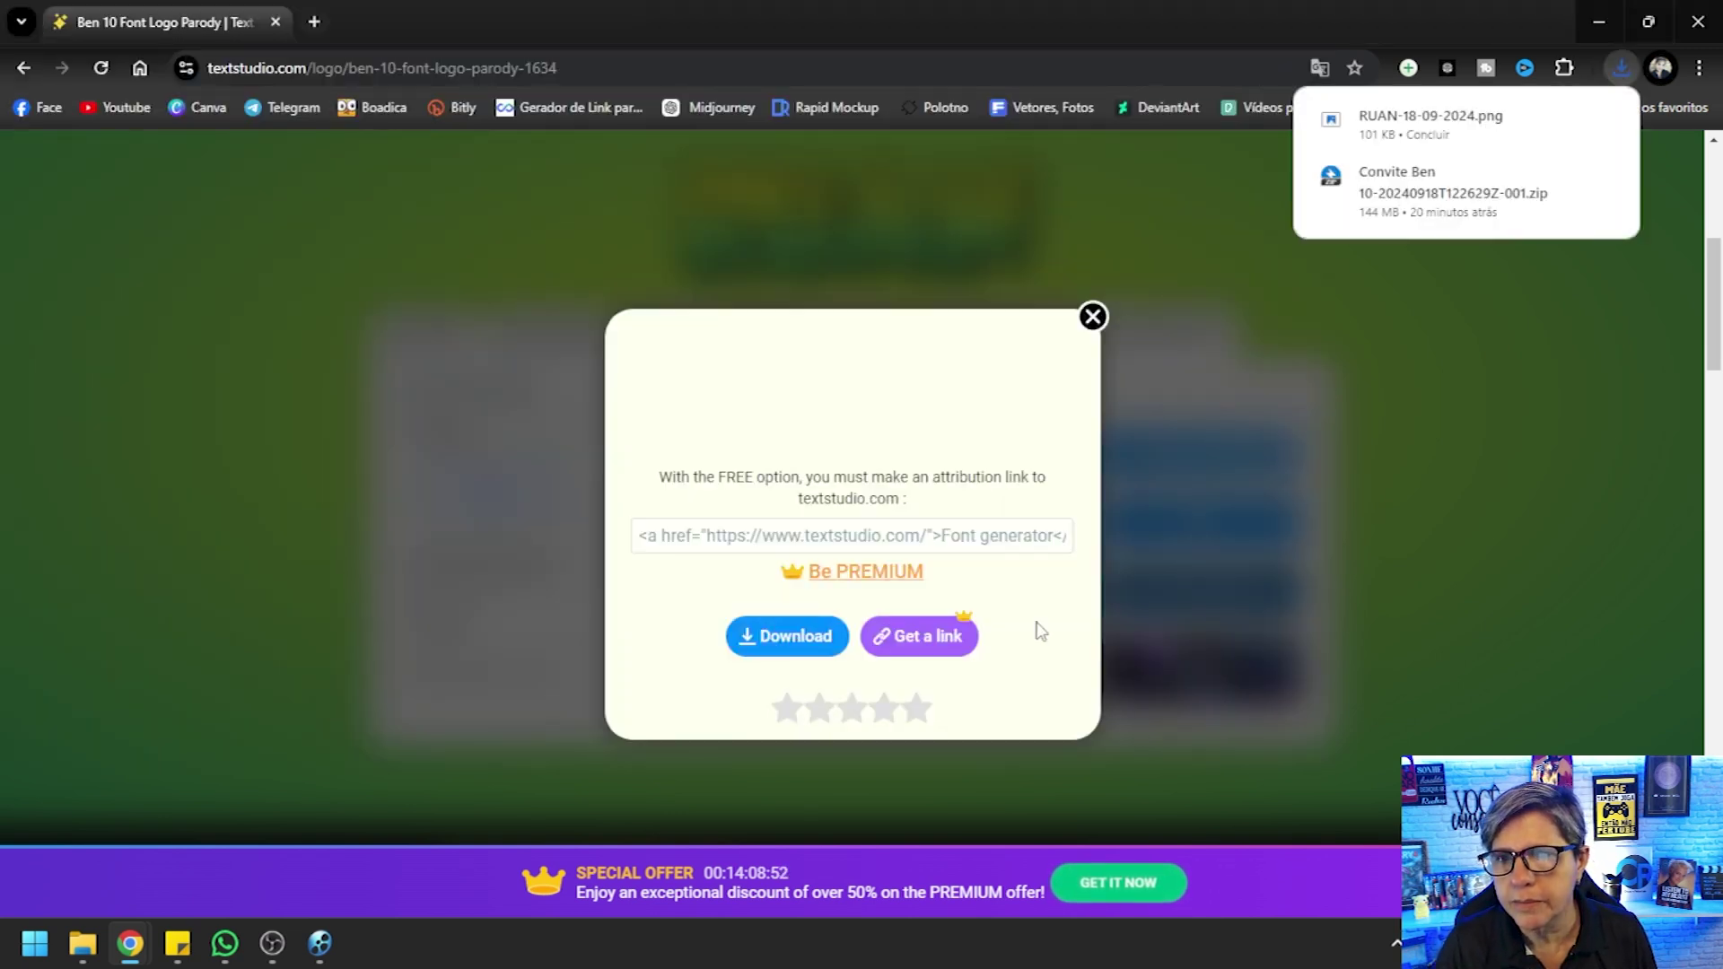
Dismiss the finished download dialog and replace the logo's text with "1 ANO"
click(1093, 316)
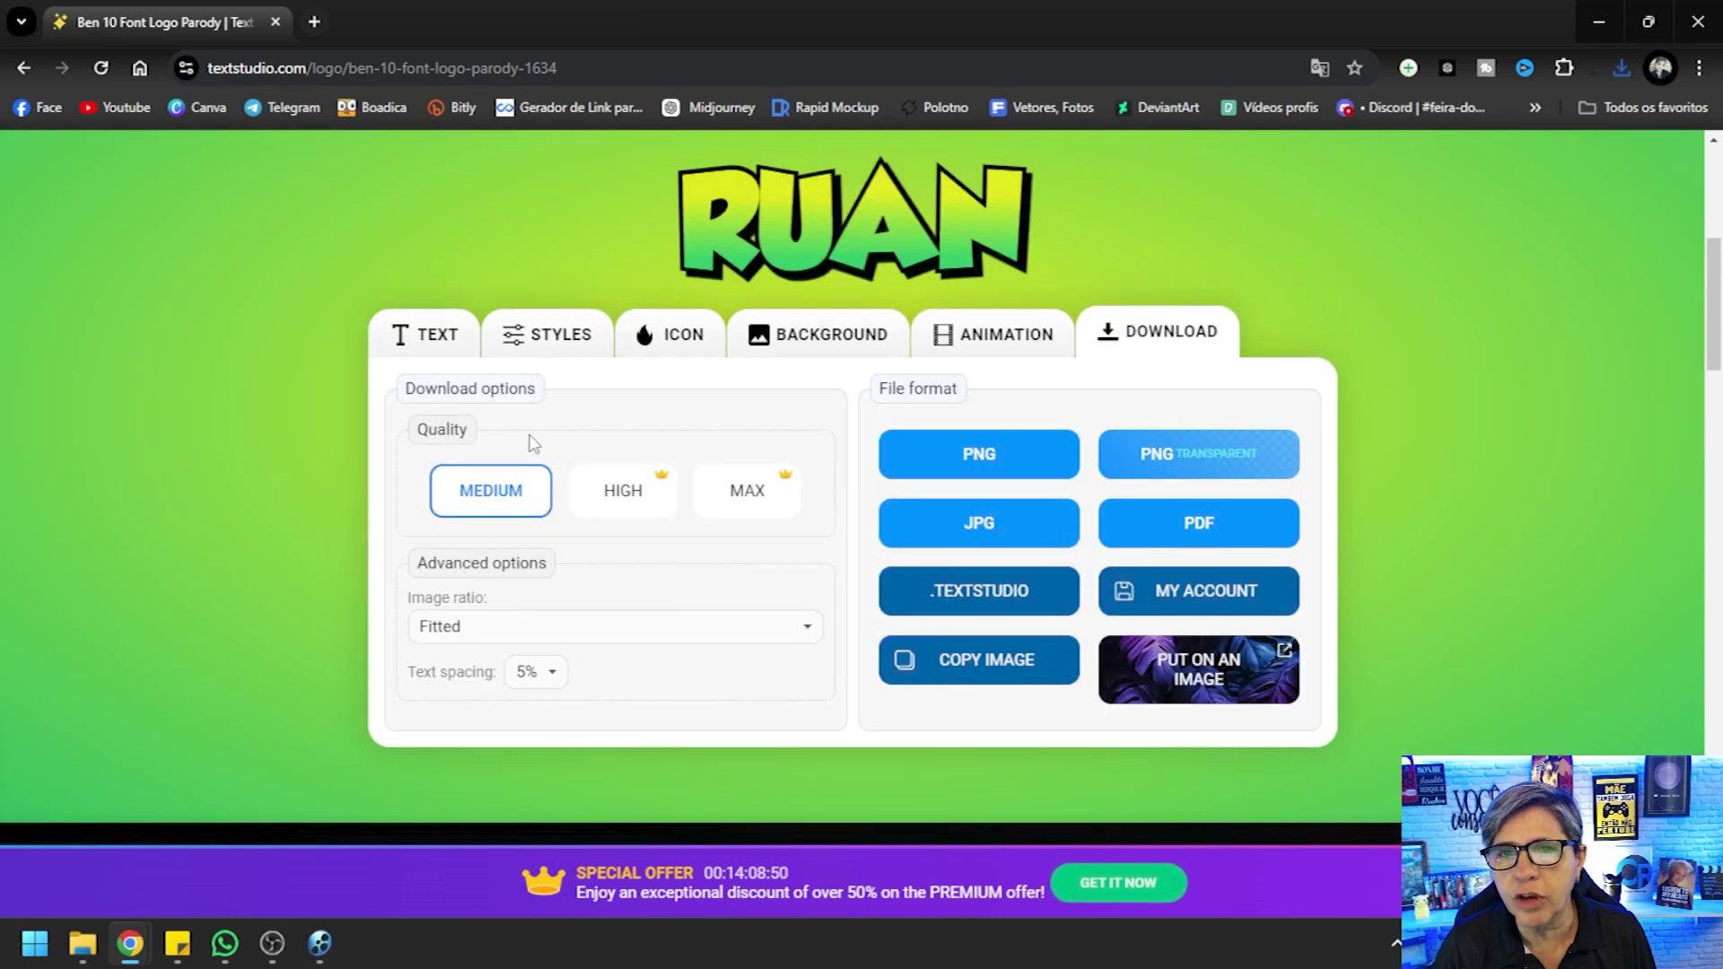
click(435, 356)
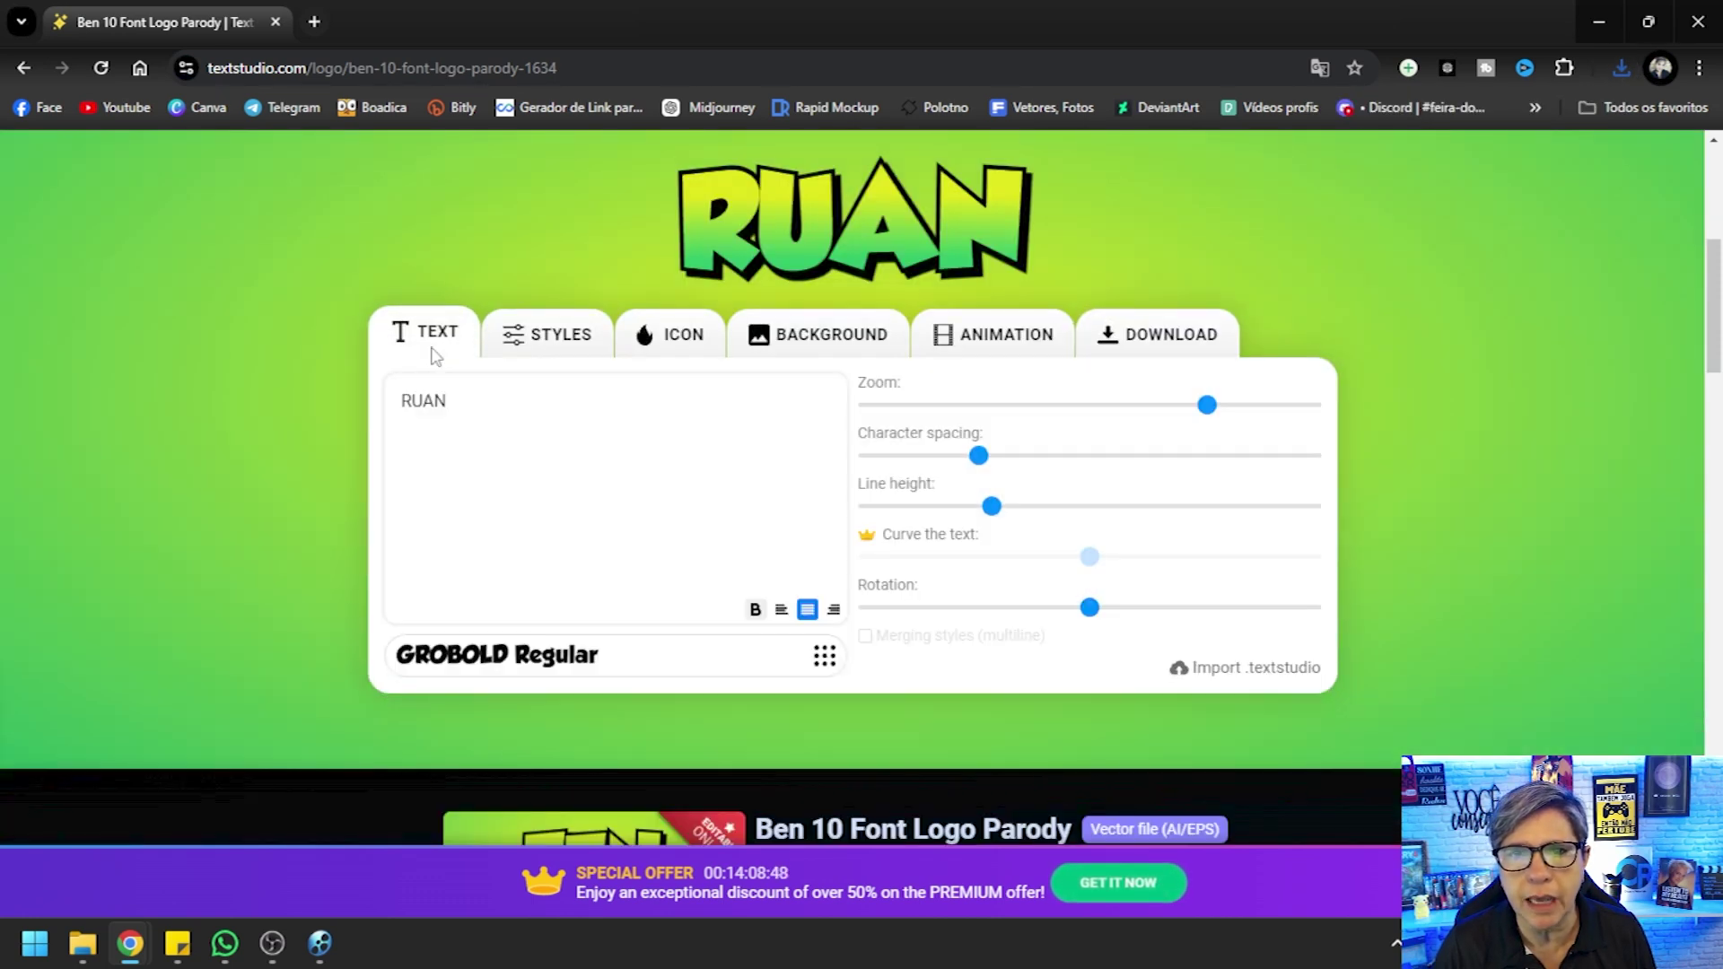
drag(490, 416, 250, 388)
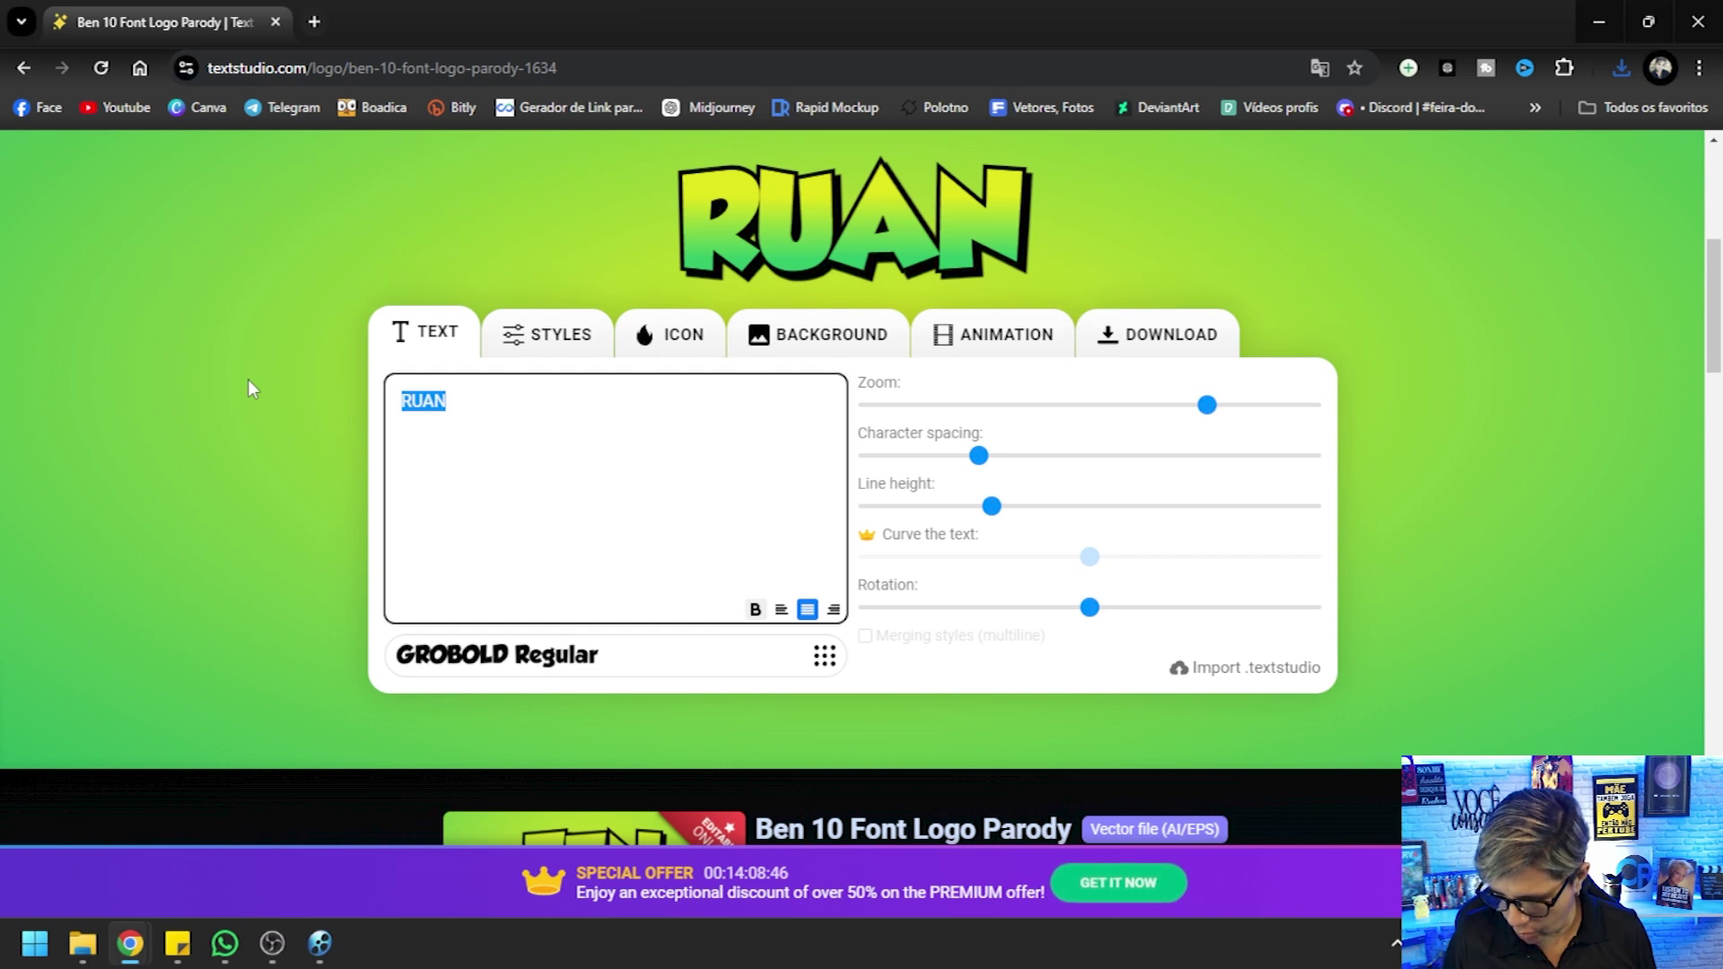
text(1 ANO)
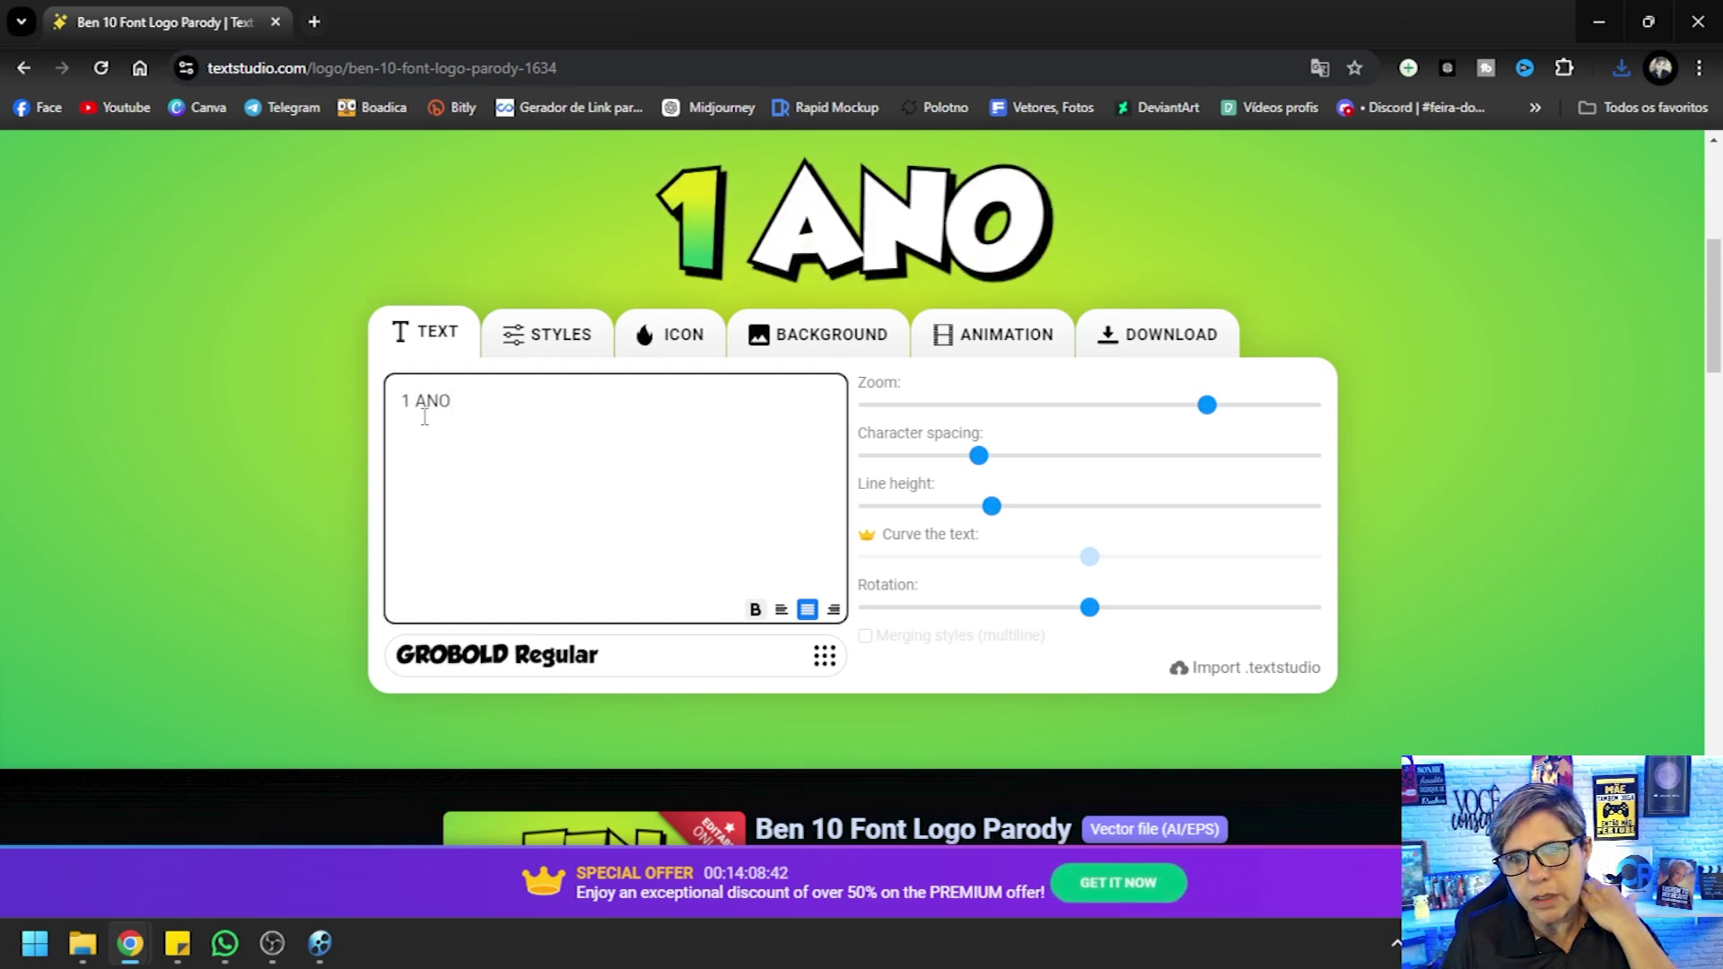
Set both colour stops of the first filling gradient to white (#FFFFFF)
click(560, 346)
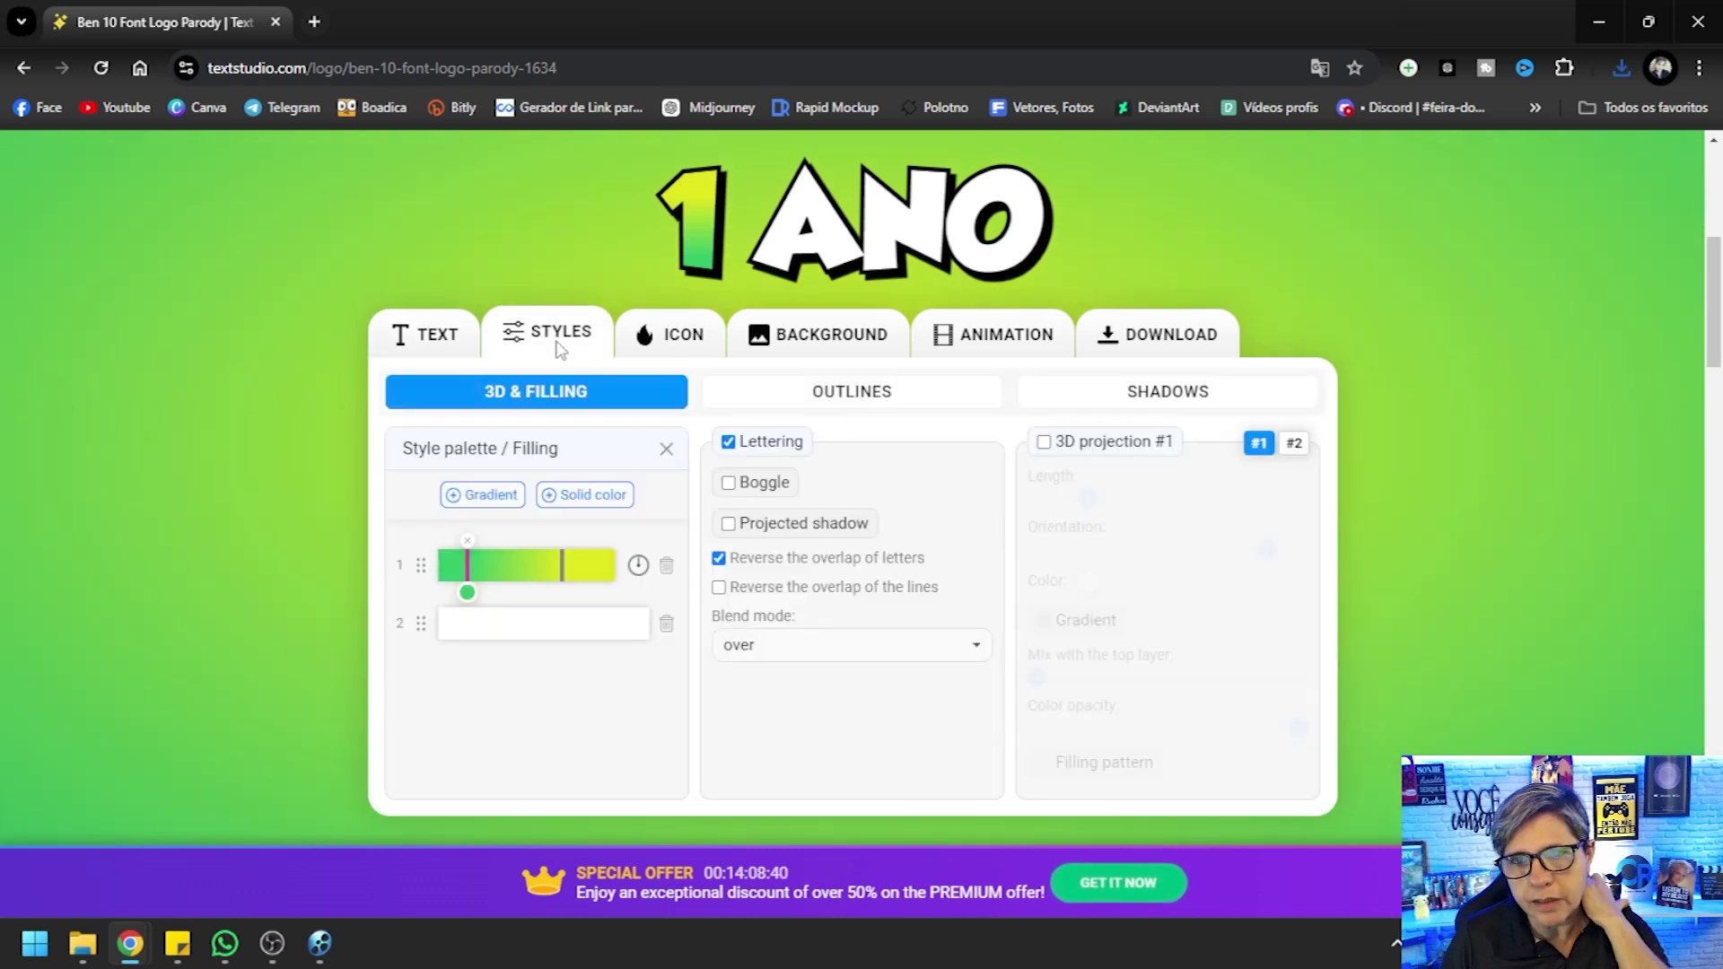
click(467, 593)
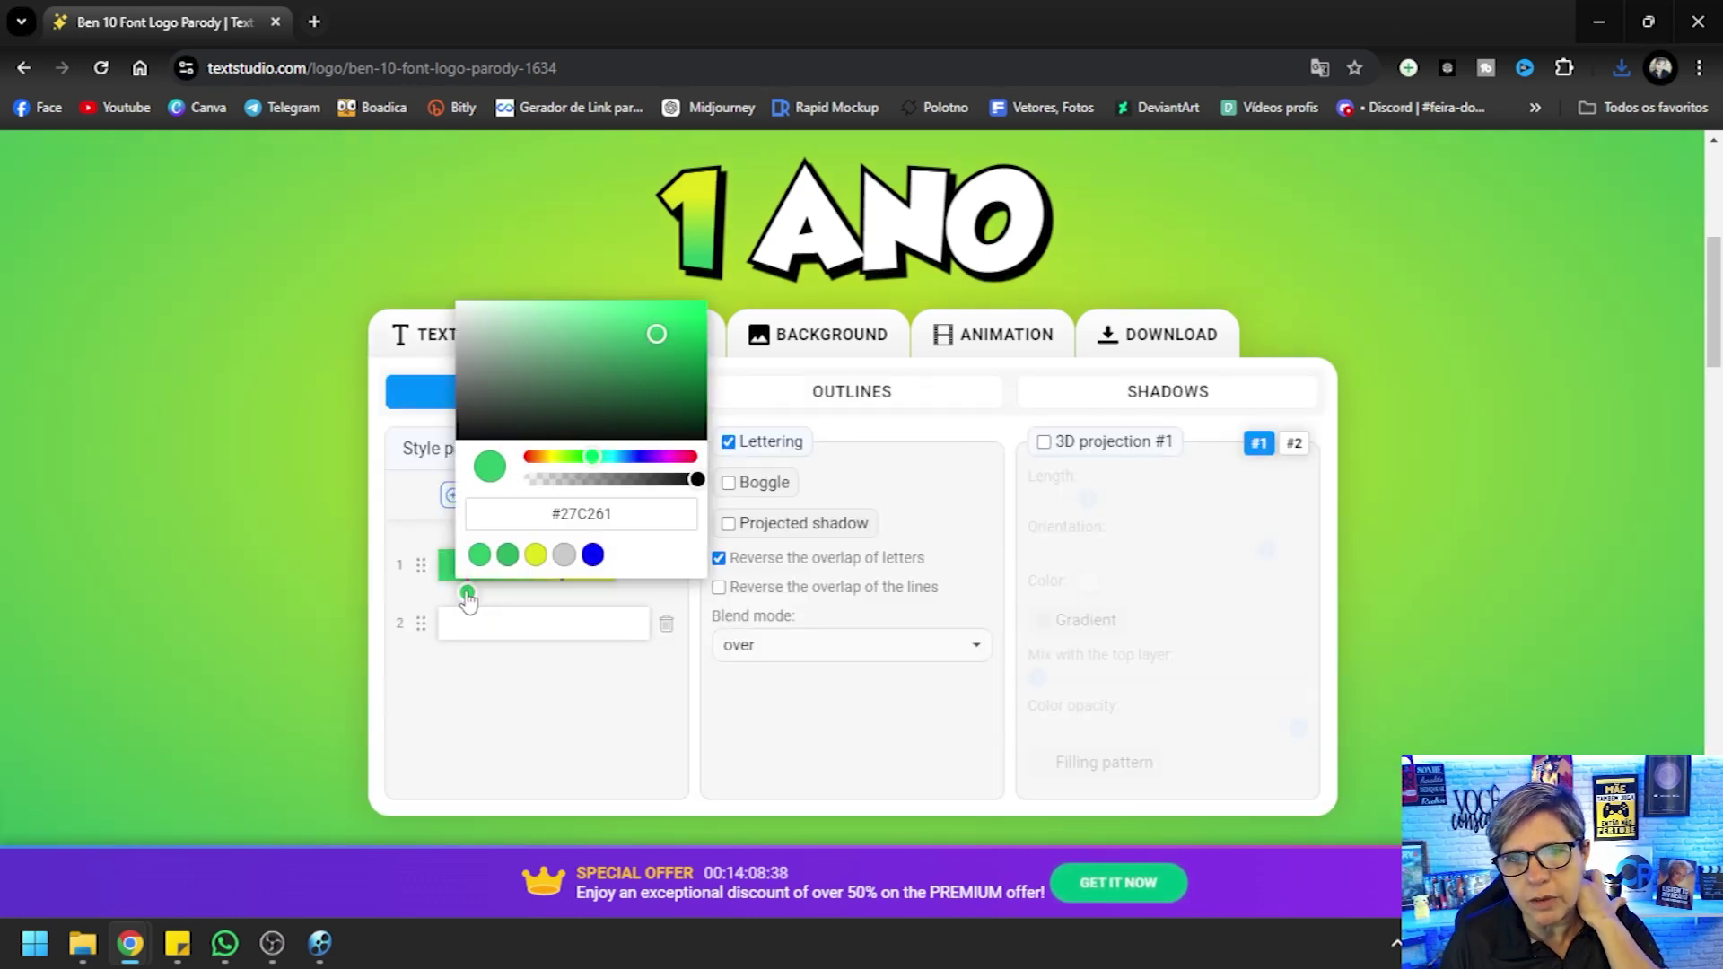
drag(467, 403, 455, 272)
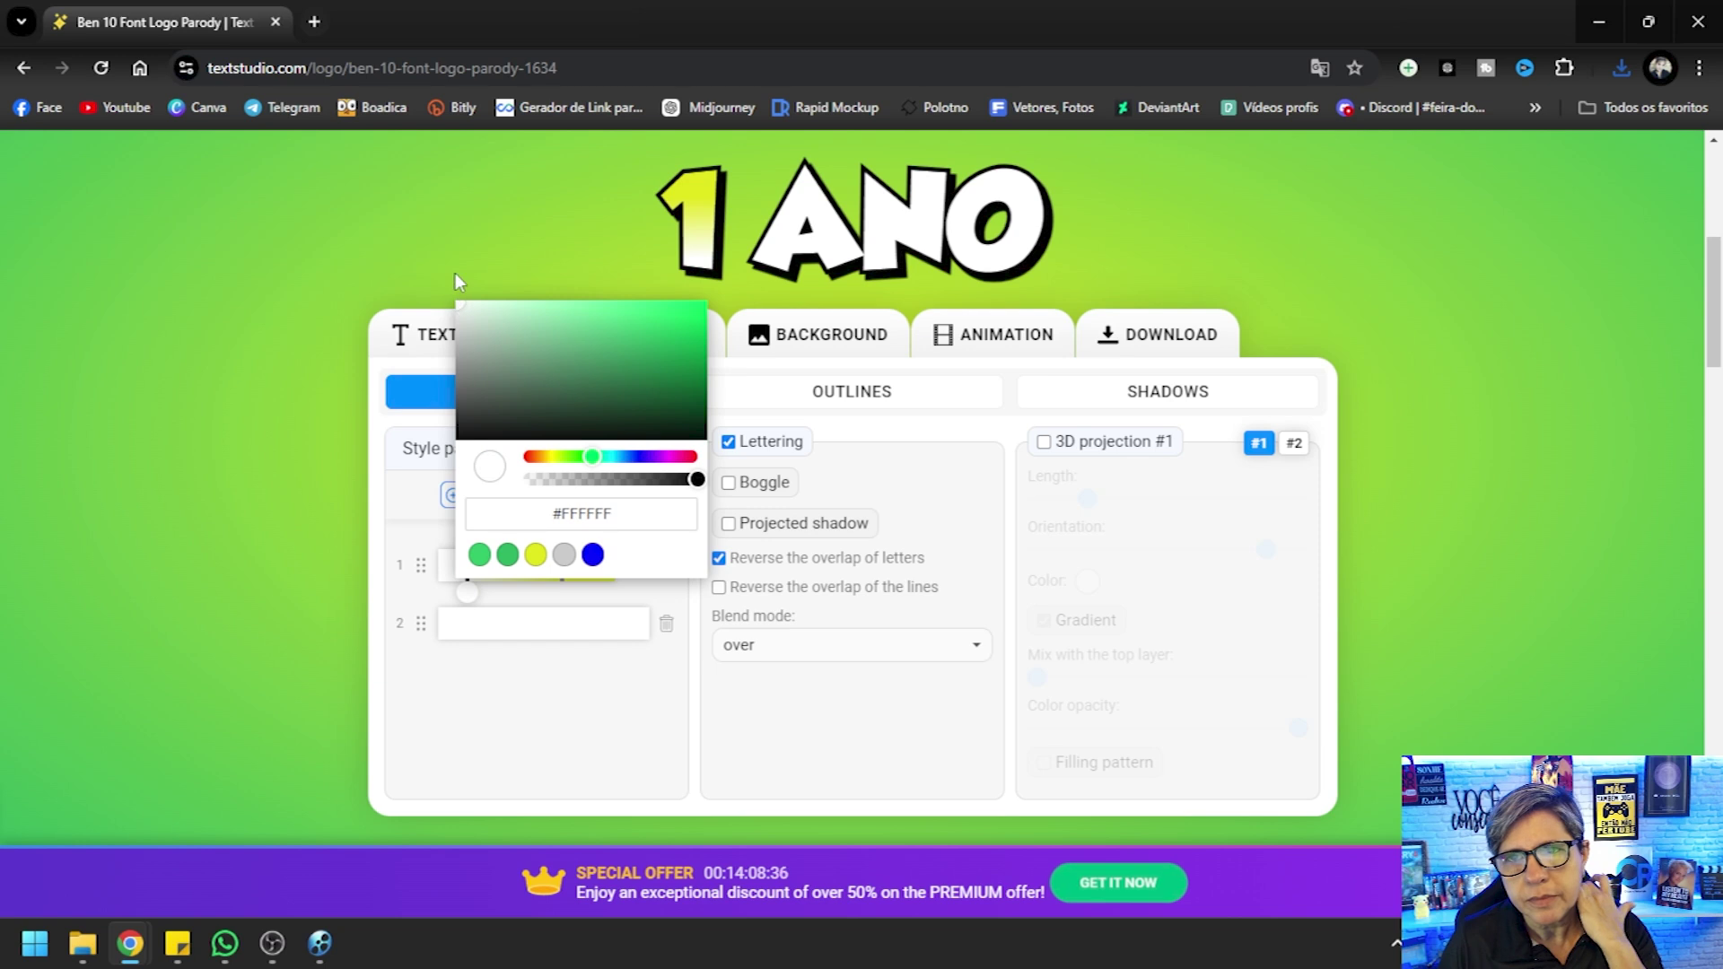
click(643, 616)
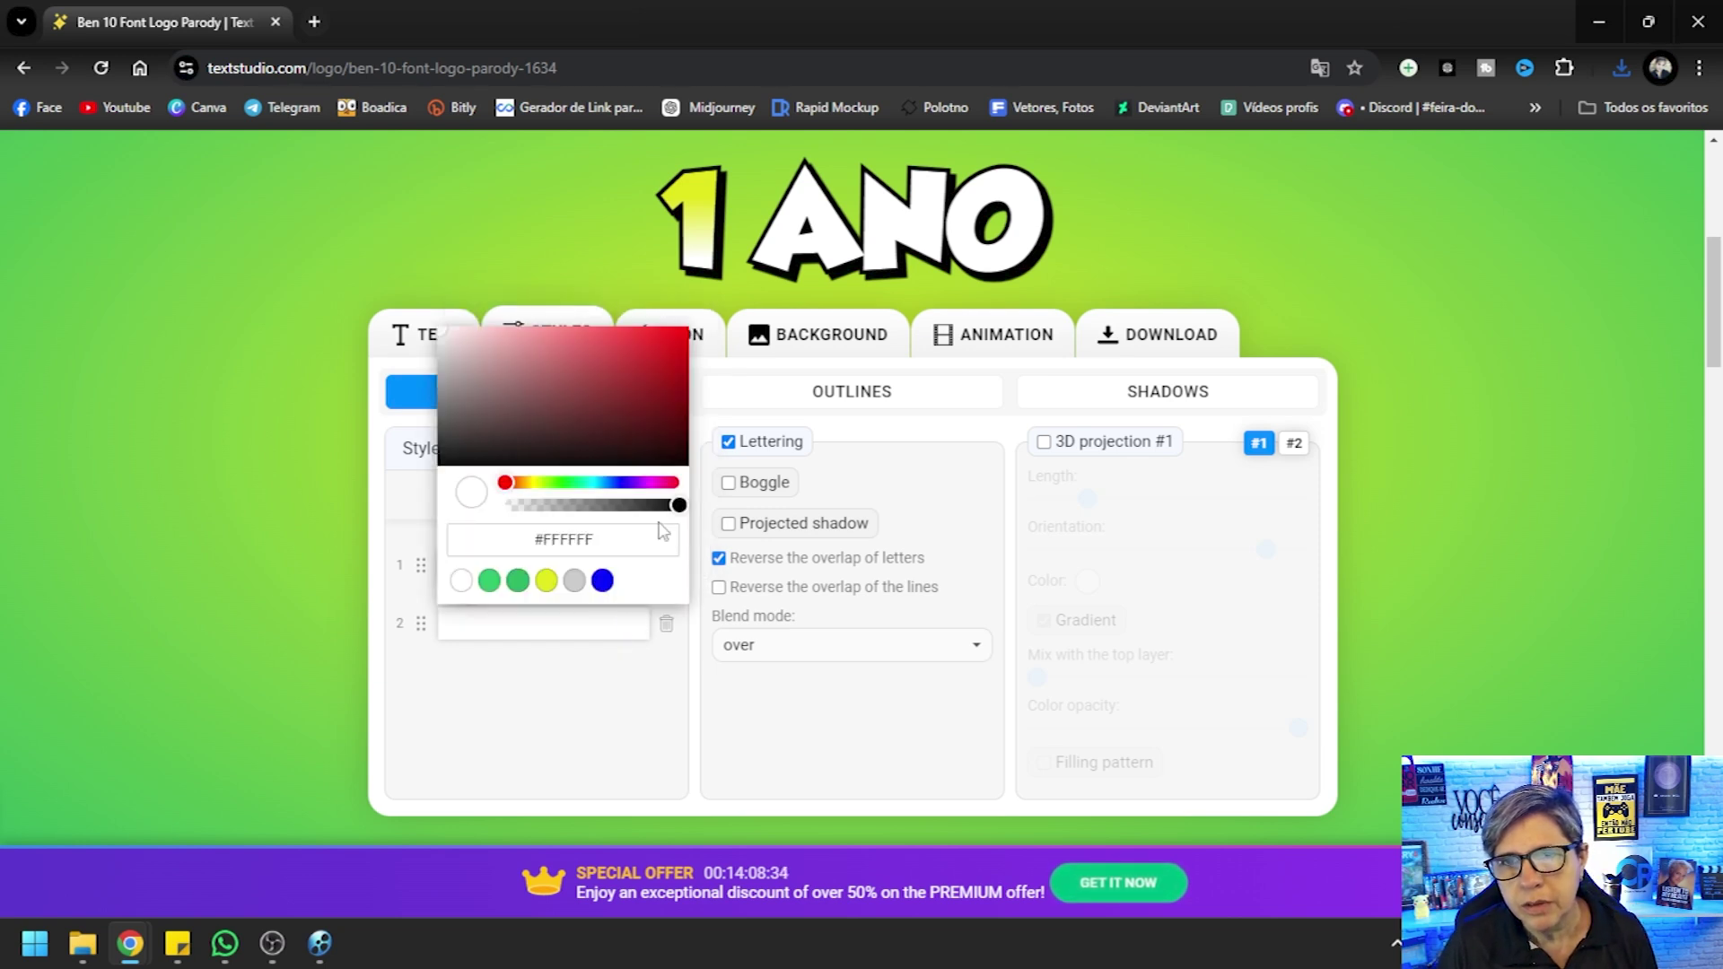
click(606, 610)
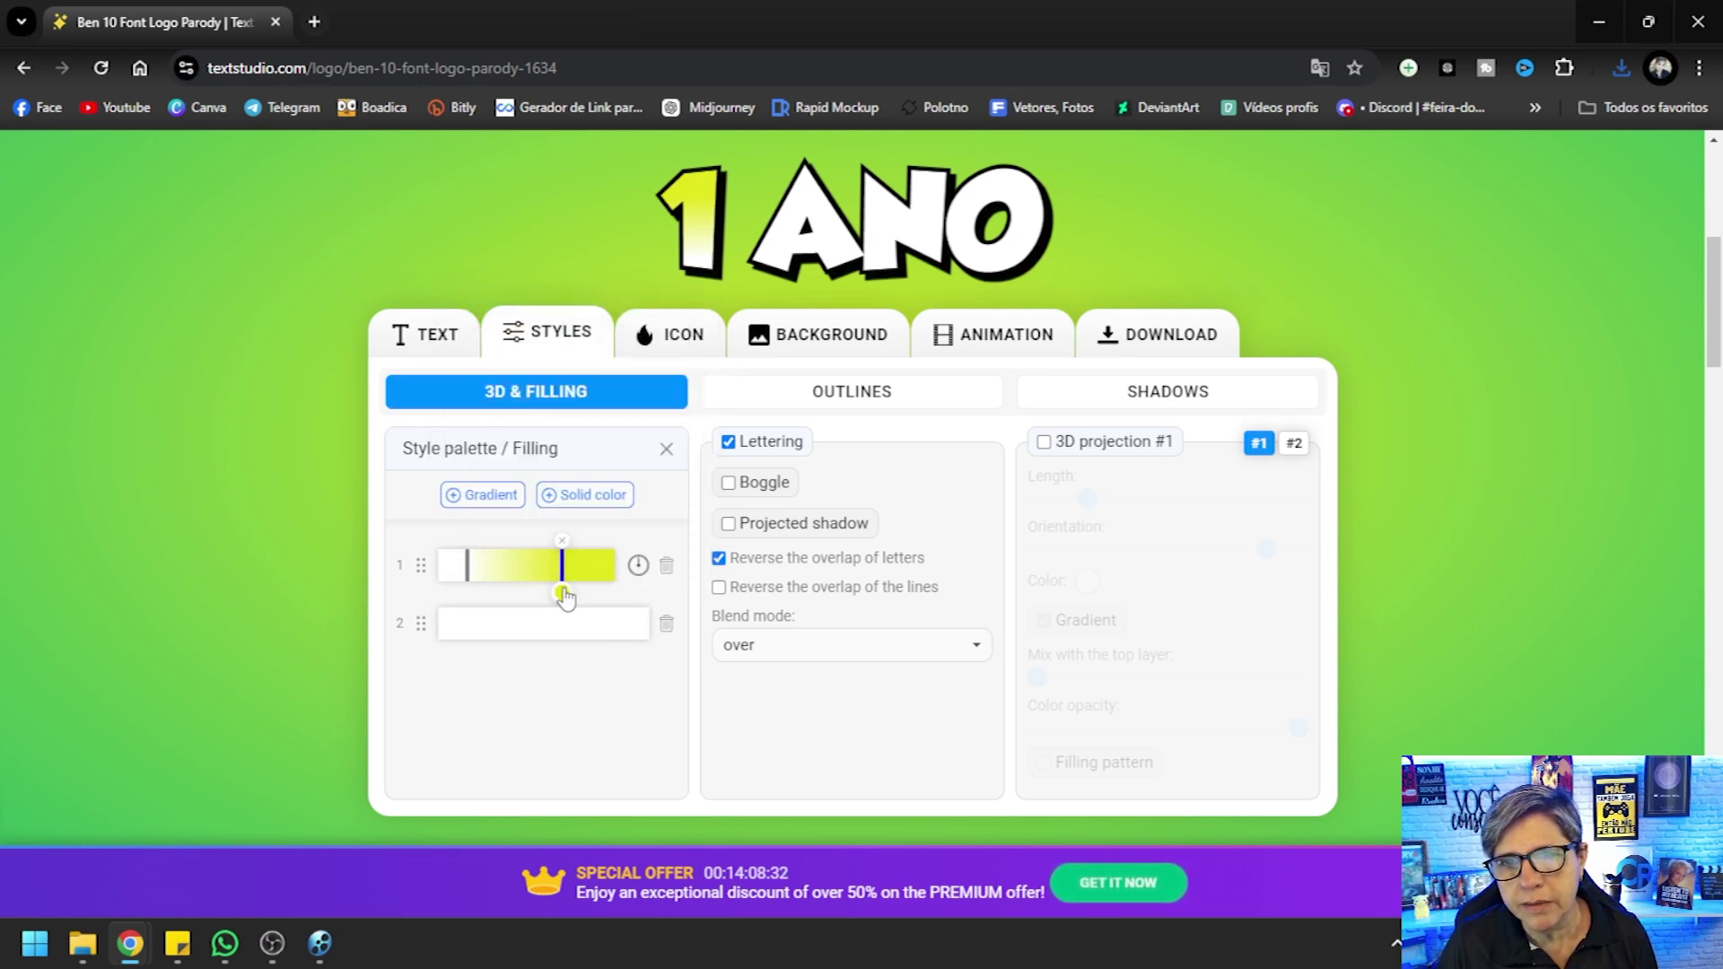
click(562, 590)
click(574, 557)
click(573, 661)
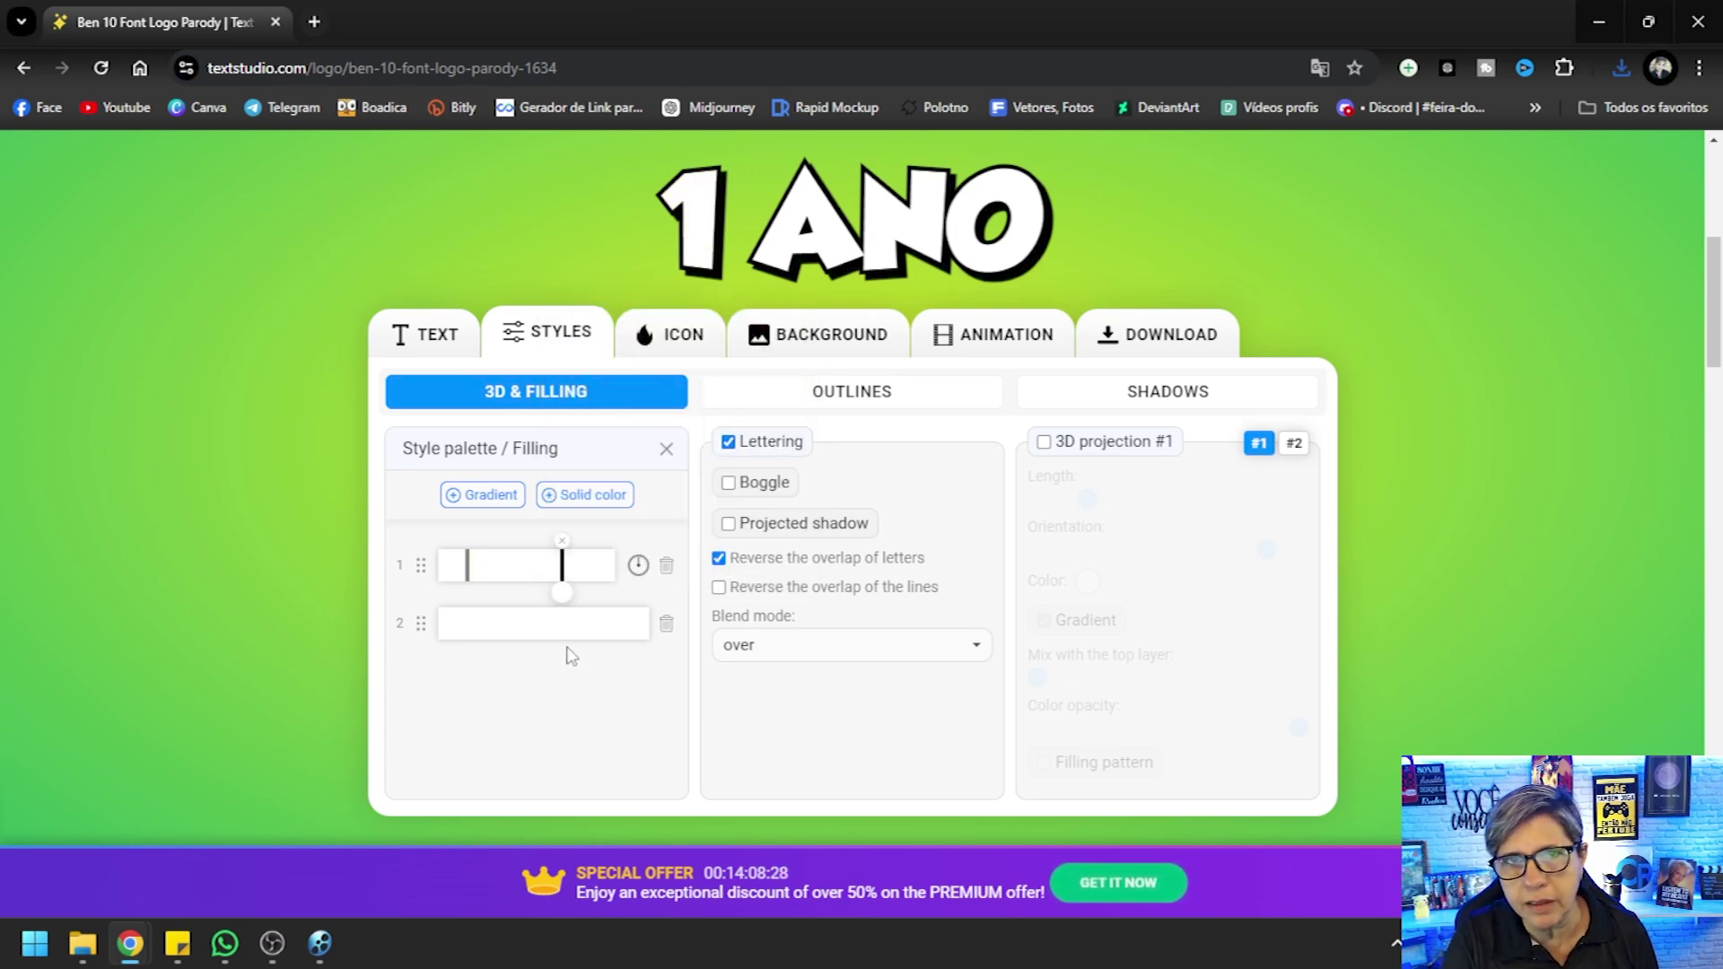
Download the "1 ANO" logo as a transparent PNG named 1-ANO-18-09-2024.png into the Elementos folder
click(435, 345)
click(1133, 346)
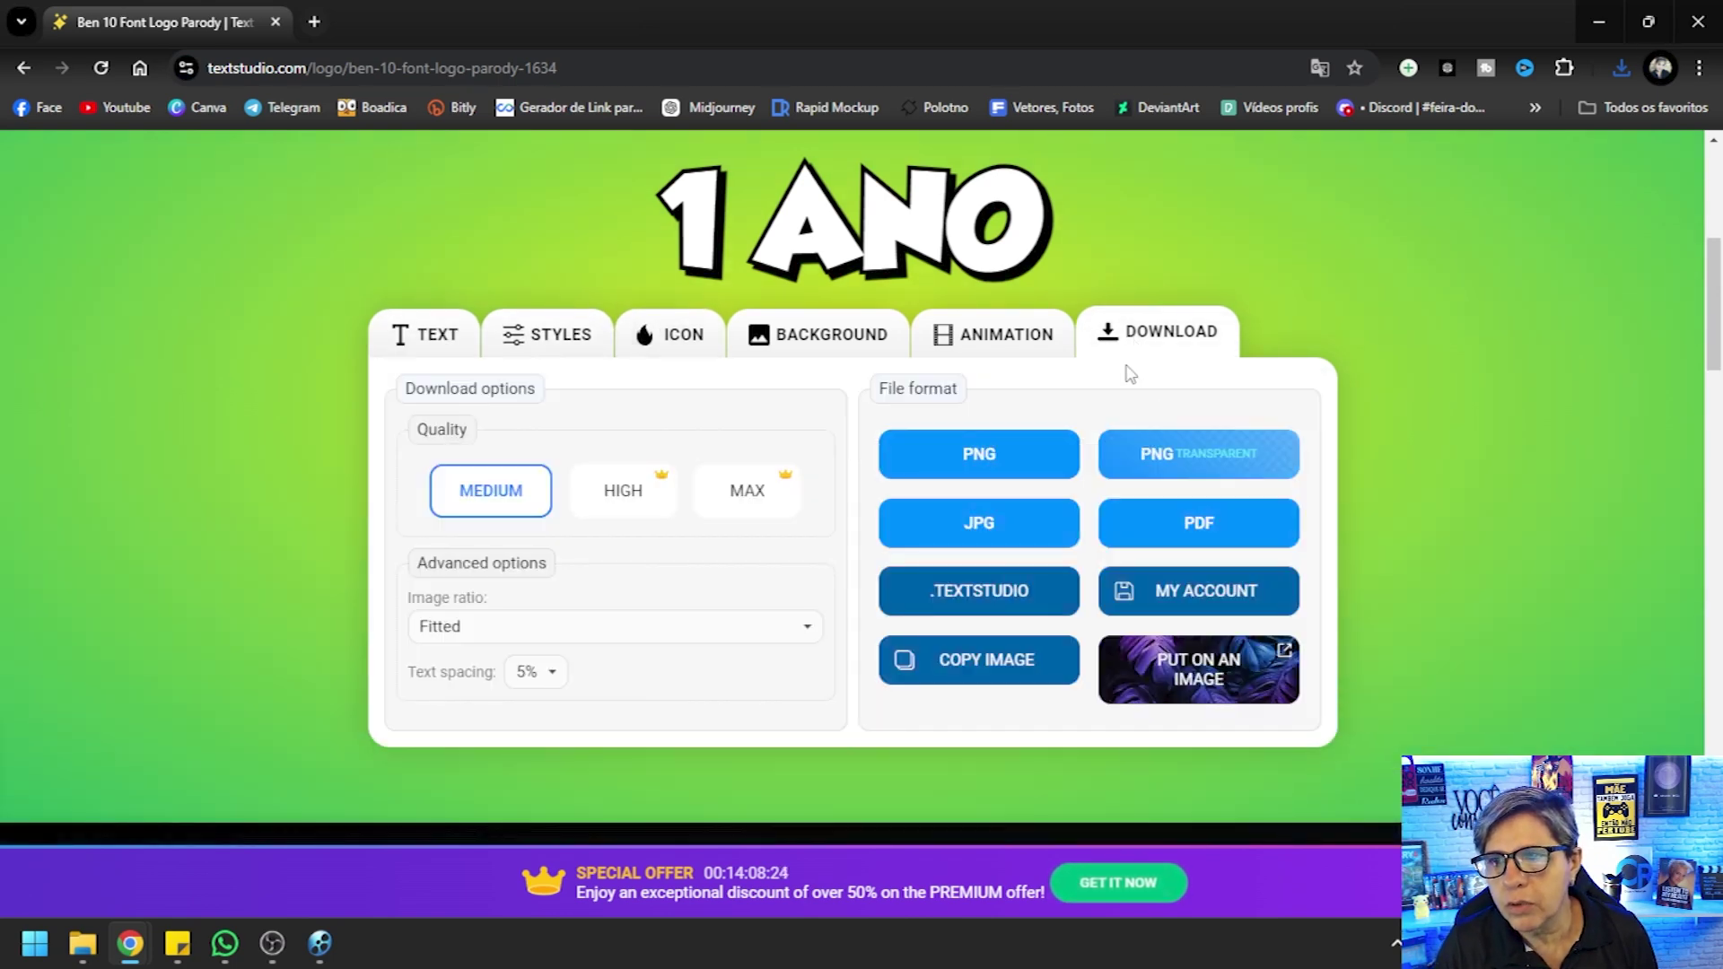
click(1187, 466)
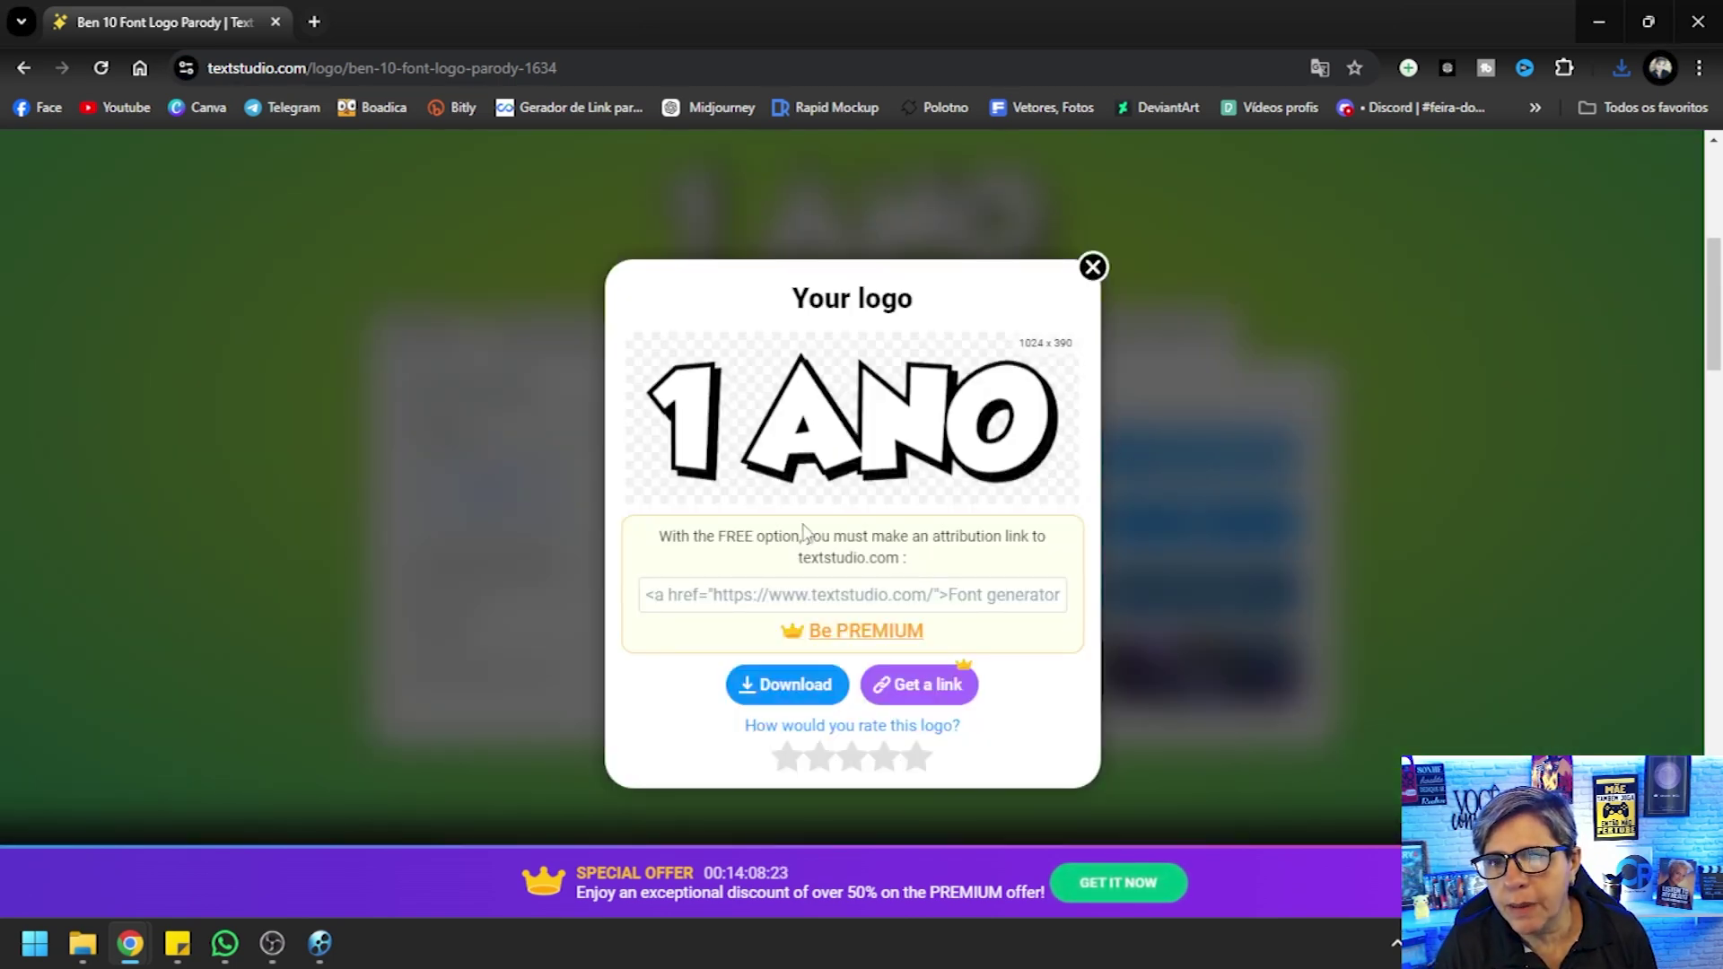
click(788, 684)
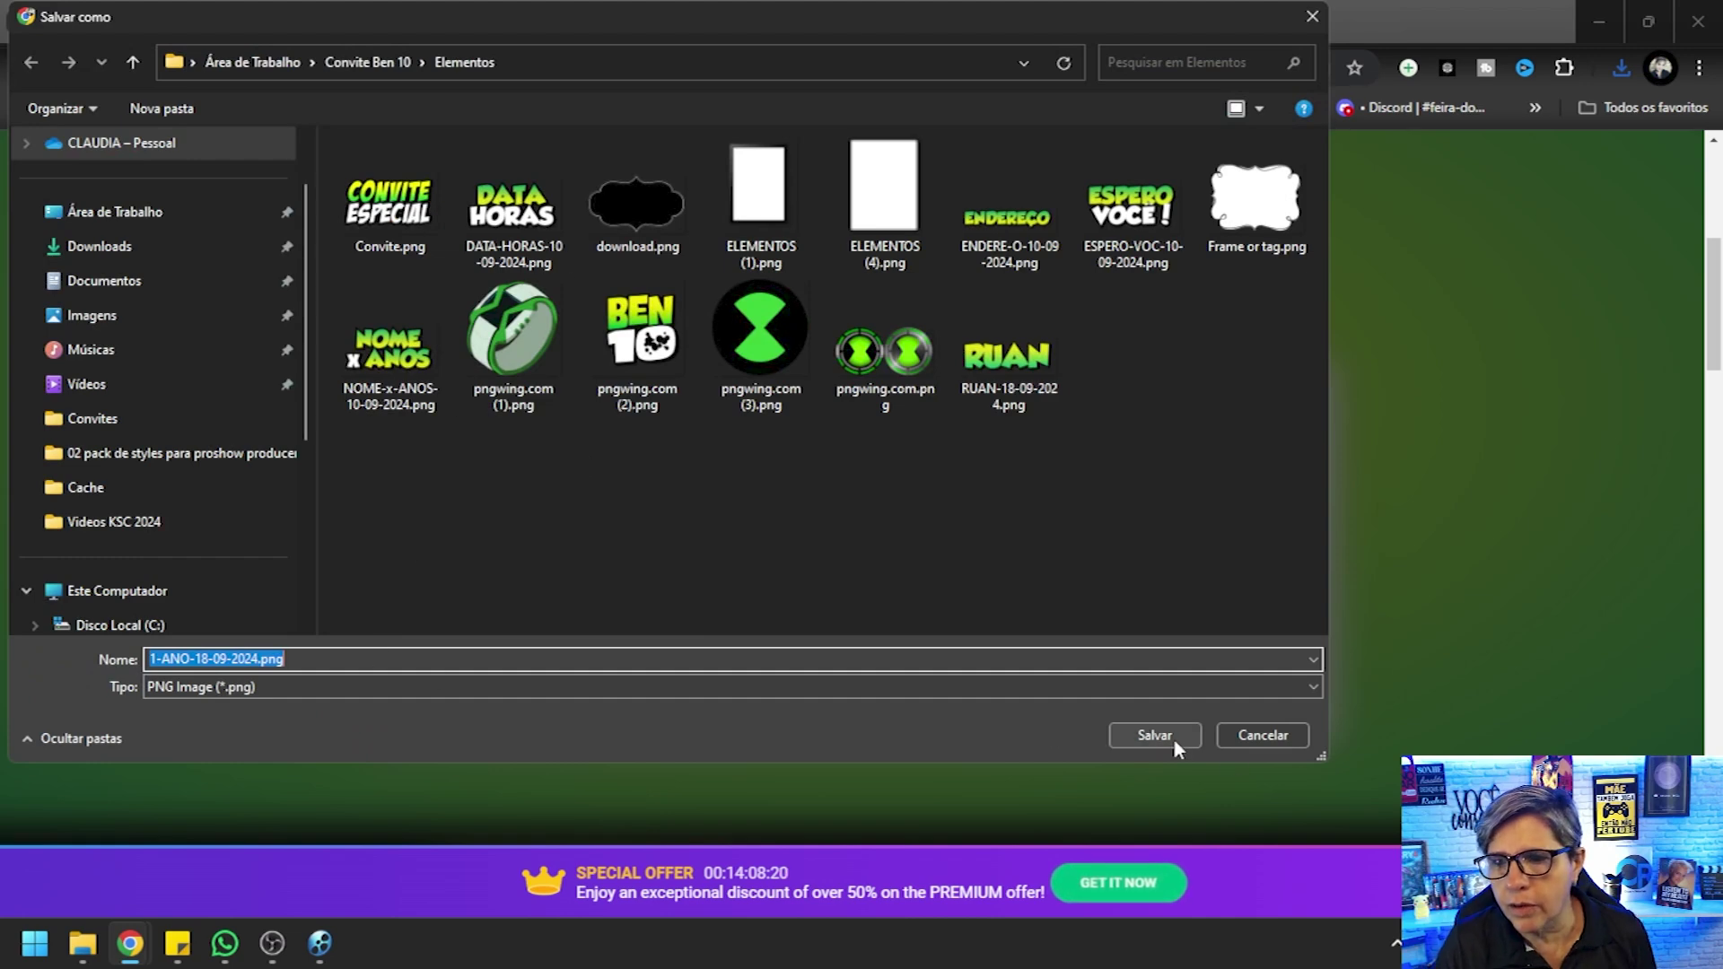
click(1174, 741)
click(1091, 318)
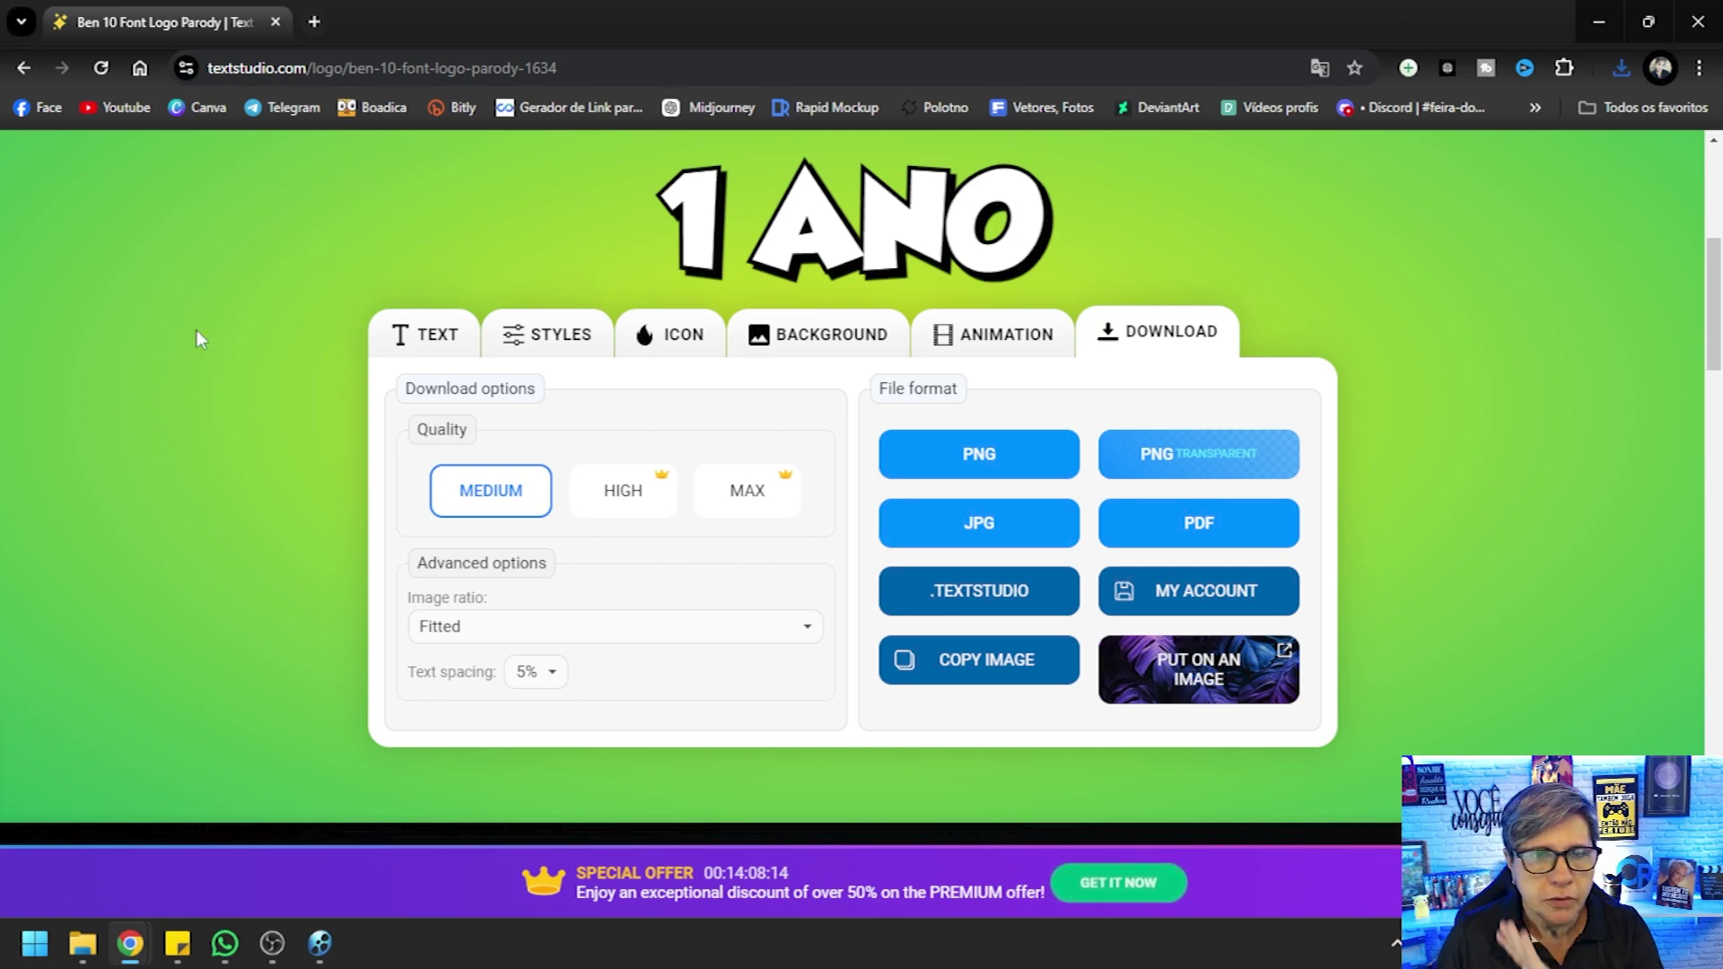
Switch to ProShow Producer, open slide 4's options and select the NOME-x-ANOS-10-09-2024 layer
click(319, 943)
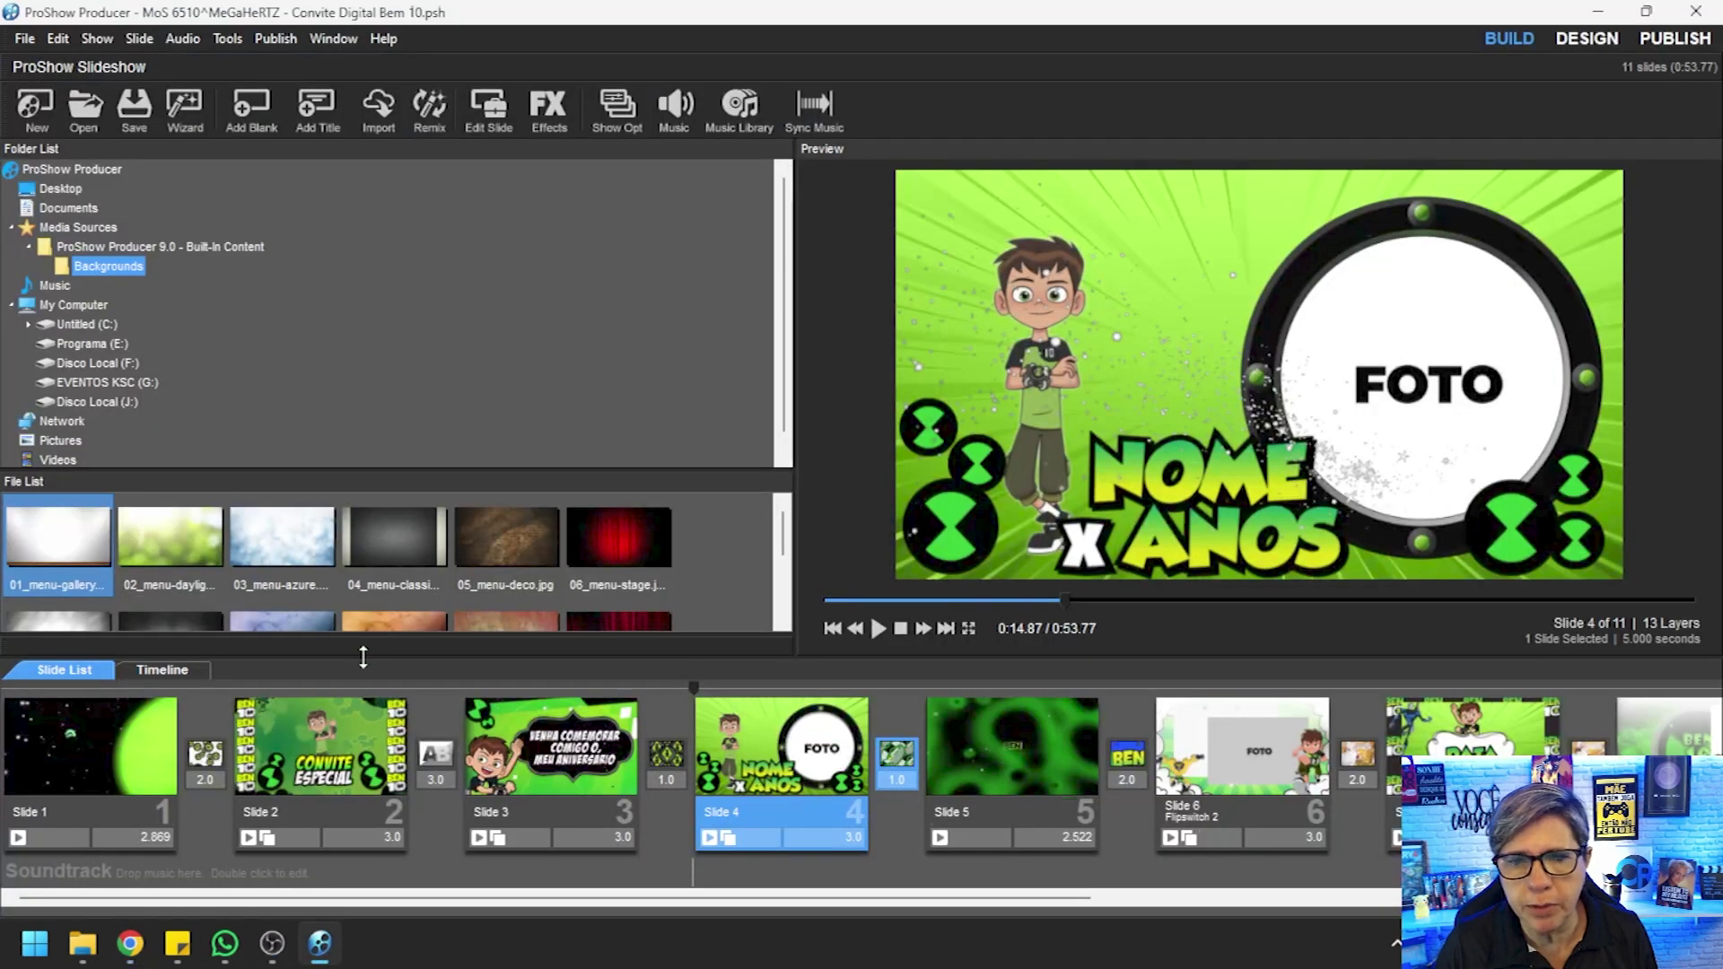
double_click(799, 747)
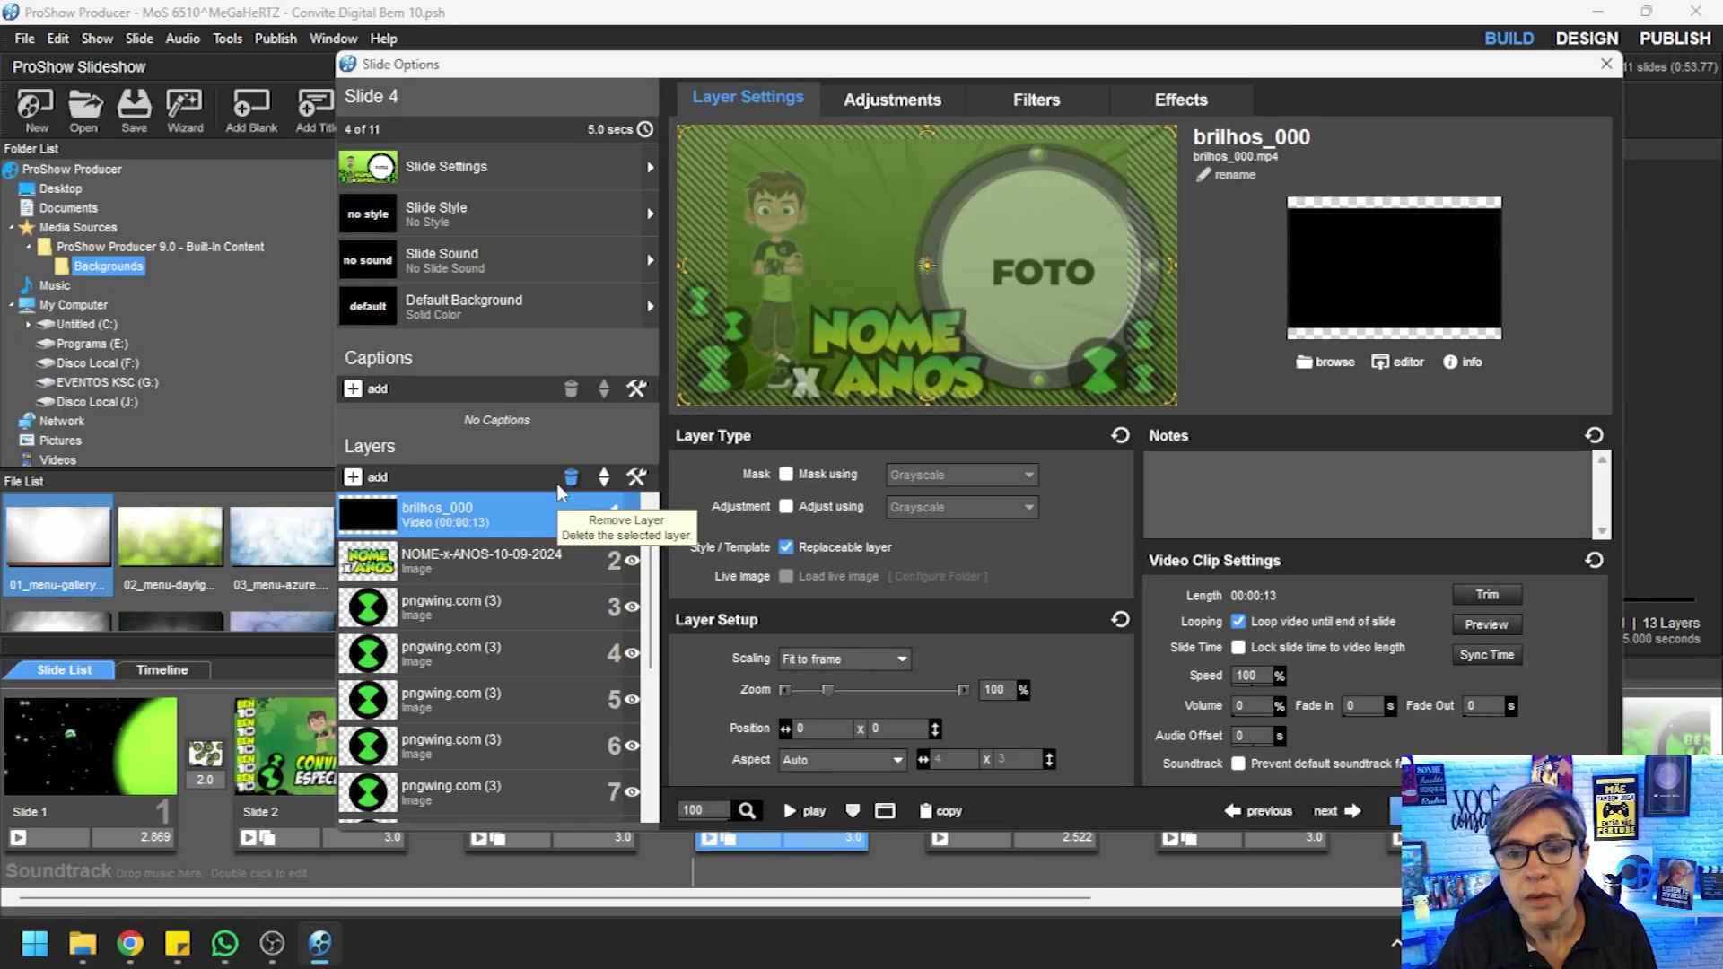
click(446, 558)
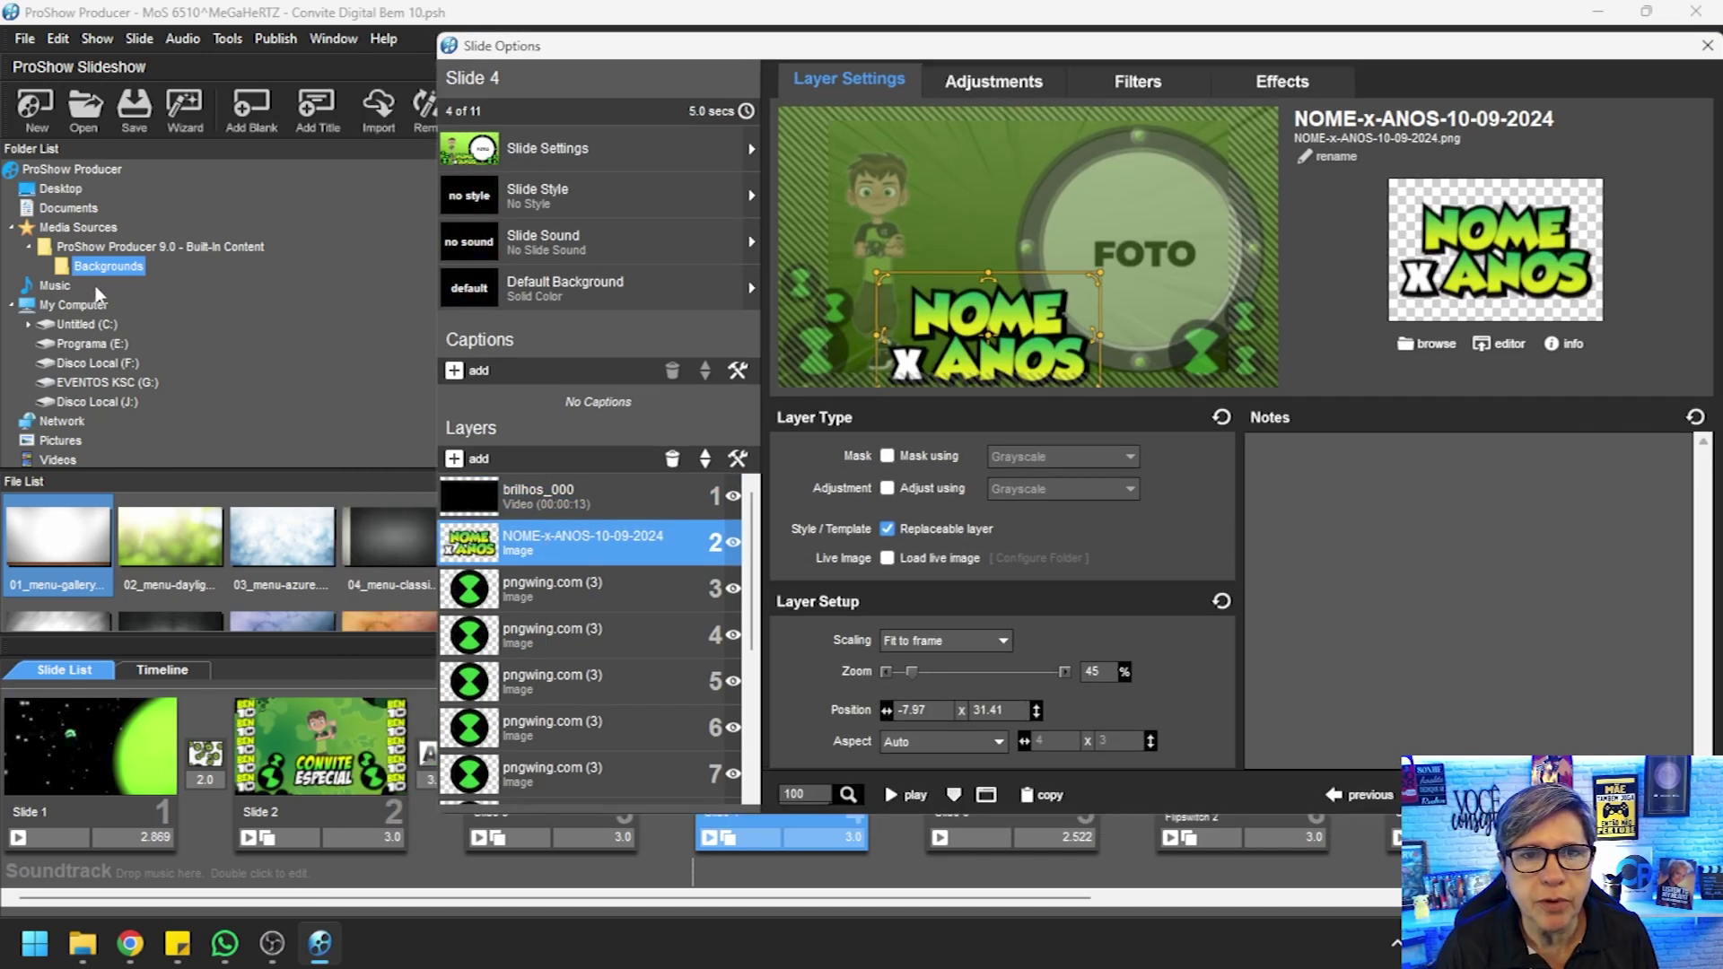
Replace slide 4's NOME-x-ANOS layer with the child's name logo from the Elementos folder inside Convite Ben 10
scroll(105, 376, down, 1)
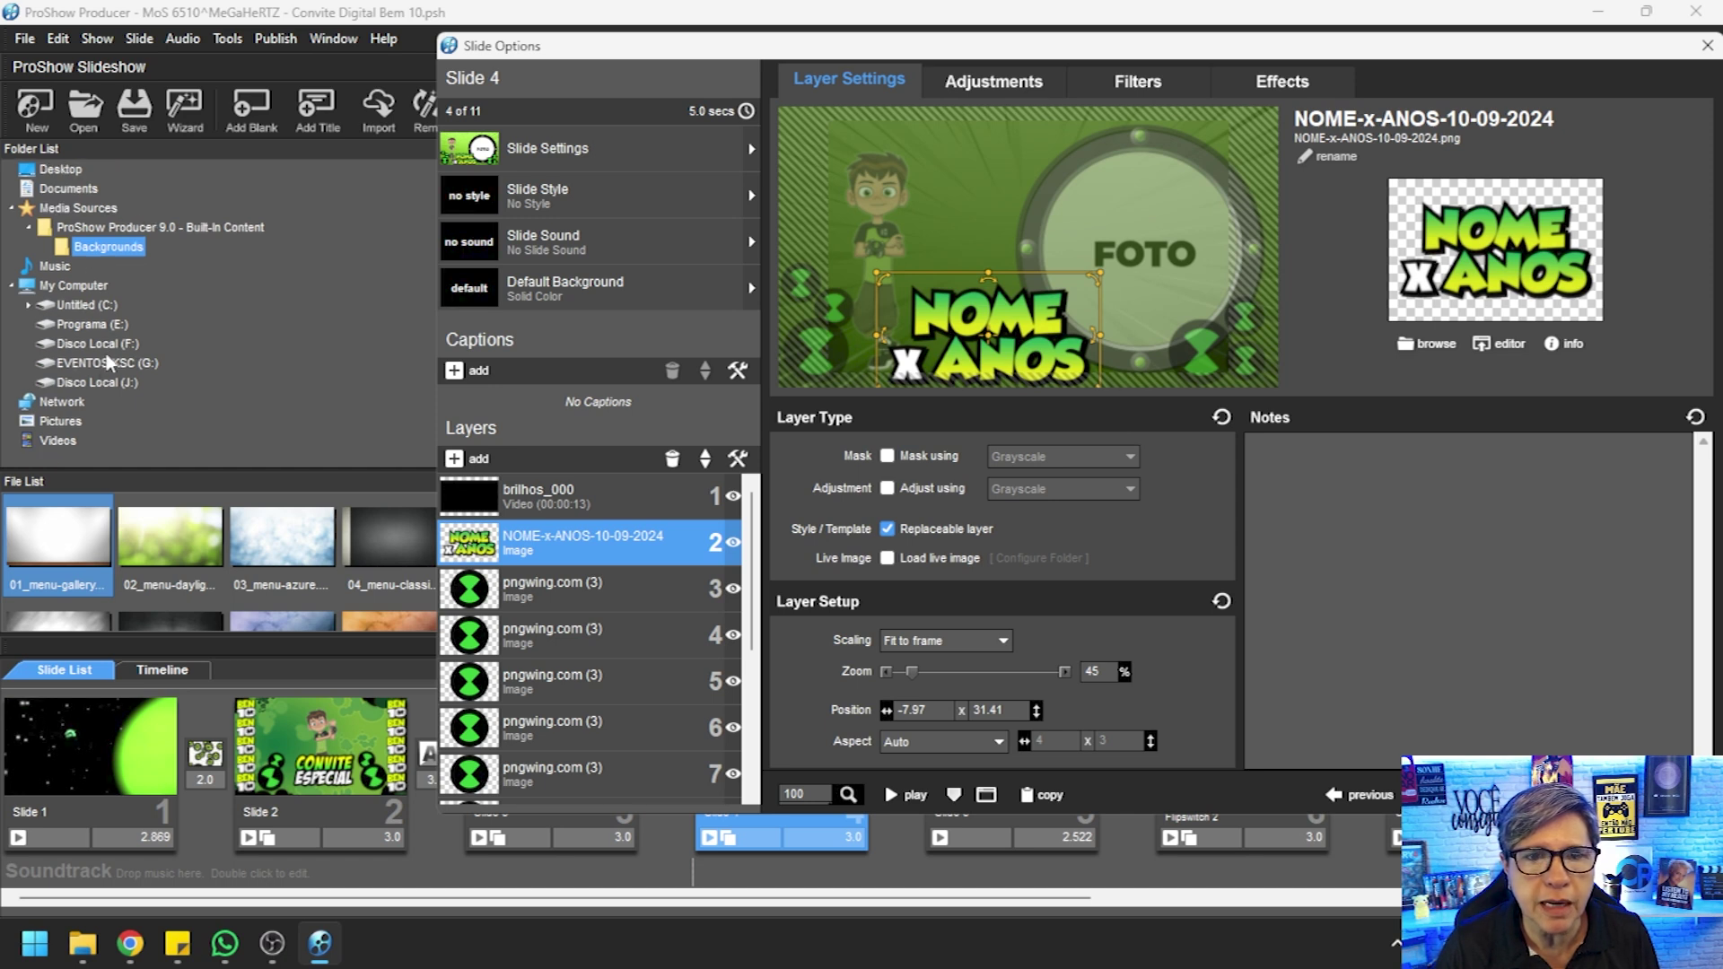
scroll(107, 363, up, 1)
click(68, 192)
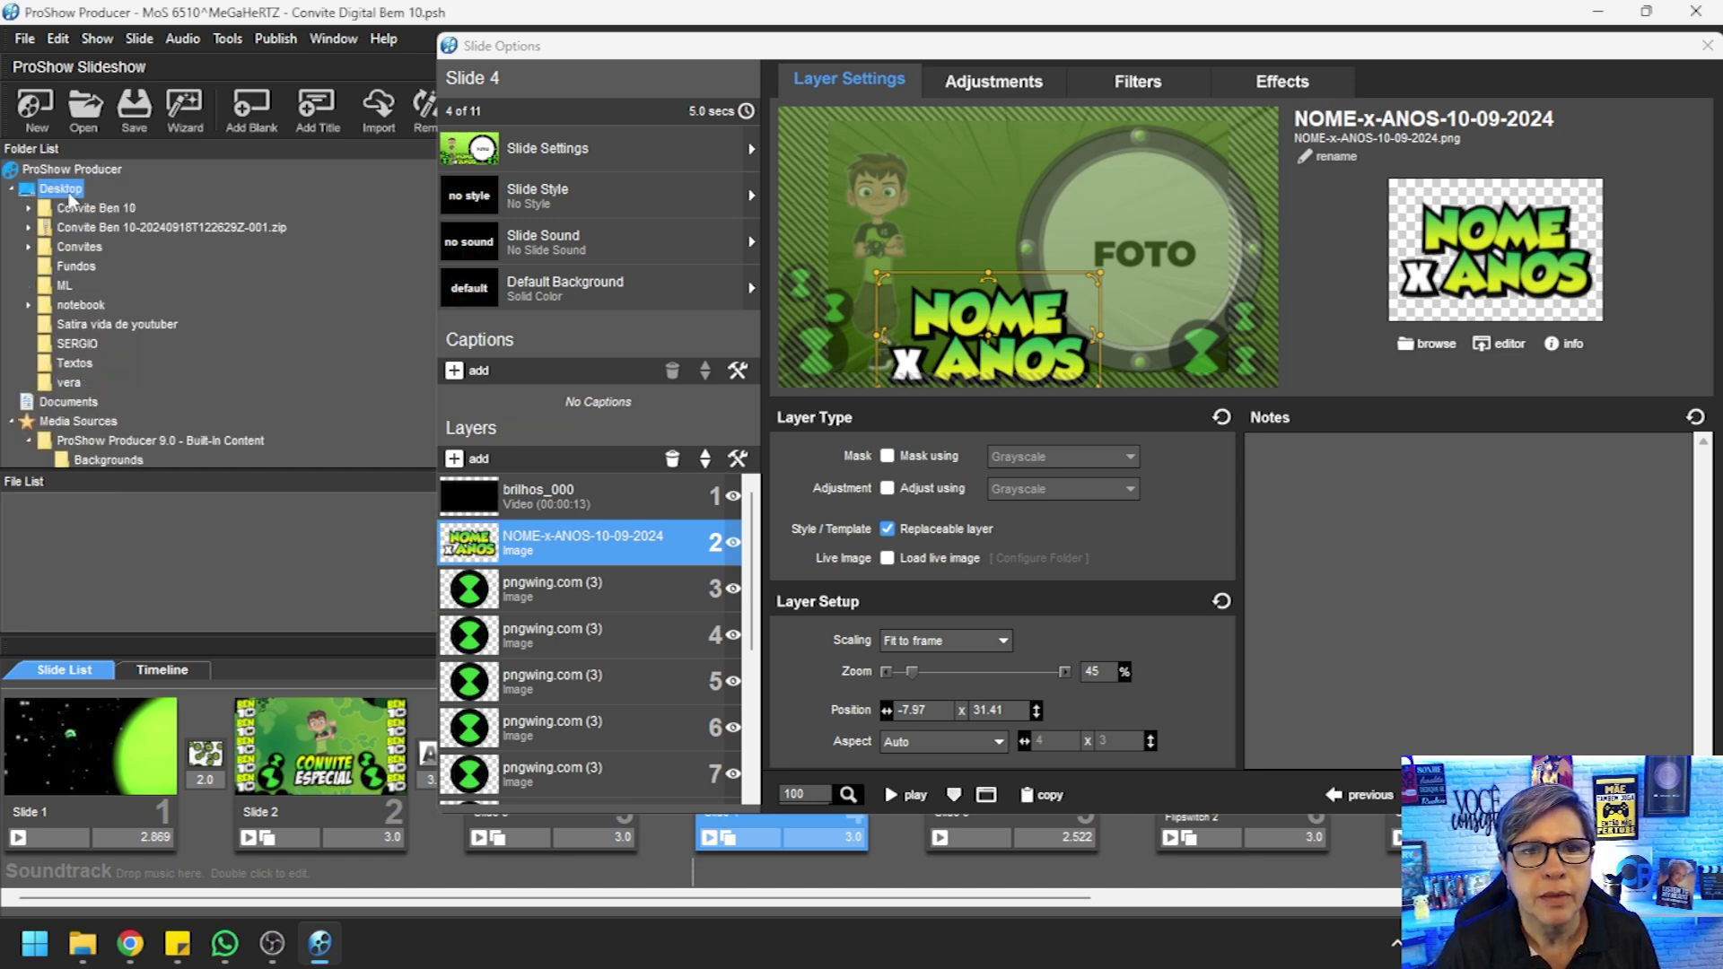
click(96, 208)
click(98, 230)
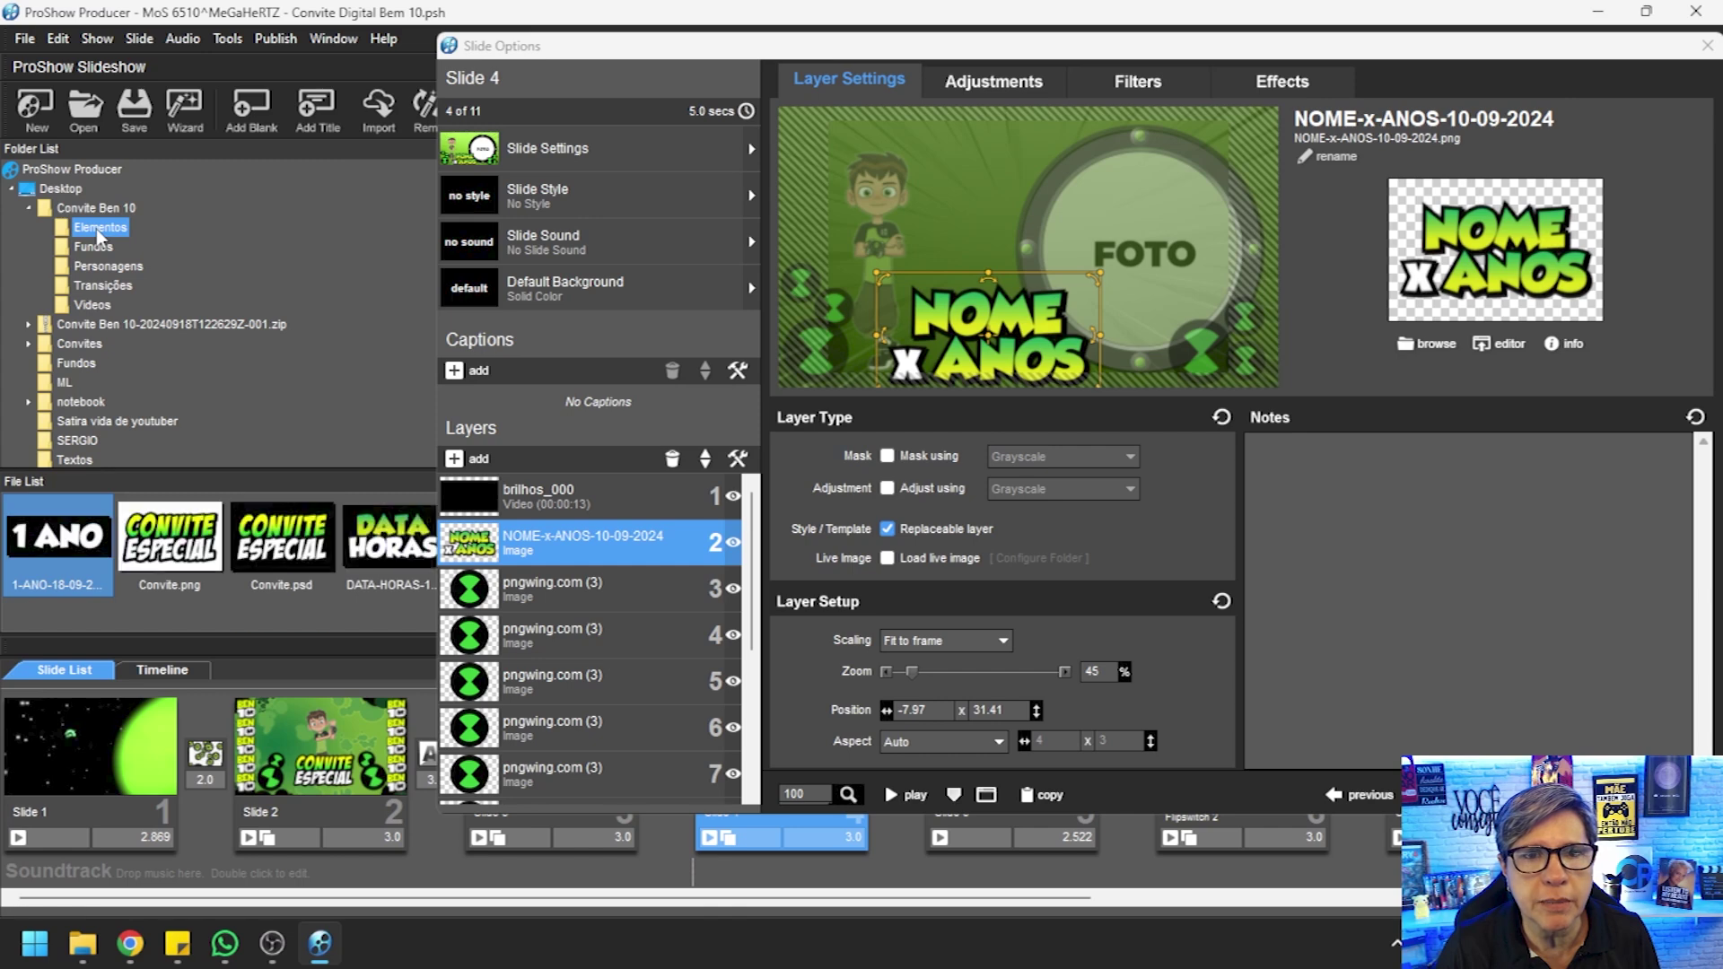
drag(265, 471, 249, 367)
drag(498, 57, 619, 89)
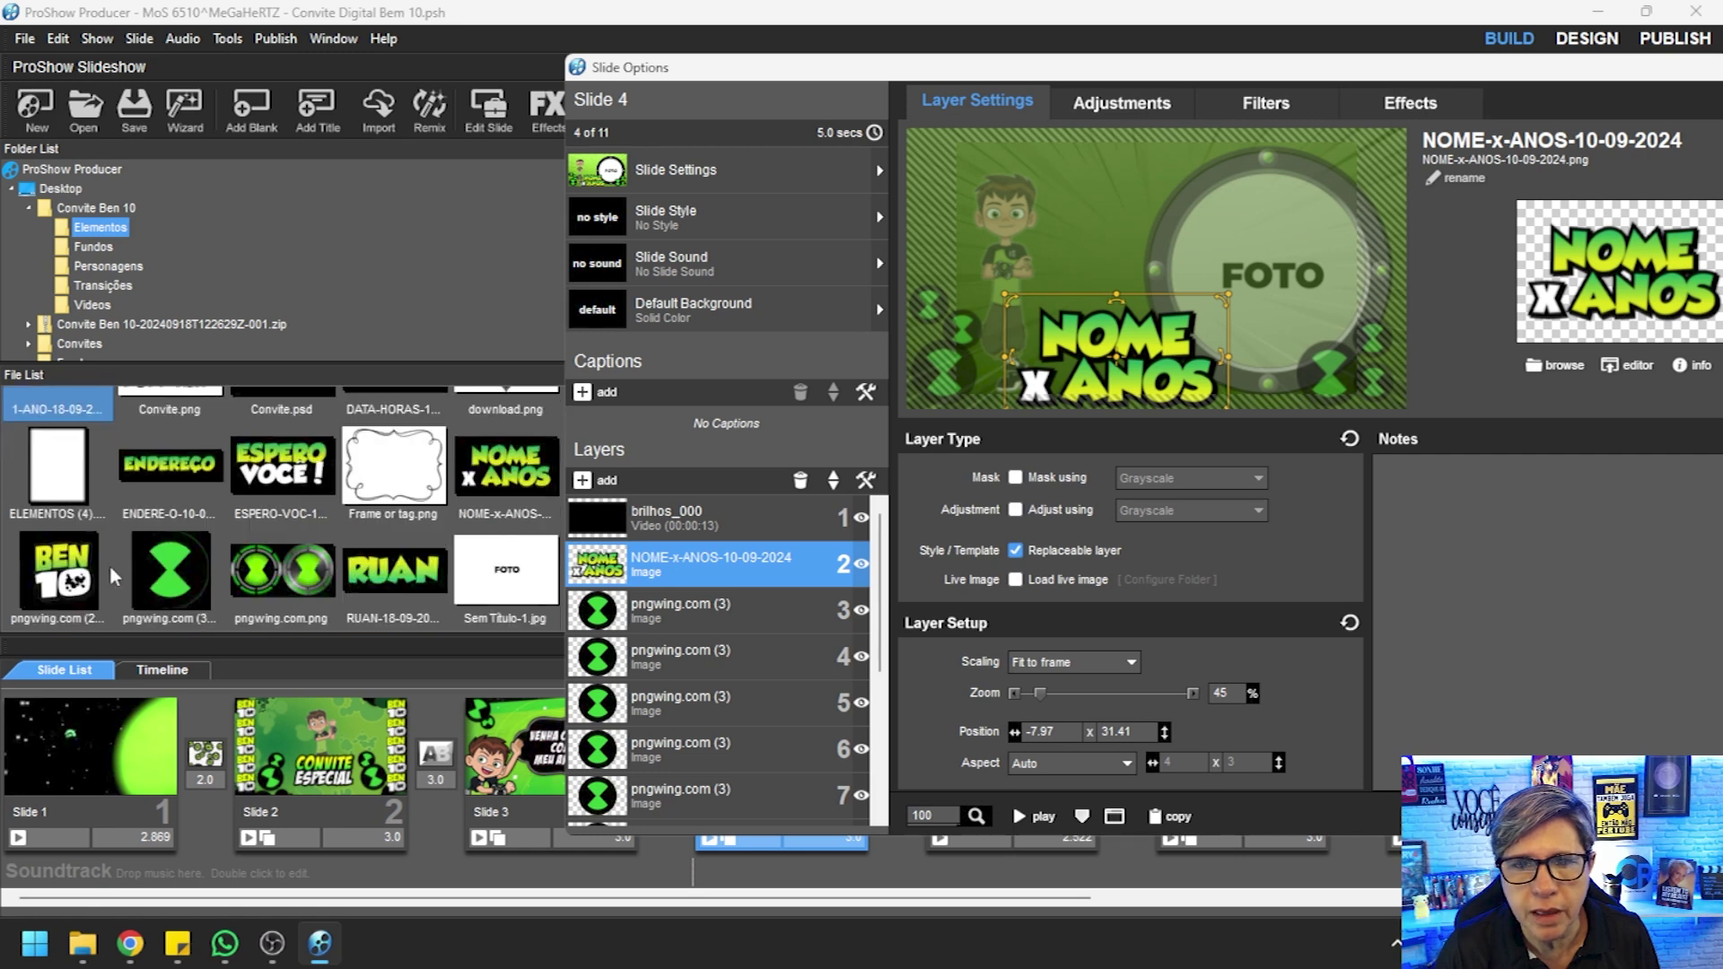
scroll(72, 579, down, 1)
click(395, 574)
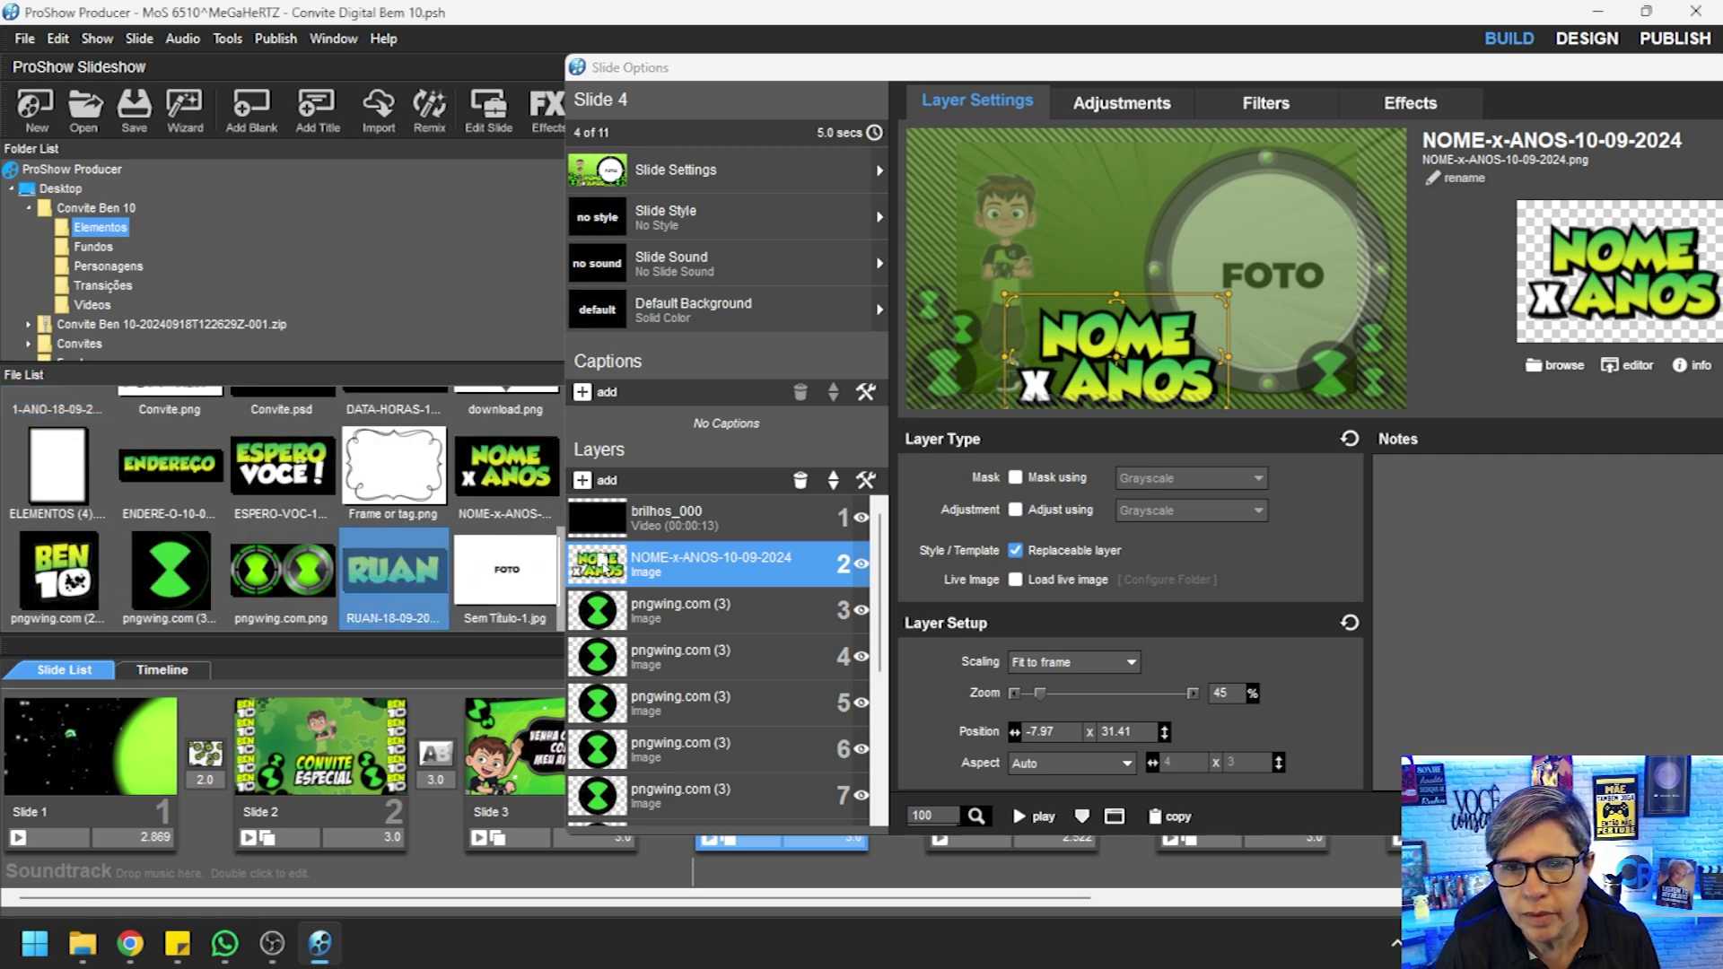
drag(610, 564, 646, 570)
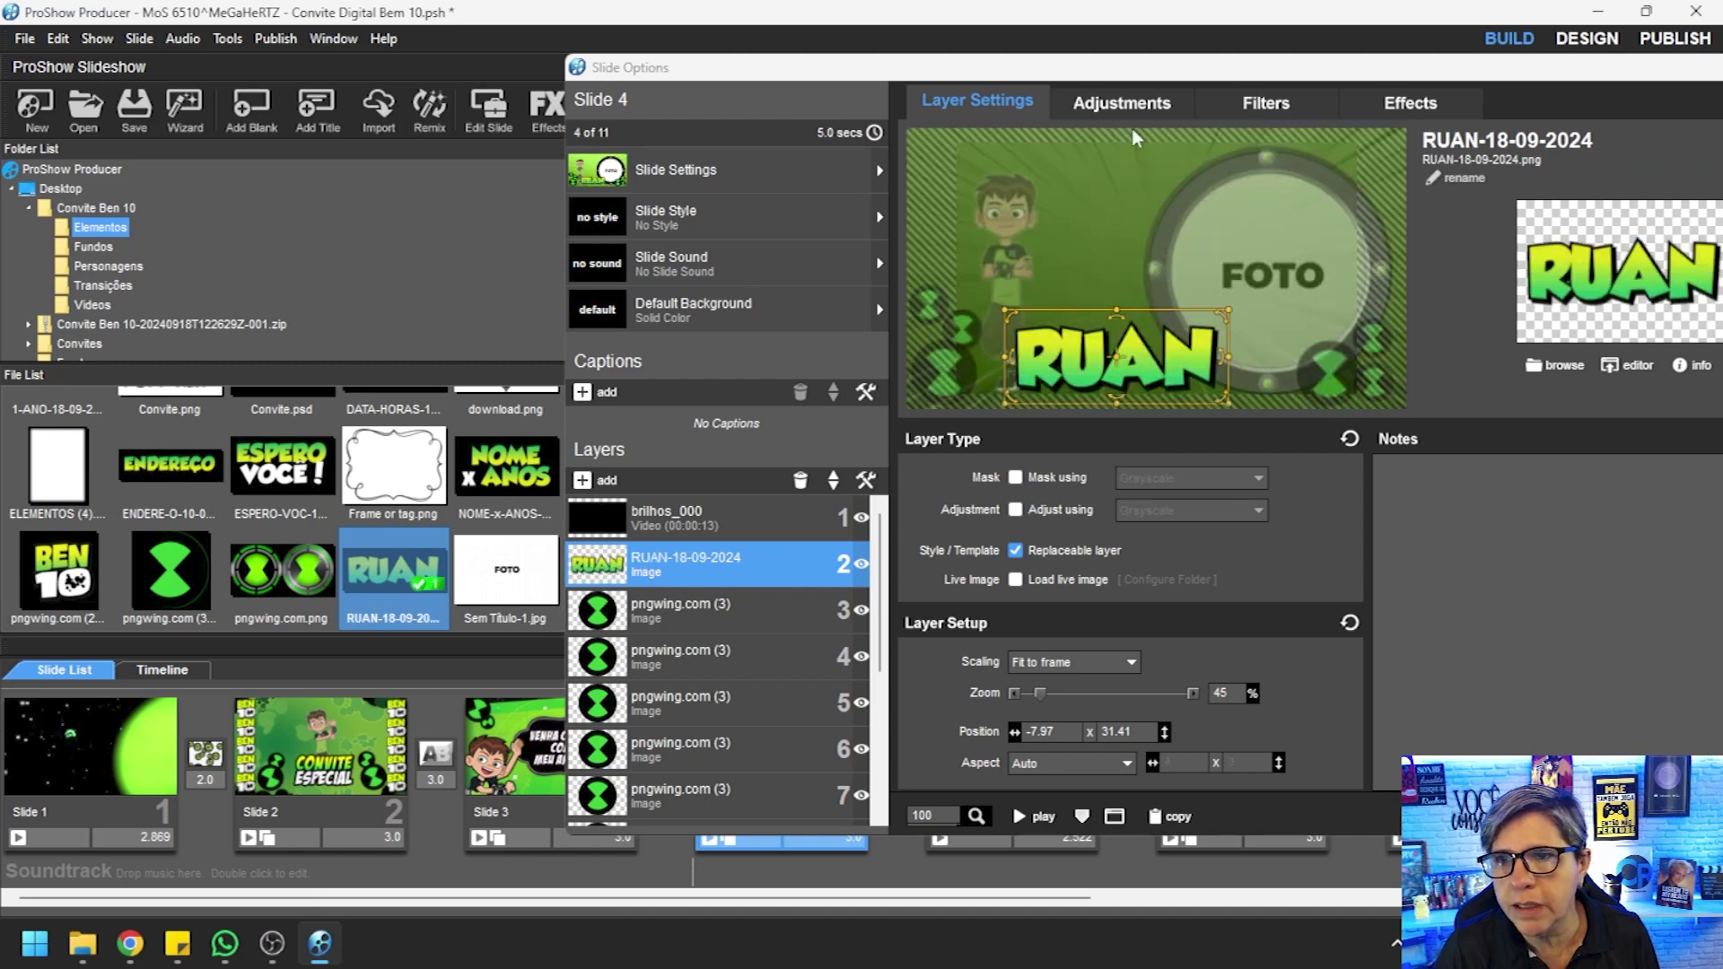
Scale the name logo layer to 32% zoom and place it at position -11.84 x 19.53, beside the photo frame
drag(1120, 68, 990, 83)
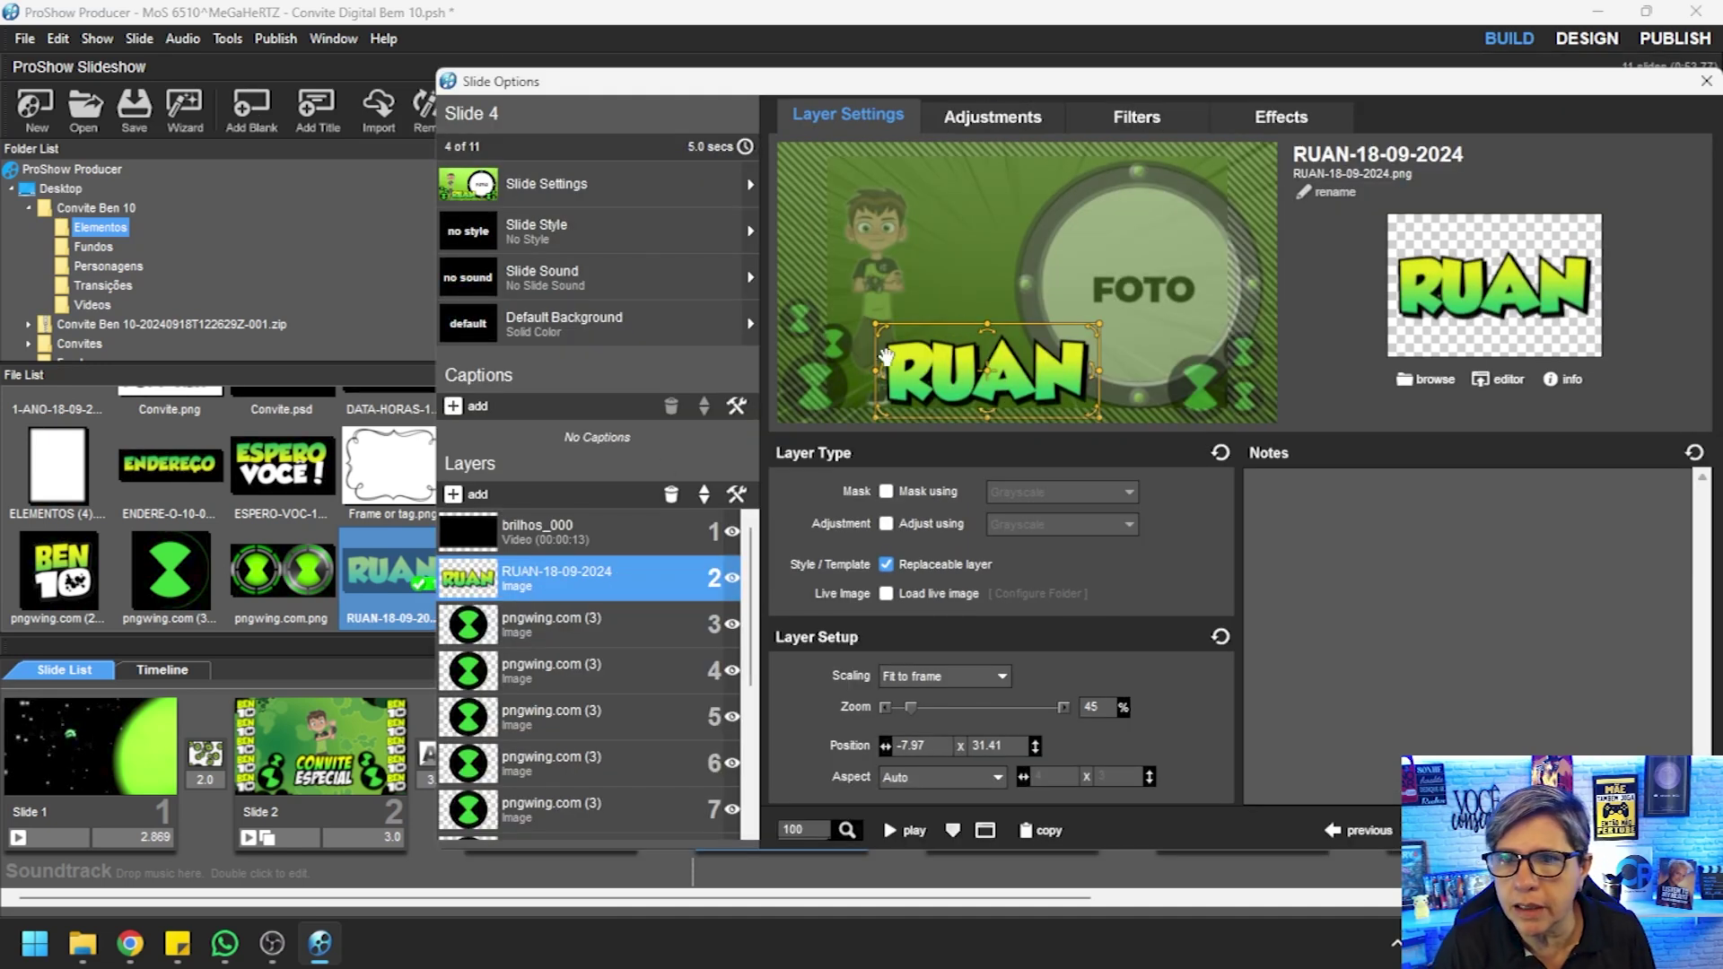
scroll(888, 354, down, 9)
drag(917, 365, 895, 335)
scroll(896, 335, down, 4)
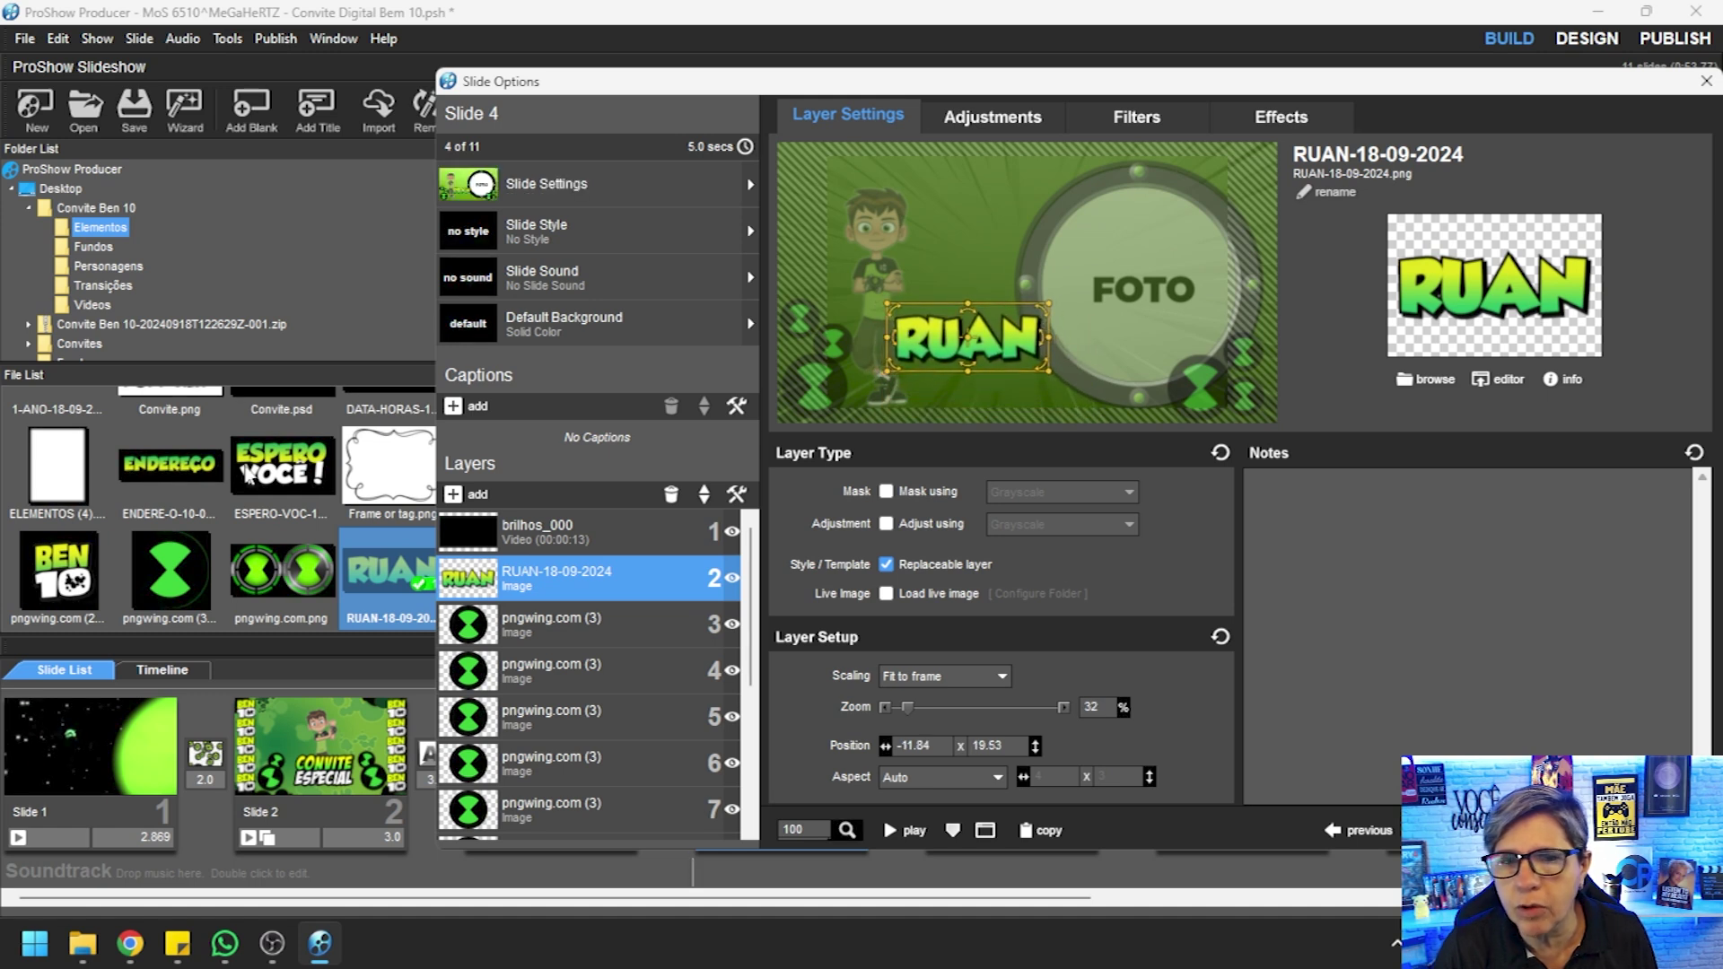
Add the "1 ANO" logo to slide 4, fit it directly beneath the name logo, and close the slide options
scroll(90, 475, up, 1)
drag(90, 473, 539, 597)
drag(778, 281, 924, 416)
drag(1074, 386, 1013, 384)
click(1063, 386)
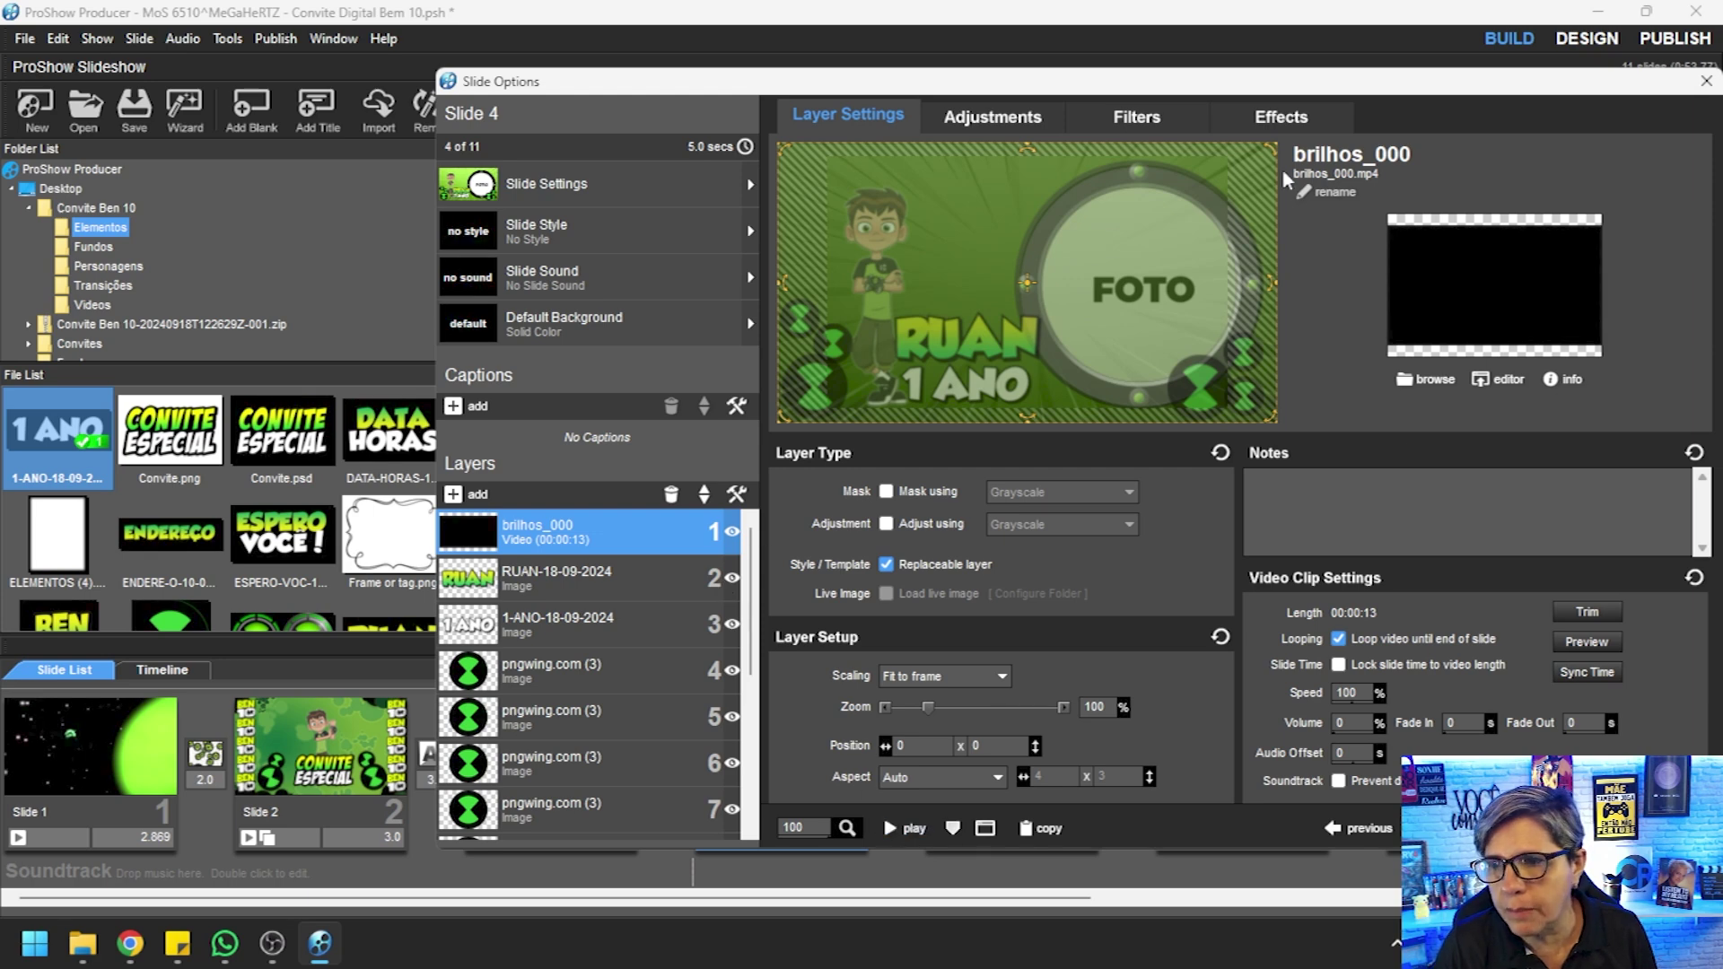
key(Escape)
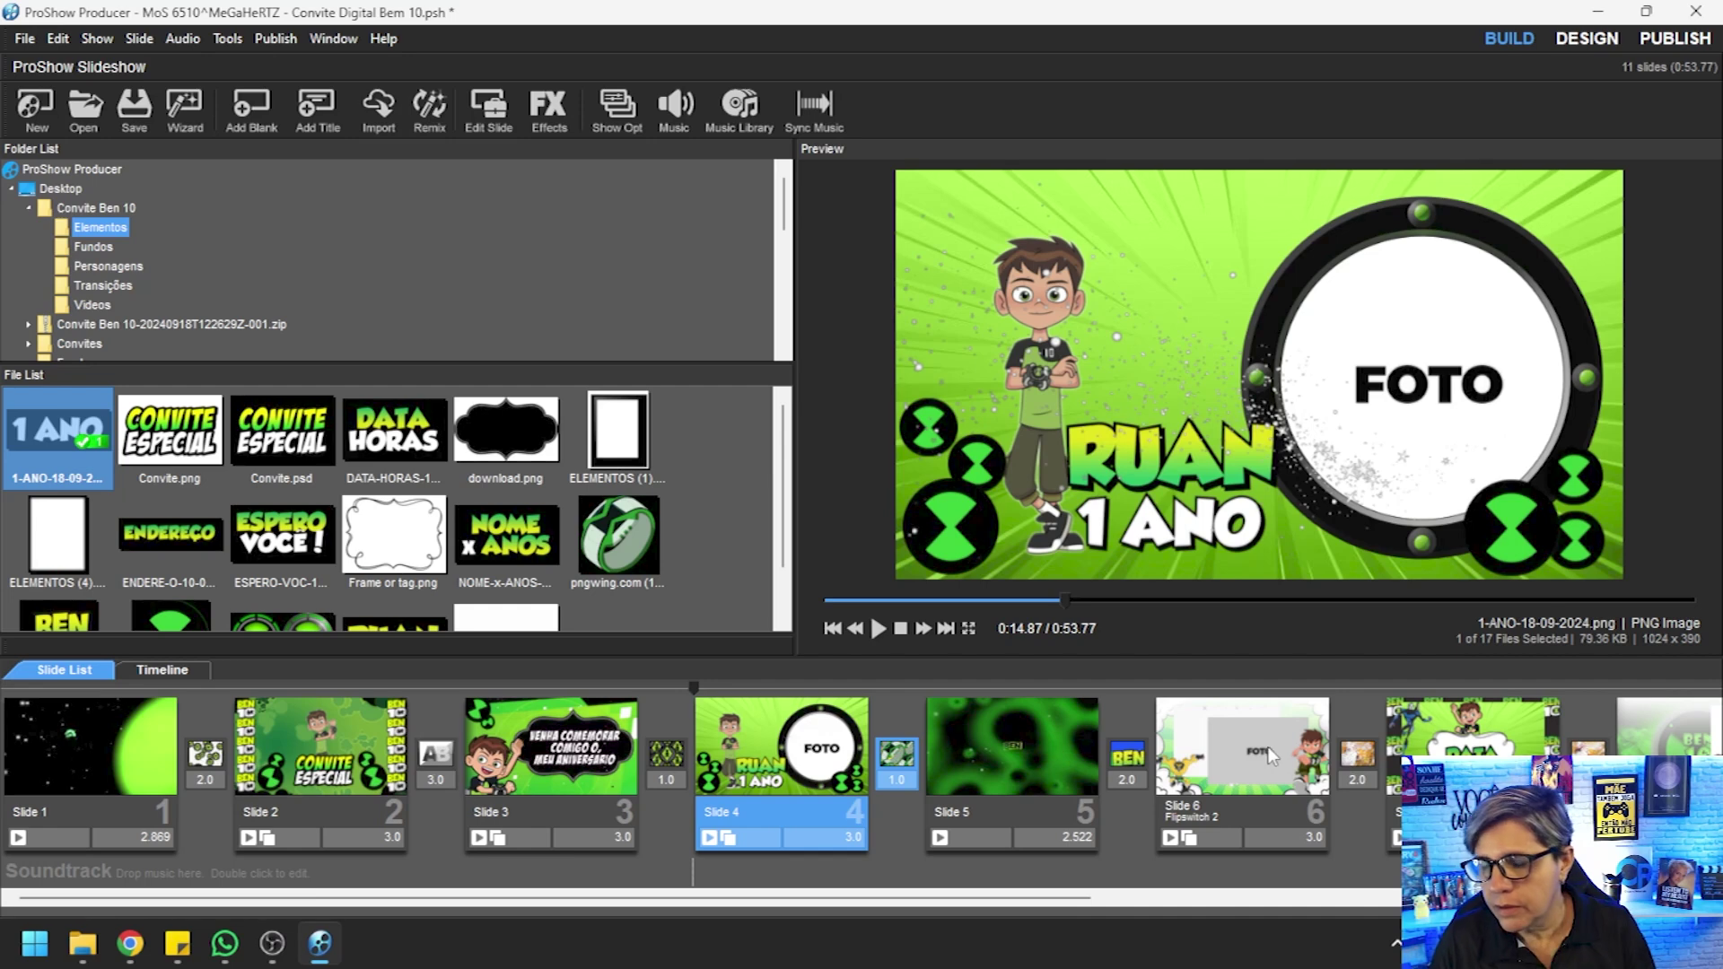
Open slide 6's options, select its Image (Front A) layer and bring the remaining photo layers into reach
click(1239, 714)
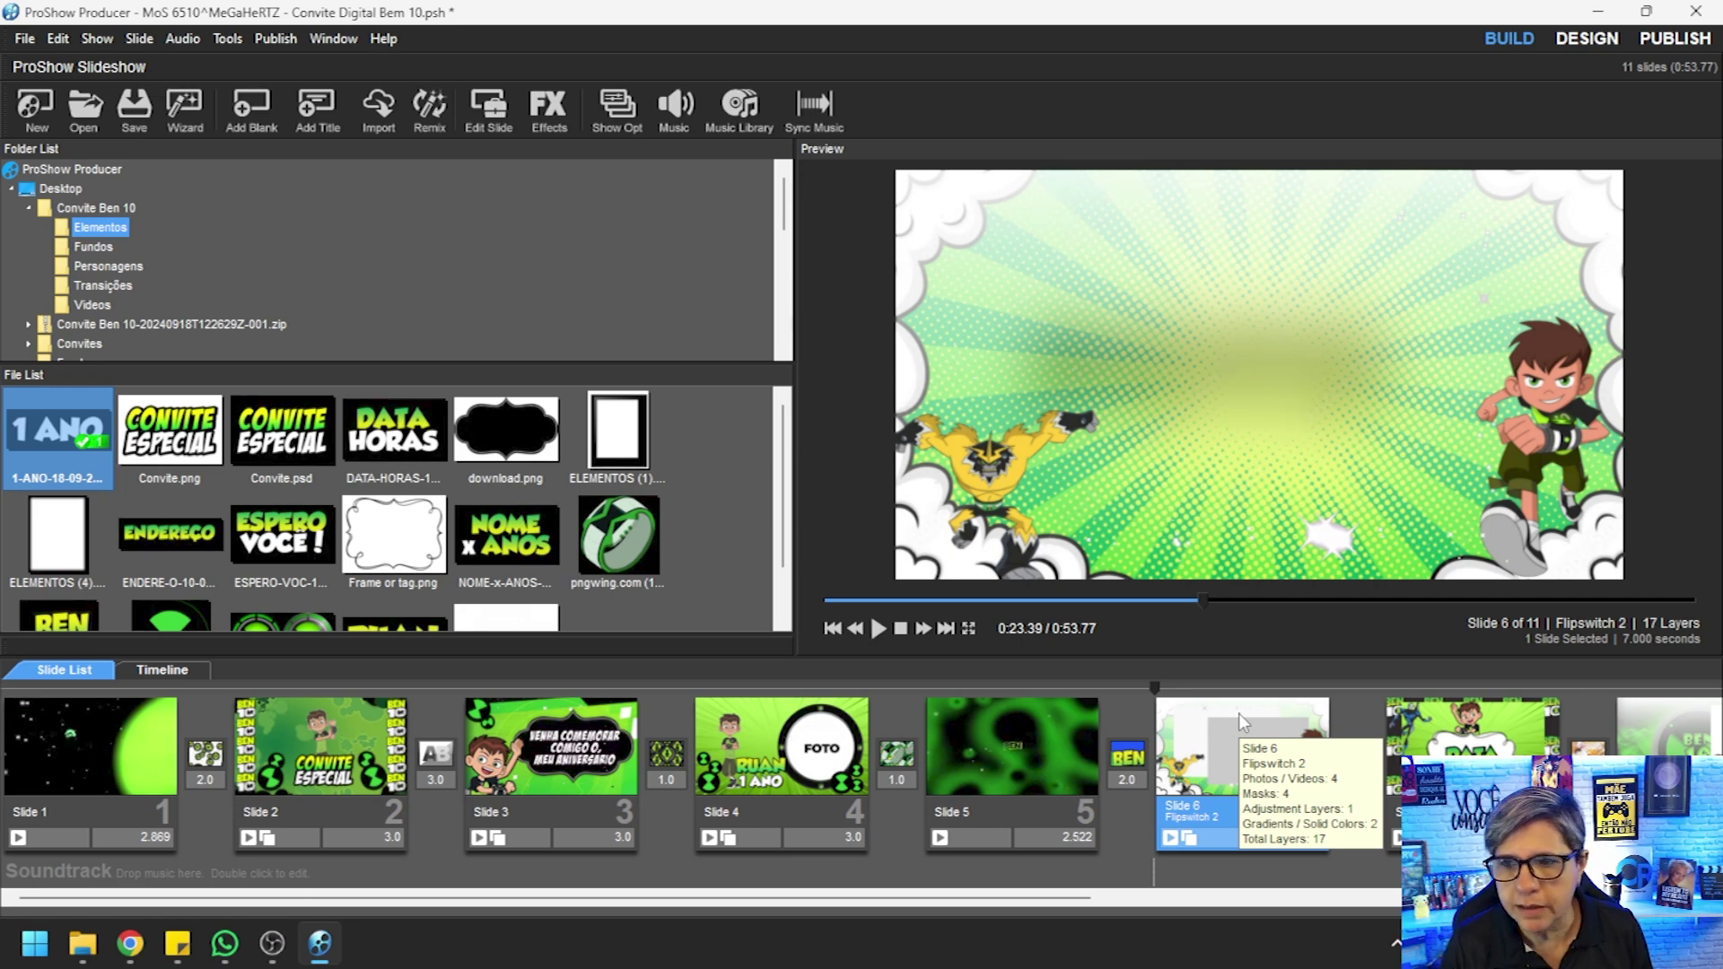
double_click(1229, 757)
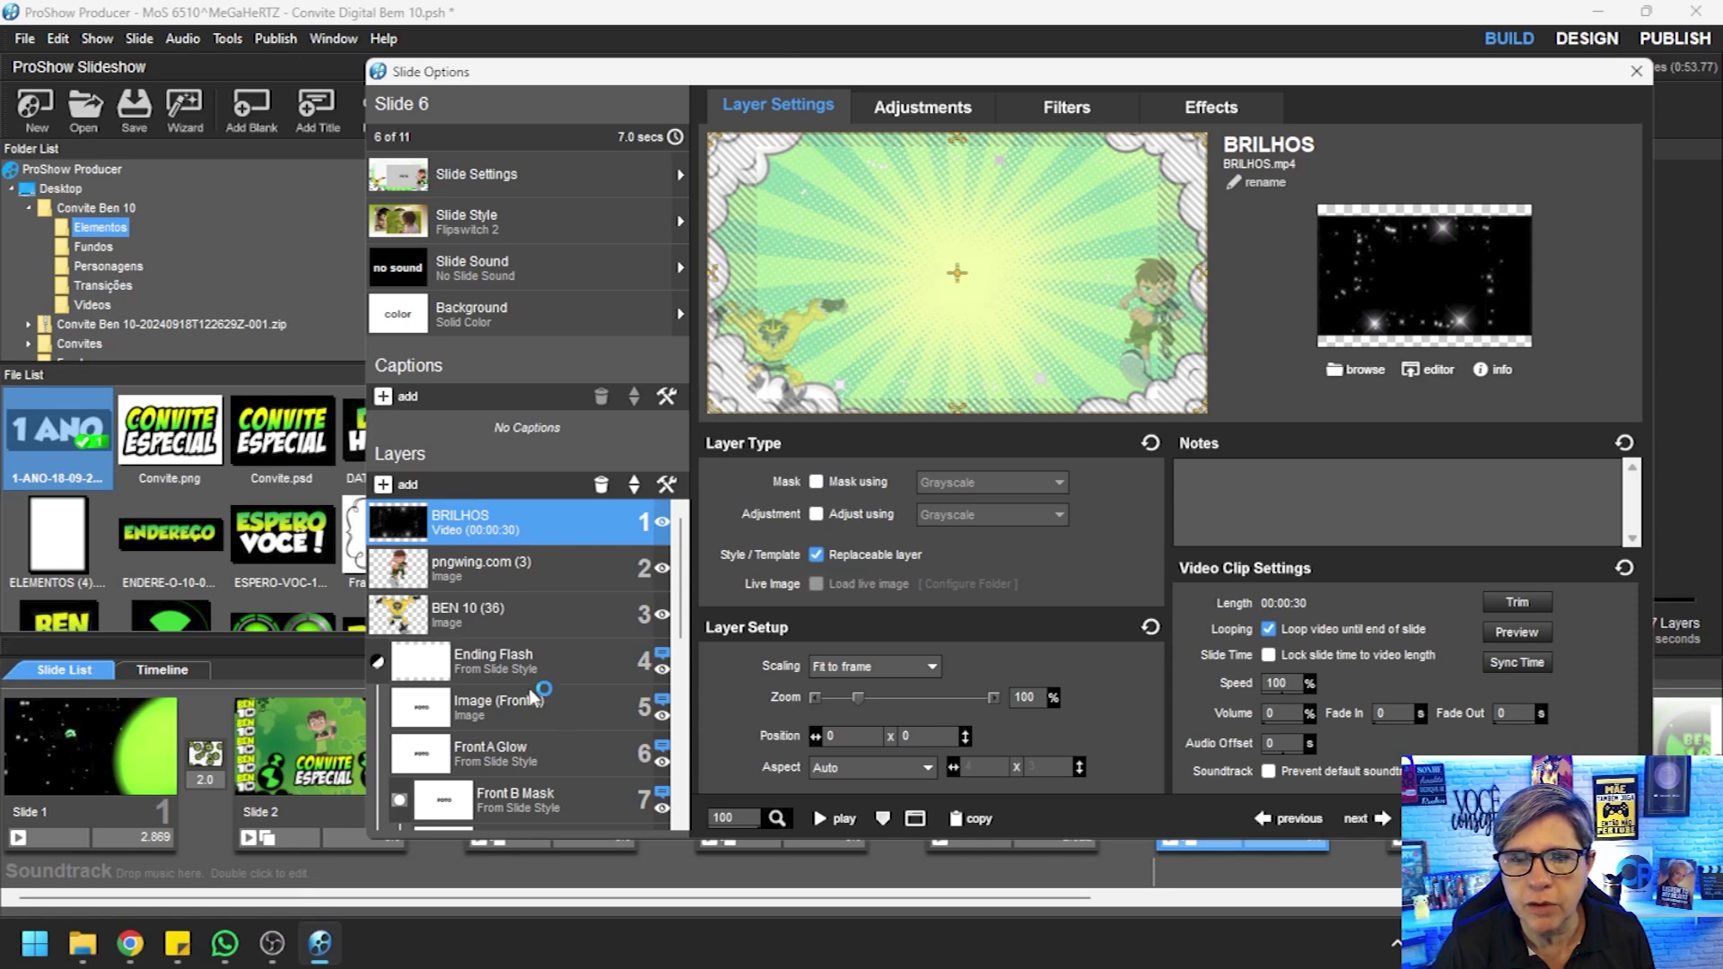
scroll(541, 696, down, 3)
click(509, 583)
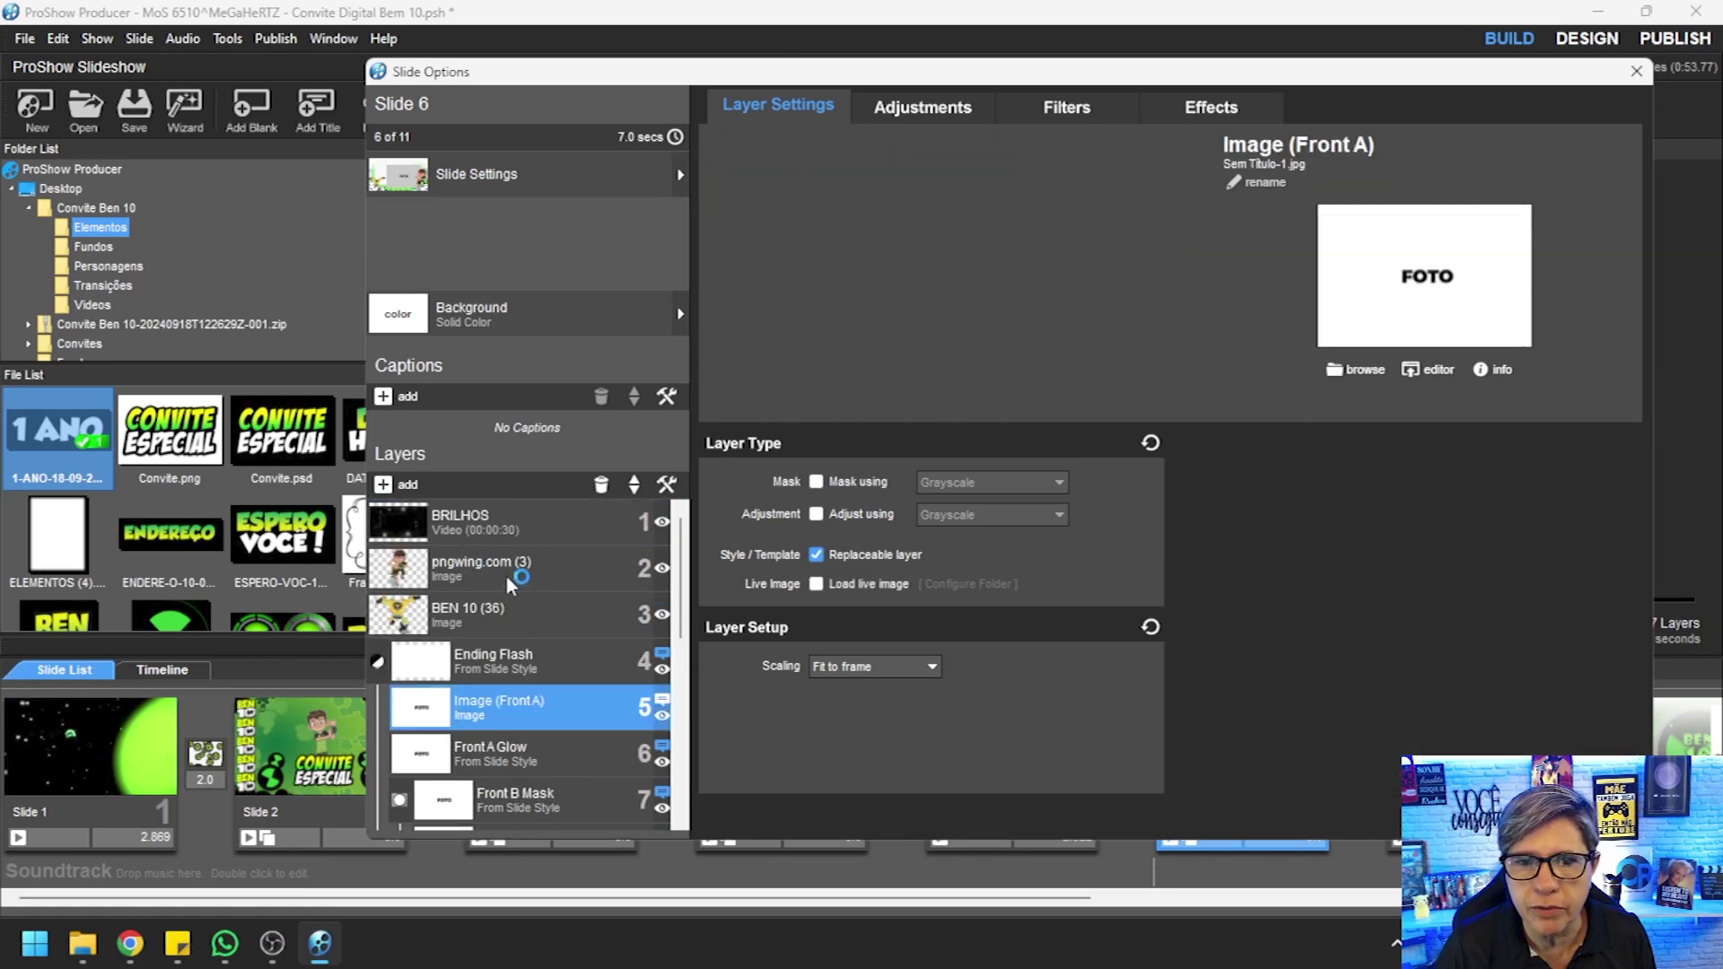
scroll(540, 786, down, 6)
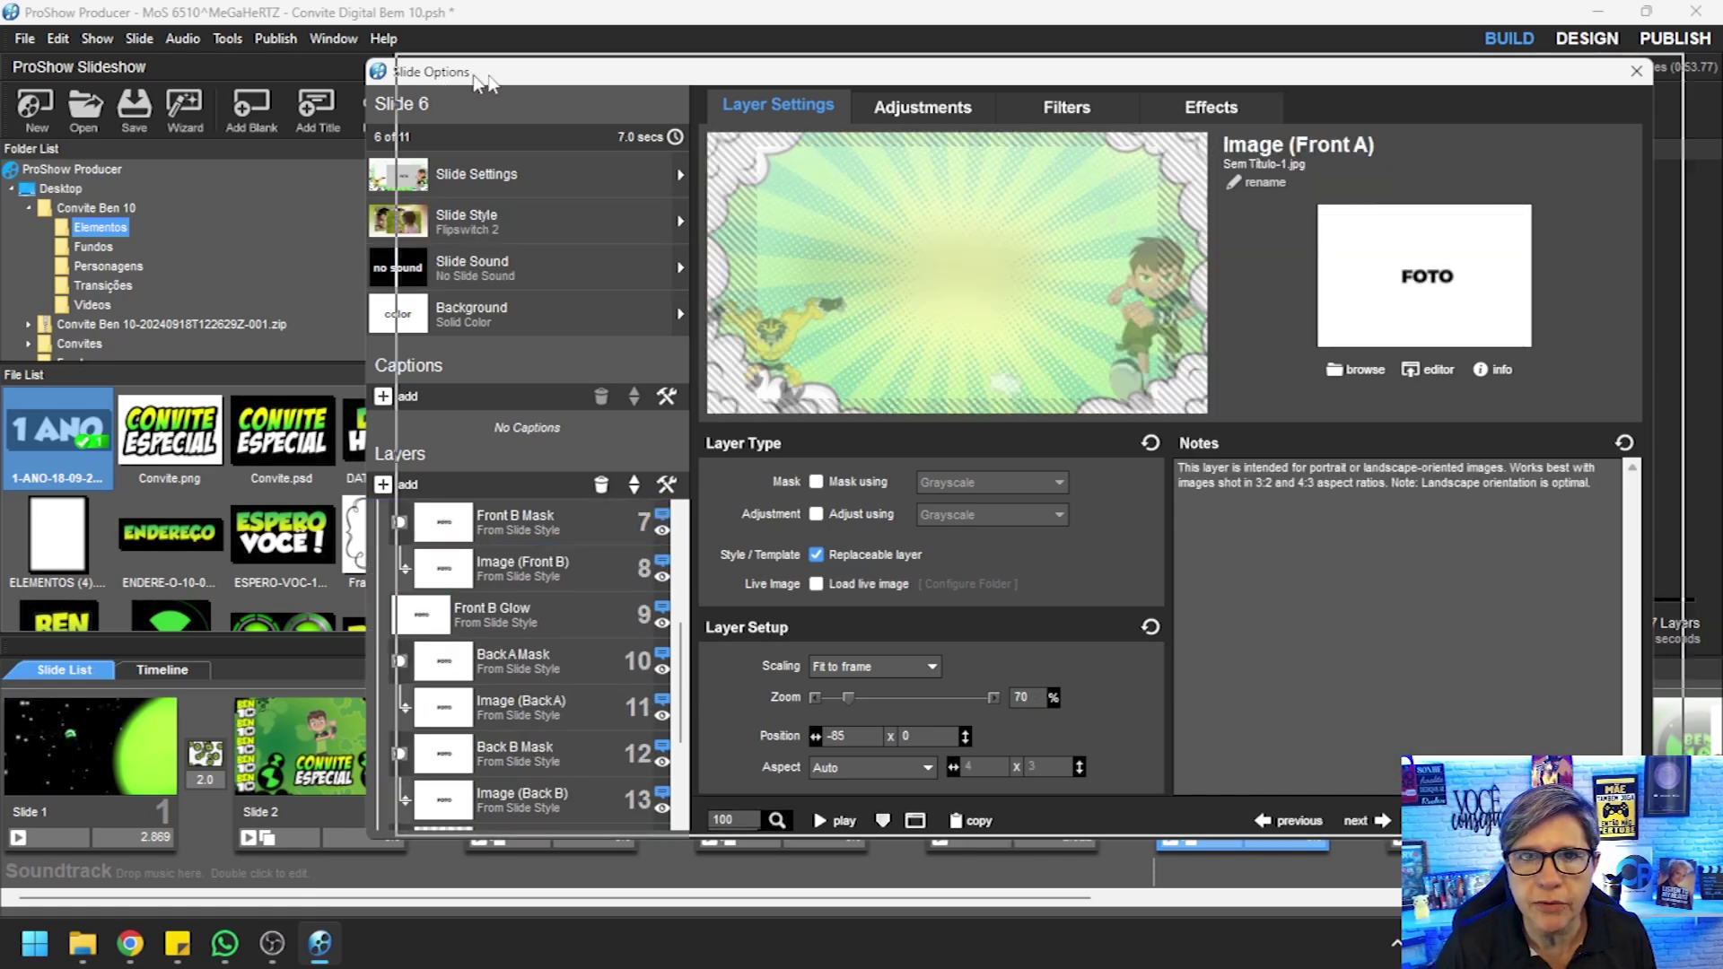
drag(446, 86, 641, 74)
scroll(278, 468, down, 1)
scroll(278, 468, up, 1)
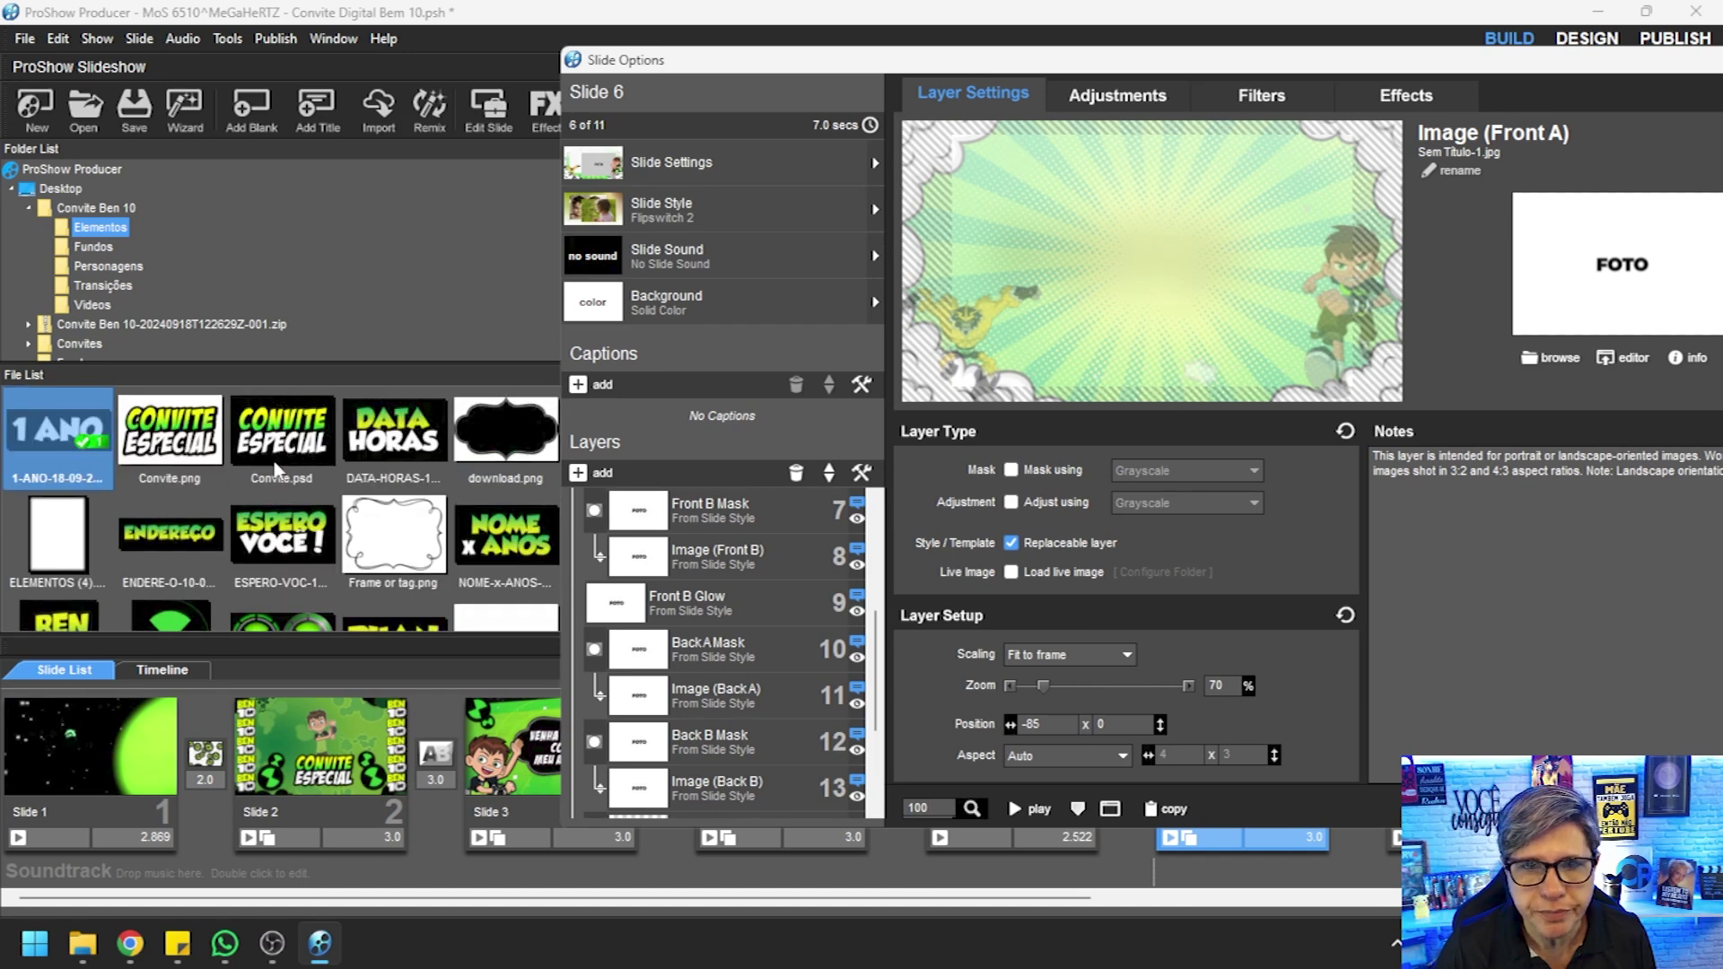
From the child's photo folder, assign one photo to slide 6's Image (Front B) layer and another to Image (Back B)
click(107, 268)
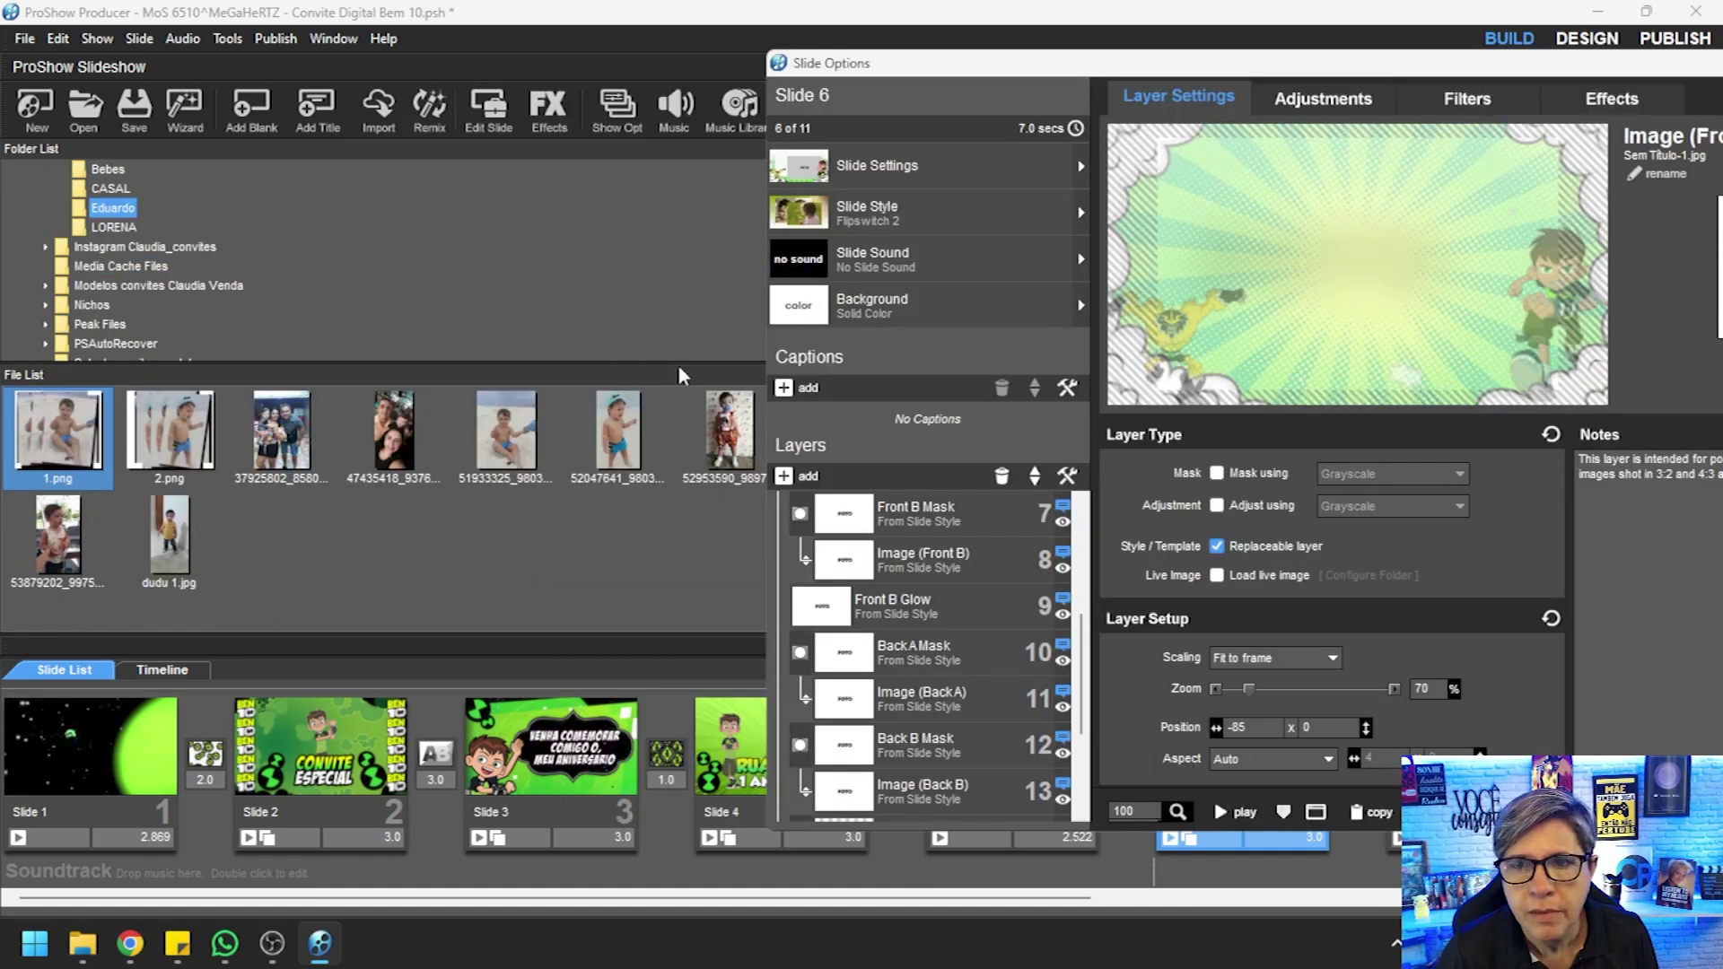
drag(514, 440, 946, 557)
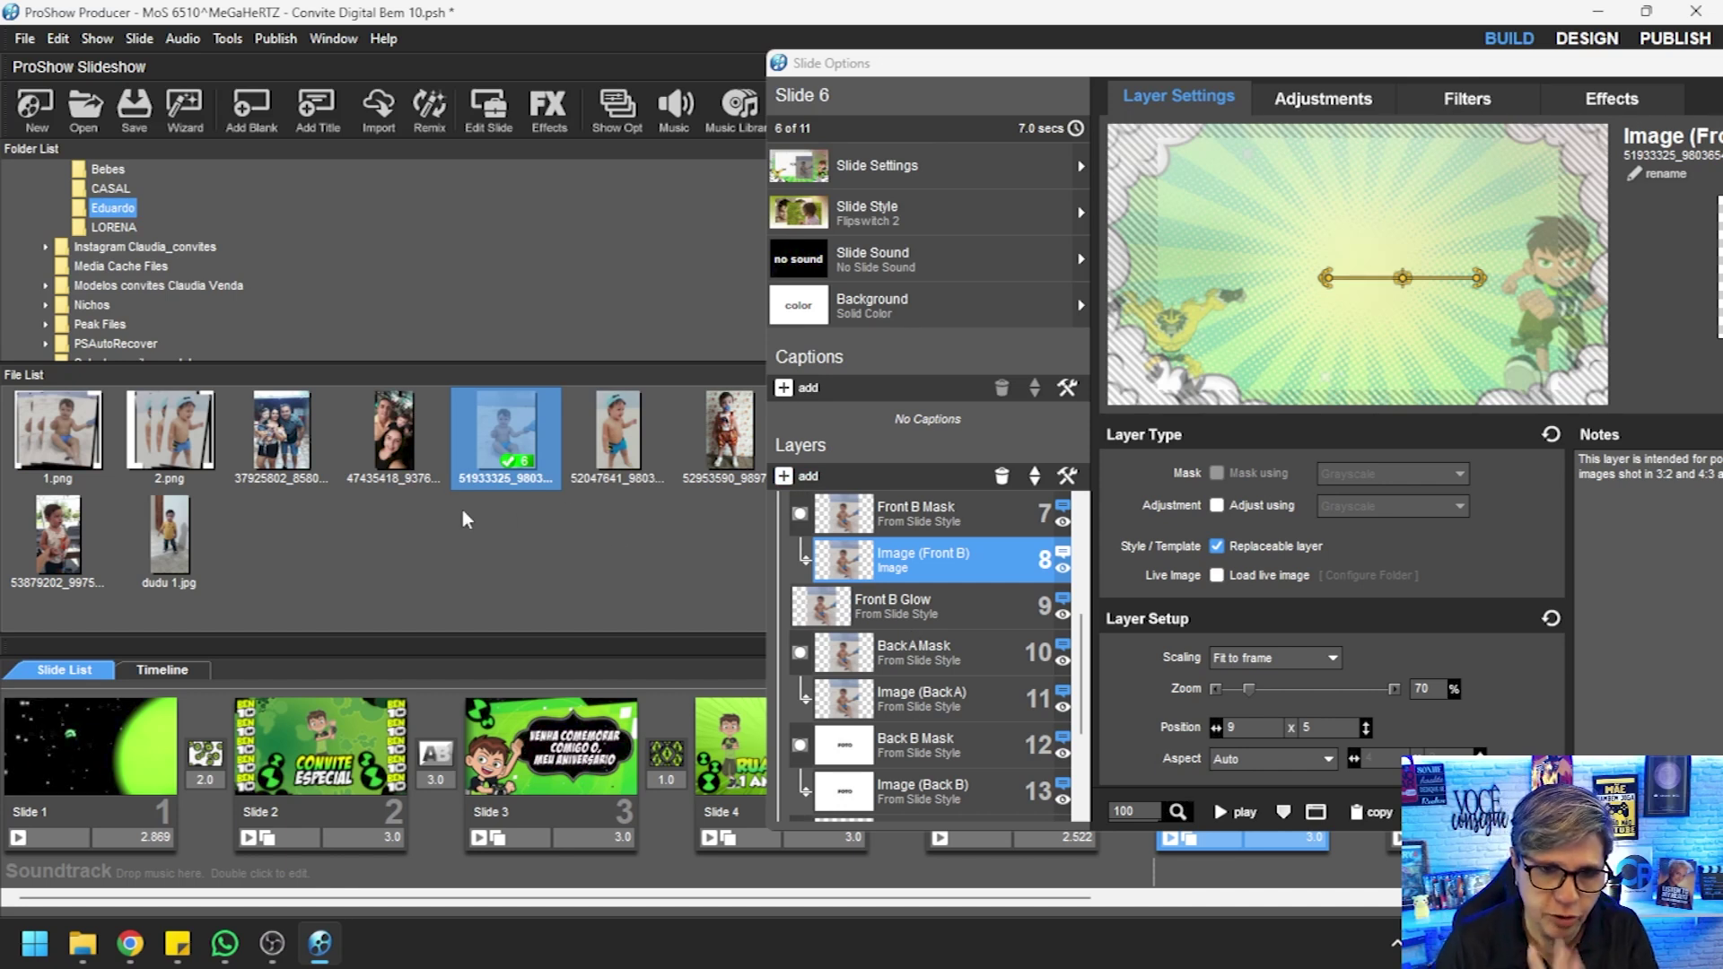
drag(620, 431, 877, 794)
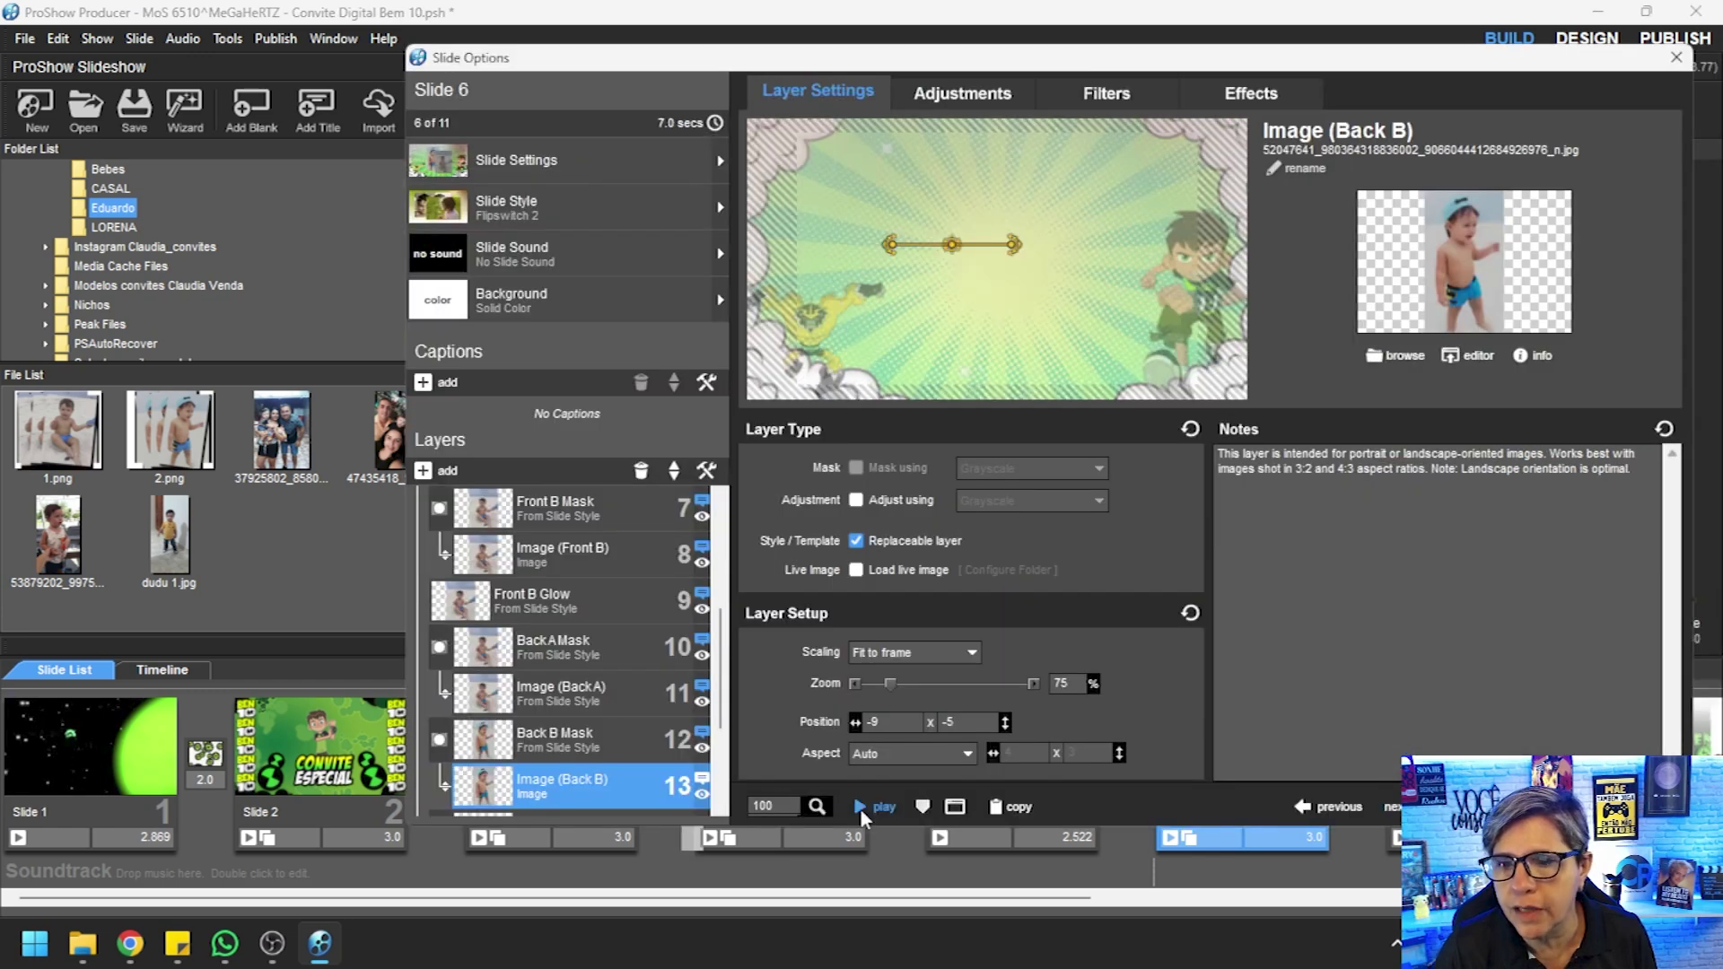
Play a preview of slide 6 with its new photos and accept the slide options
click(861, 810)
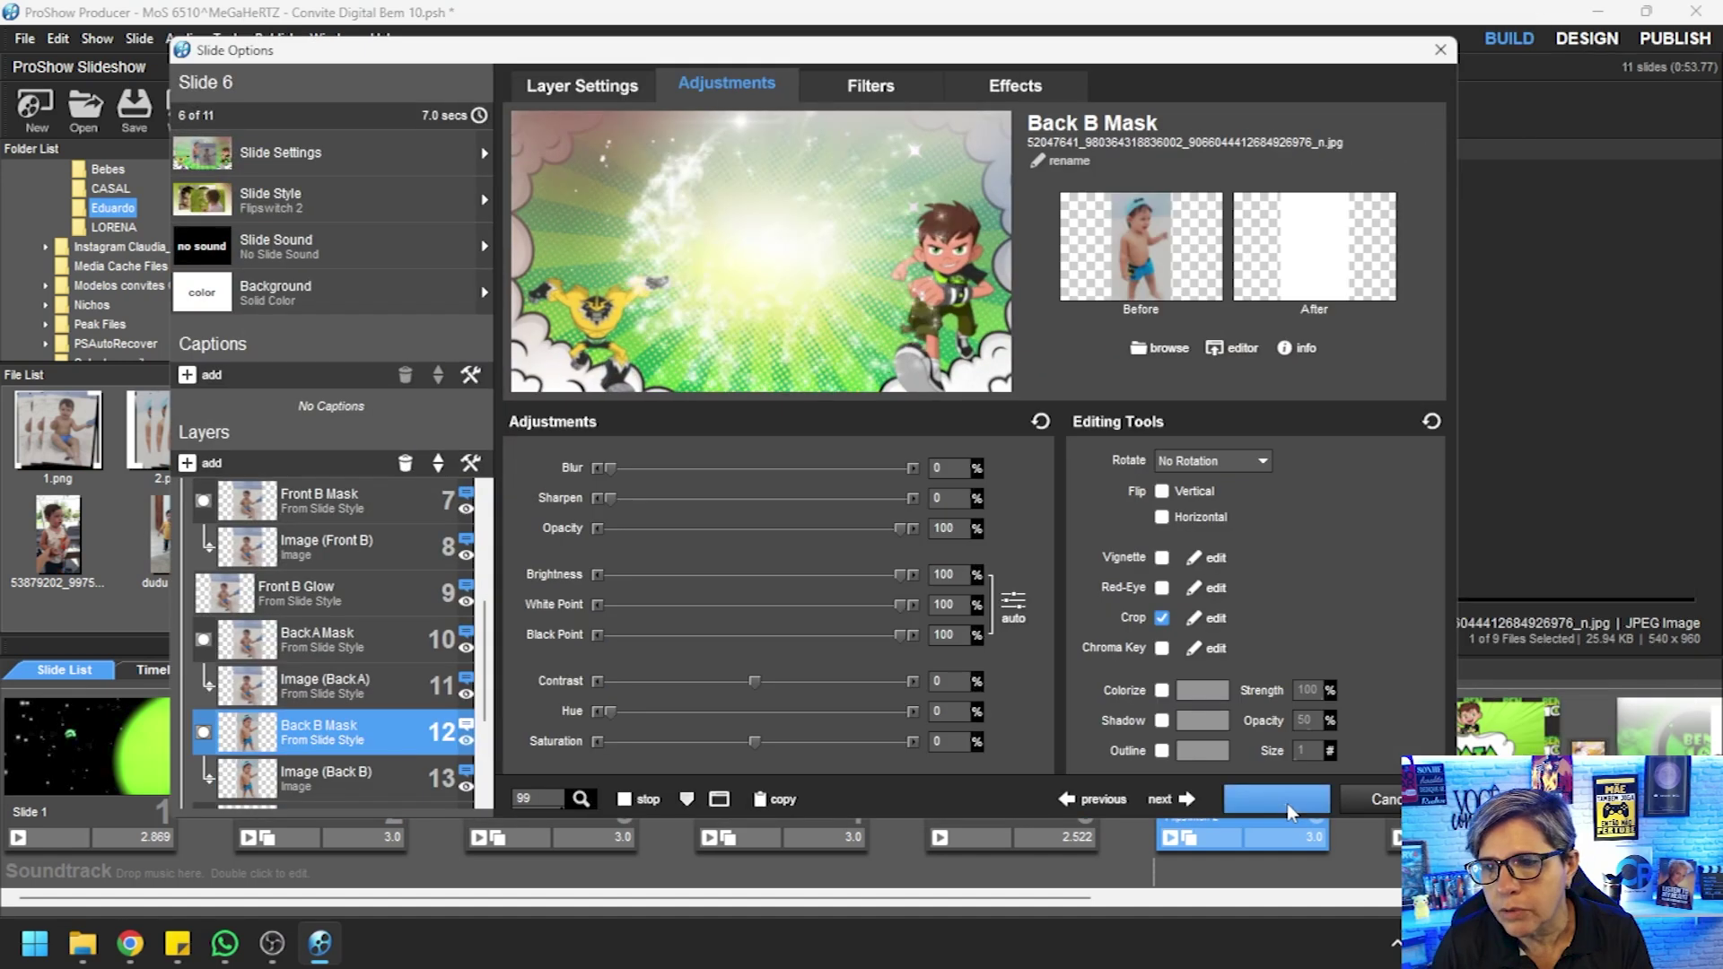
click(1289, 799)
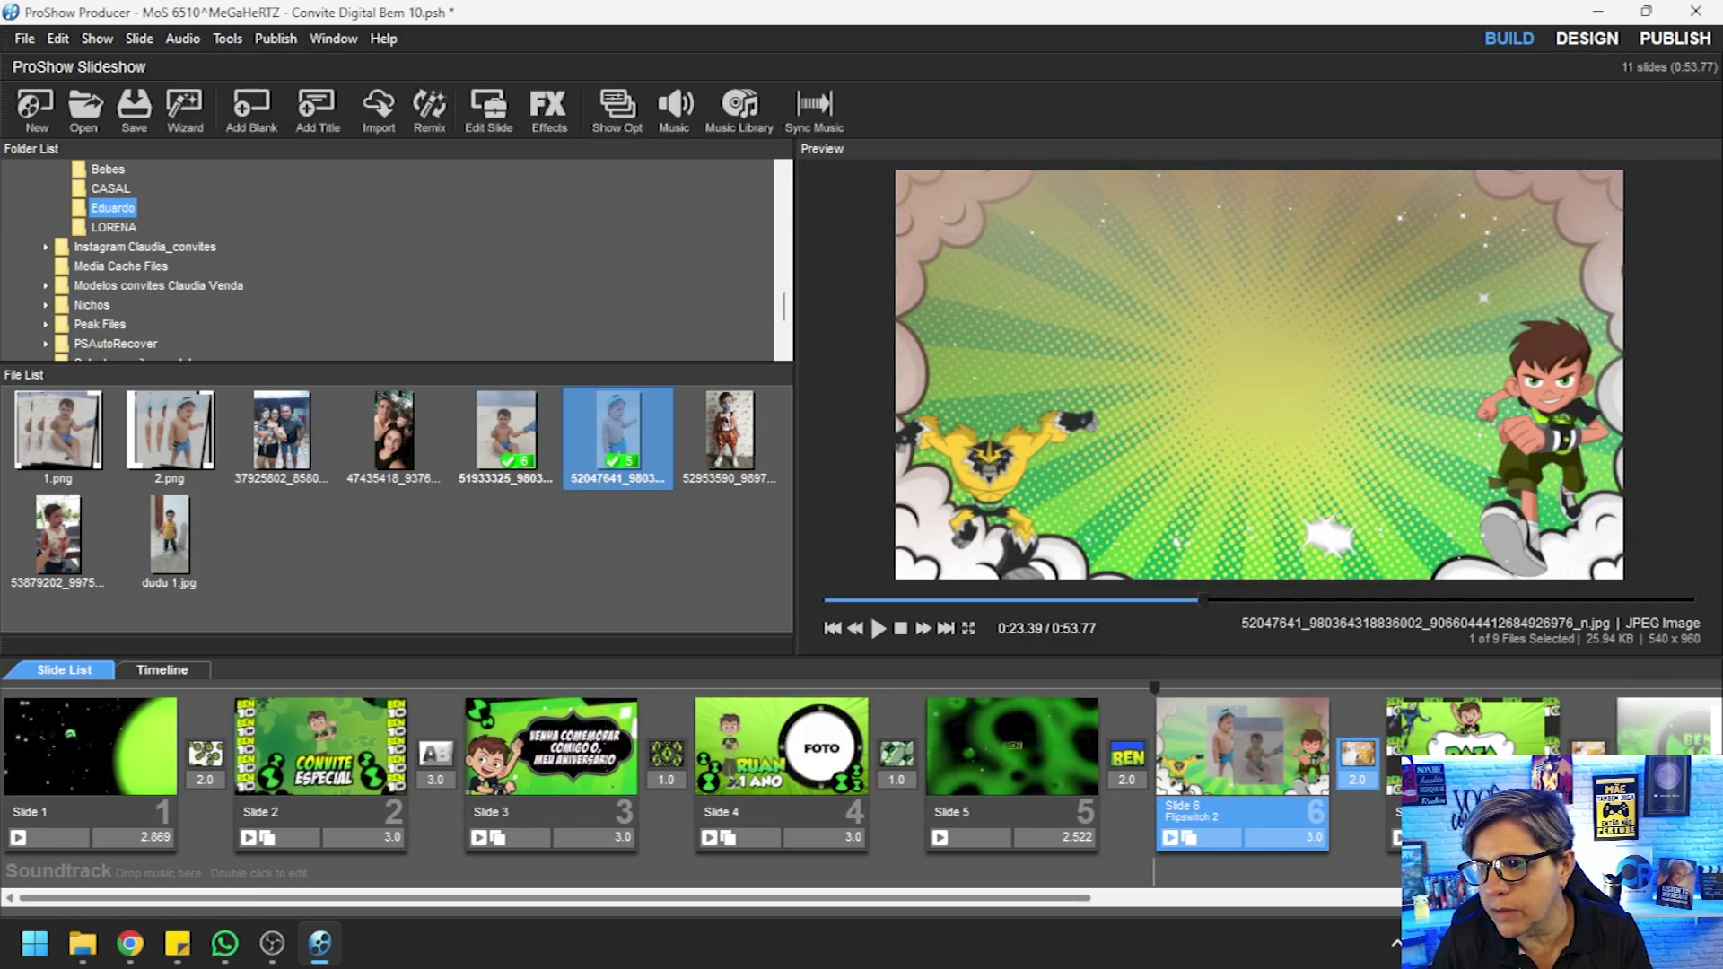
Open slide 7's options and select the DATA-HORAS-10-09-2024 layer in the layer settings
scroll(1340, 796, right, 1)
double_click(1247, 770)
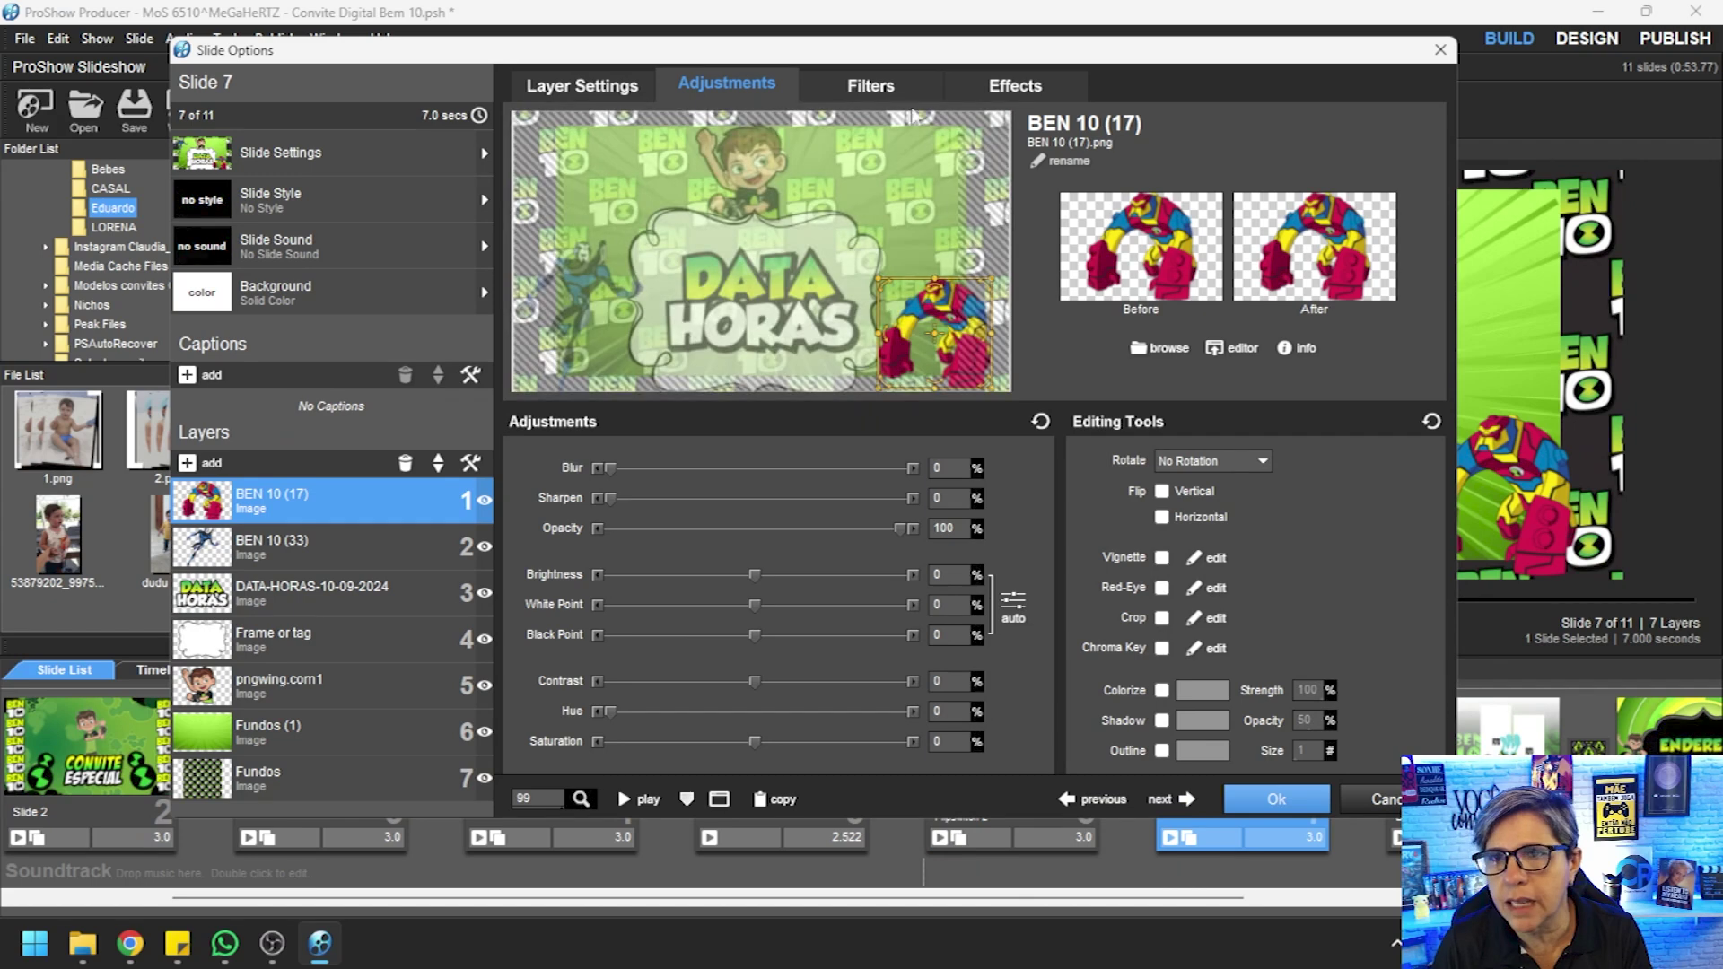
click(592, 94)
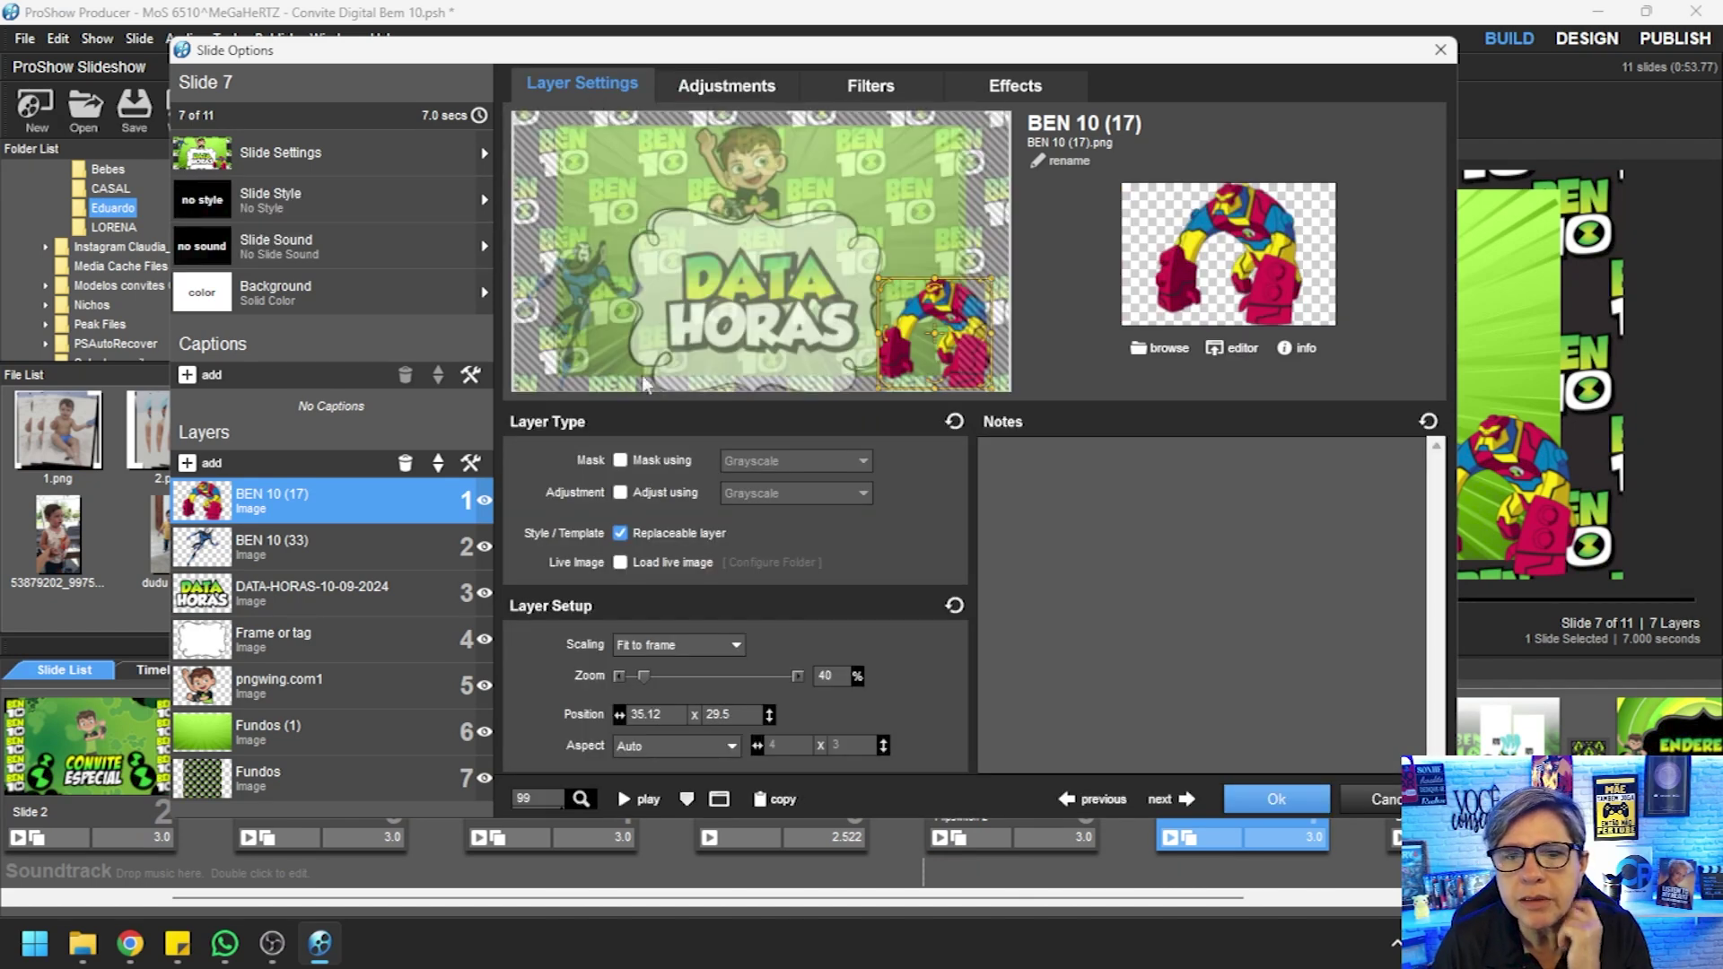
click(299, 599)
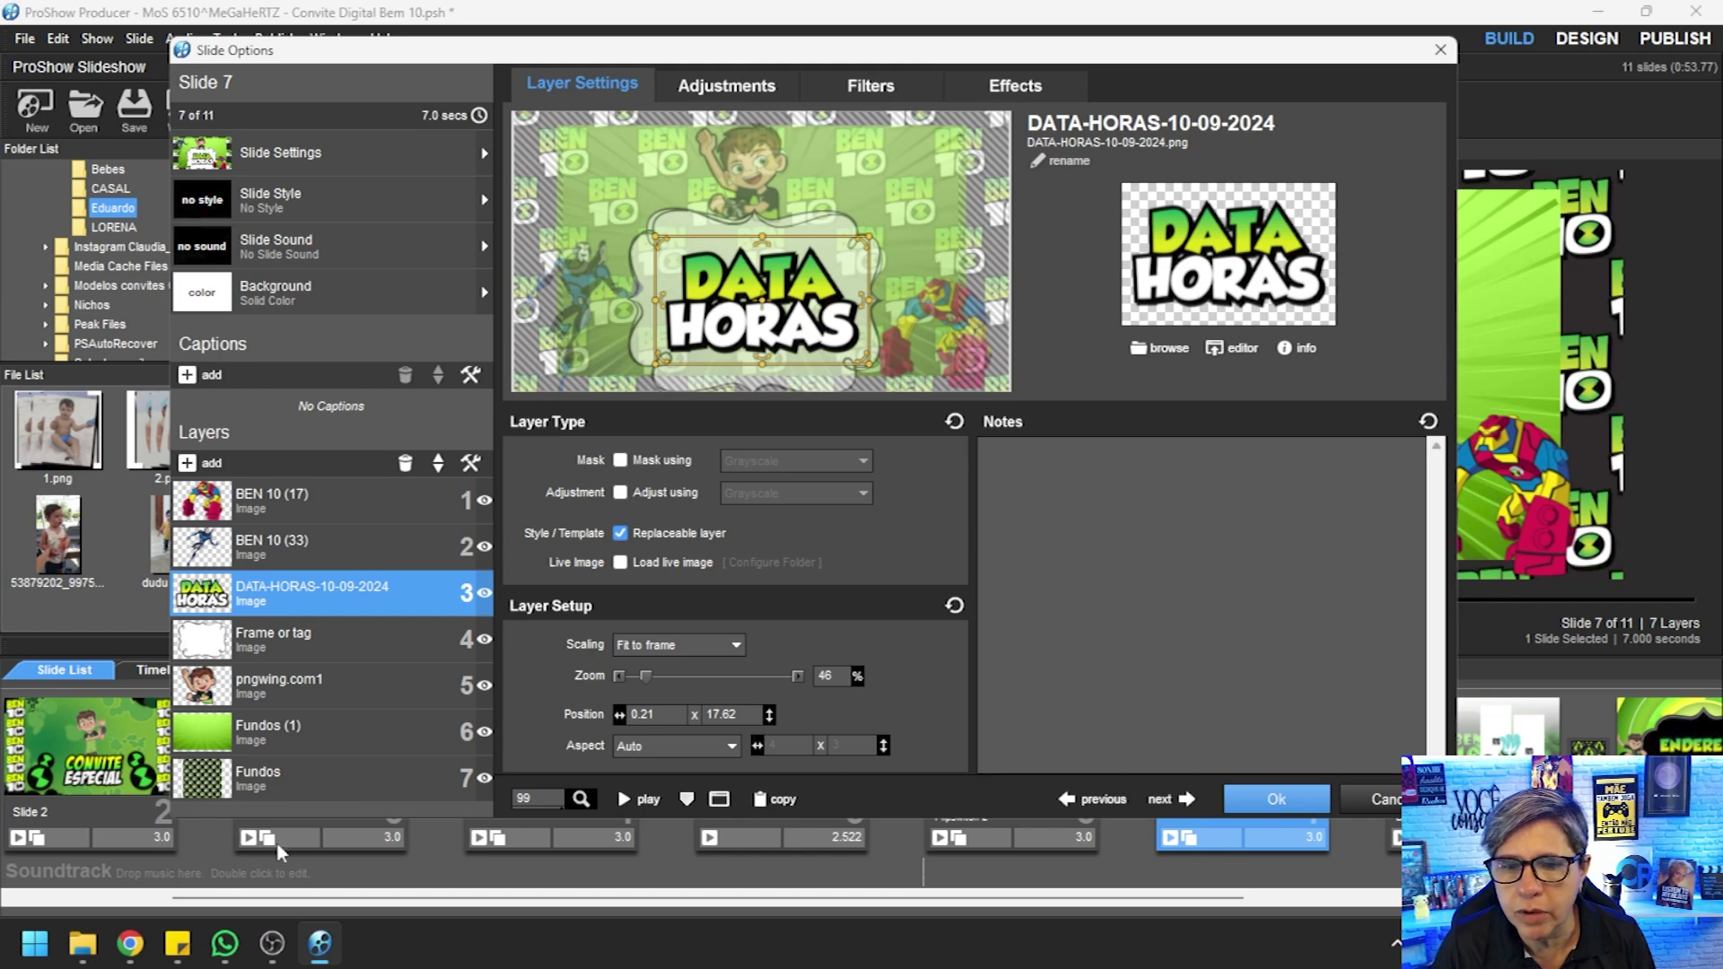
Switch to TextStudio in the browser and replace the logo text with "17/06/24" and "18H" on a second line
key(alt+Tab)
drag(440, 533, 381, 484)
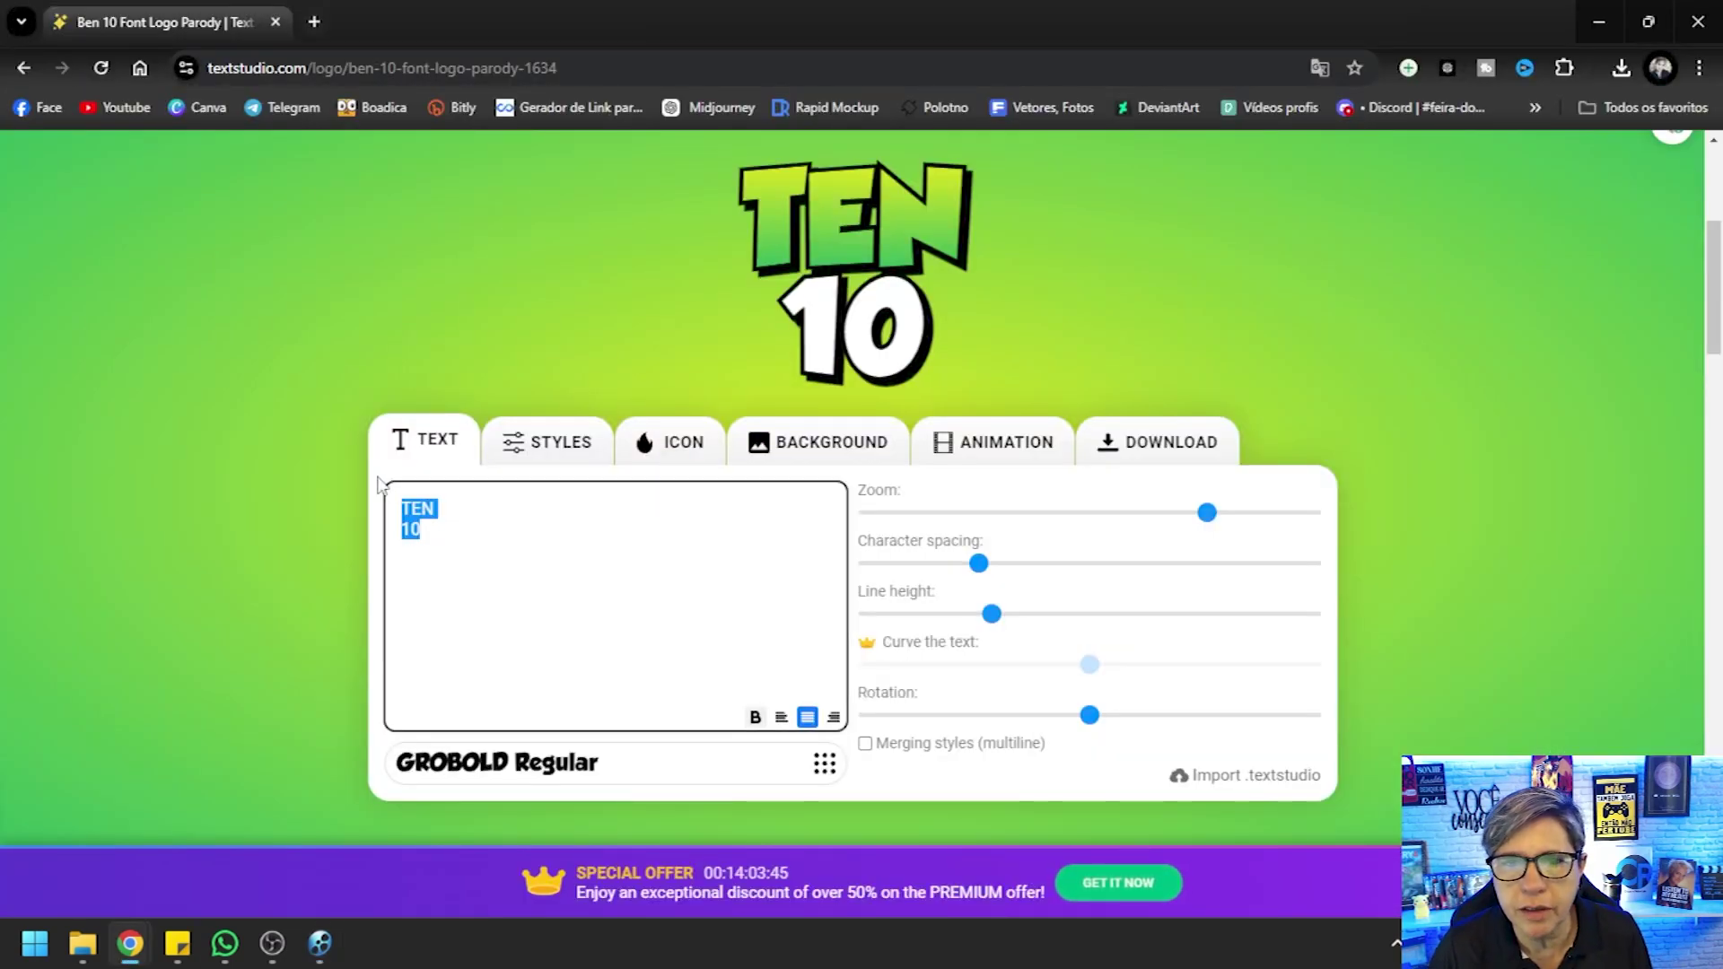
text(17/06/27)
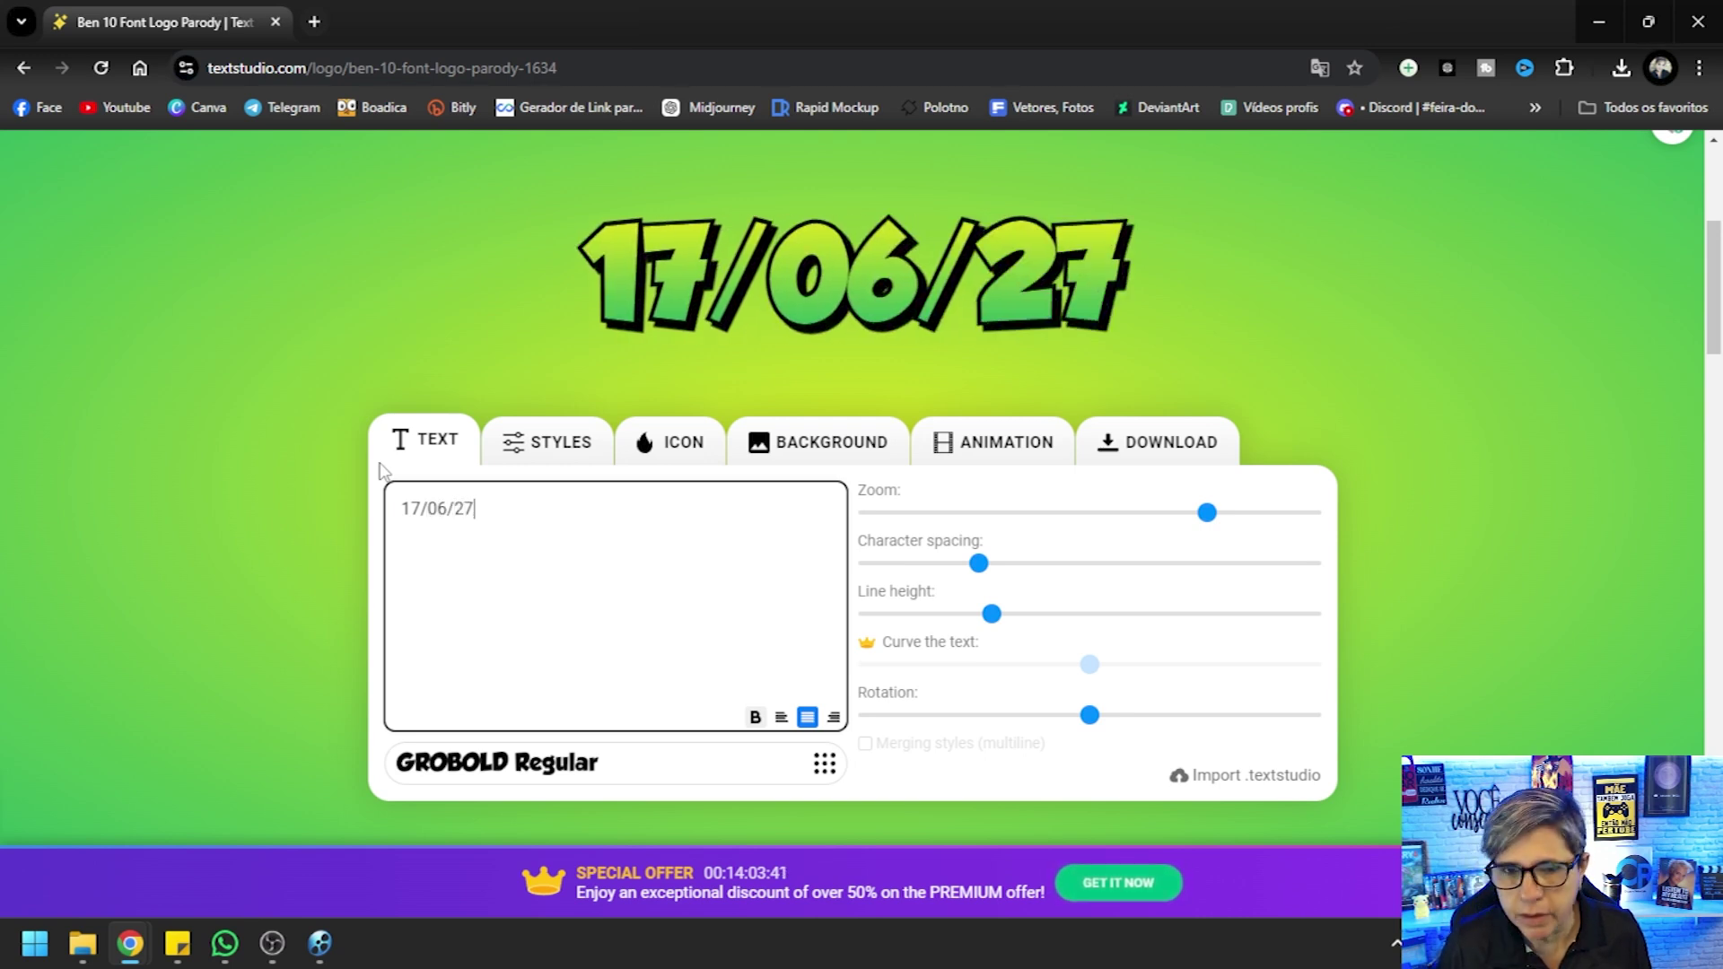
key(BackSpace)
text(4)
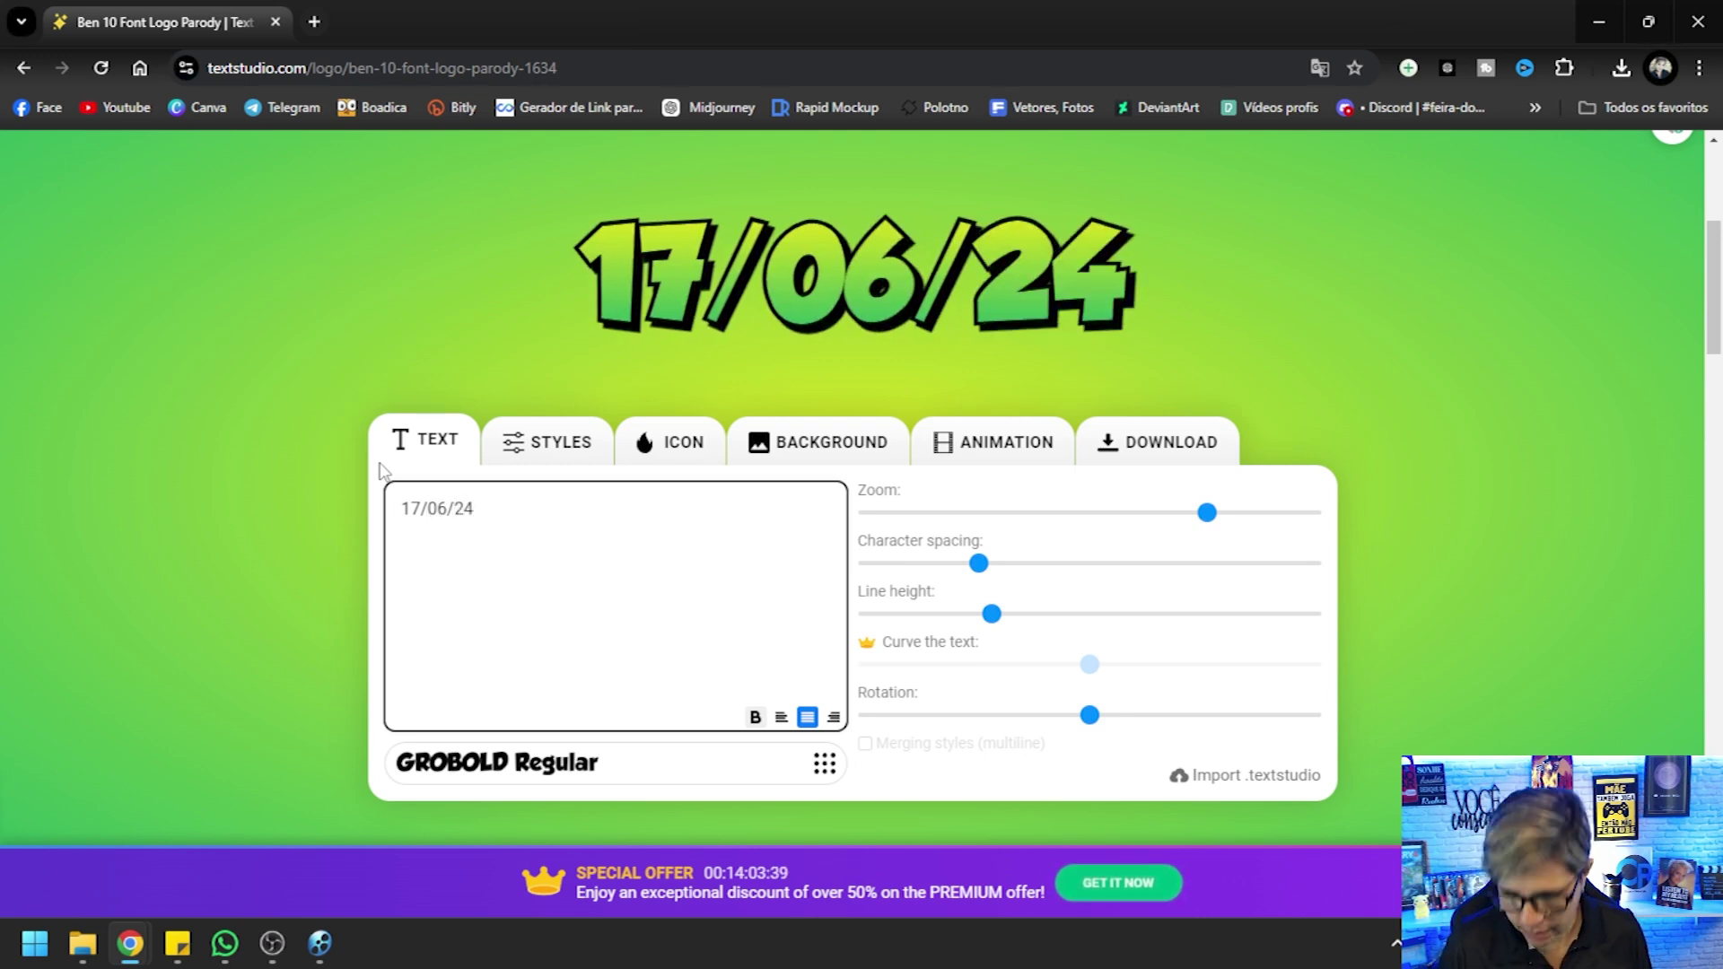
key(Return)
text(18)
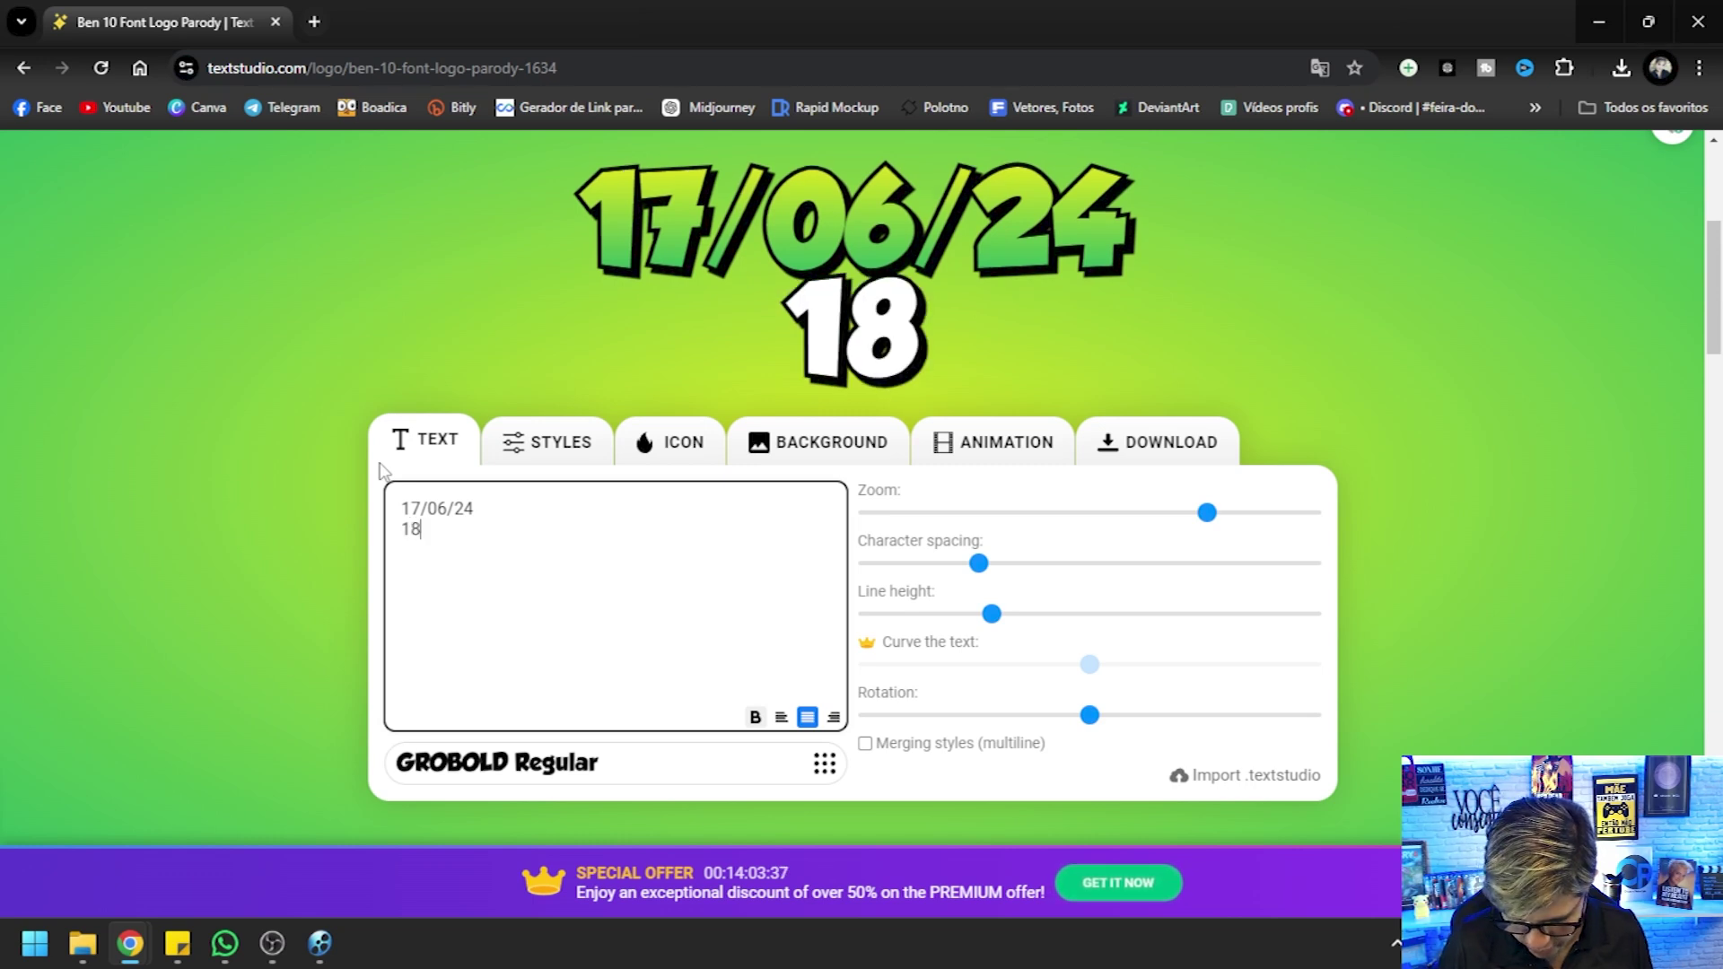
text(H)
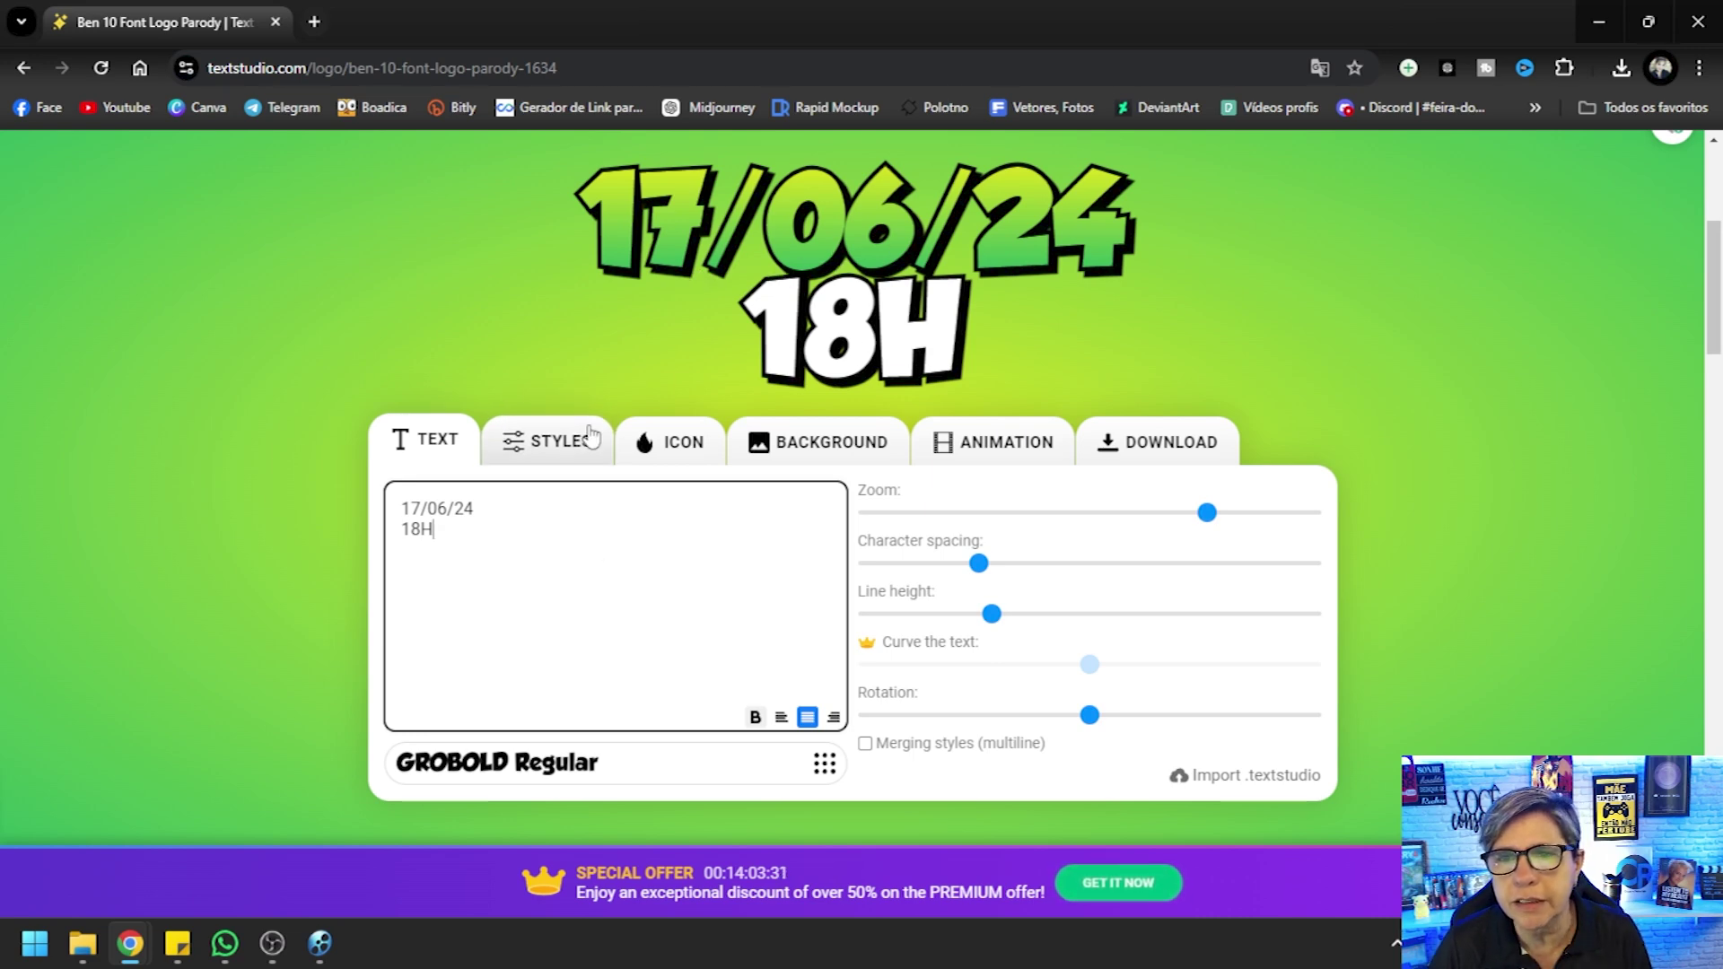
Download the date and time logo as a transparent PNG, saving 17-06-24-18H-18-09-2024.png in the Elementos folder
click(1124, 461)
click(1178, 575)
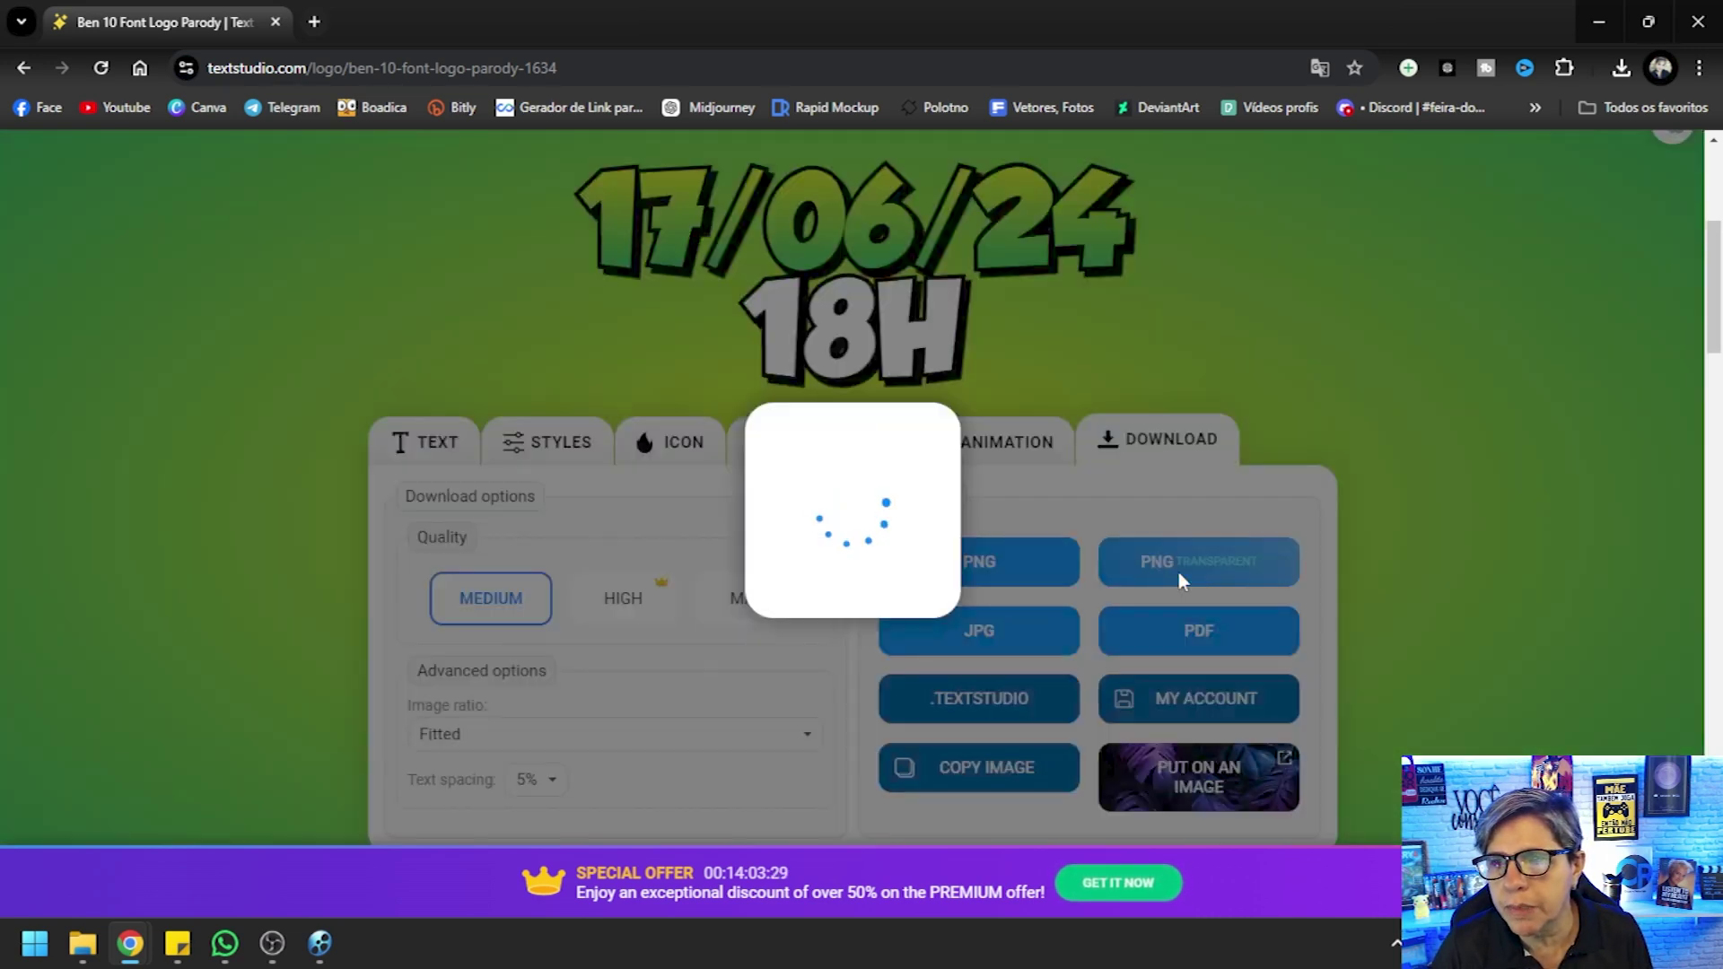
click(807, 696)
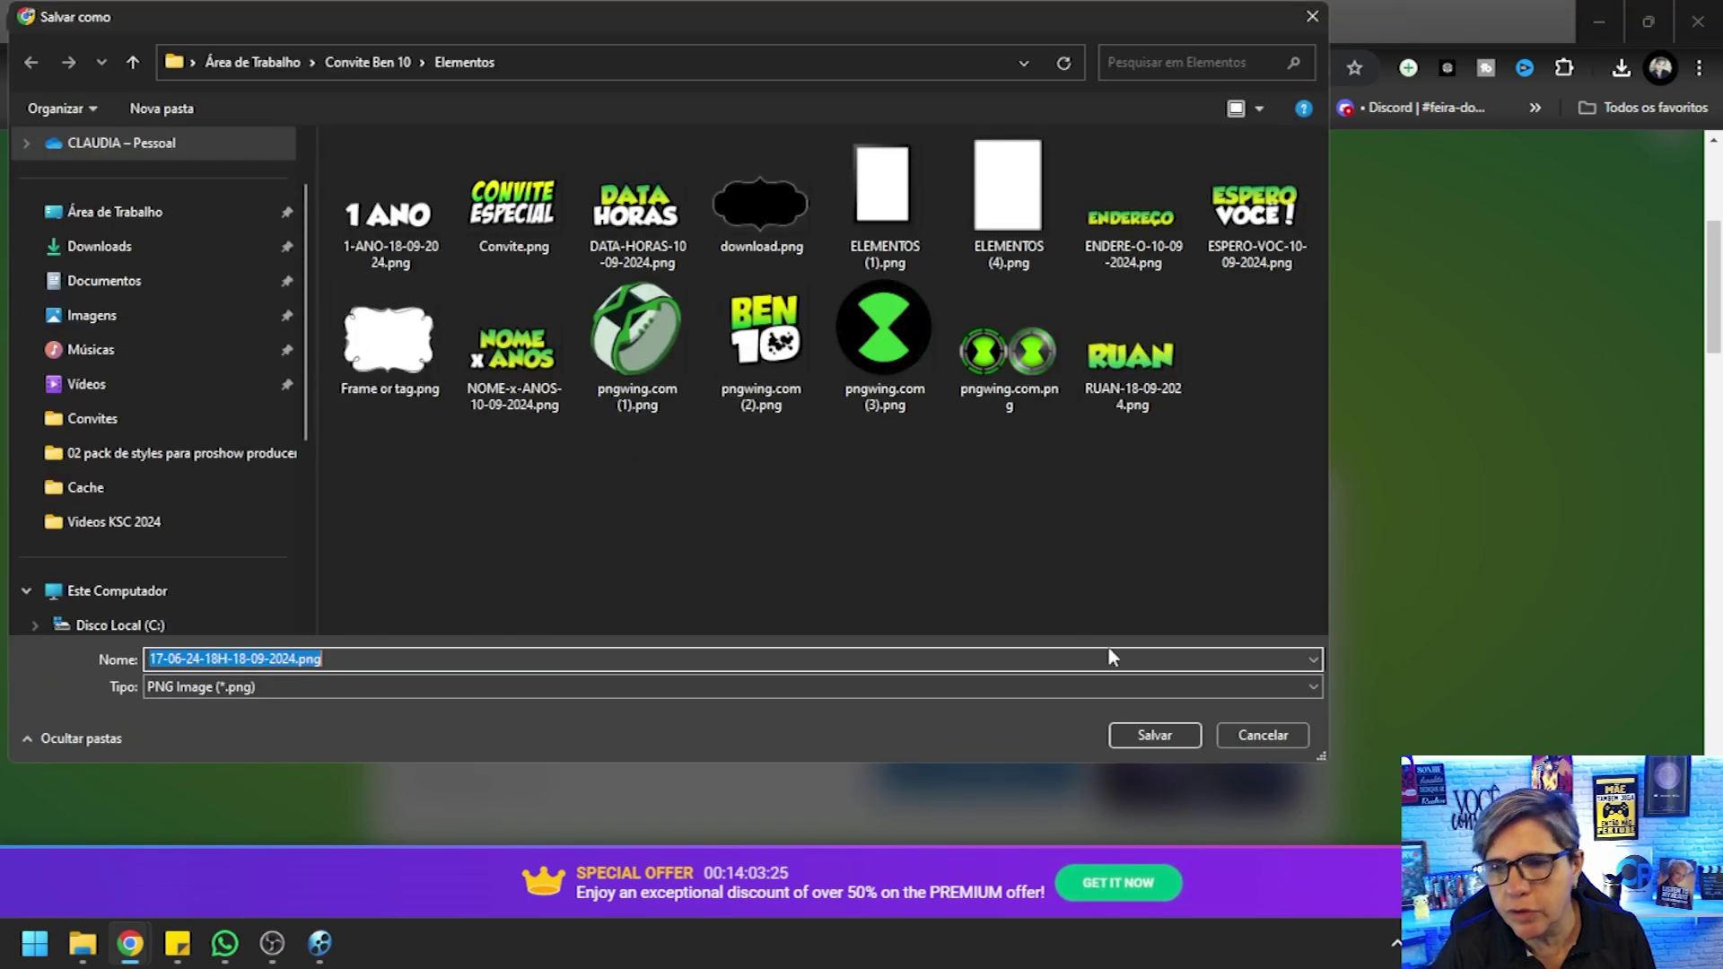
click(1141, 741)
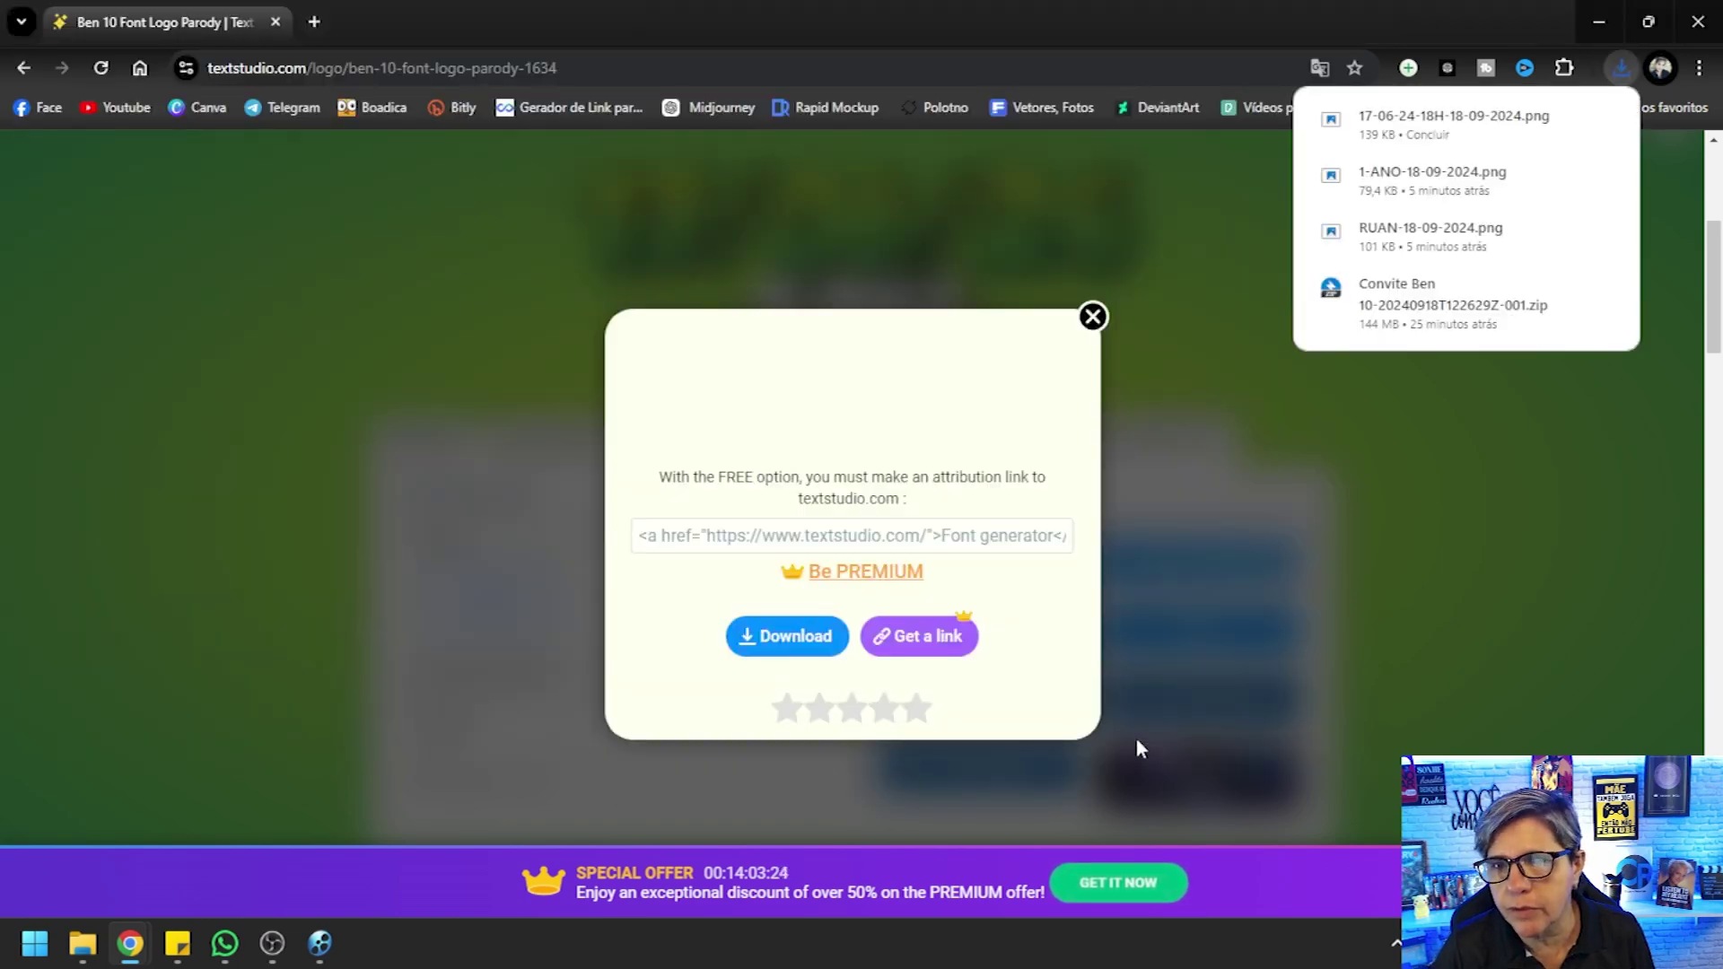
click(1093, 317)
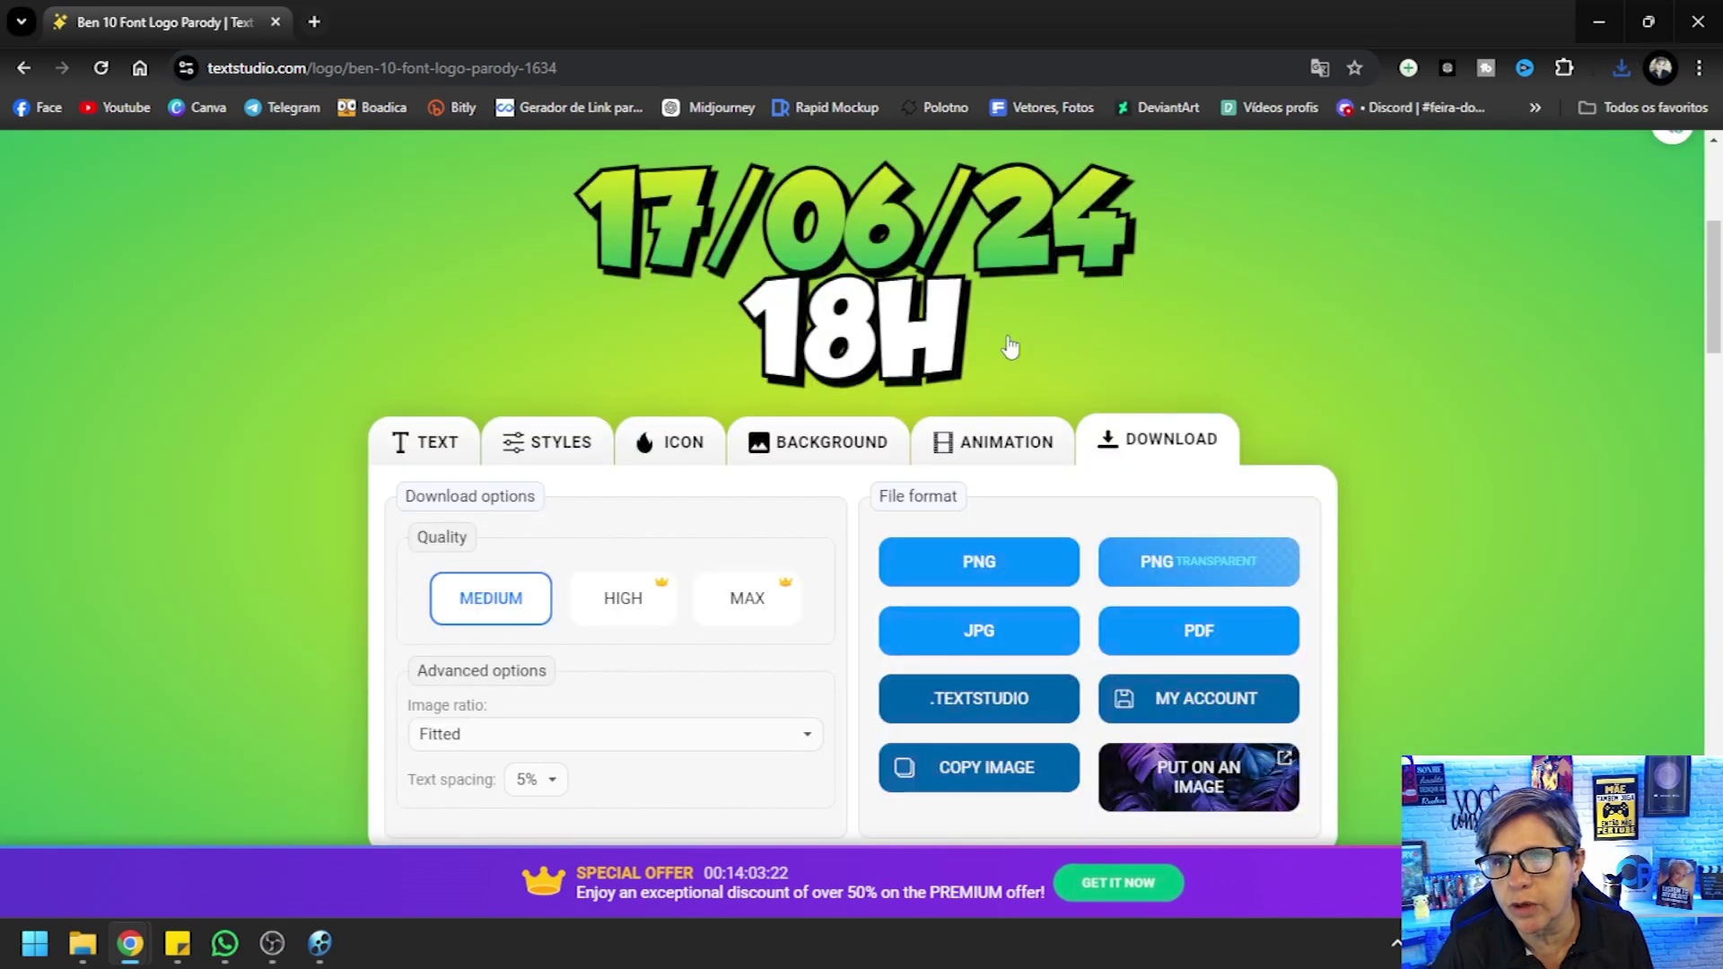
Back in ProShow Producer, replace slide 7's DATA HORAS layer with 17-06-24-18H-18-09-2024.png from Elementos, preview the slide, and accept the changes
click(321, 947)
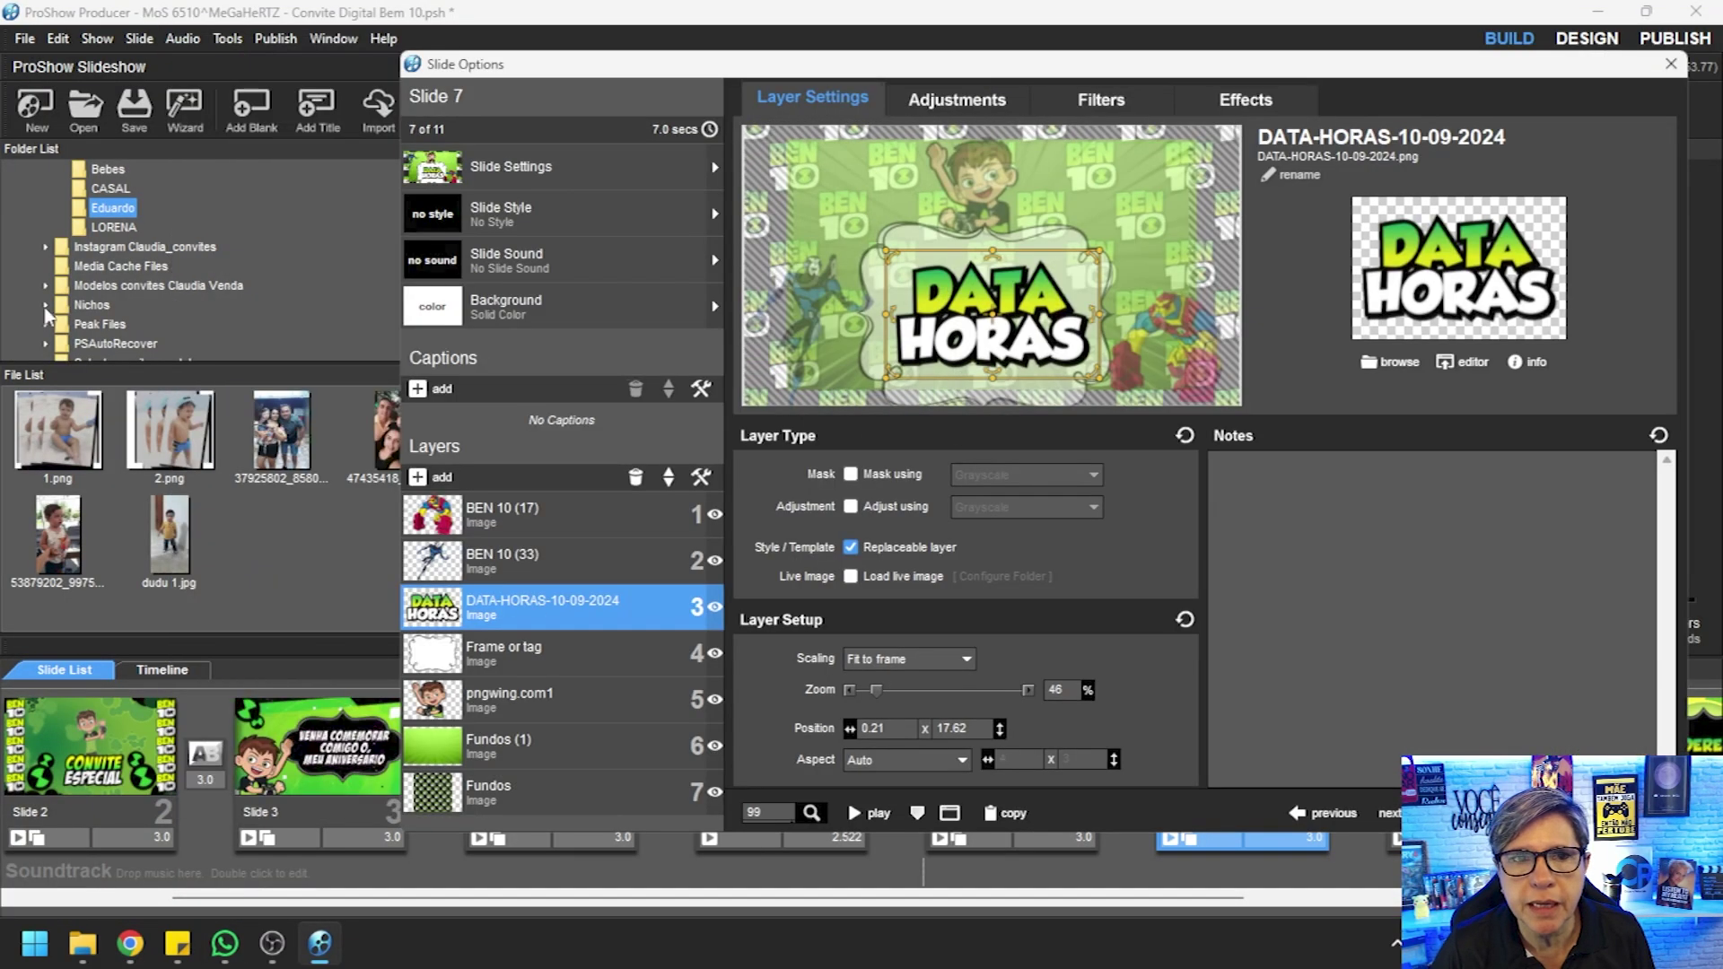
scroll(149, 338, up, 10)
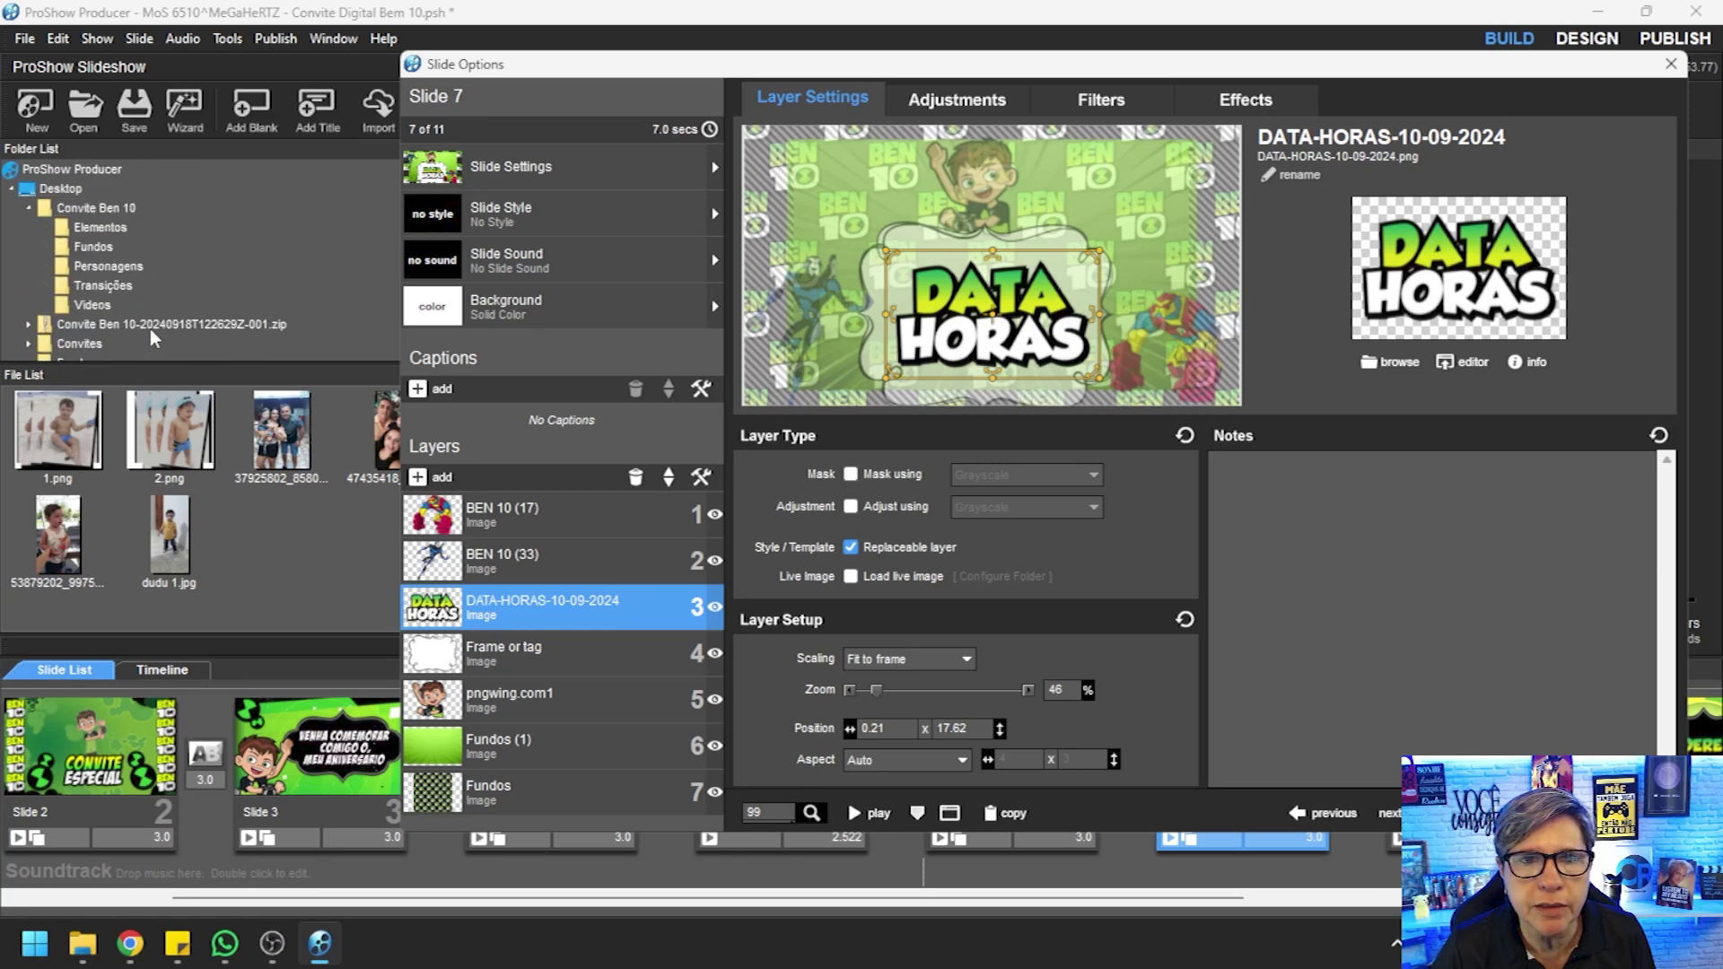
click(101, 228)
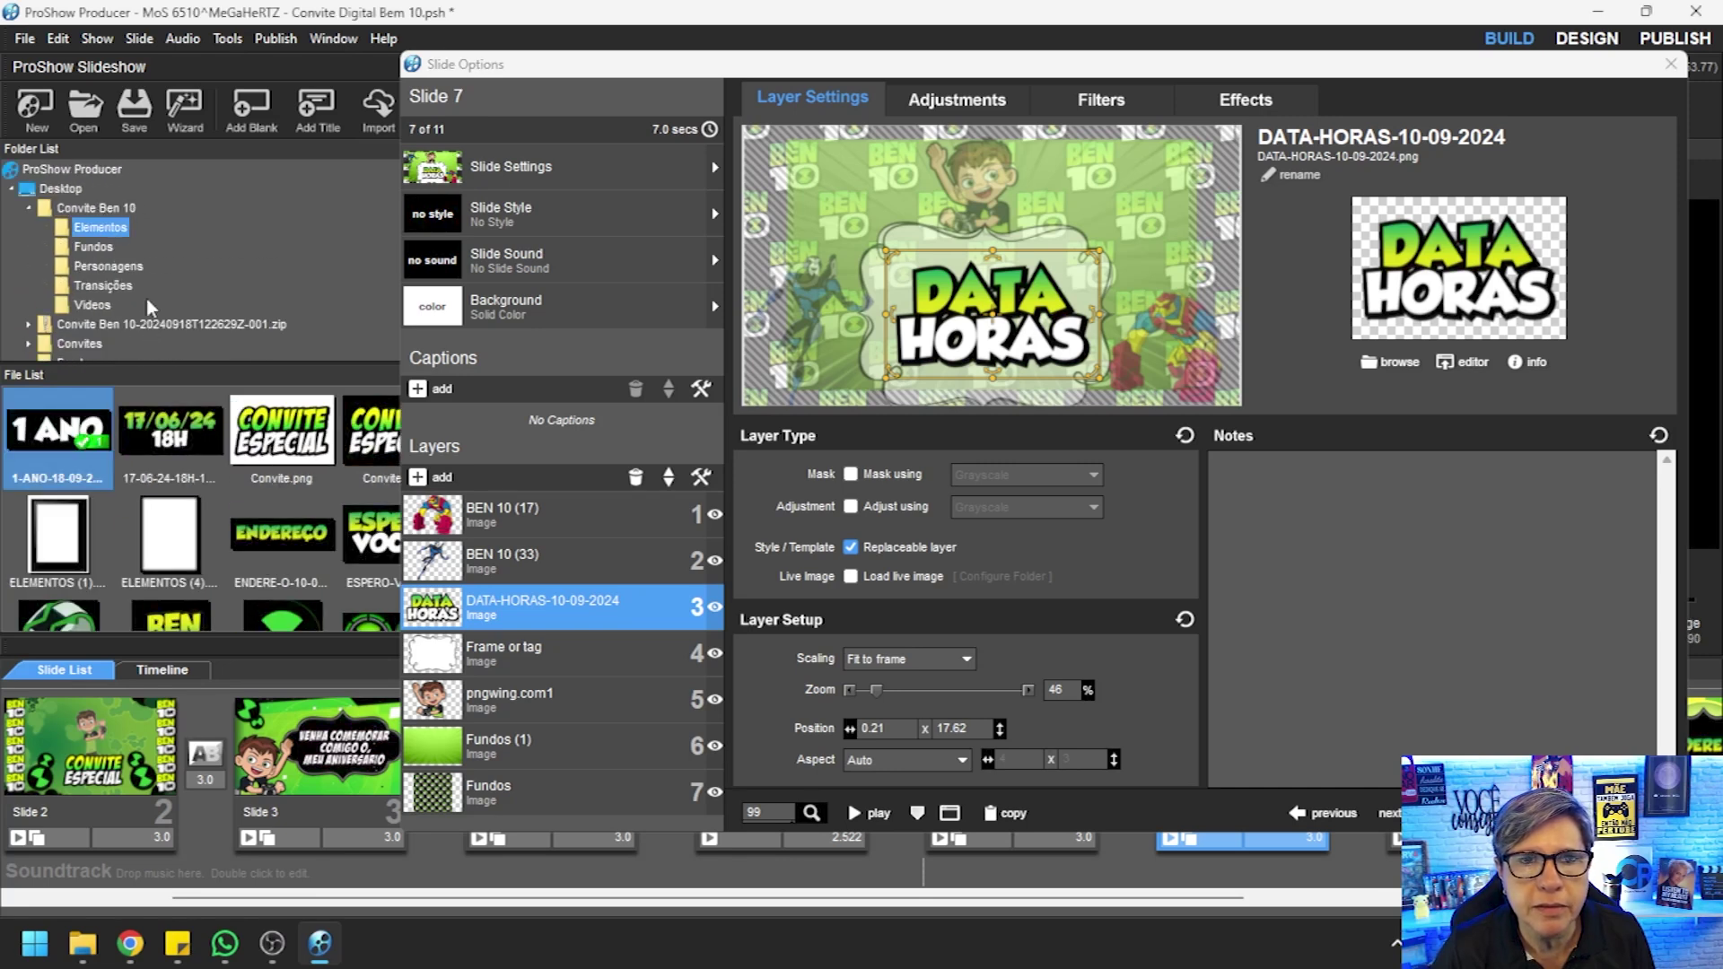
click(182, 444)
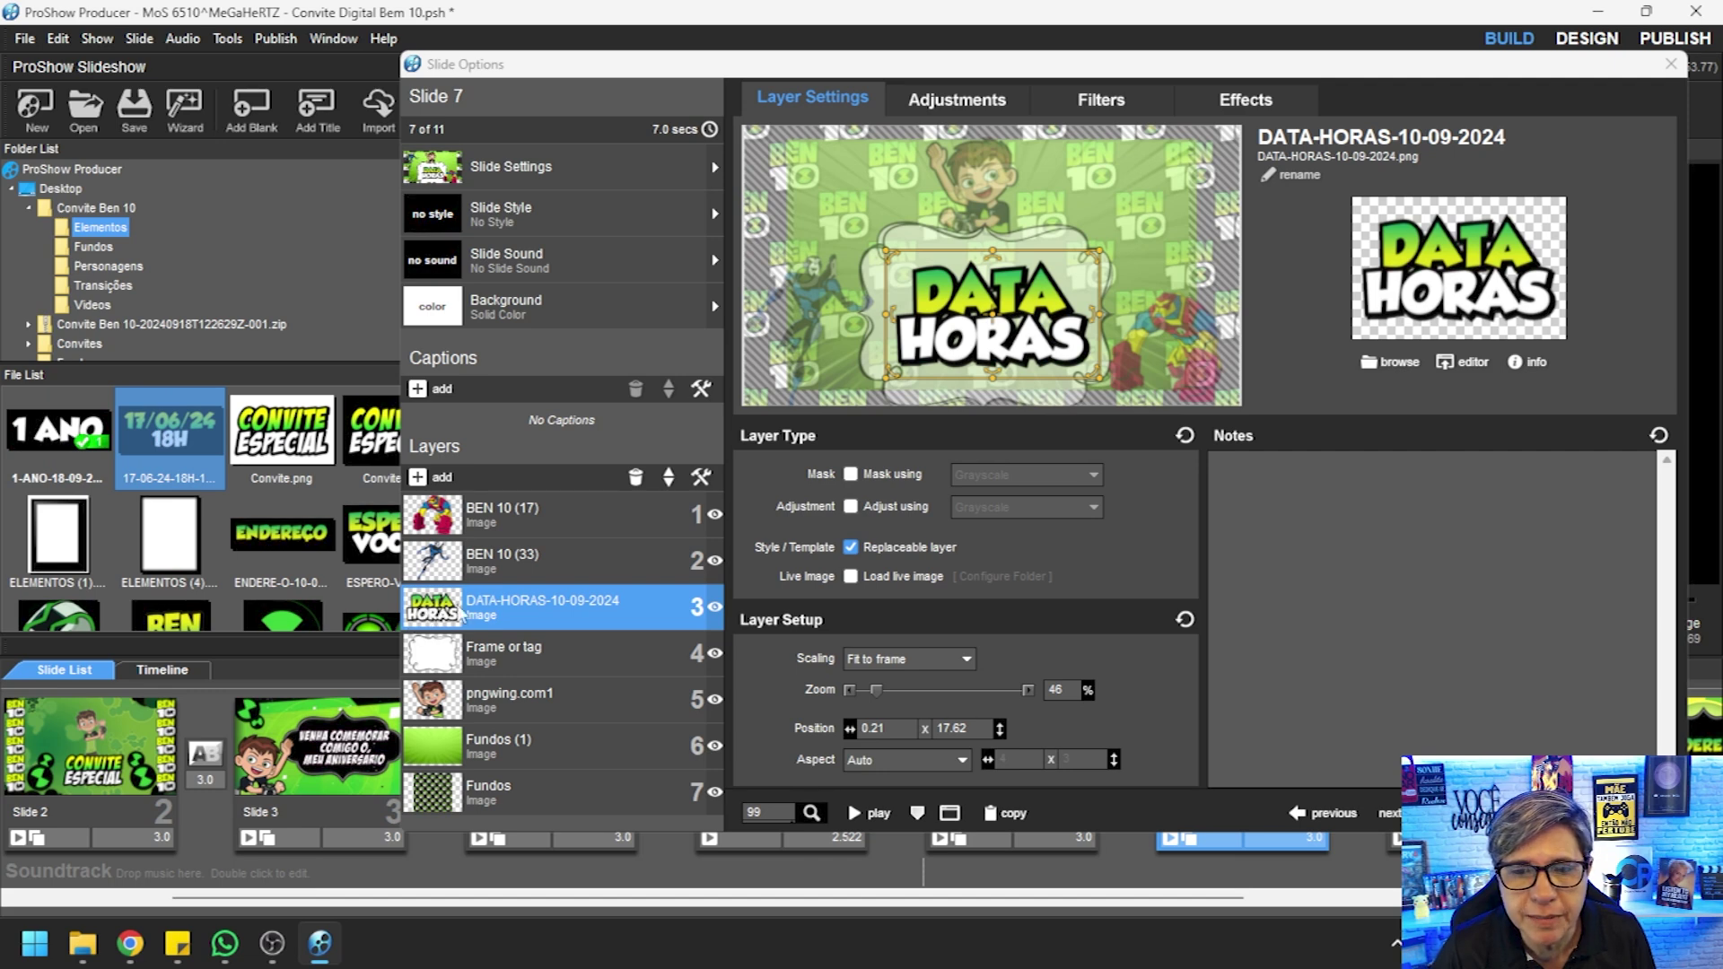
drag(177, 423, 432, 610)
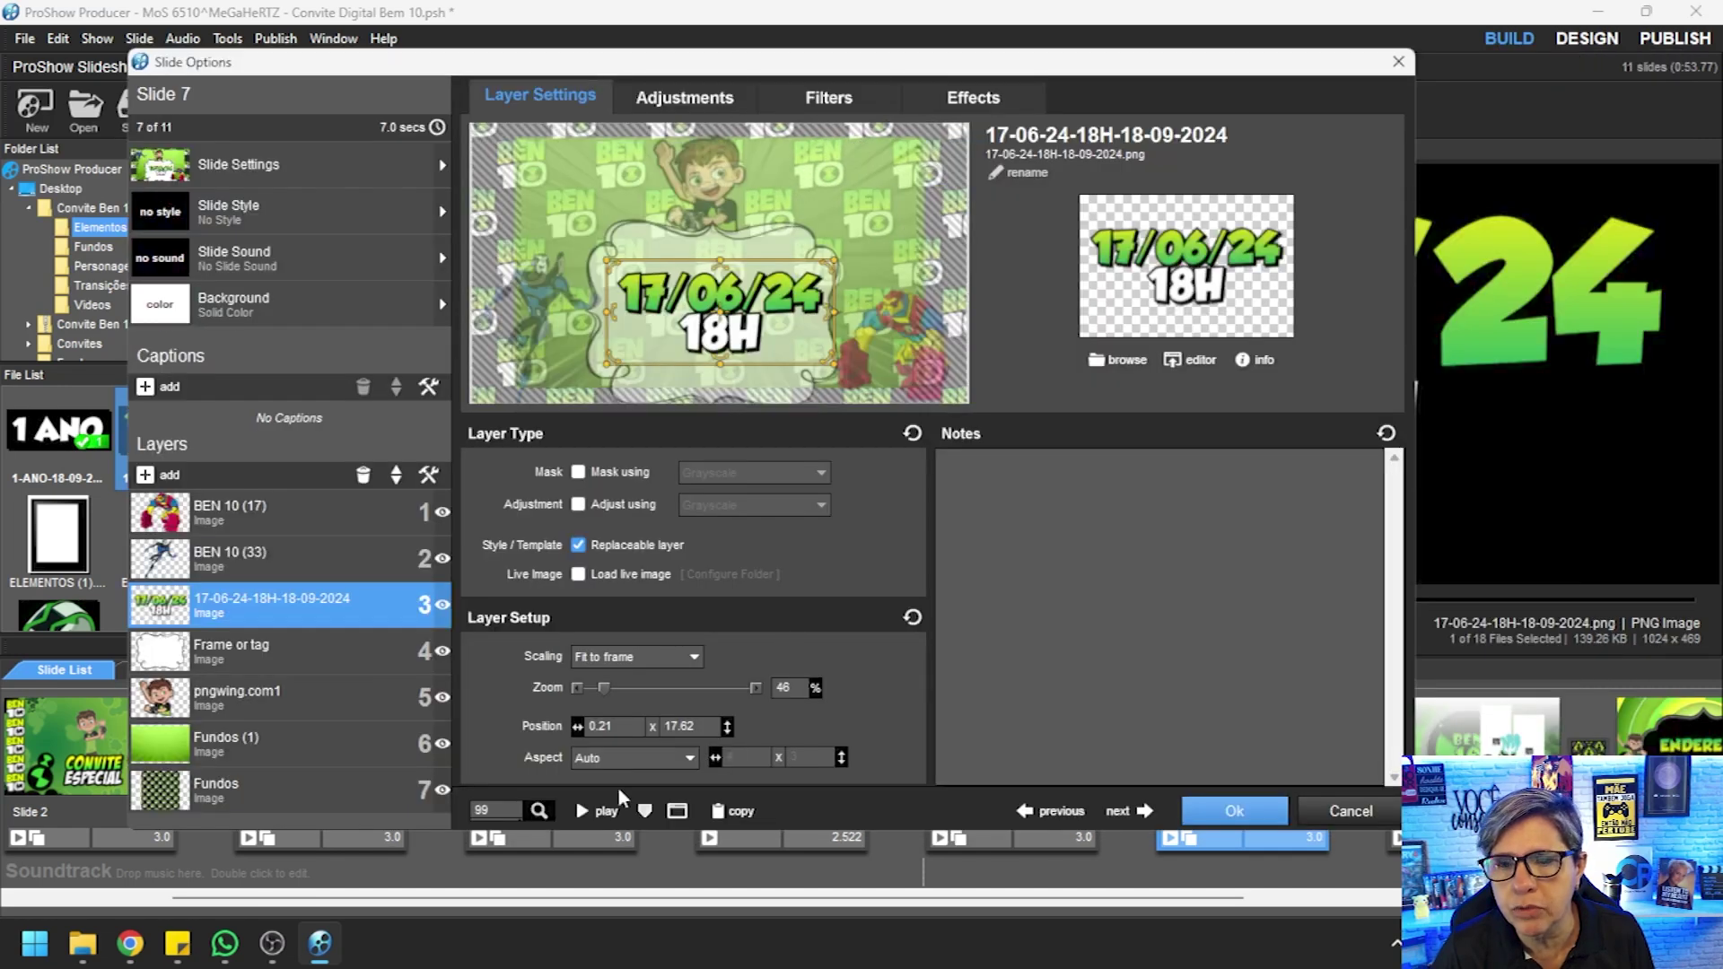
click(583, 810)
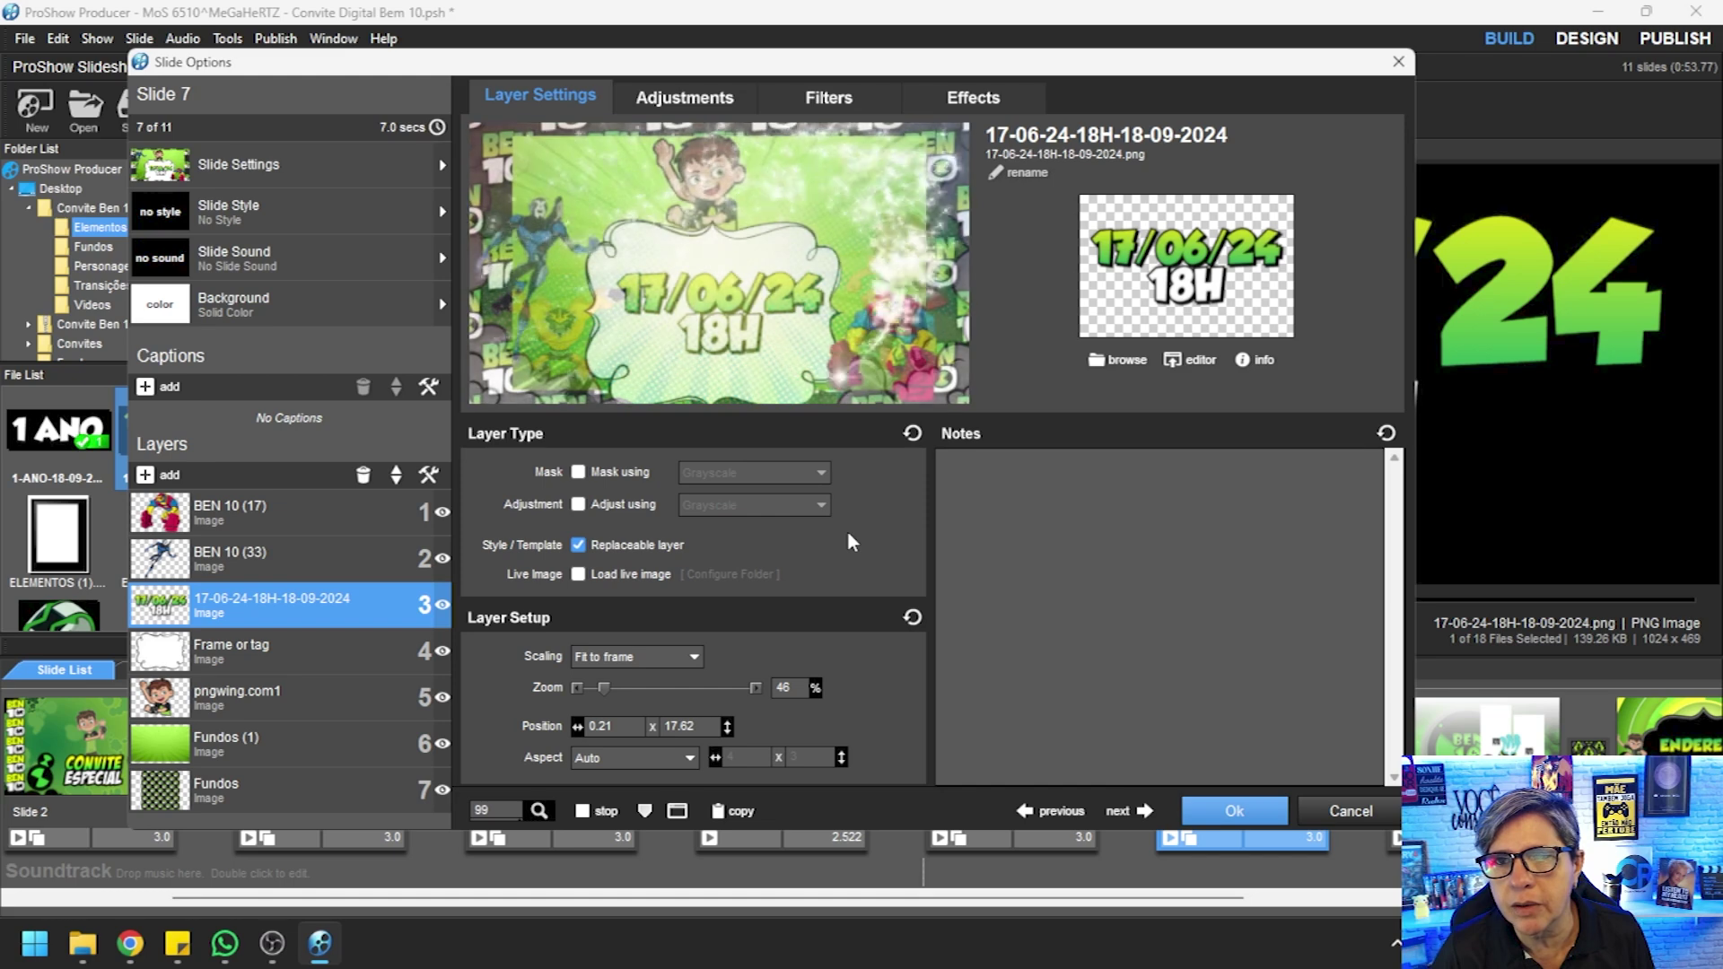
click(1234, 811)
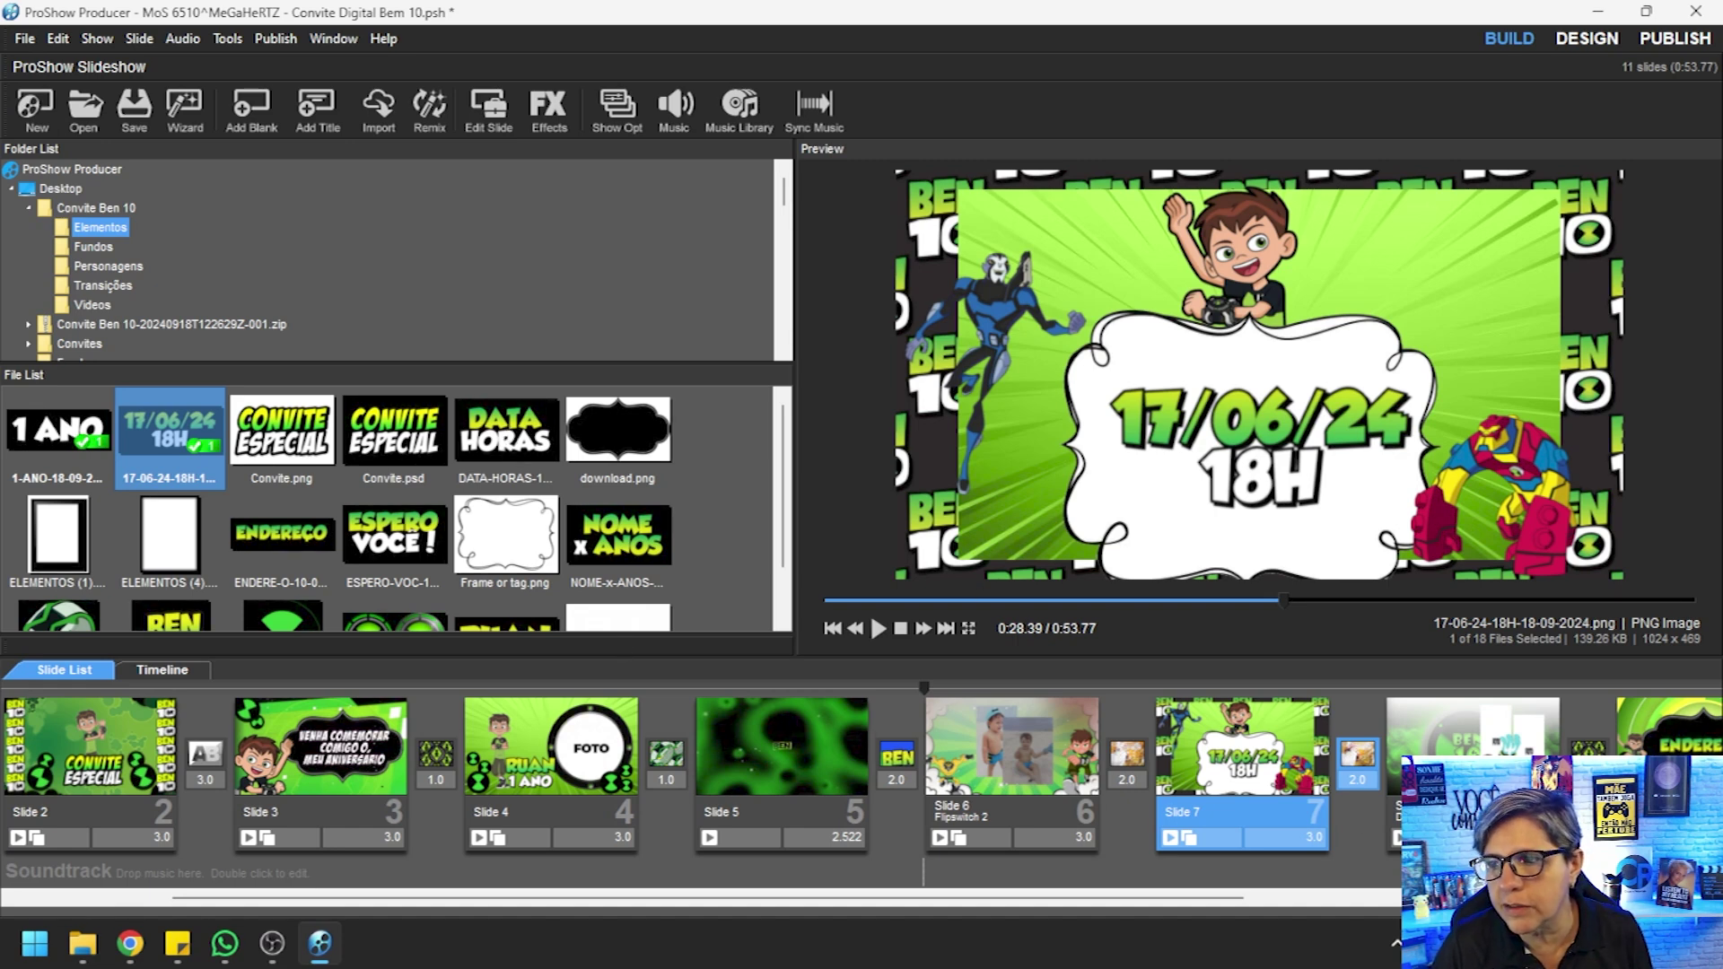
Change the transition between slides 6 and 7 to Bem 10 5
drag(1113, 897, 1420, 897)
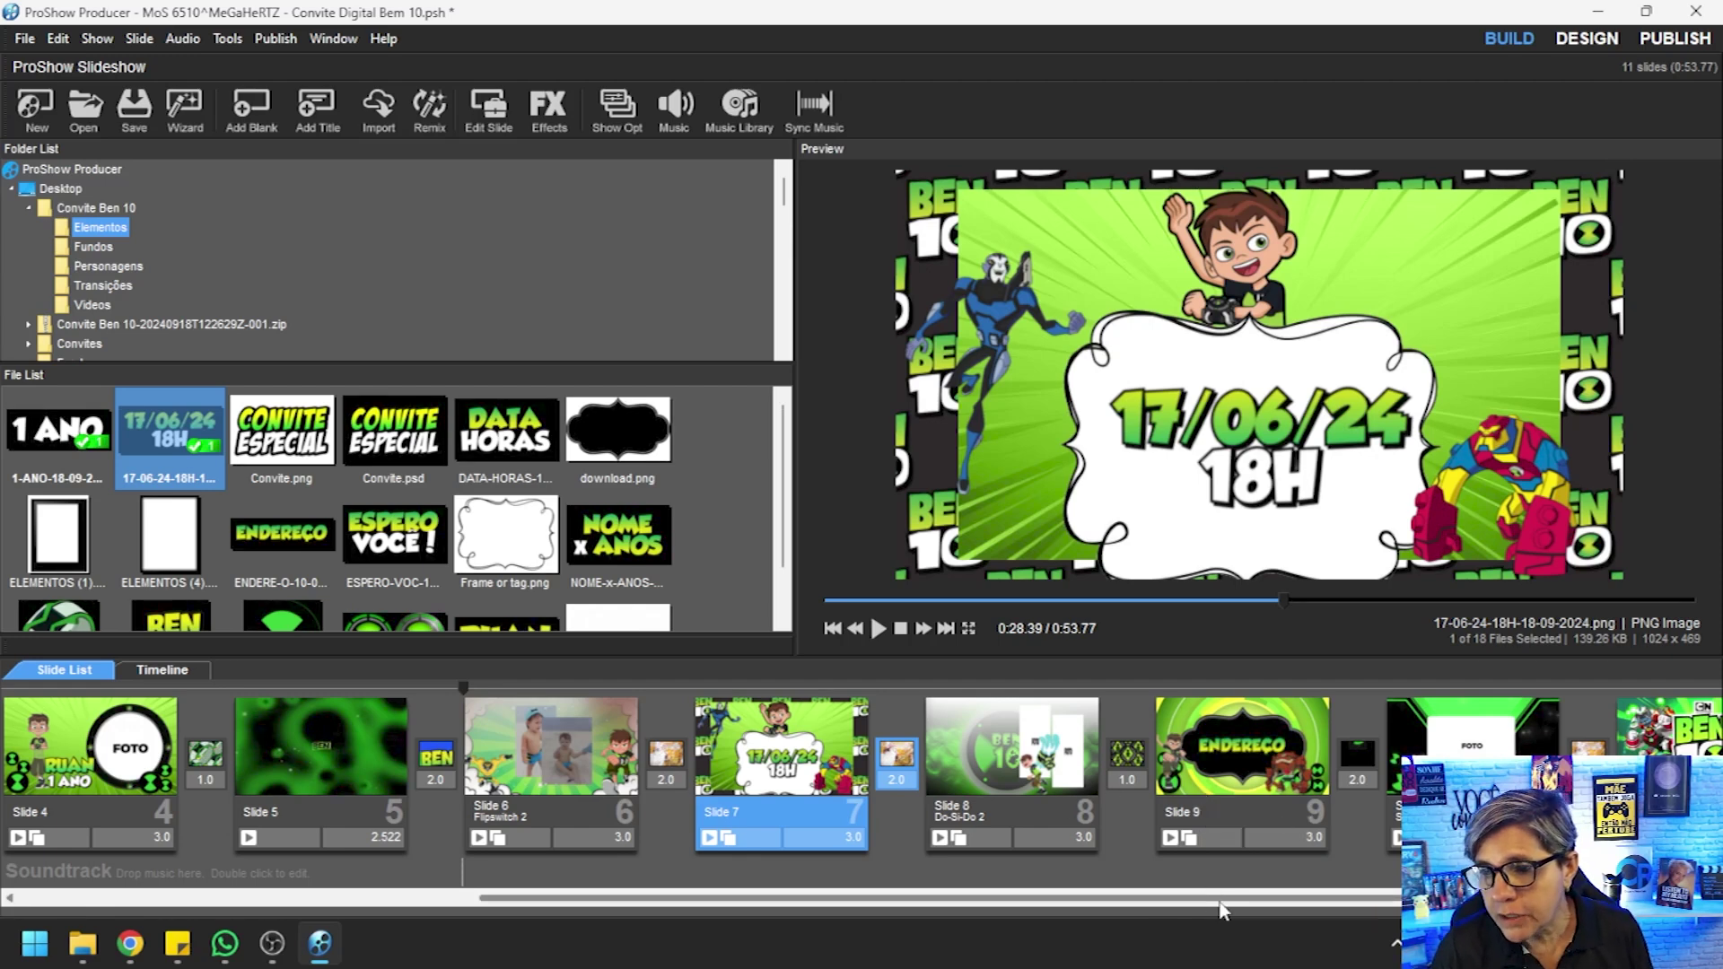
drag(1287, 913, 998, 908)
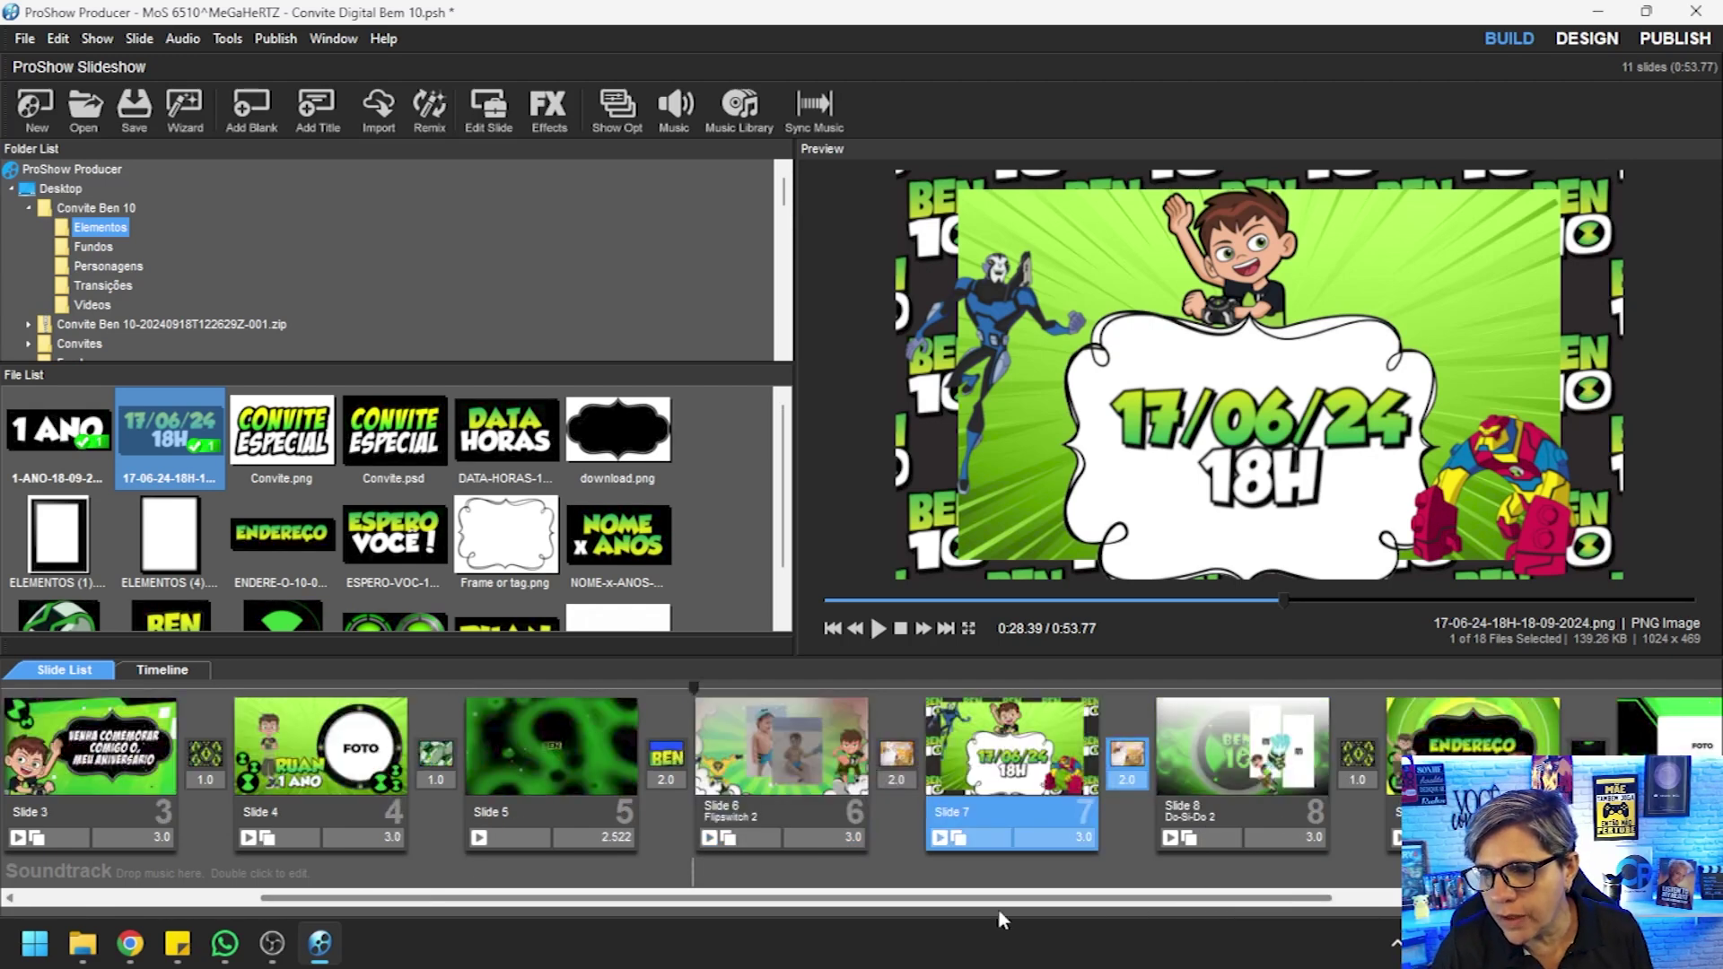
double_click(898, 757)
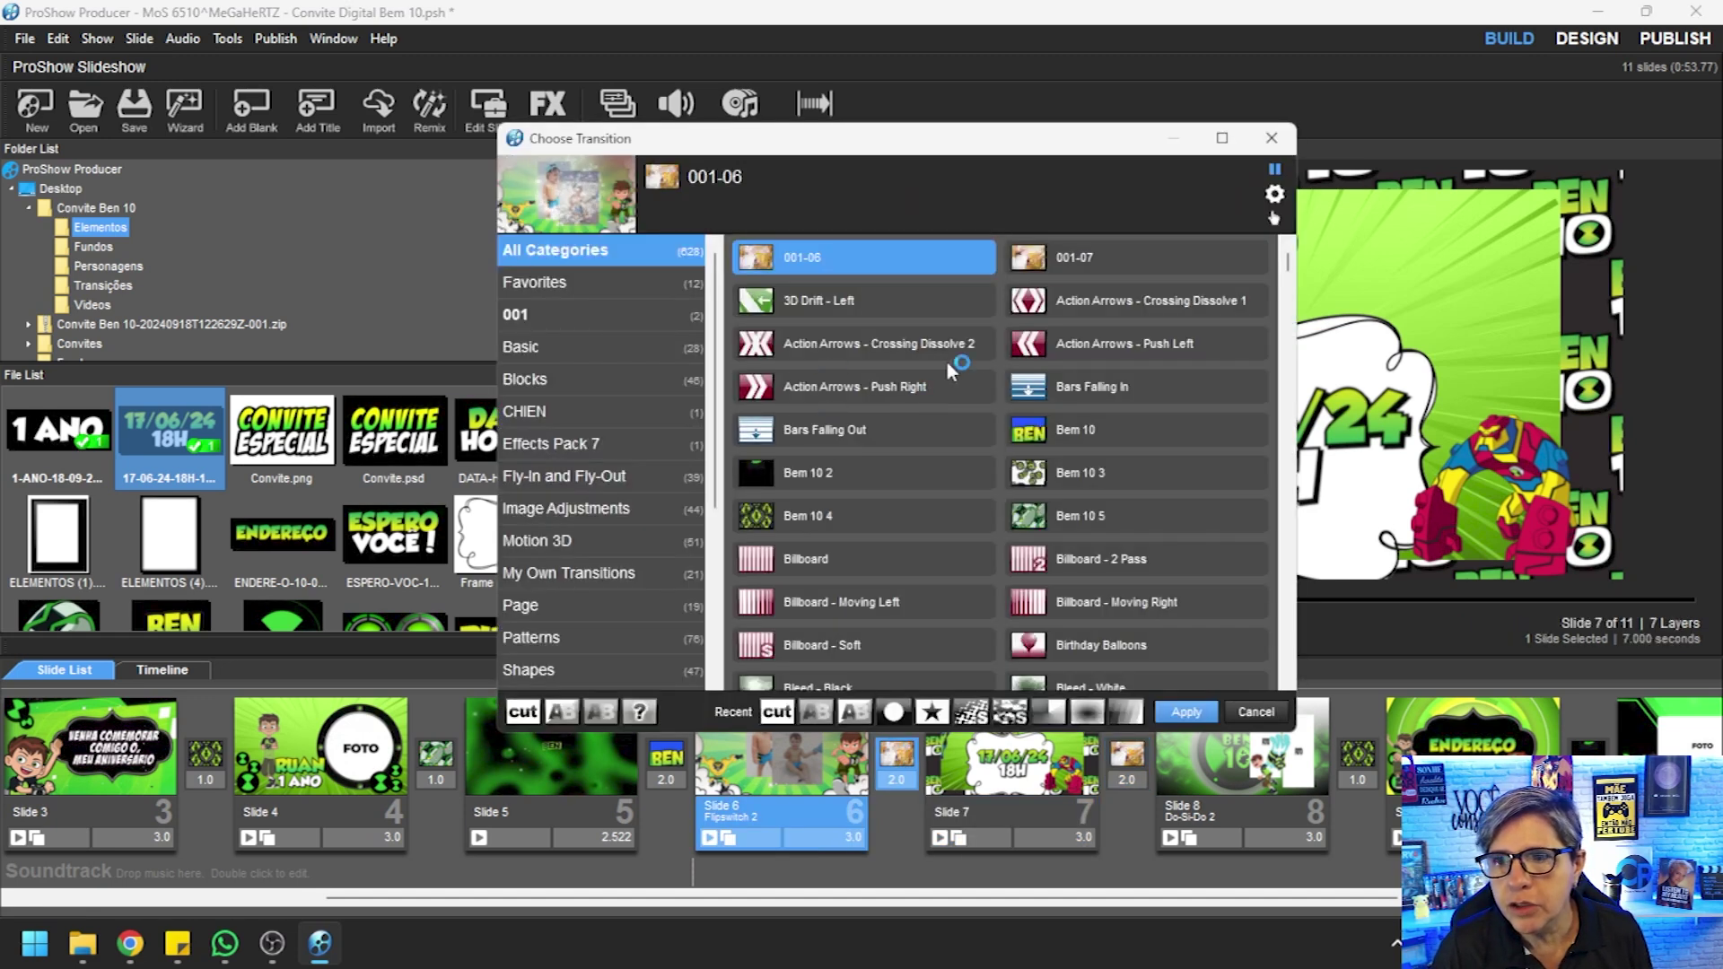
click(1009, 510)
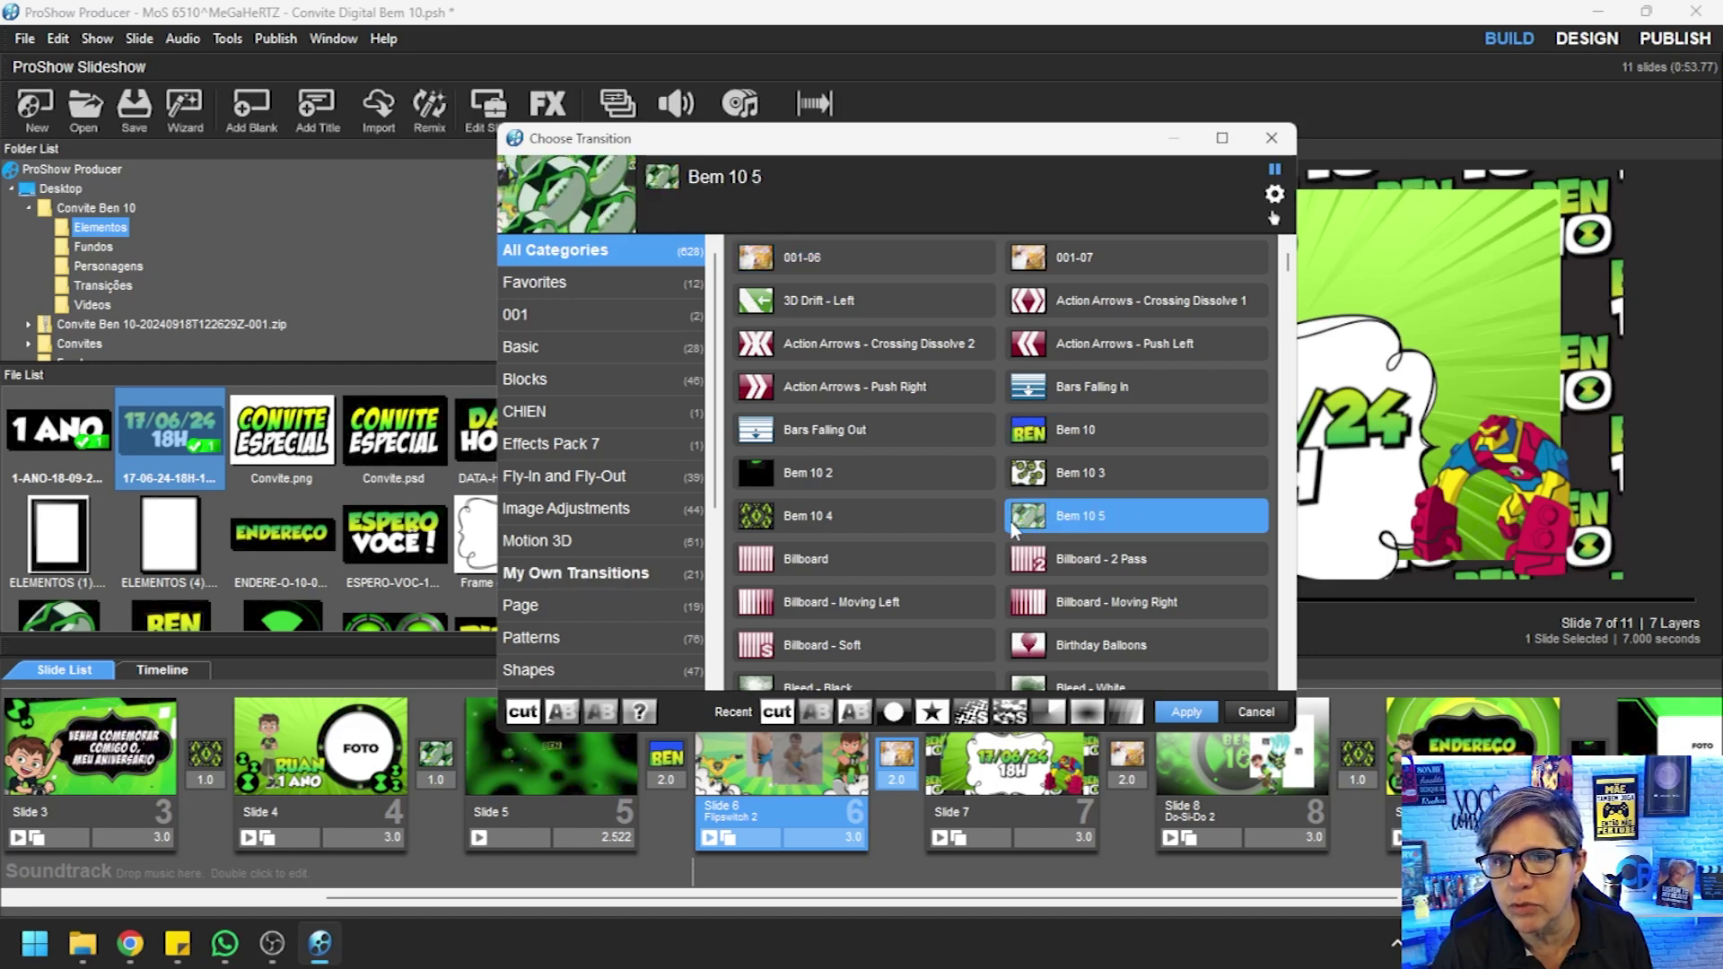
click(1189, 713)
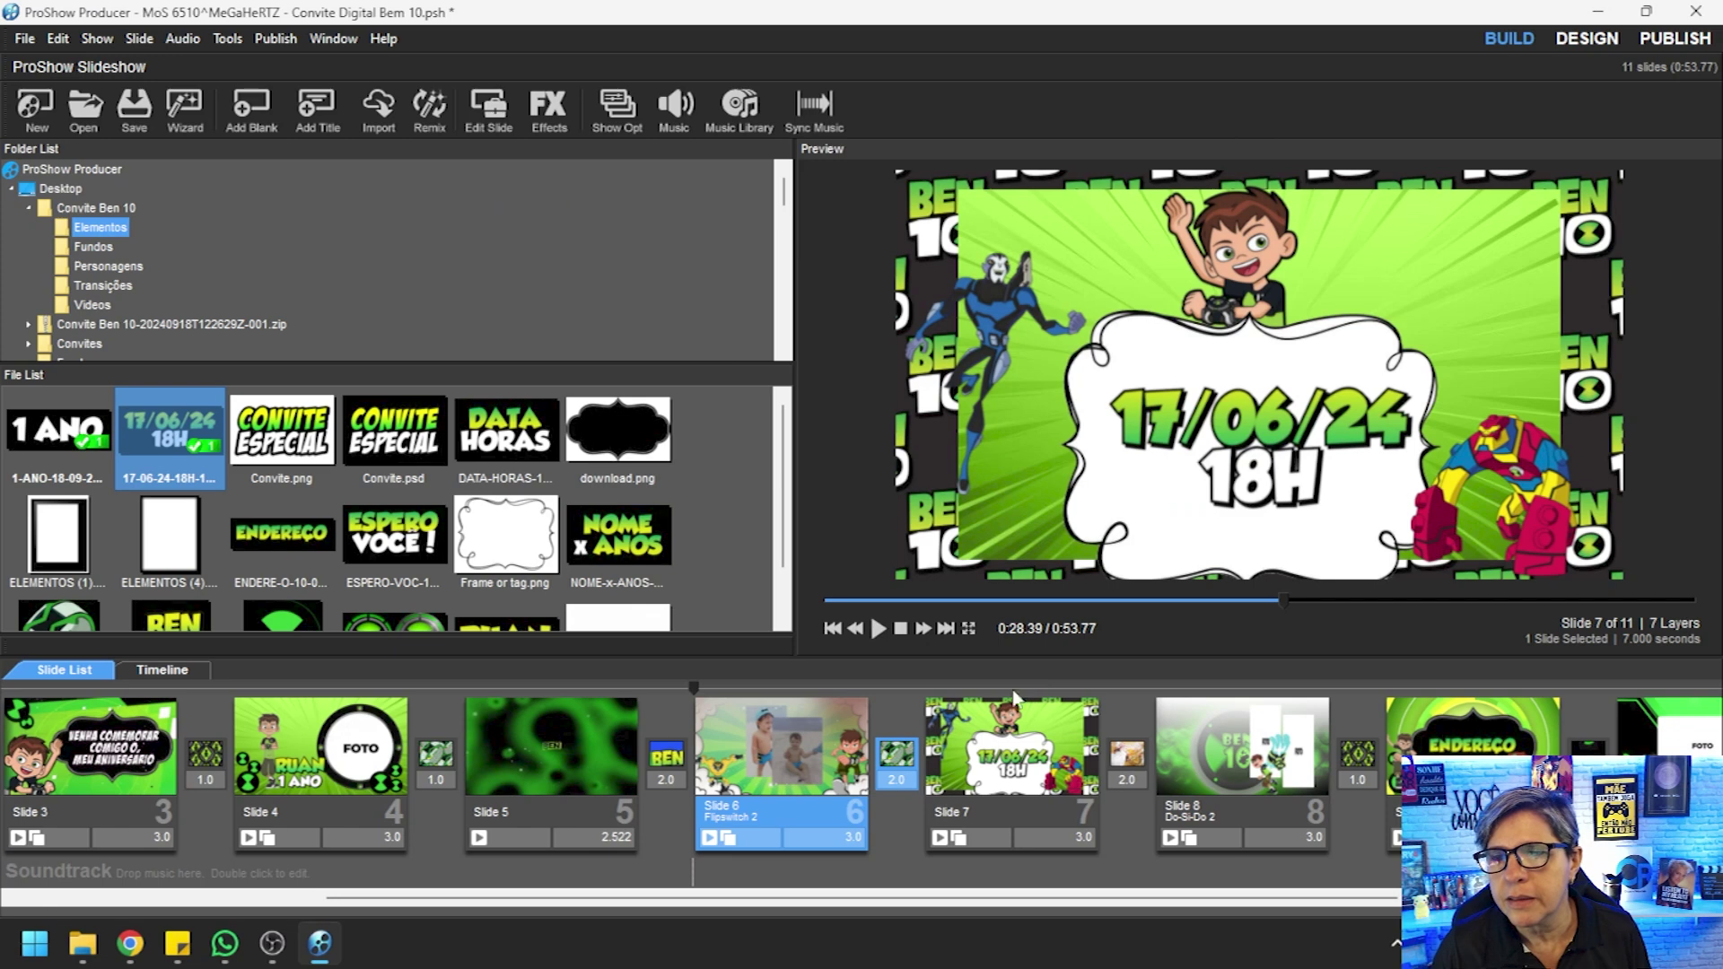
scroll(1014, 762, down, 2)
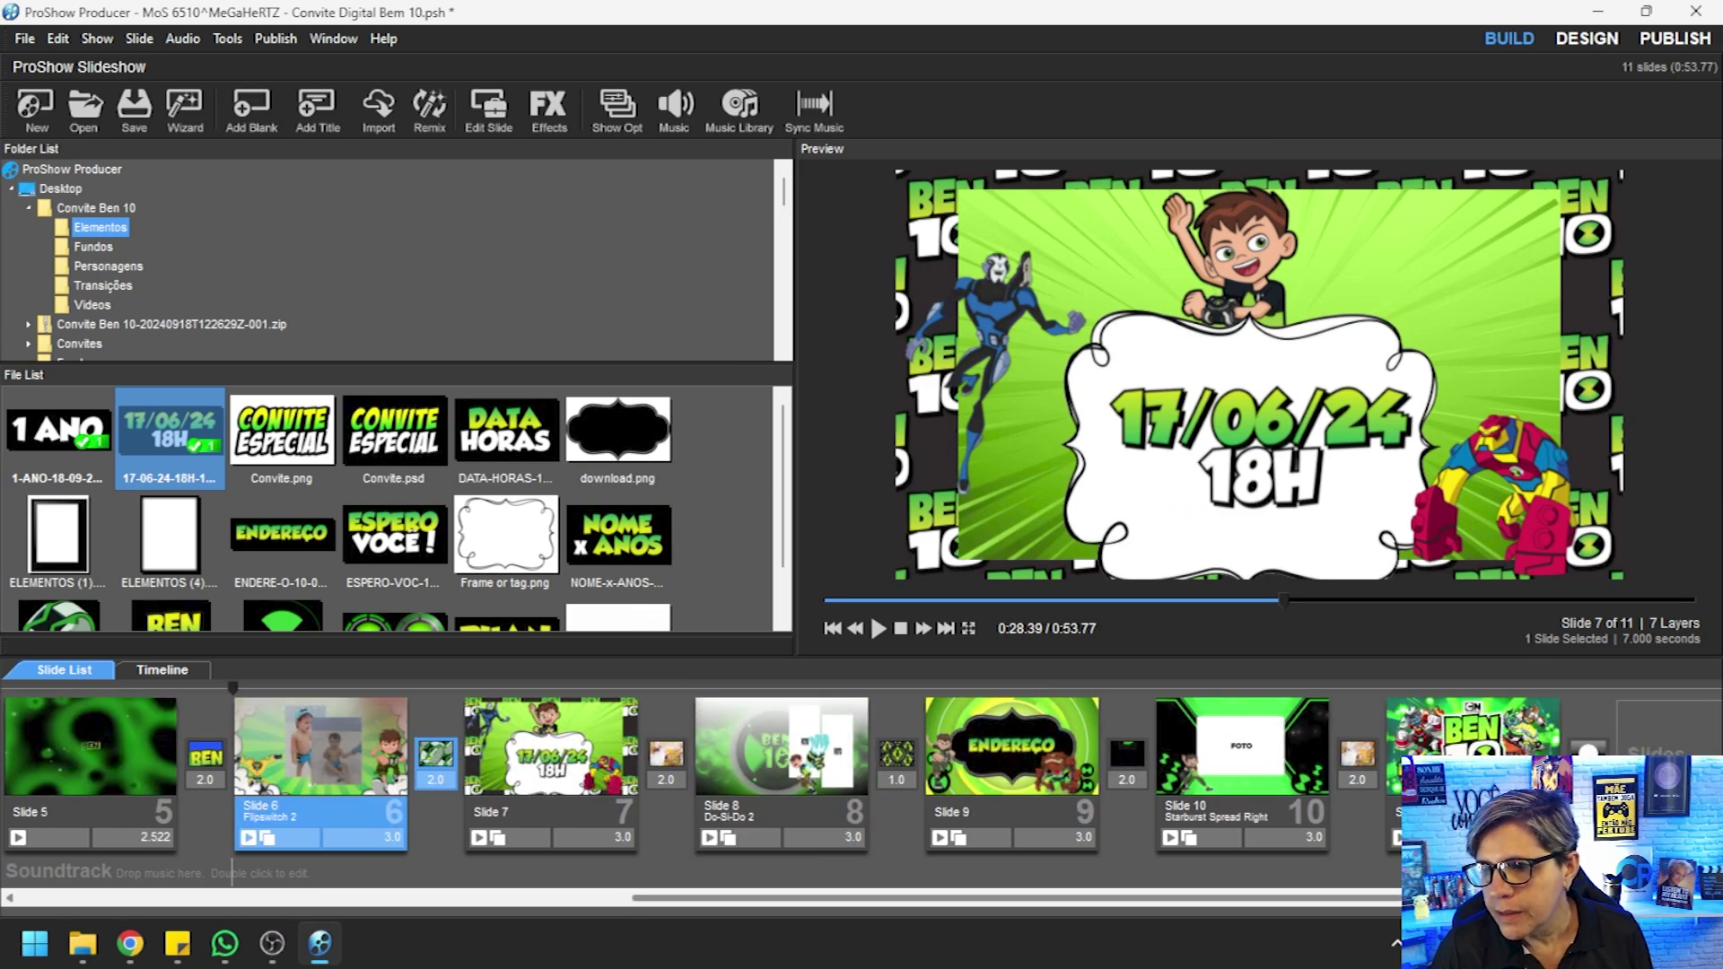
drag(1238, 895, 388, 893)
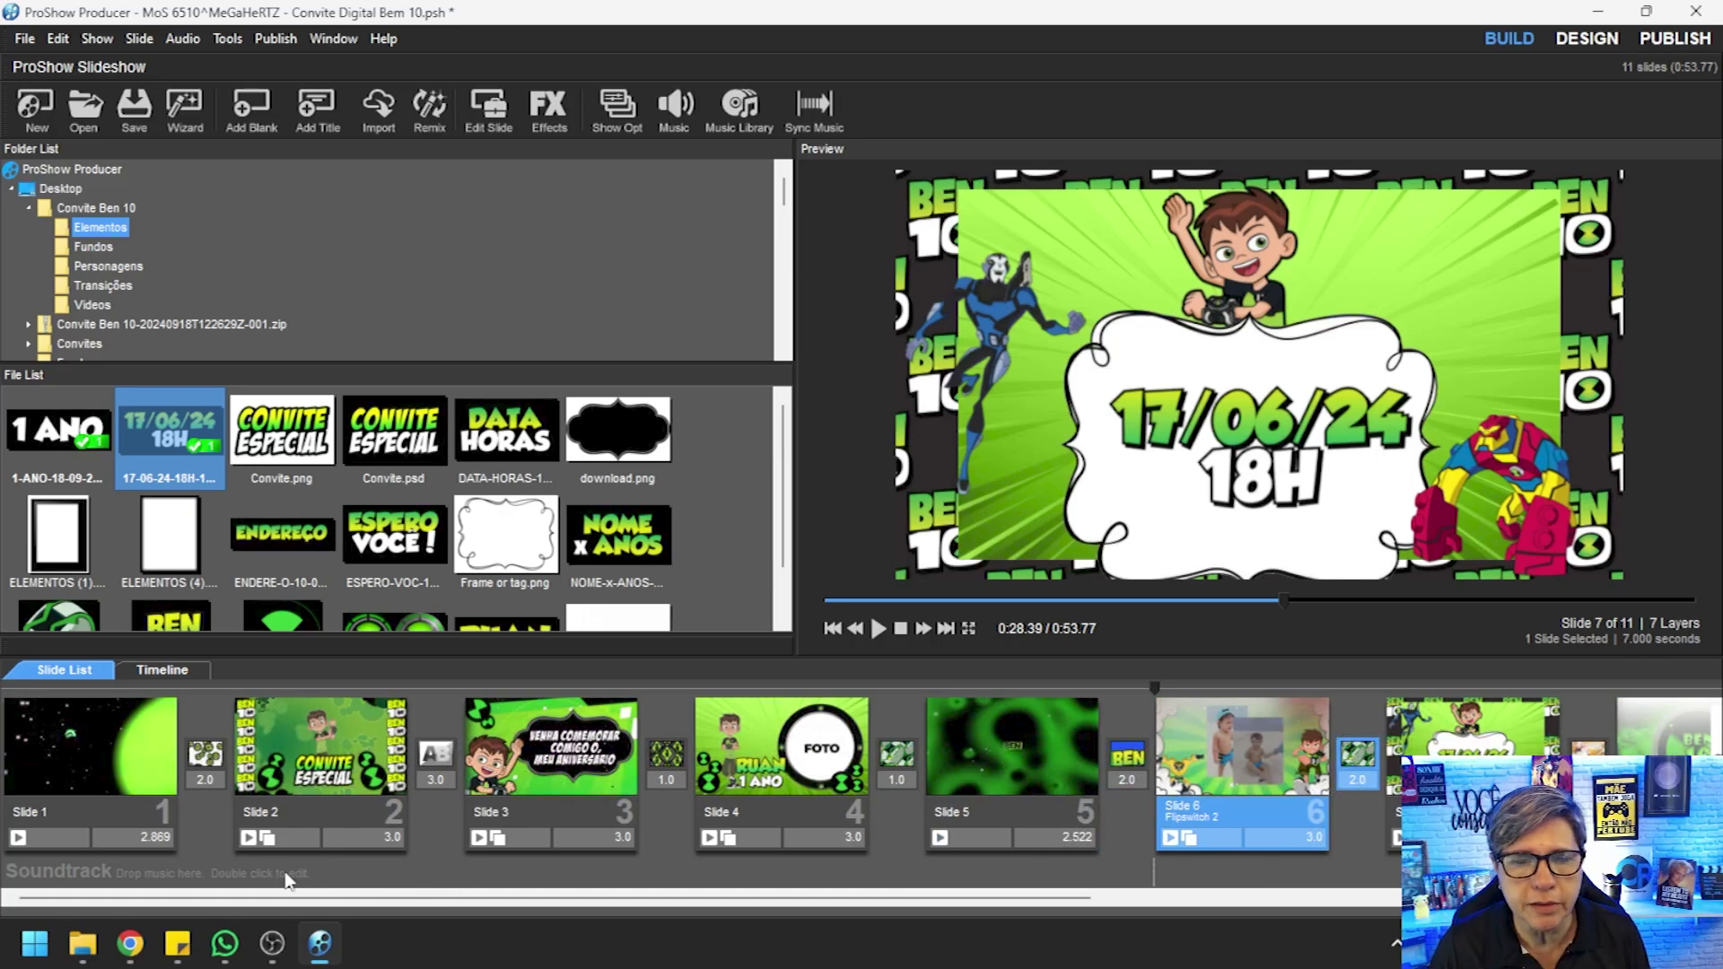
double_click(173, 882)
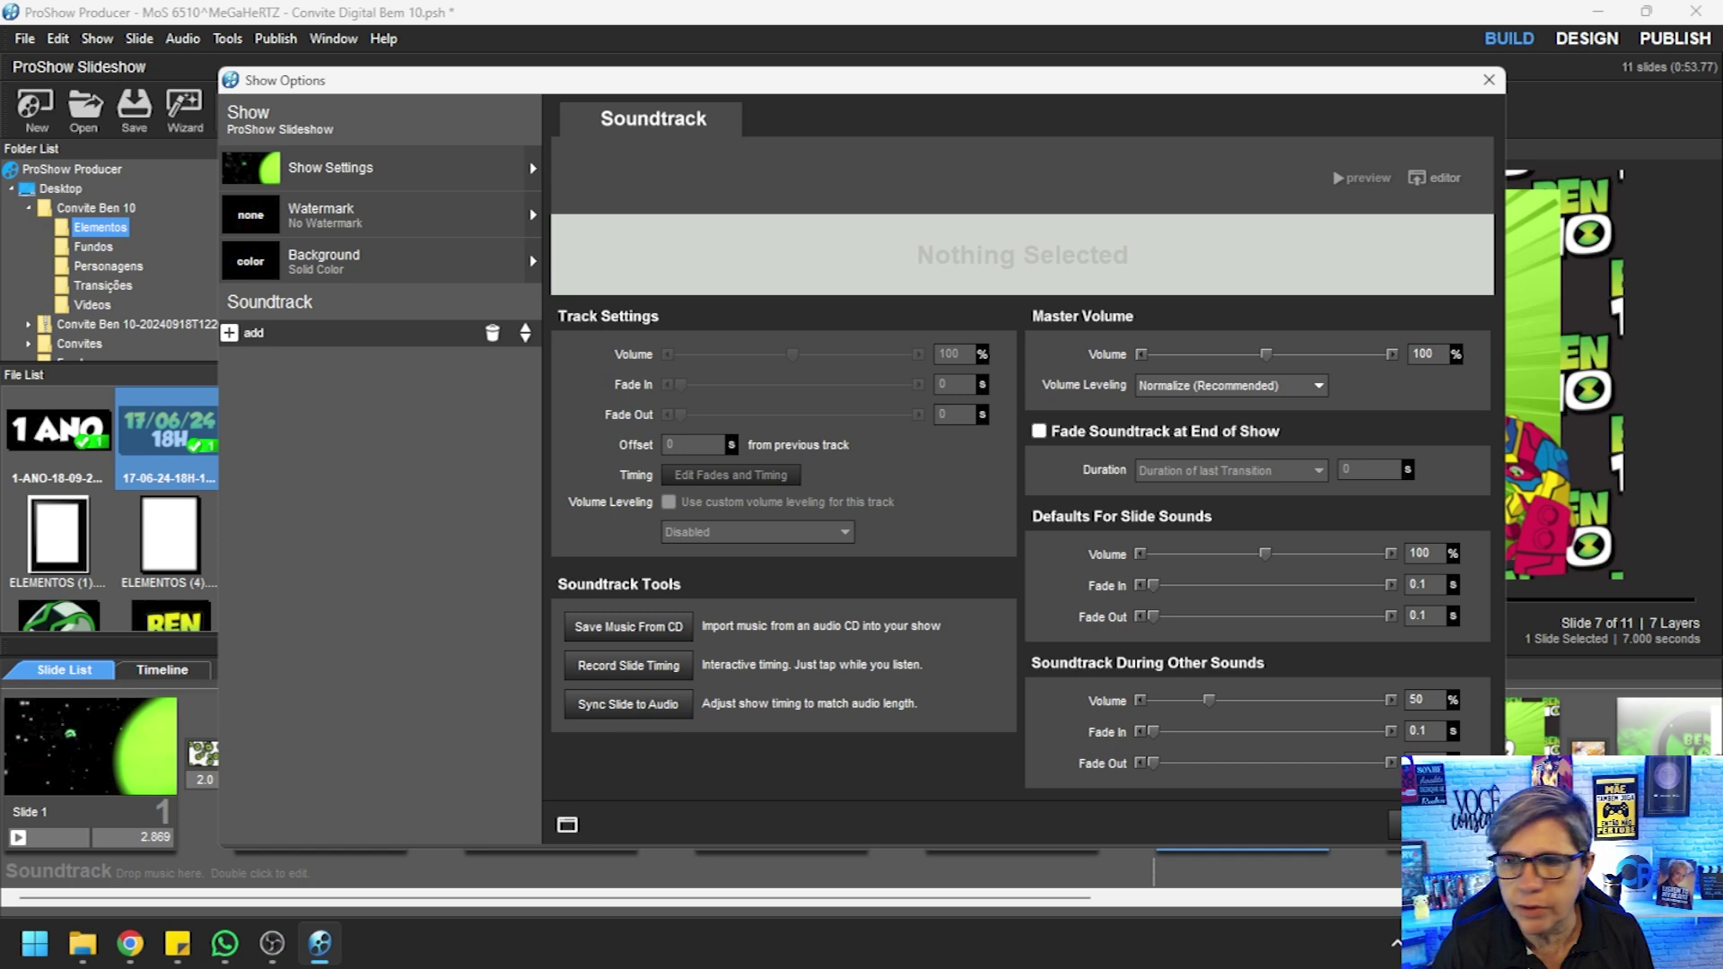
click(1427, 823)
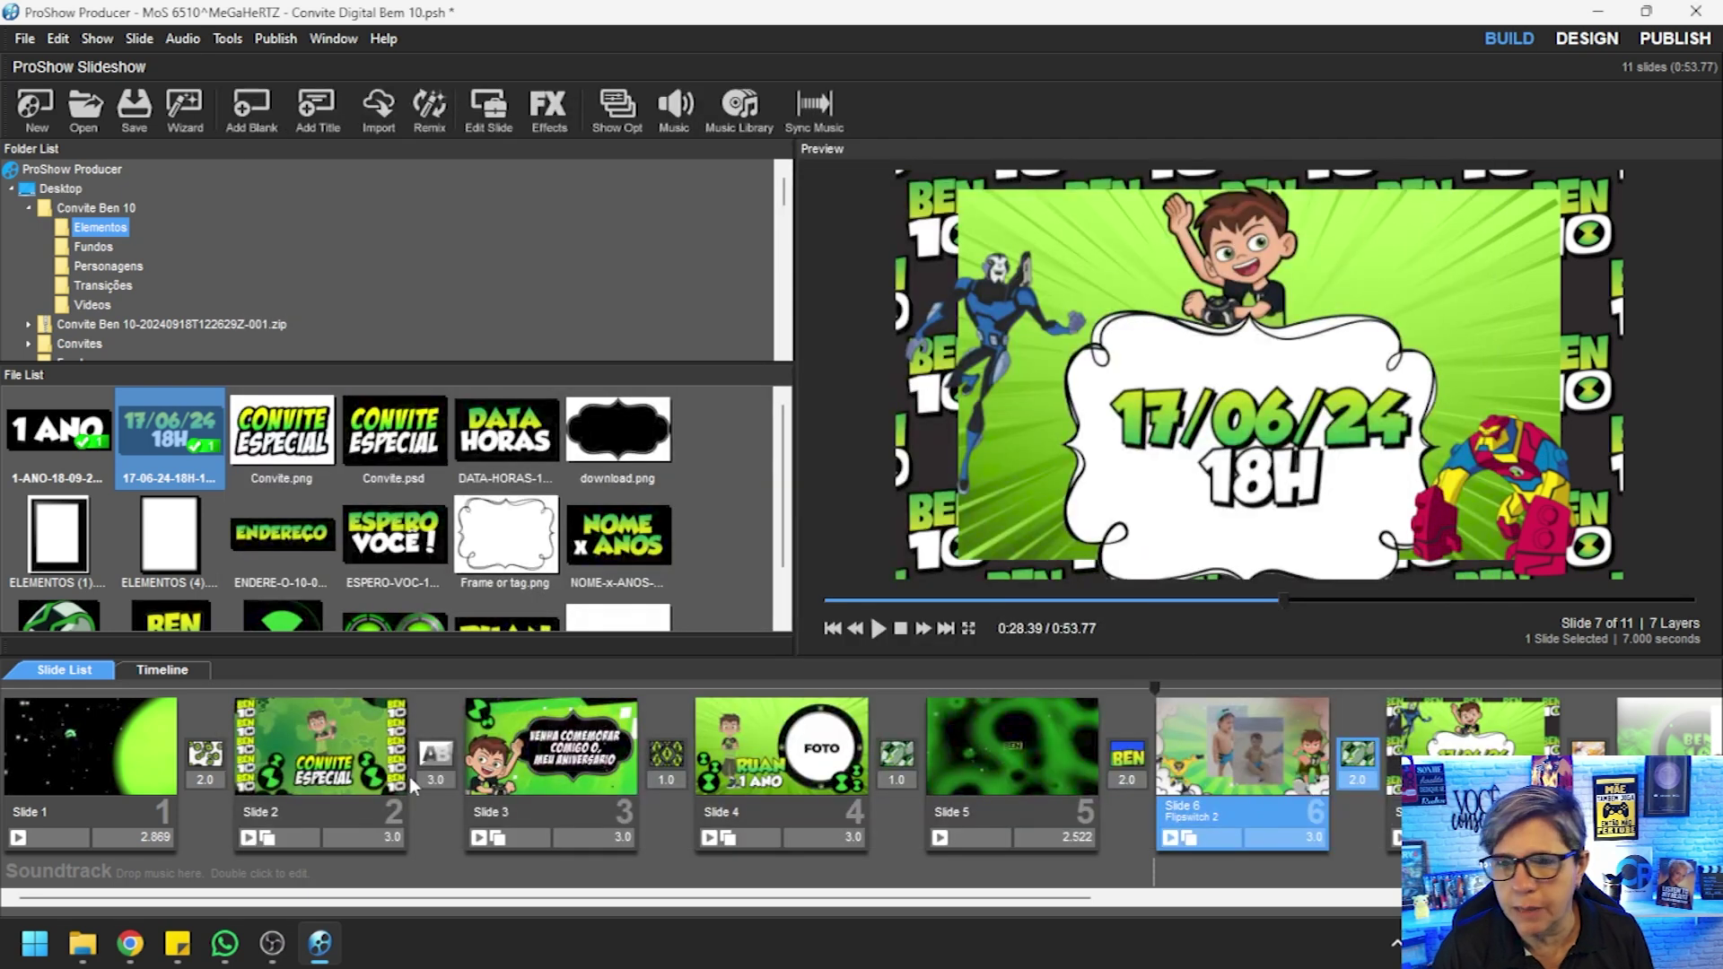
Add "Ben 10 Reboot intro, but in Original Series style.mp3" from the Videos folder as soundtrack, with 100% volume during other sounds, and accept
double_click(90, 878)
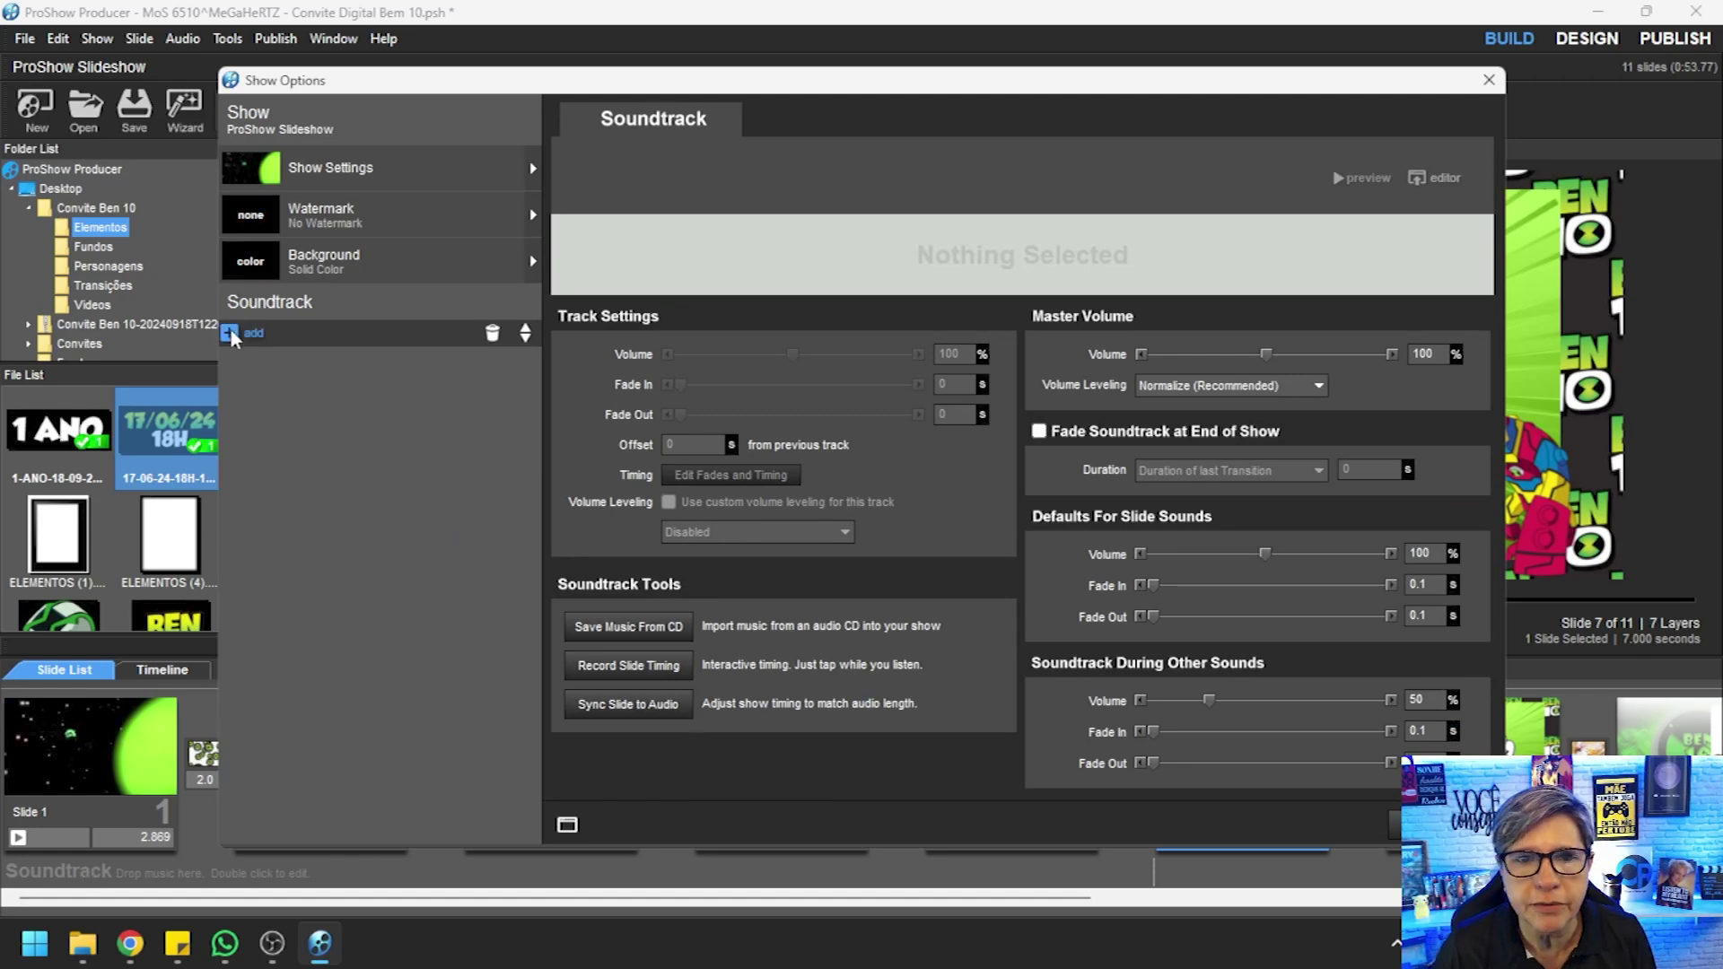
click(230, 334)
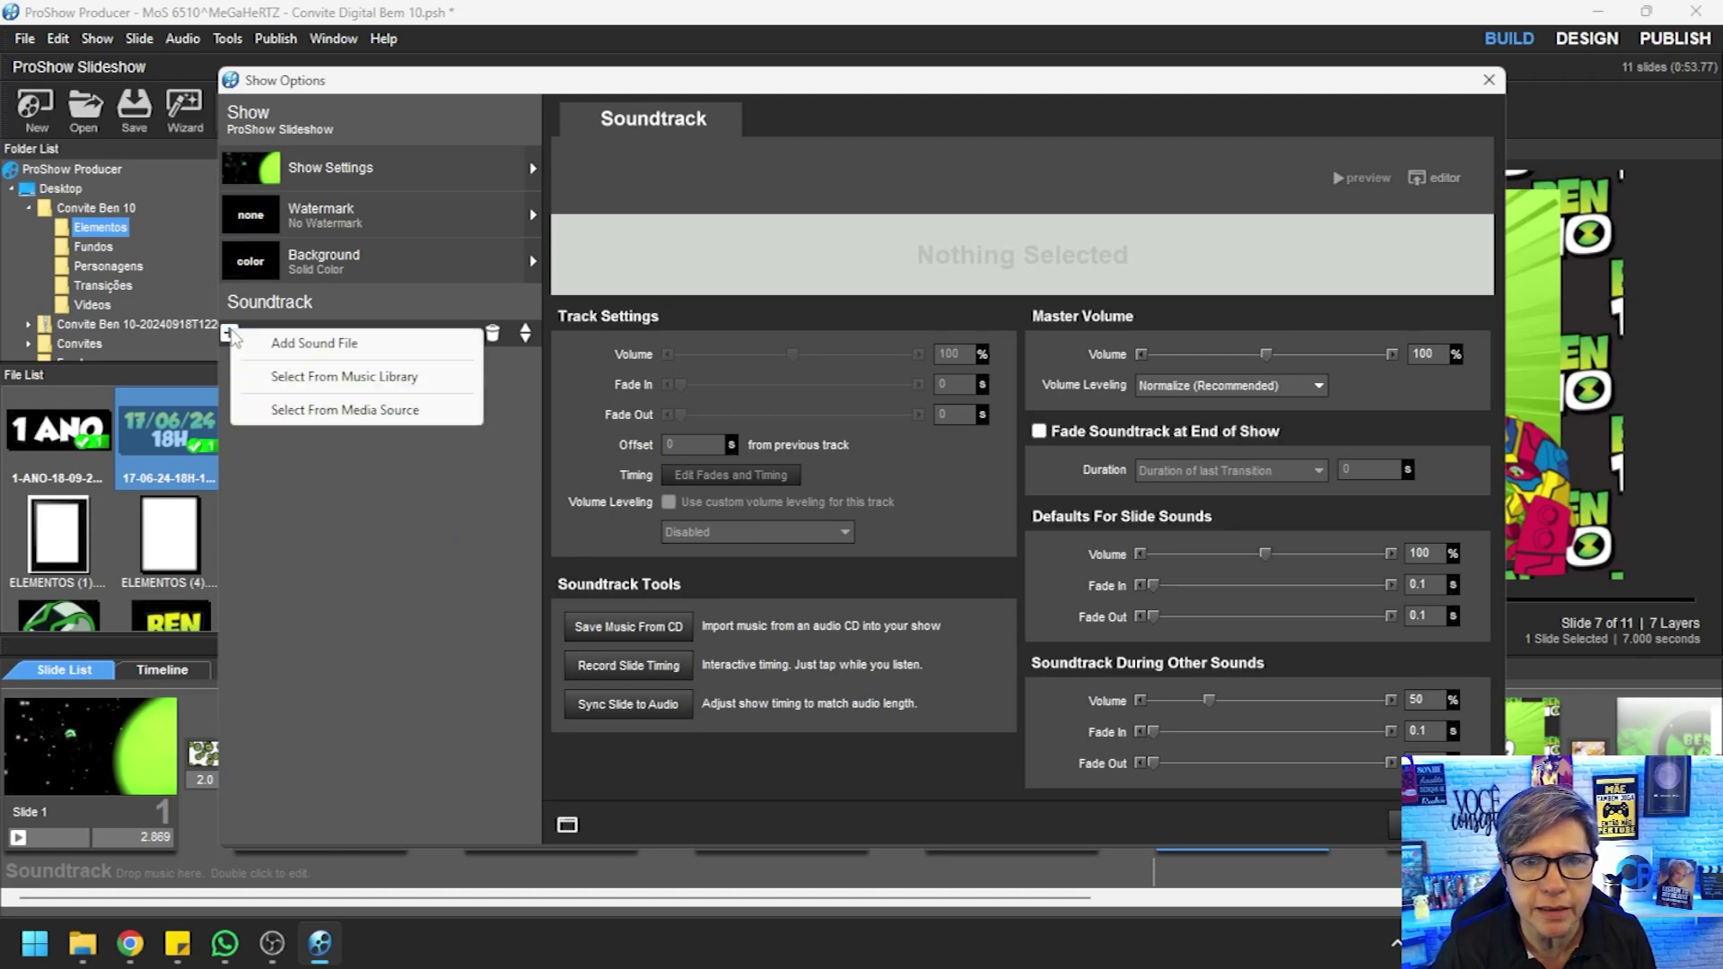
click(311, 344)
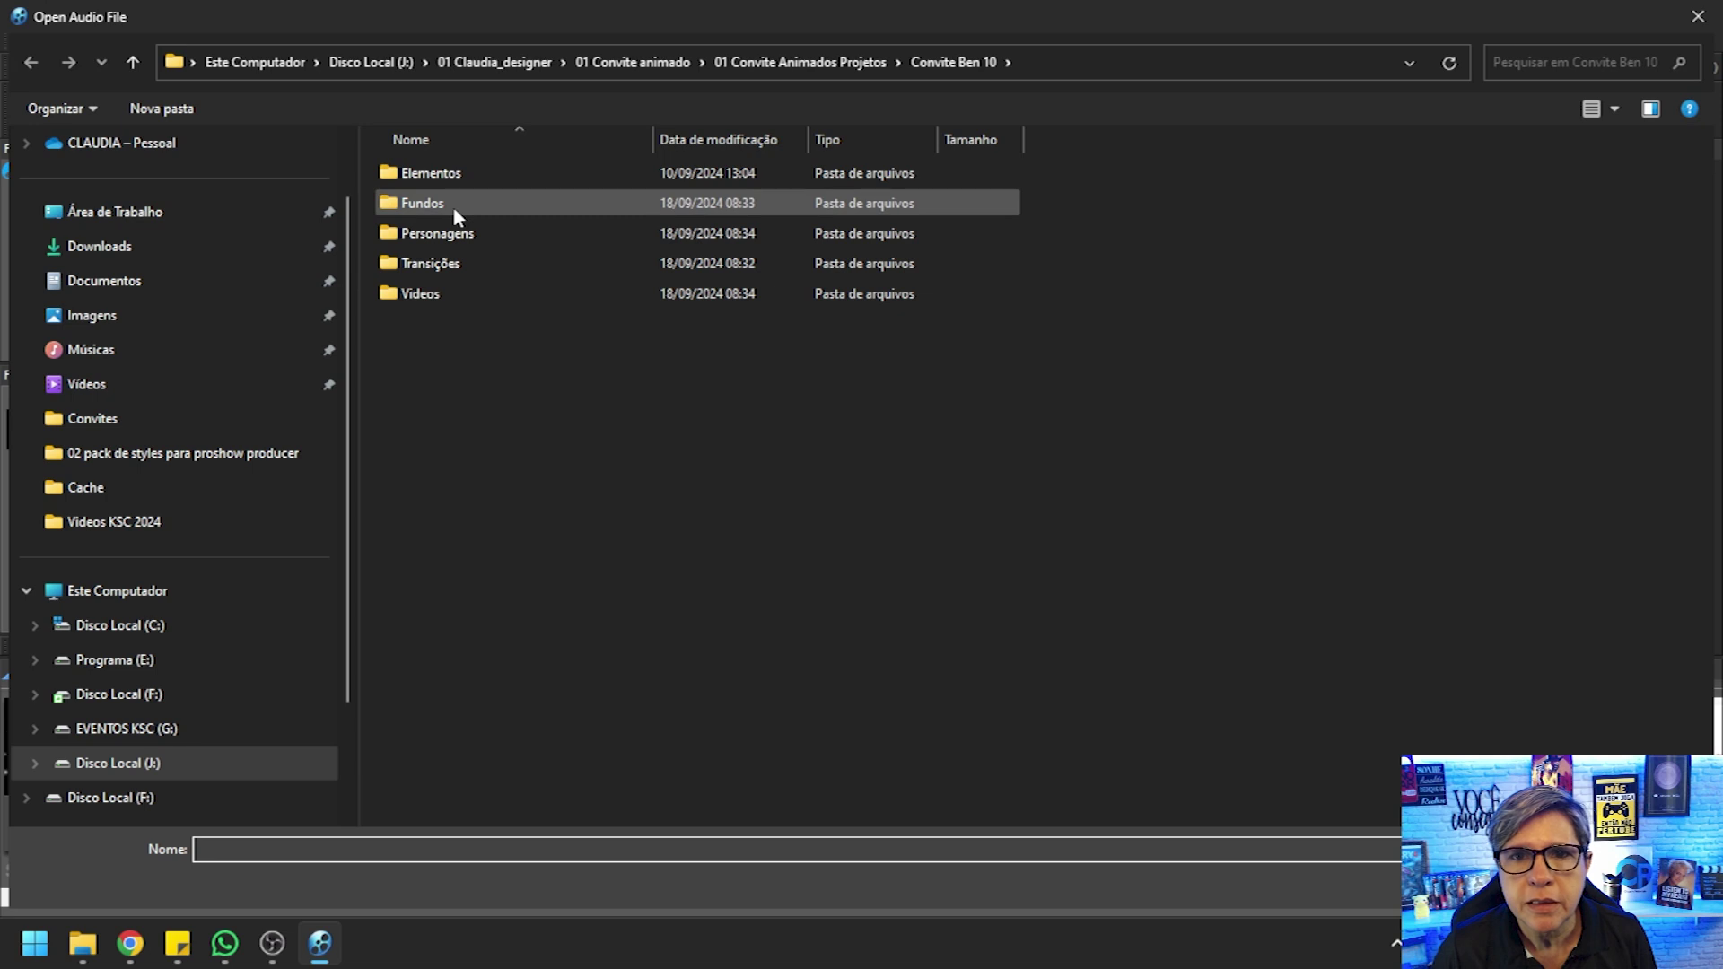
click(134, 61)
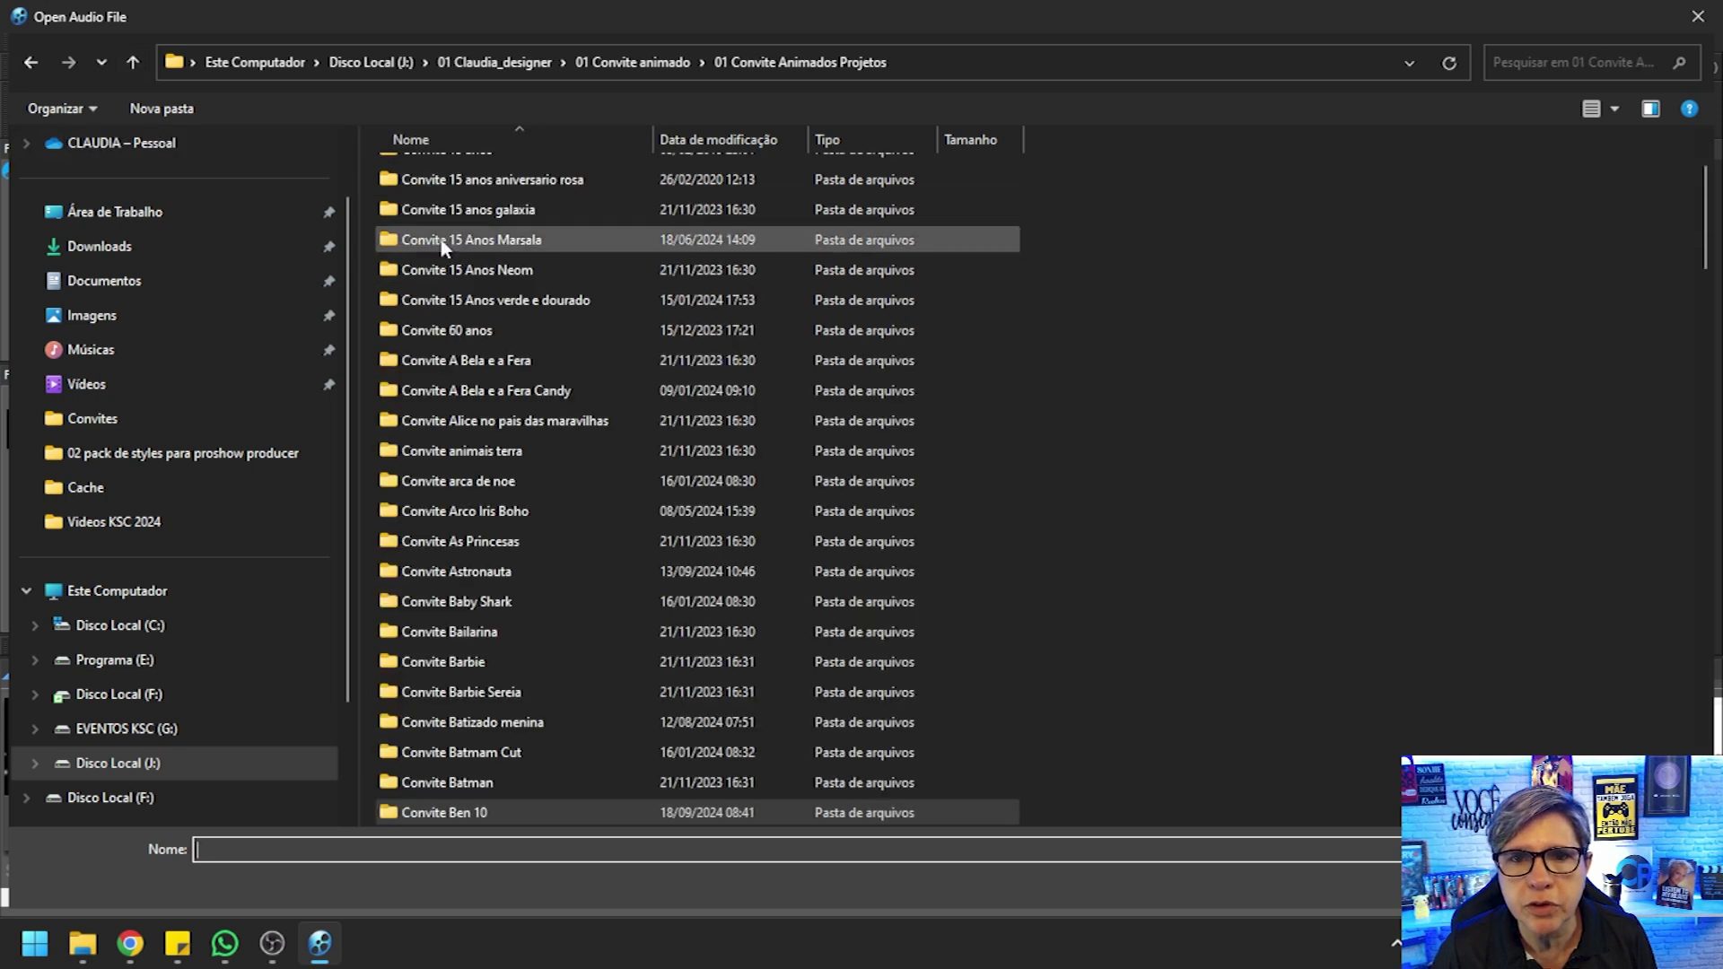
double_click(459, 813)
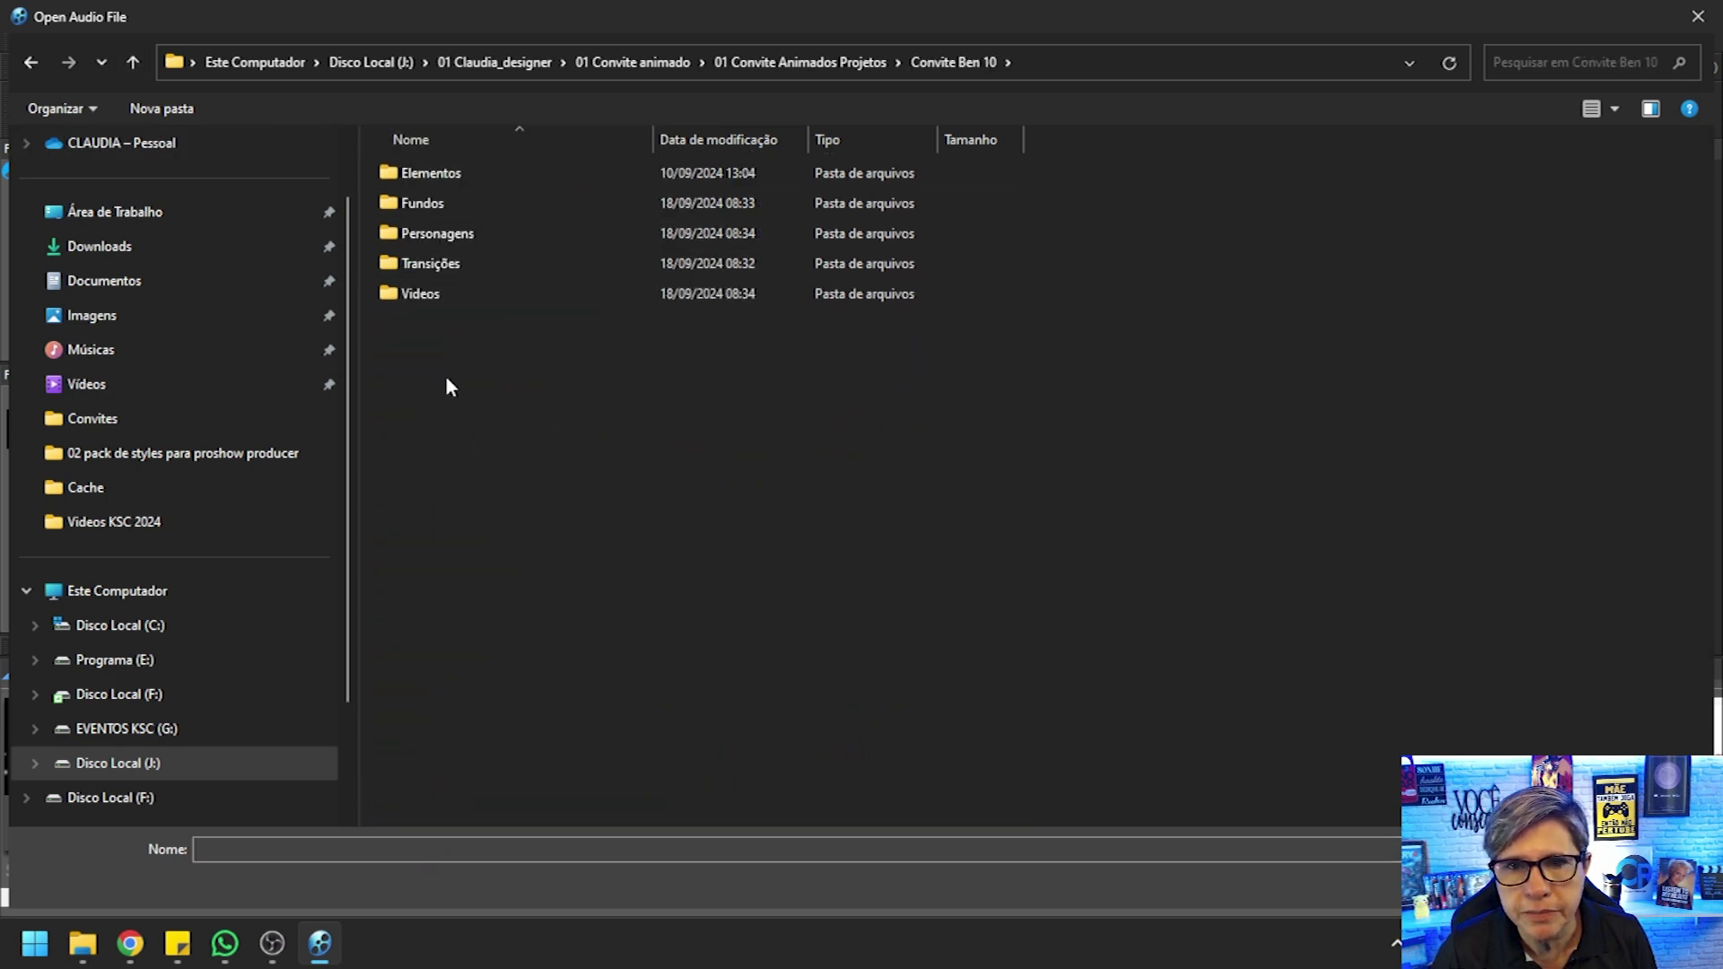
double_click(425, 293)
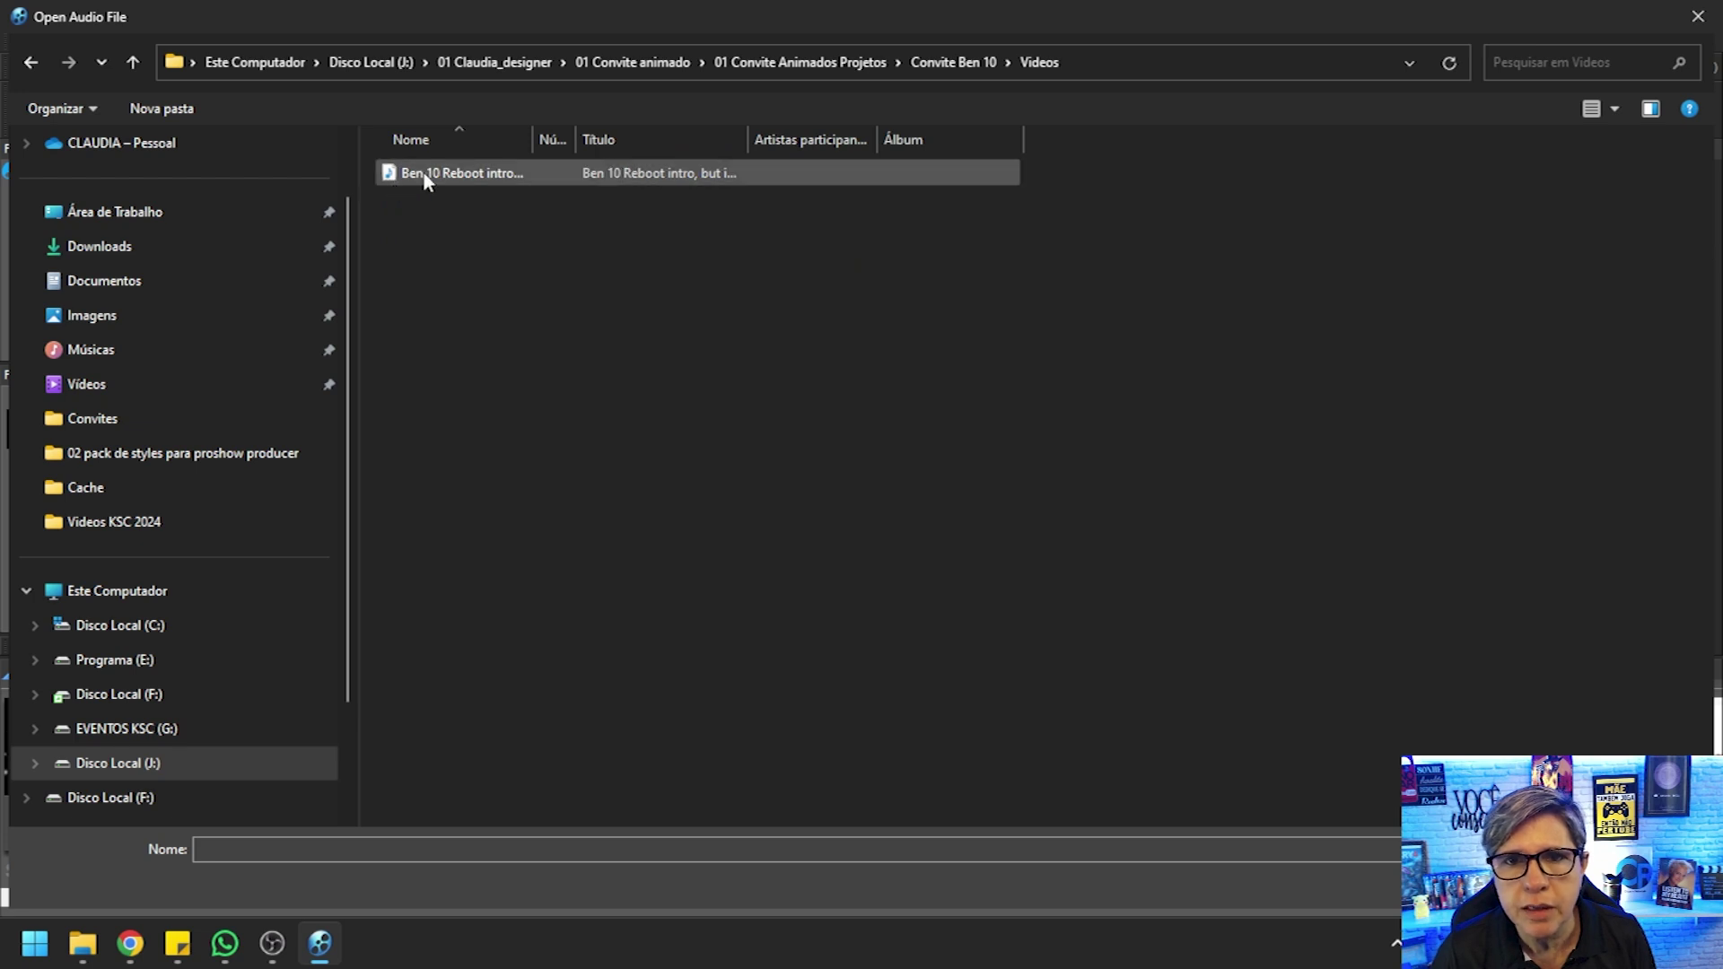
click(131, 62)
double_click(429, 292)
click(423, 173)
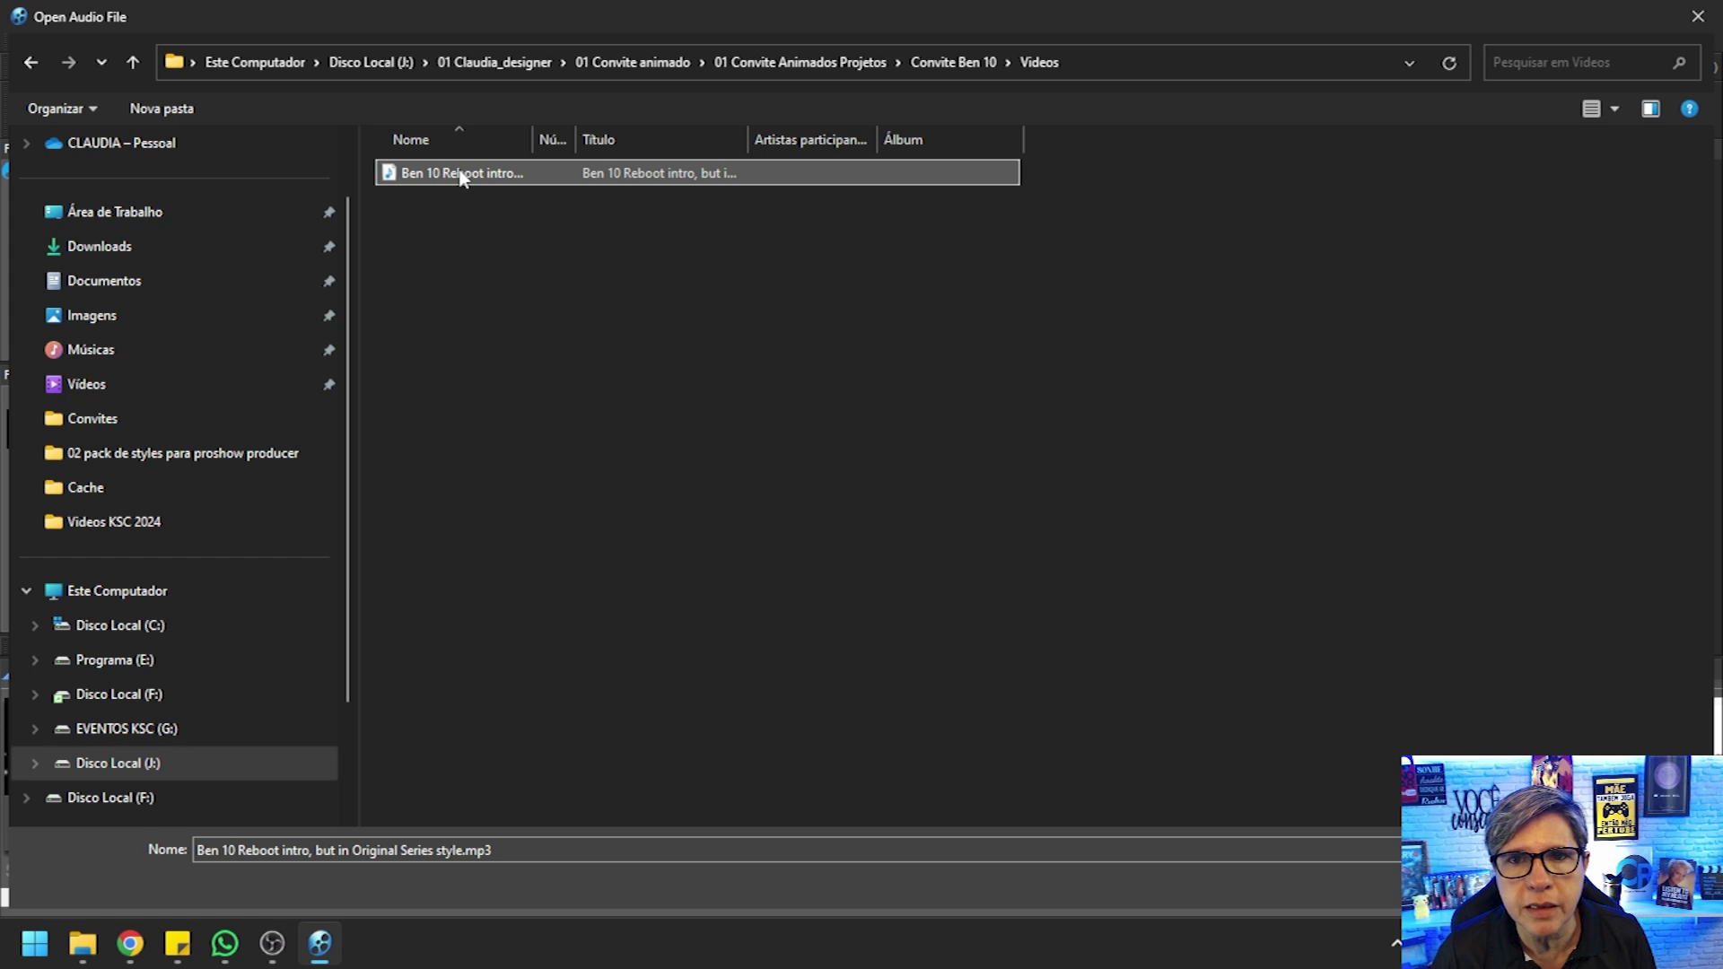
drag(534, 139, 588, 139)
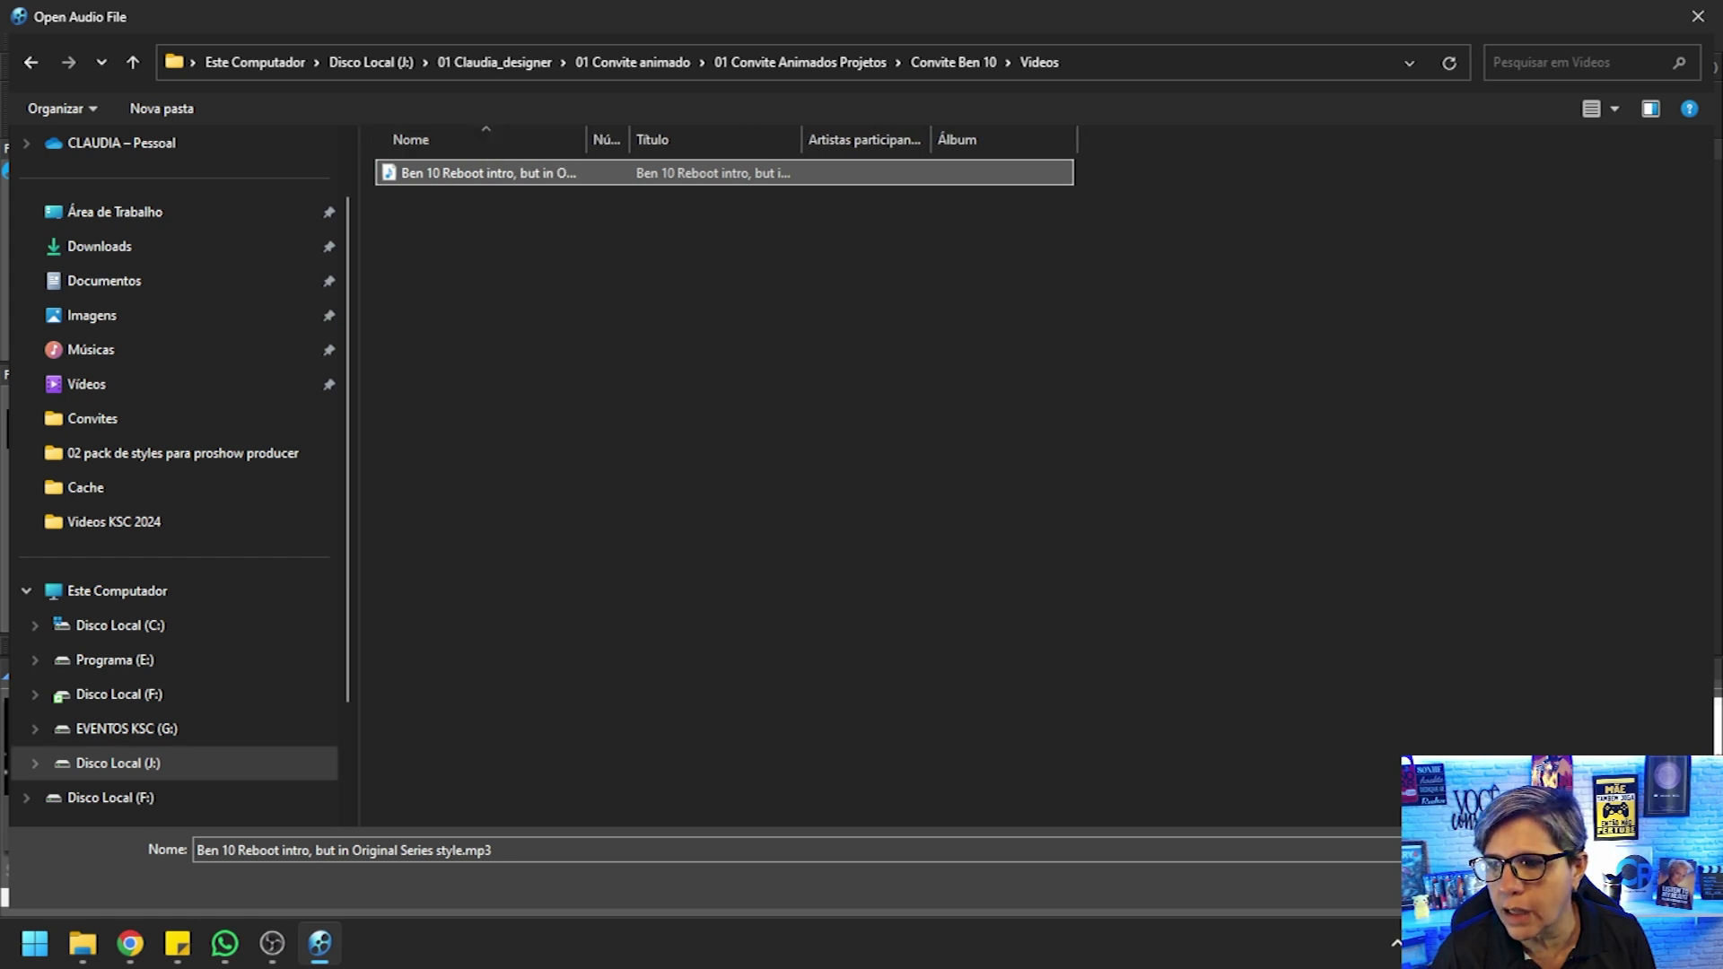
key(Return)
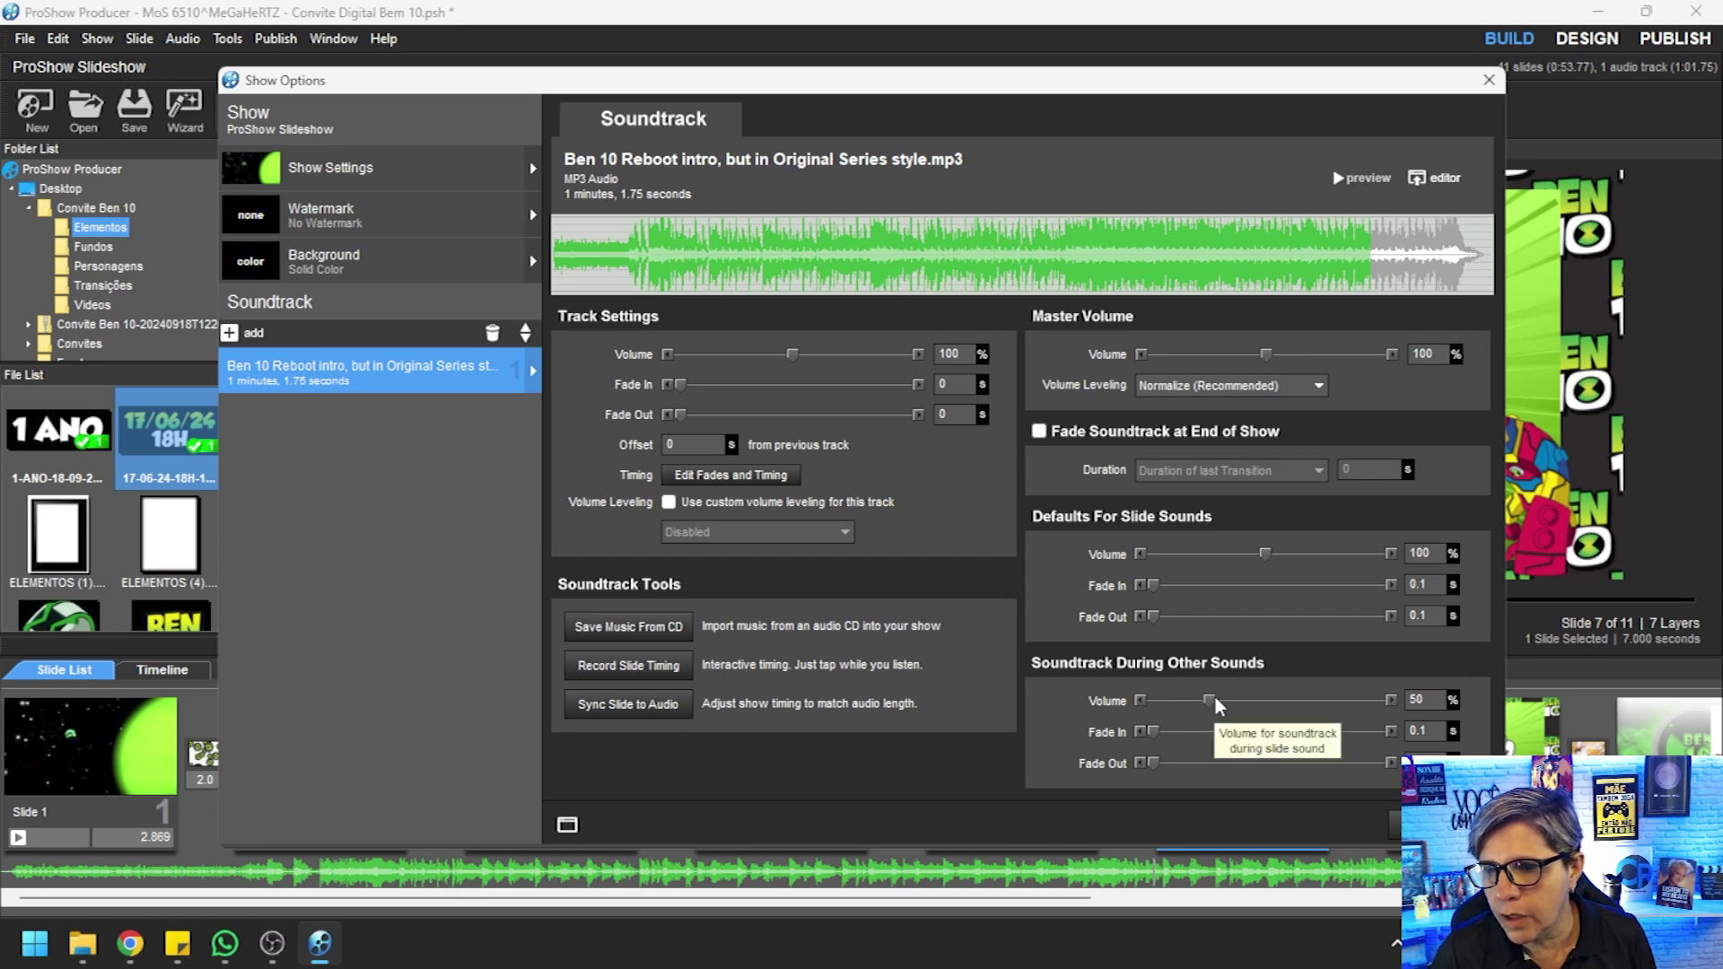
drag(1215, 700, 1271, 698)
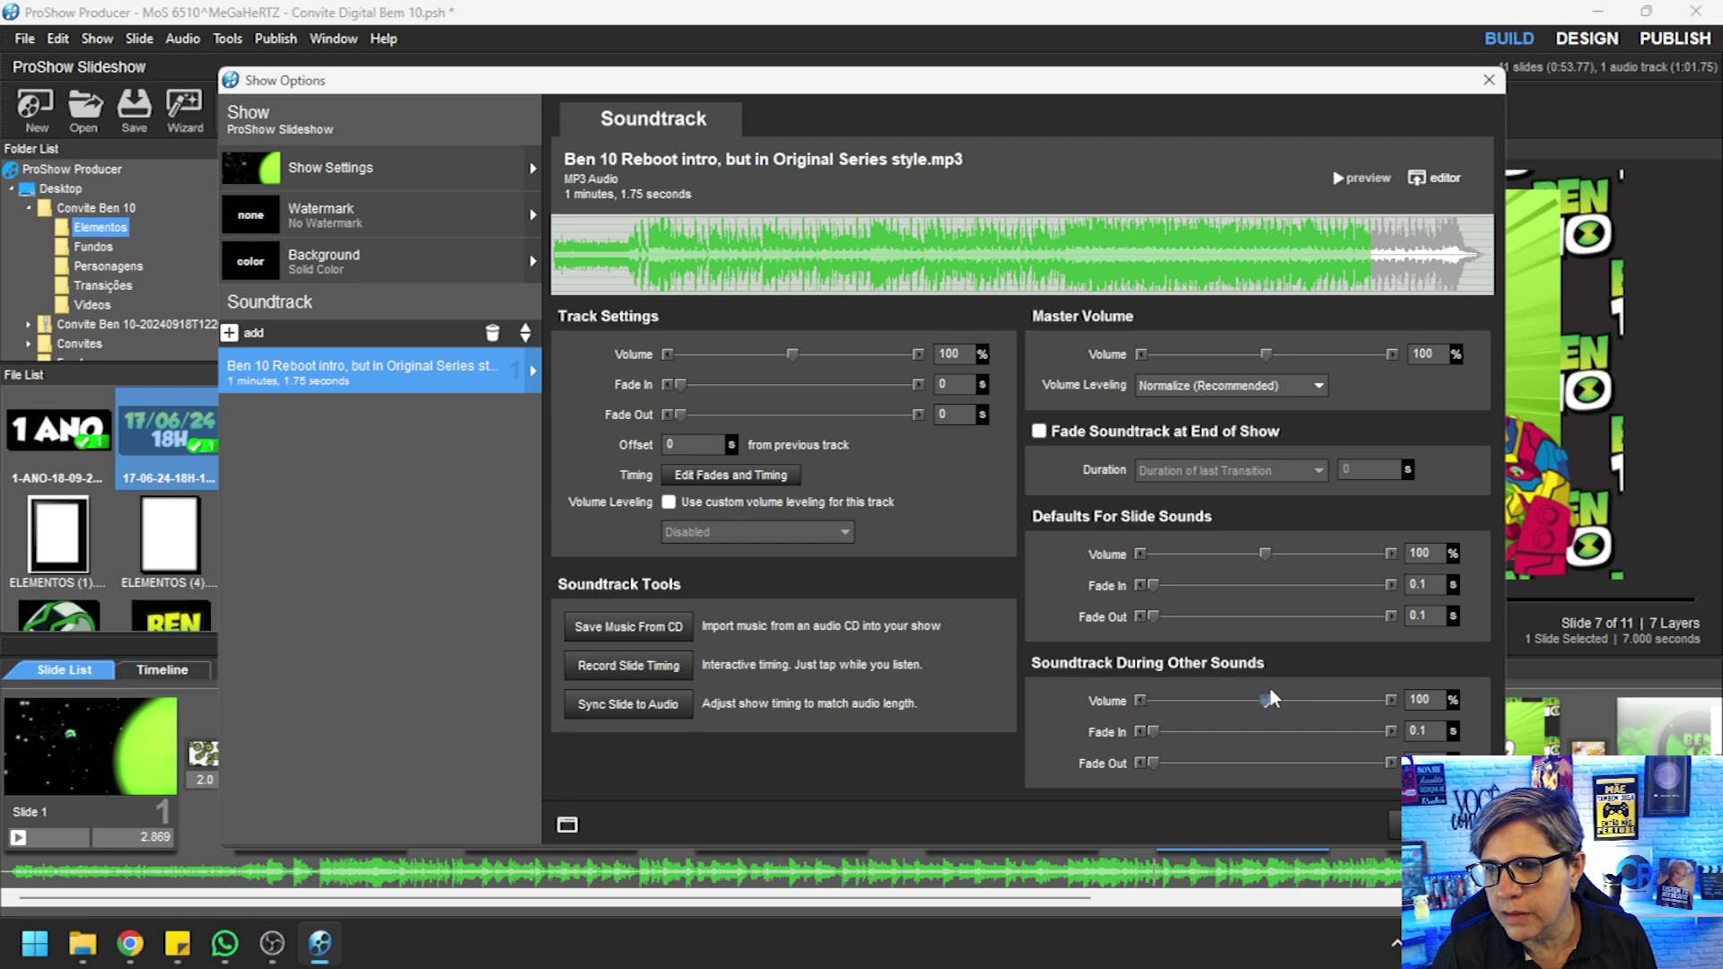
click(1396, 824)
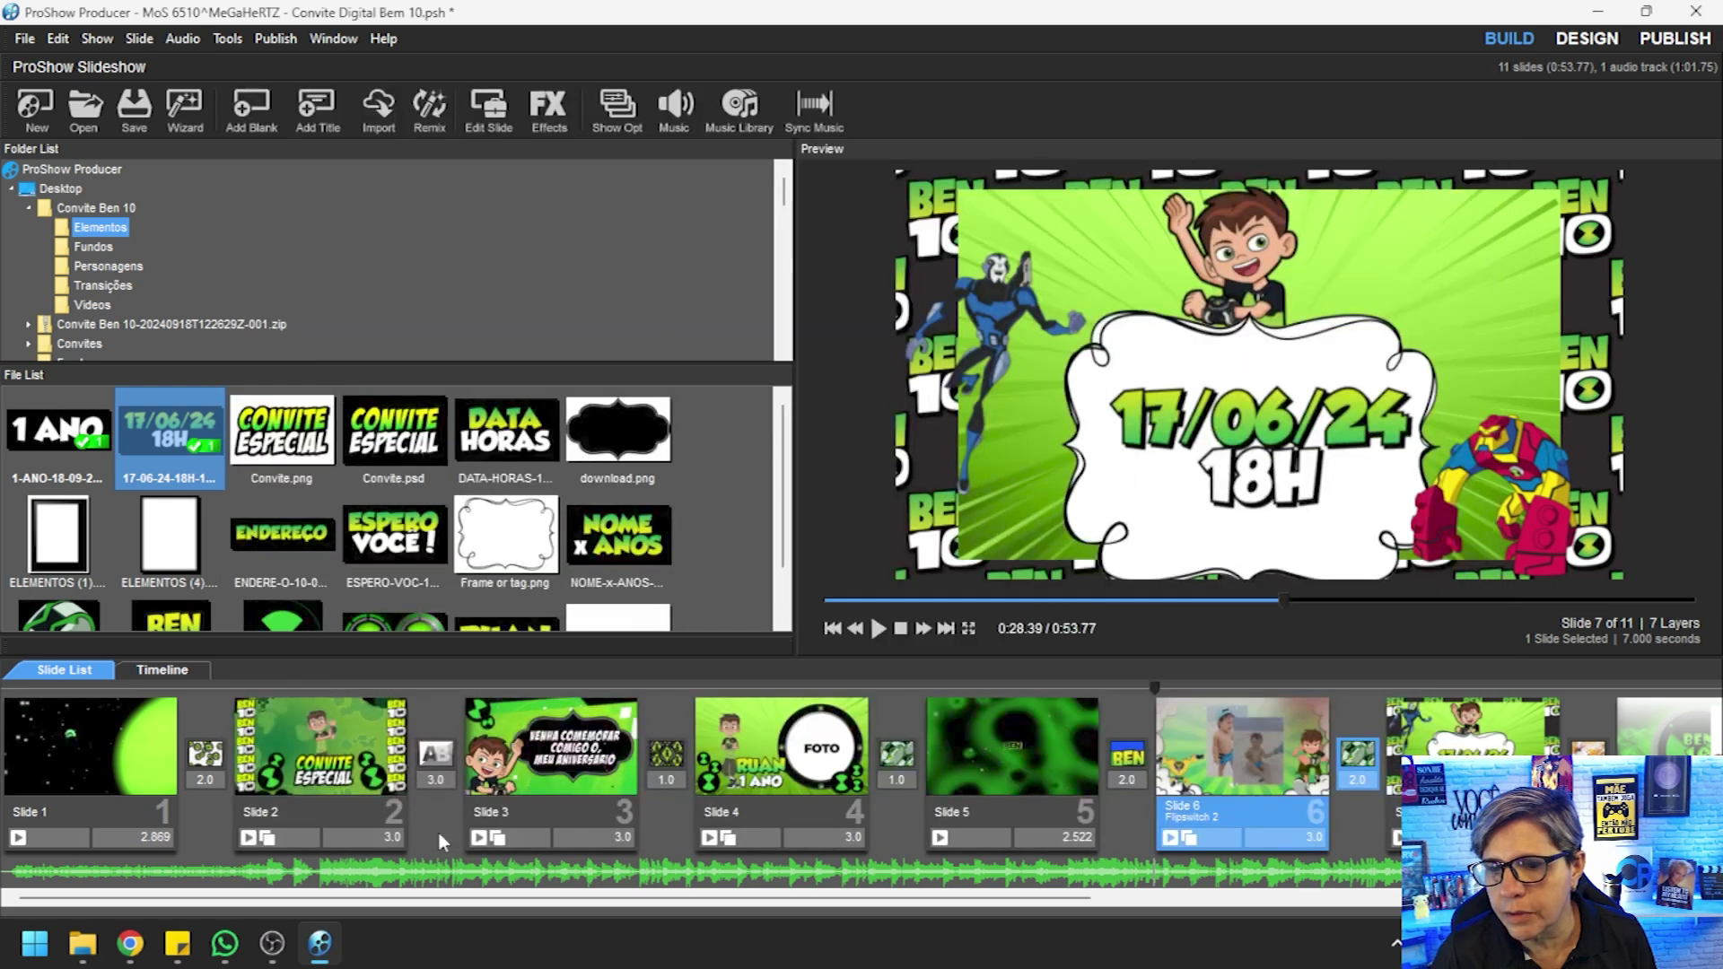
Preview the slideshow with its soundtrack from the first slide, stop playback, and return to the start
click(11, 688)
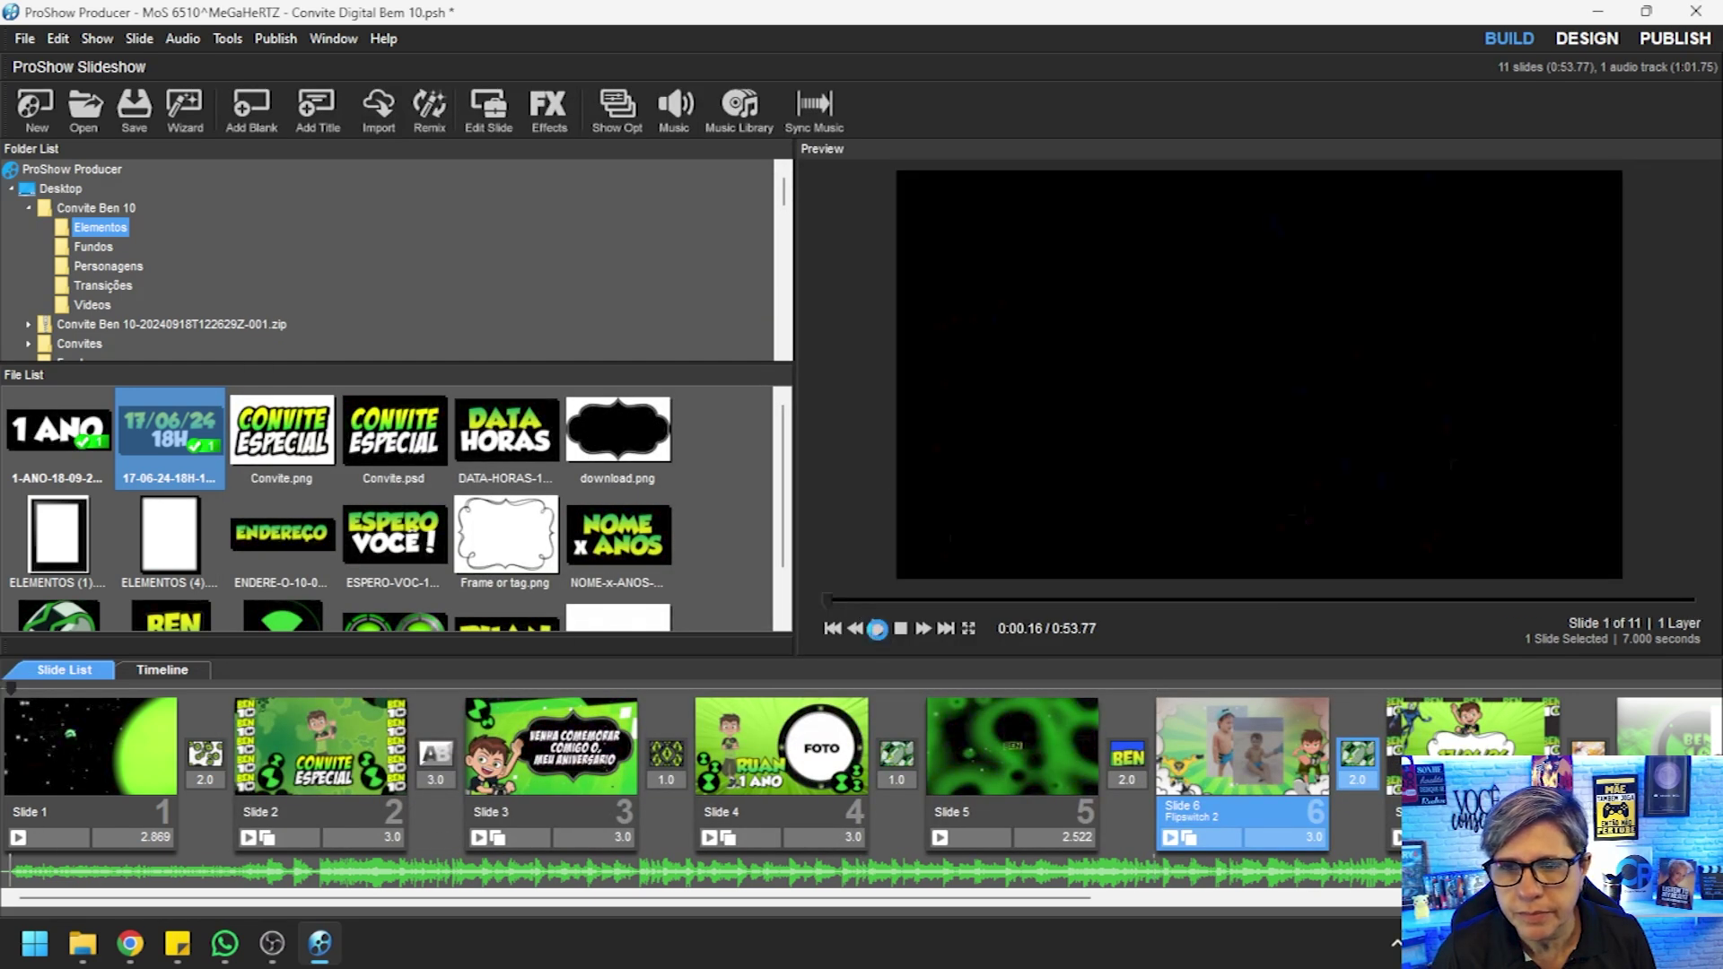
click(877, 629)
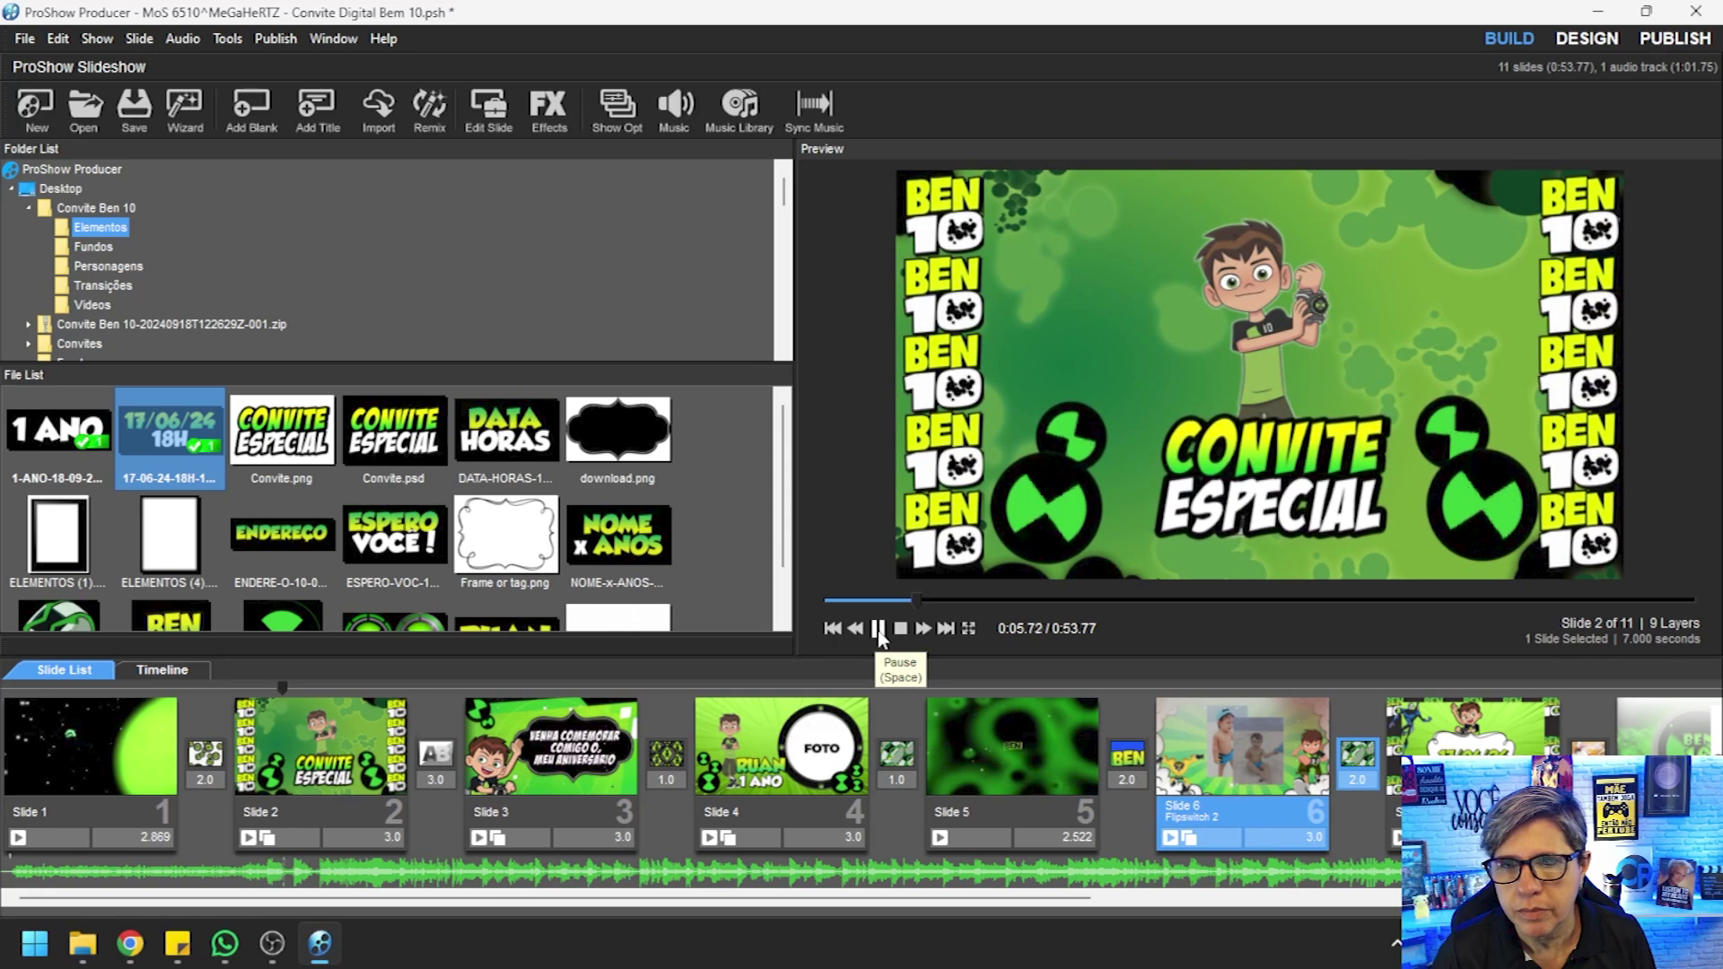
click(878, 628)
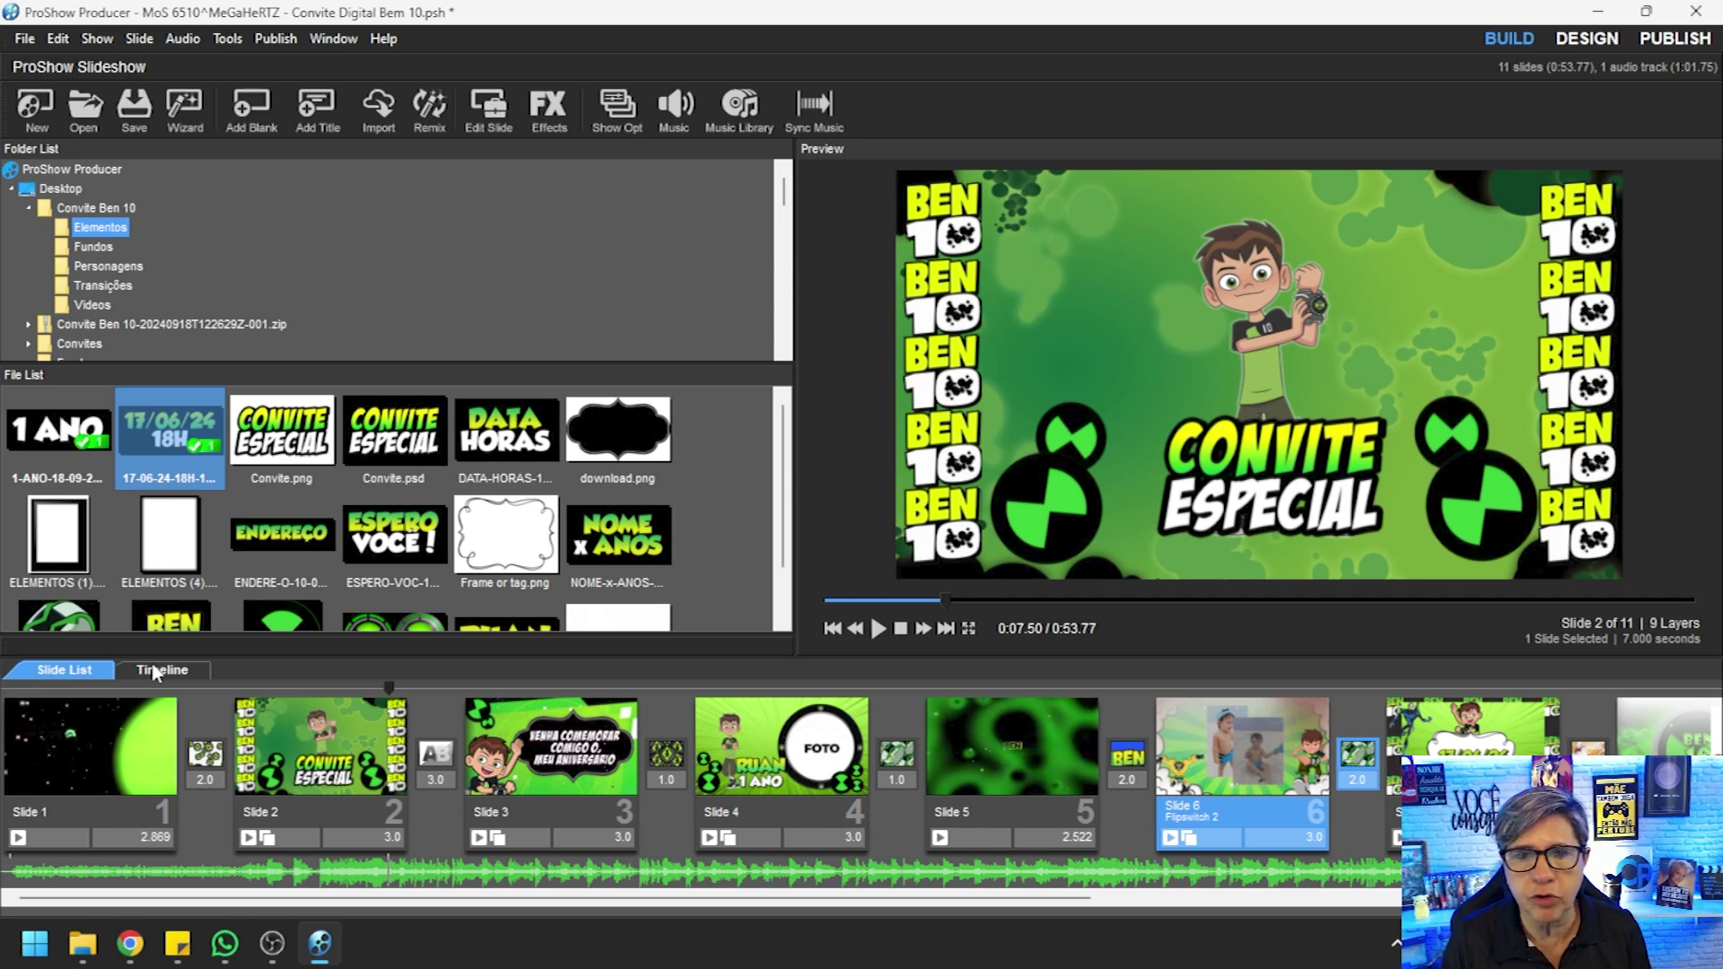
click(25, 687)
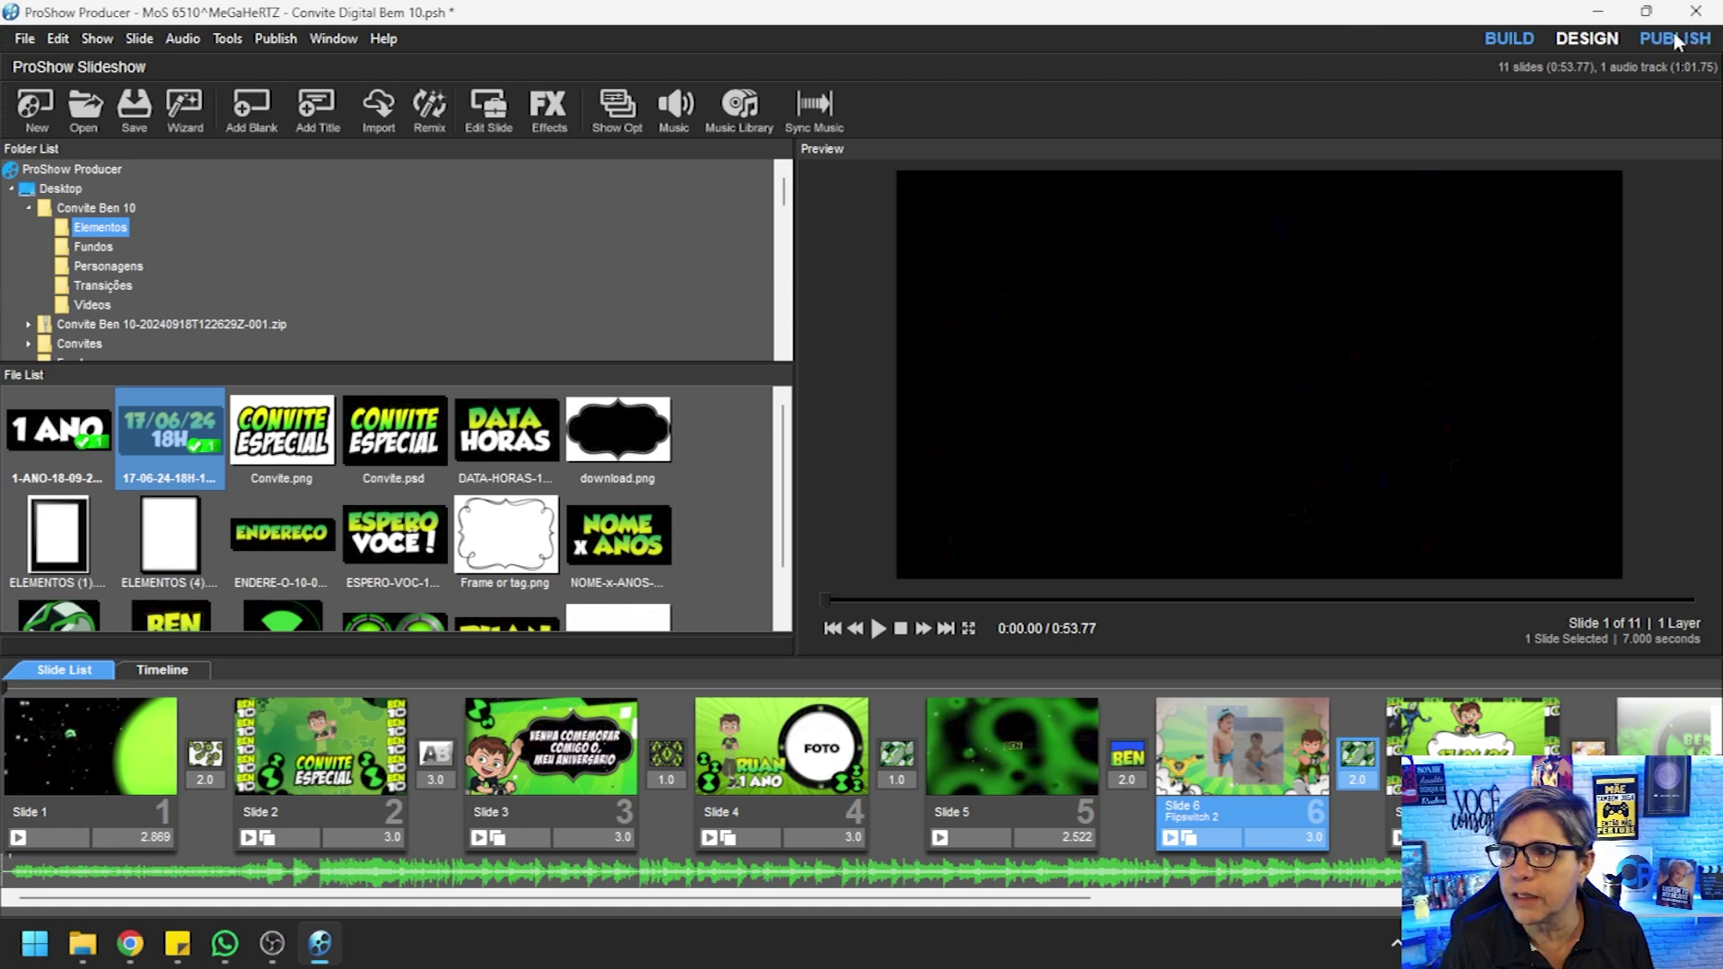
Publish the show as an MPEG-4 720p (HD) video and choose the desktop folder Convite Ben 10 as its destination
click(1675, 41)
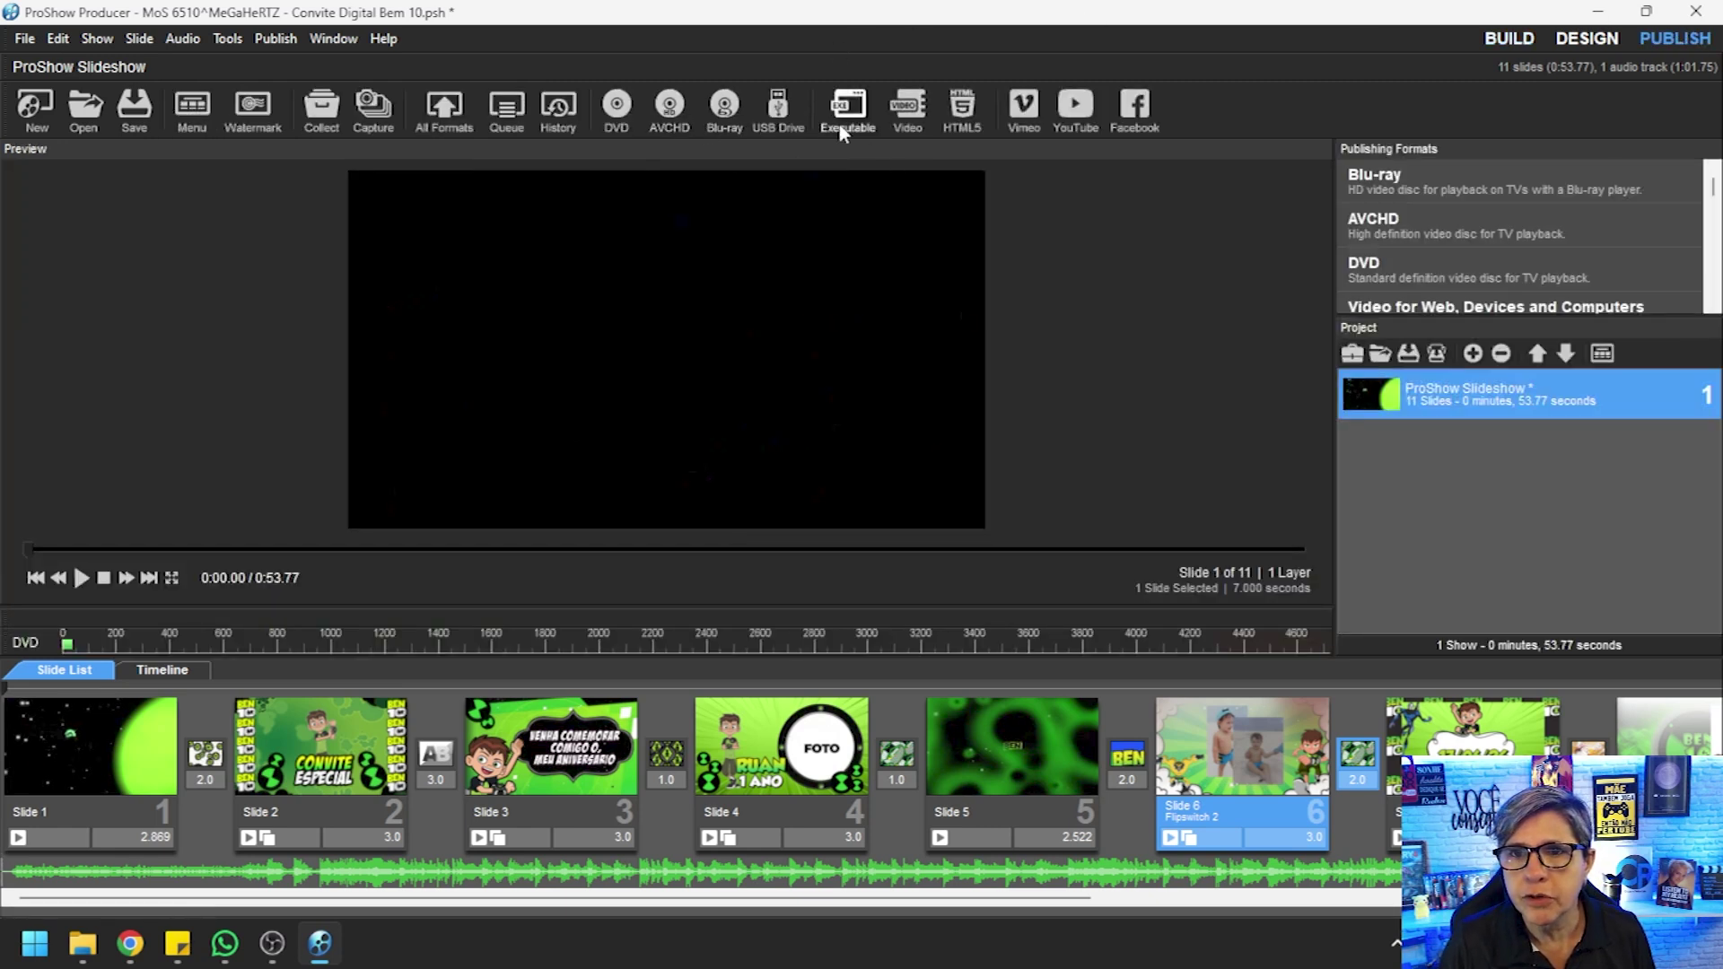
click(906, 124)
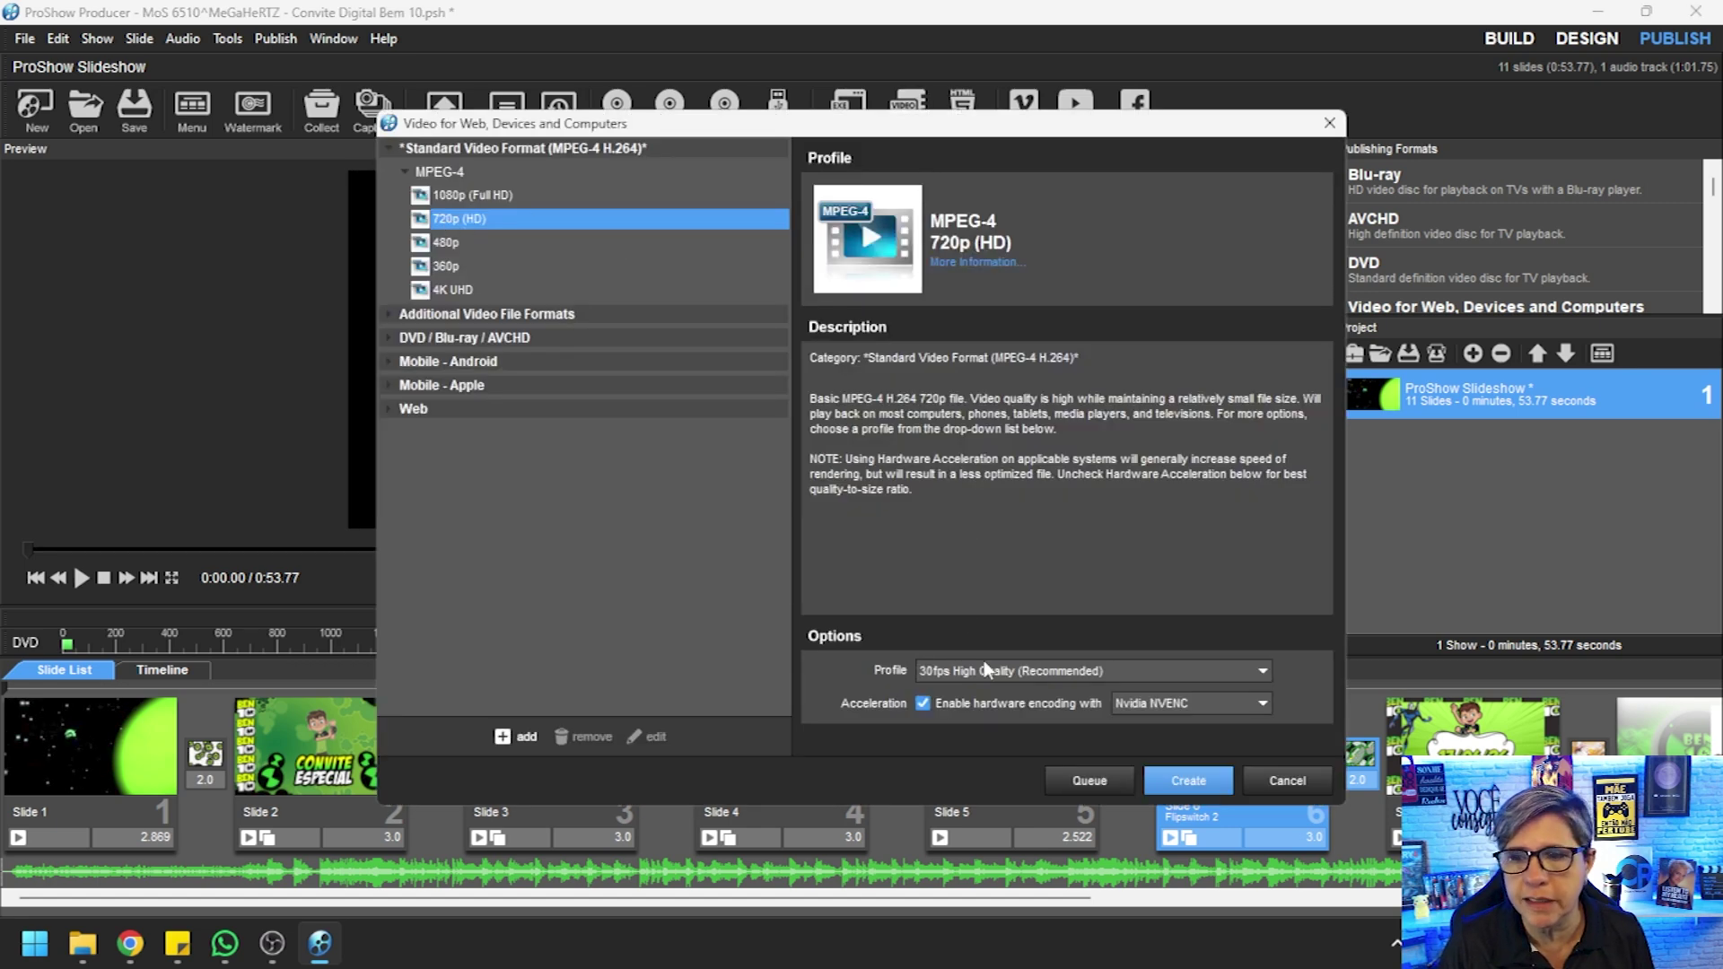
click(1189, 780)
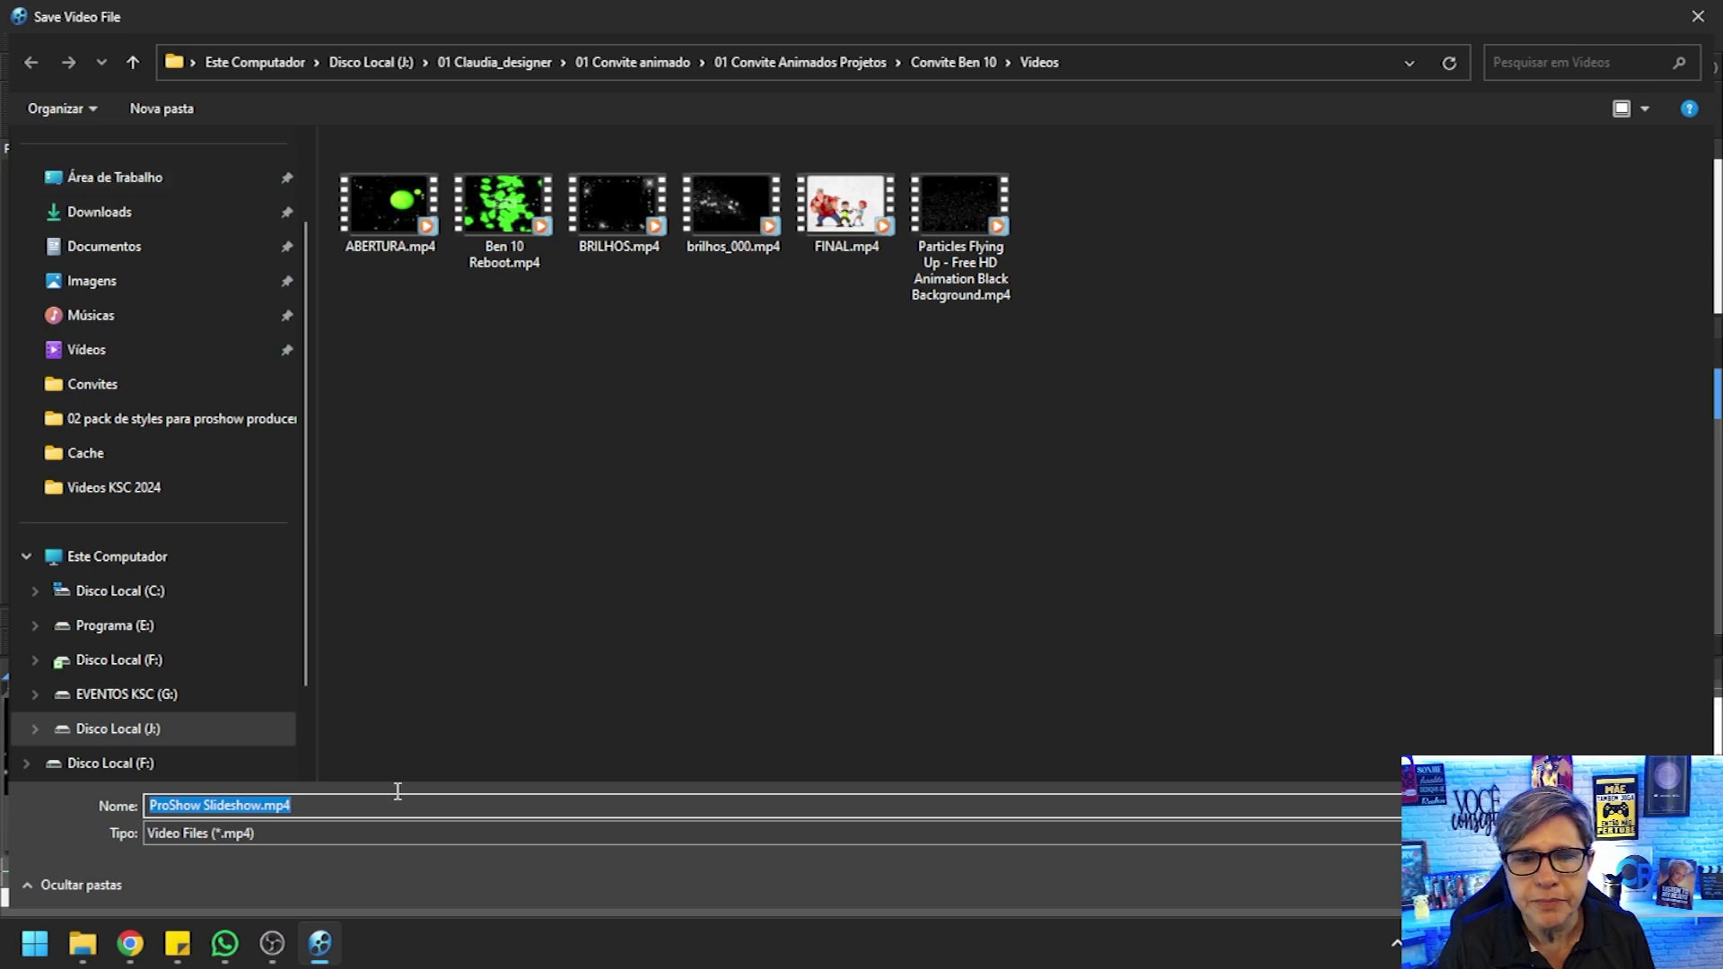
click(174, 184)
double_click(395, 197)
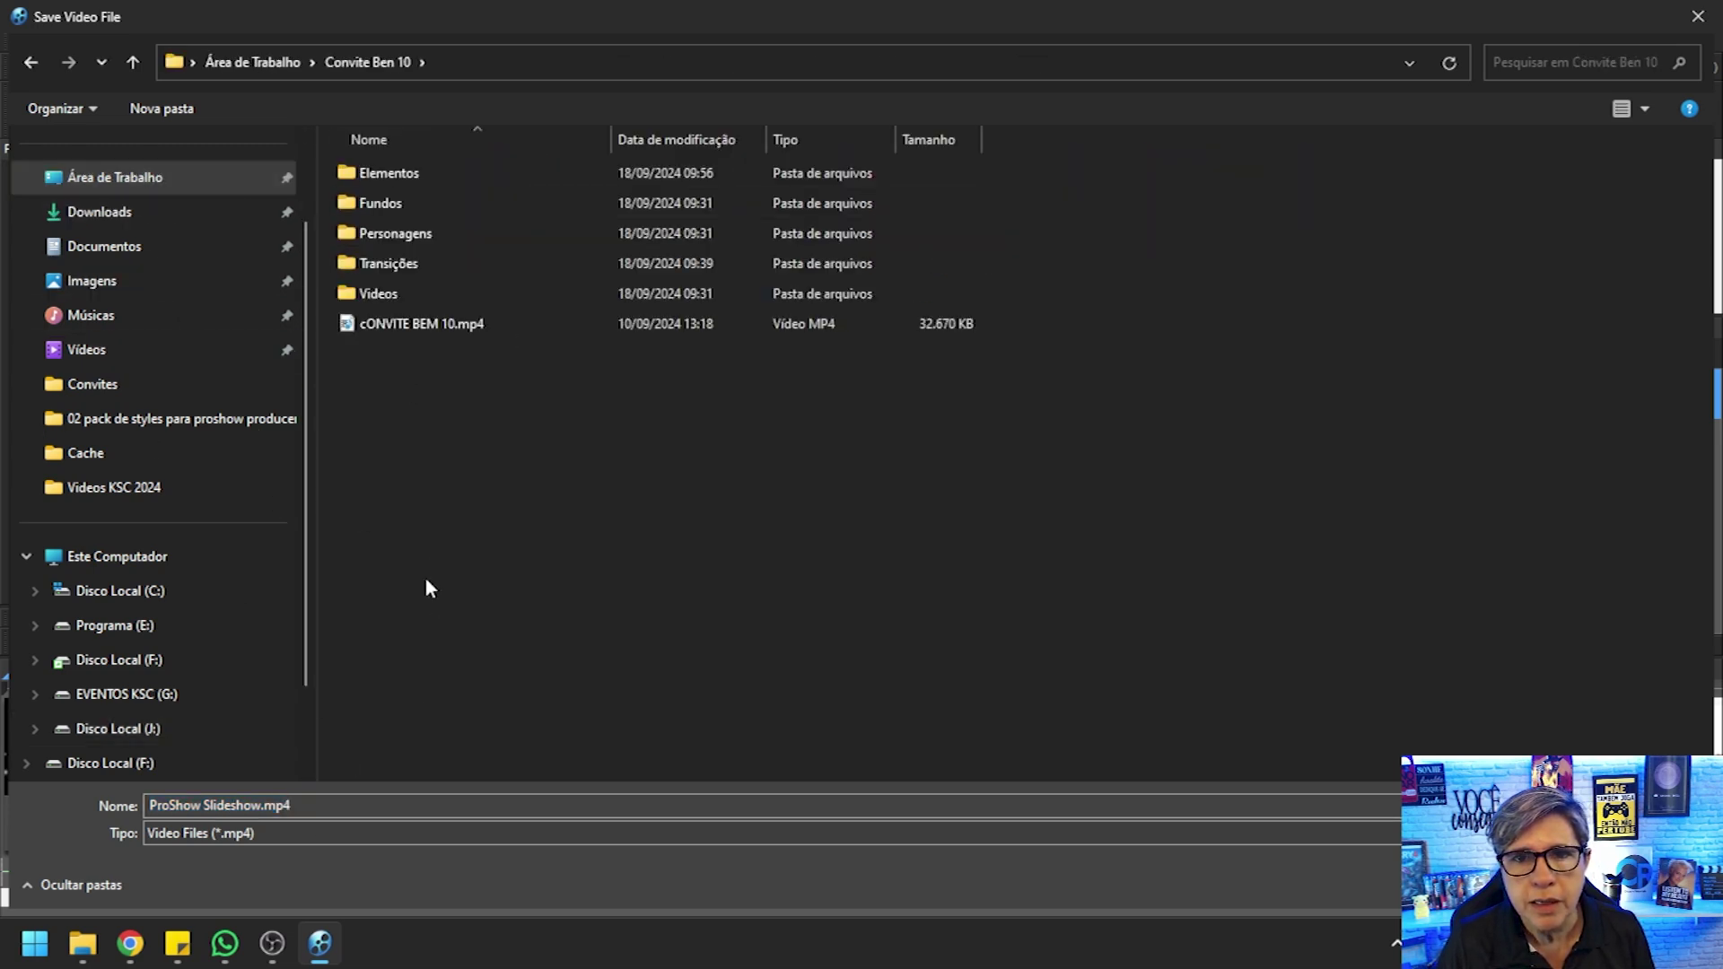
Name the video file CONVITE BEM 10, save it, and replace the existing file of that name
click(327, 805)
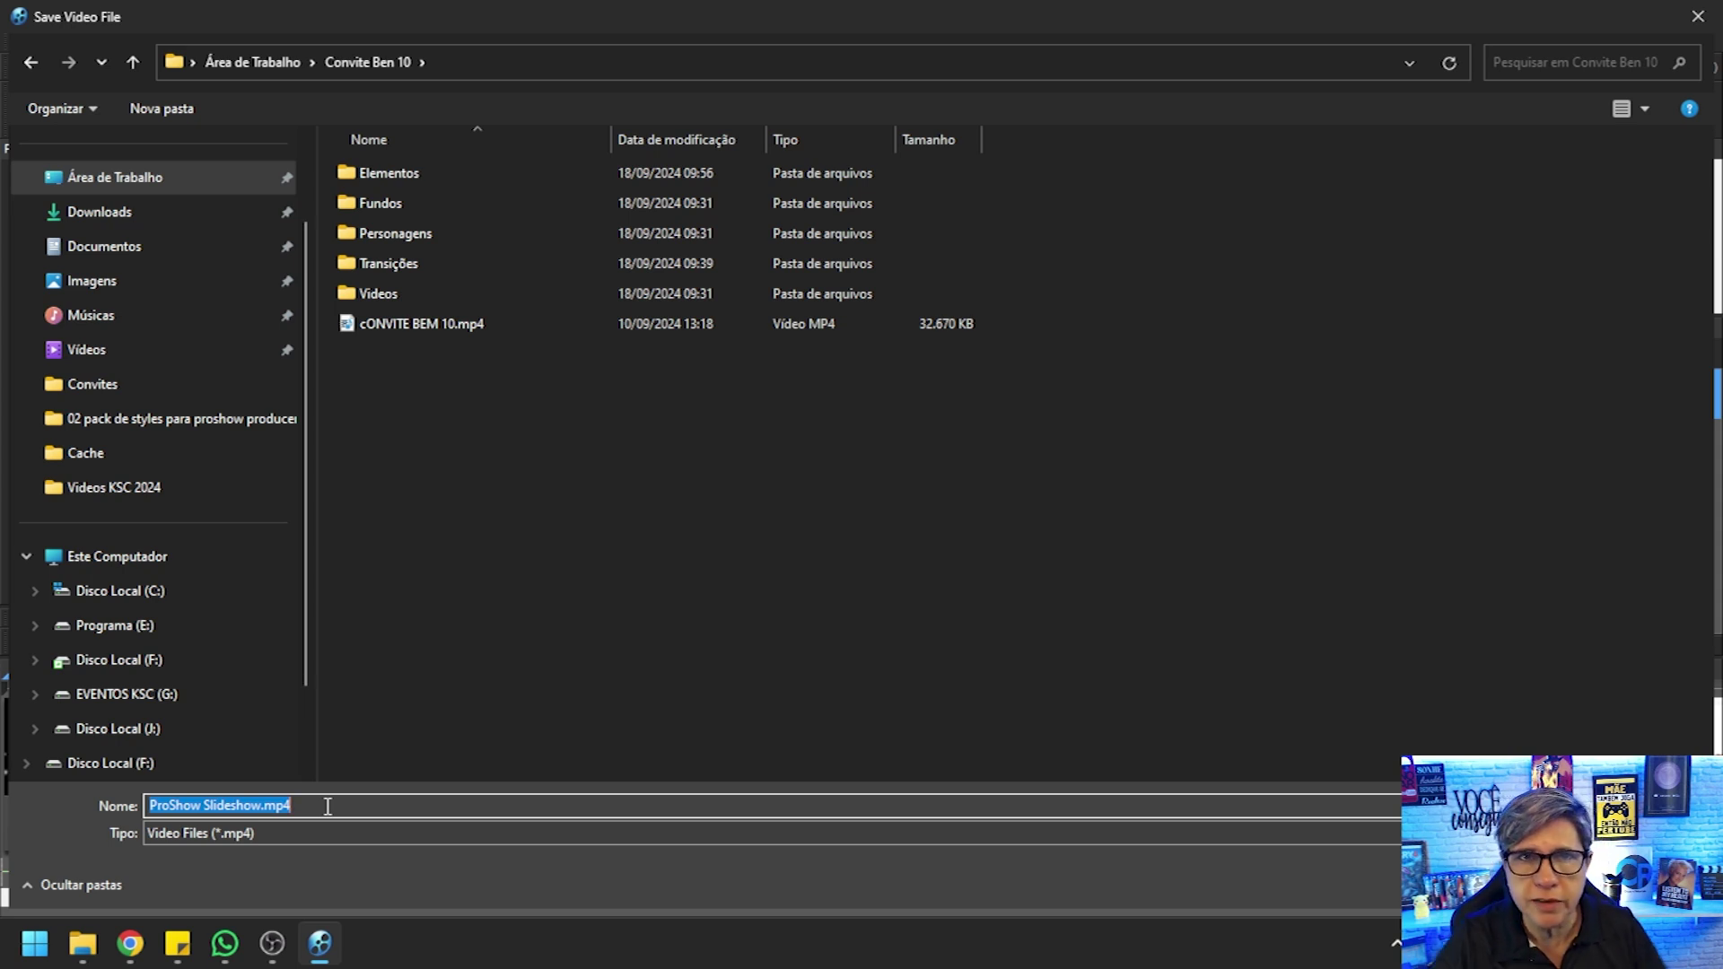
text(cO)
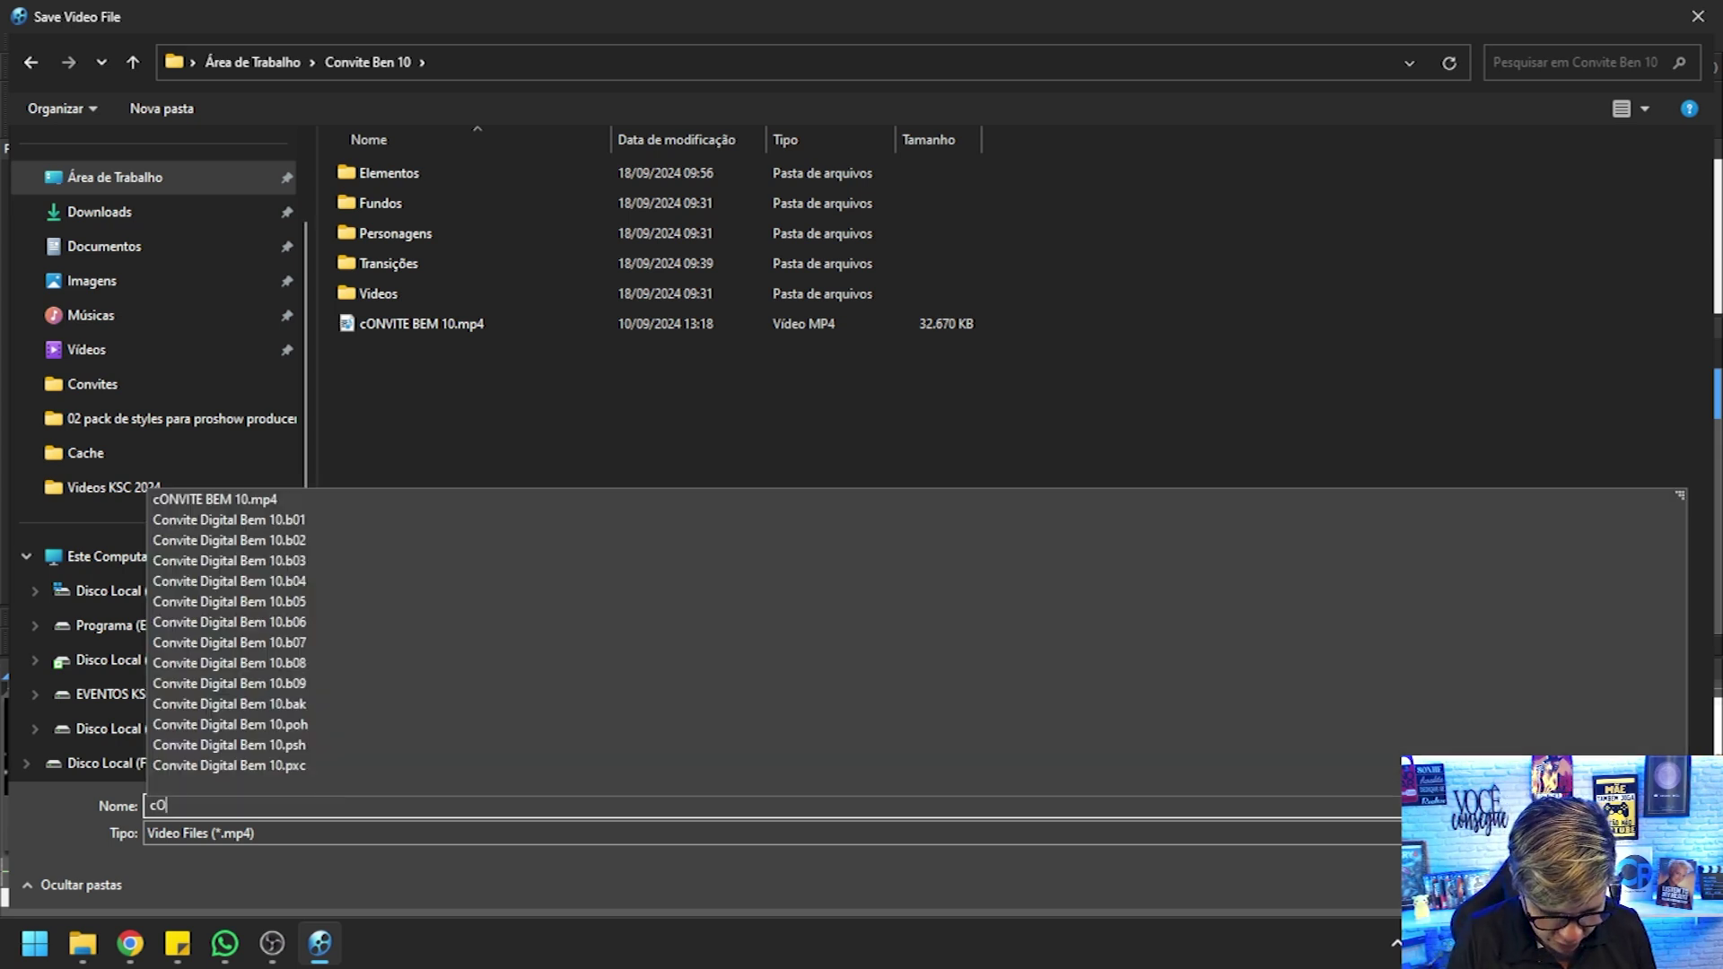
text(NVITE BEM 19)
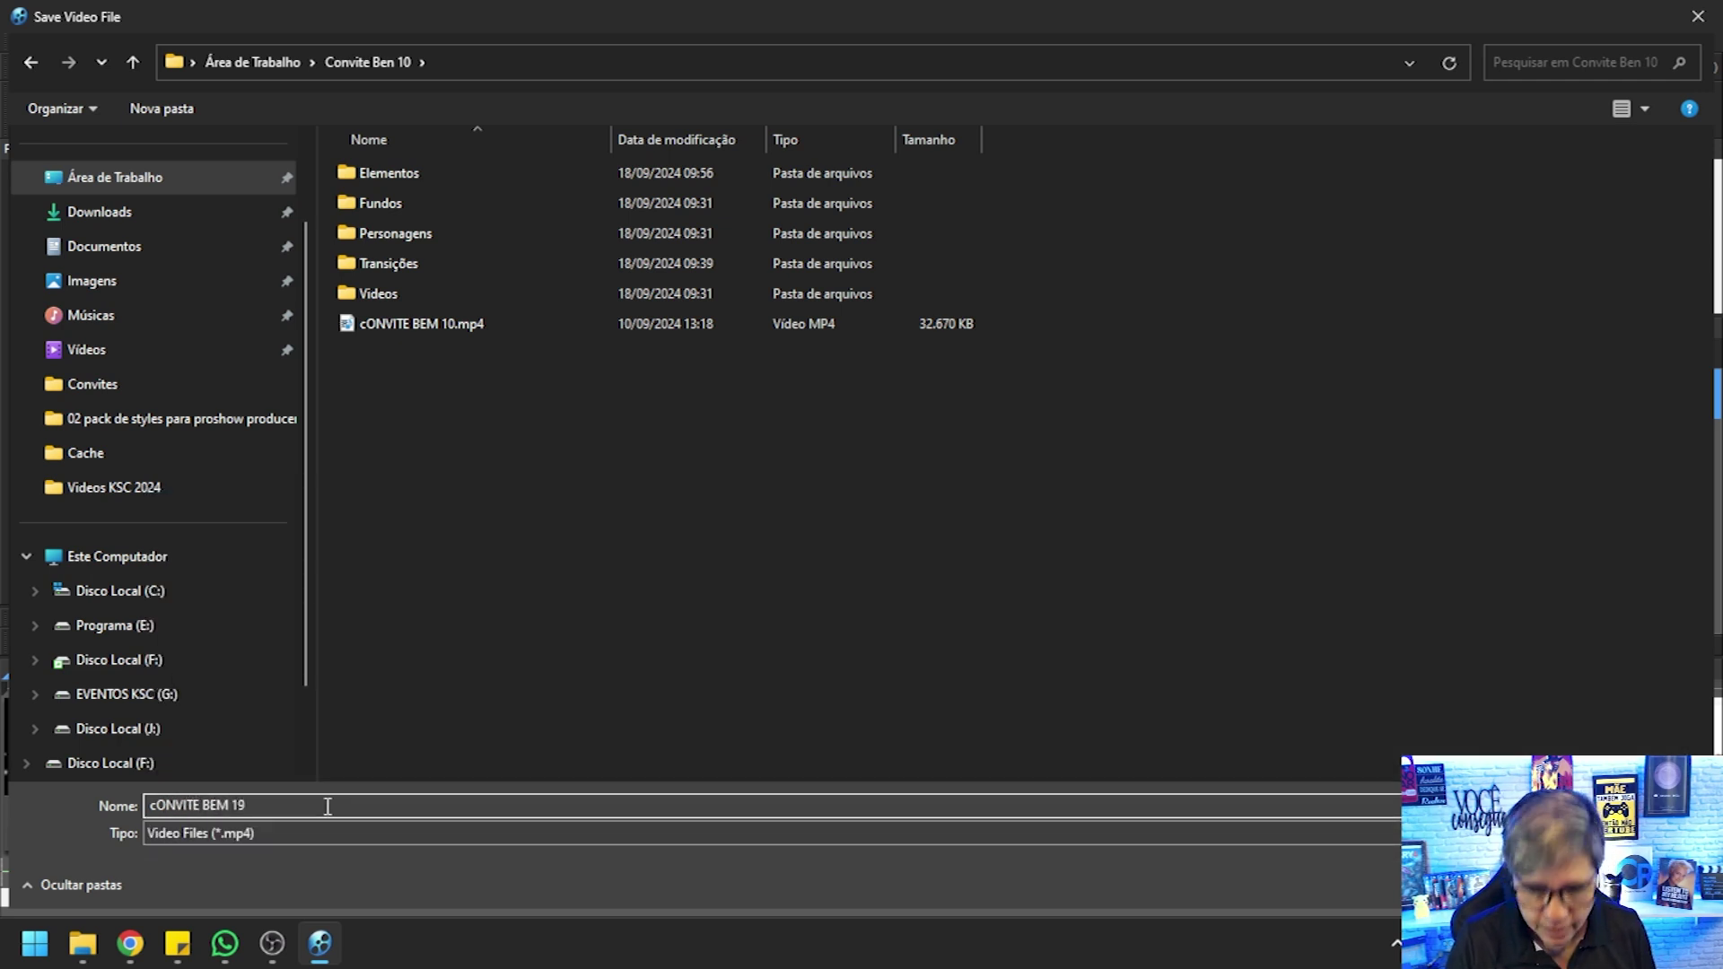
key(BackSpace)
text(0)
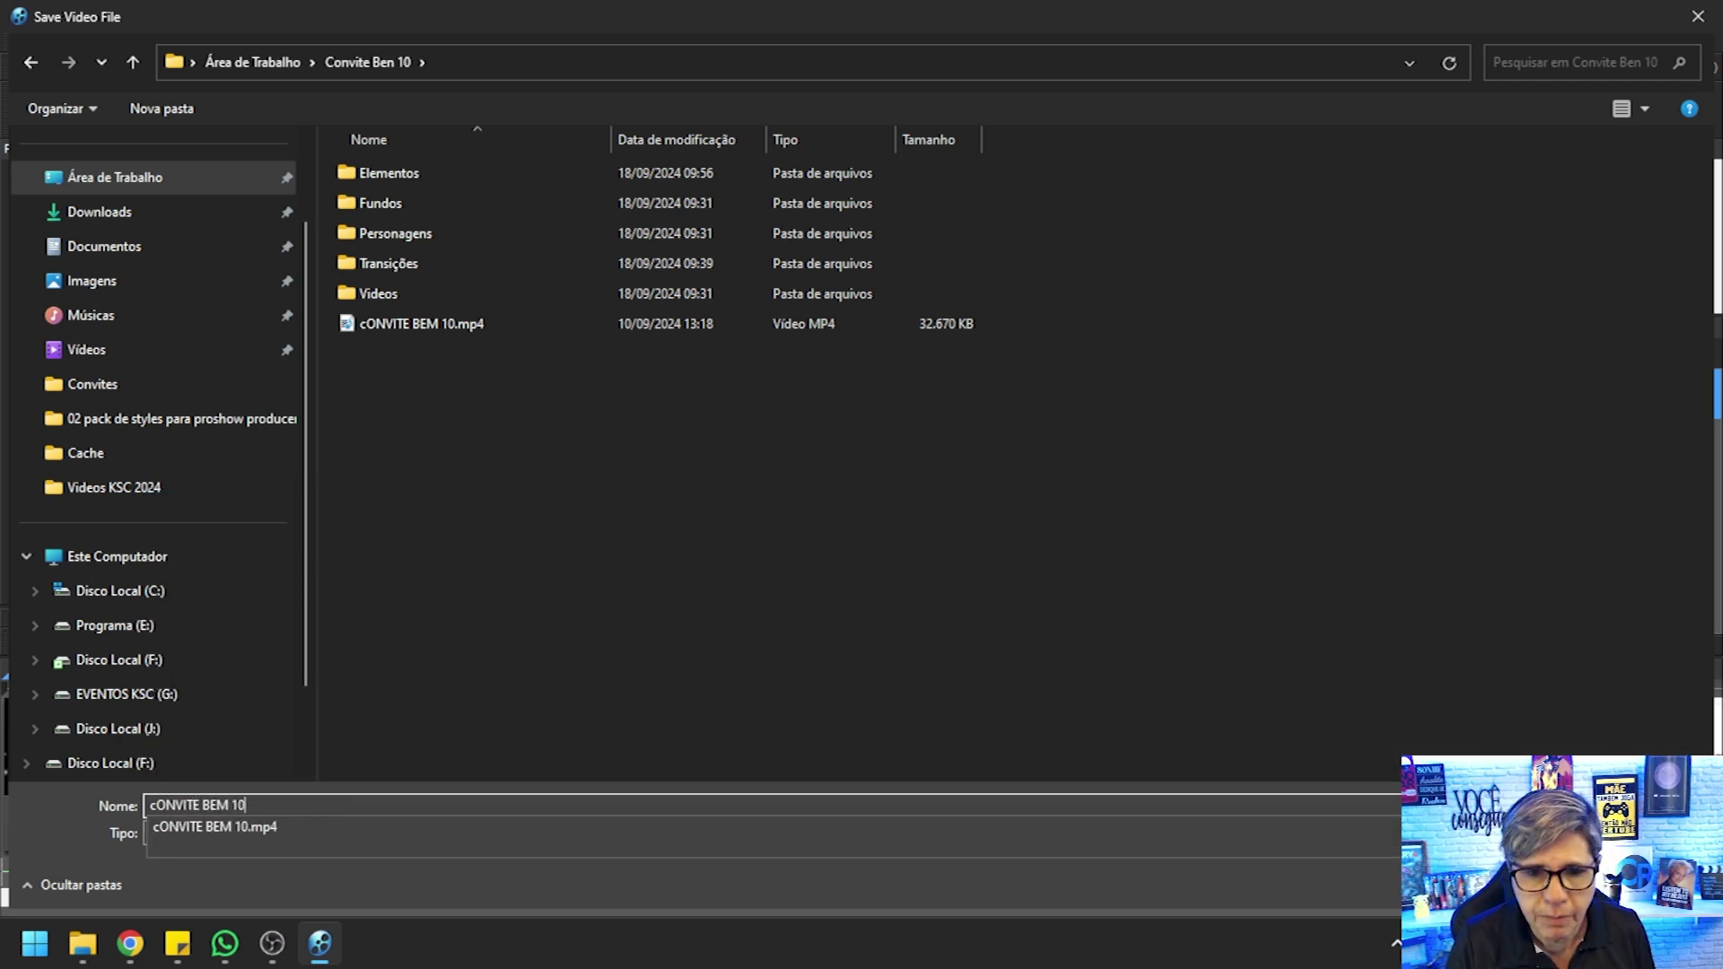
click(152, 804)
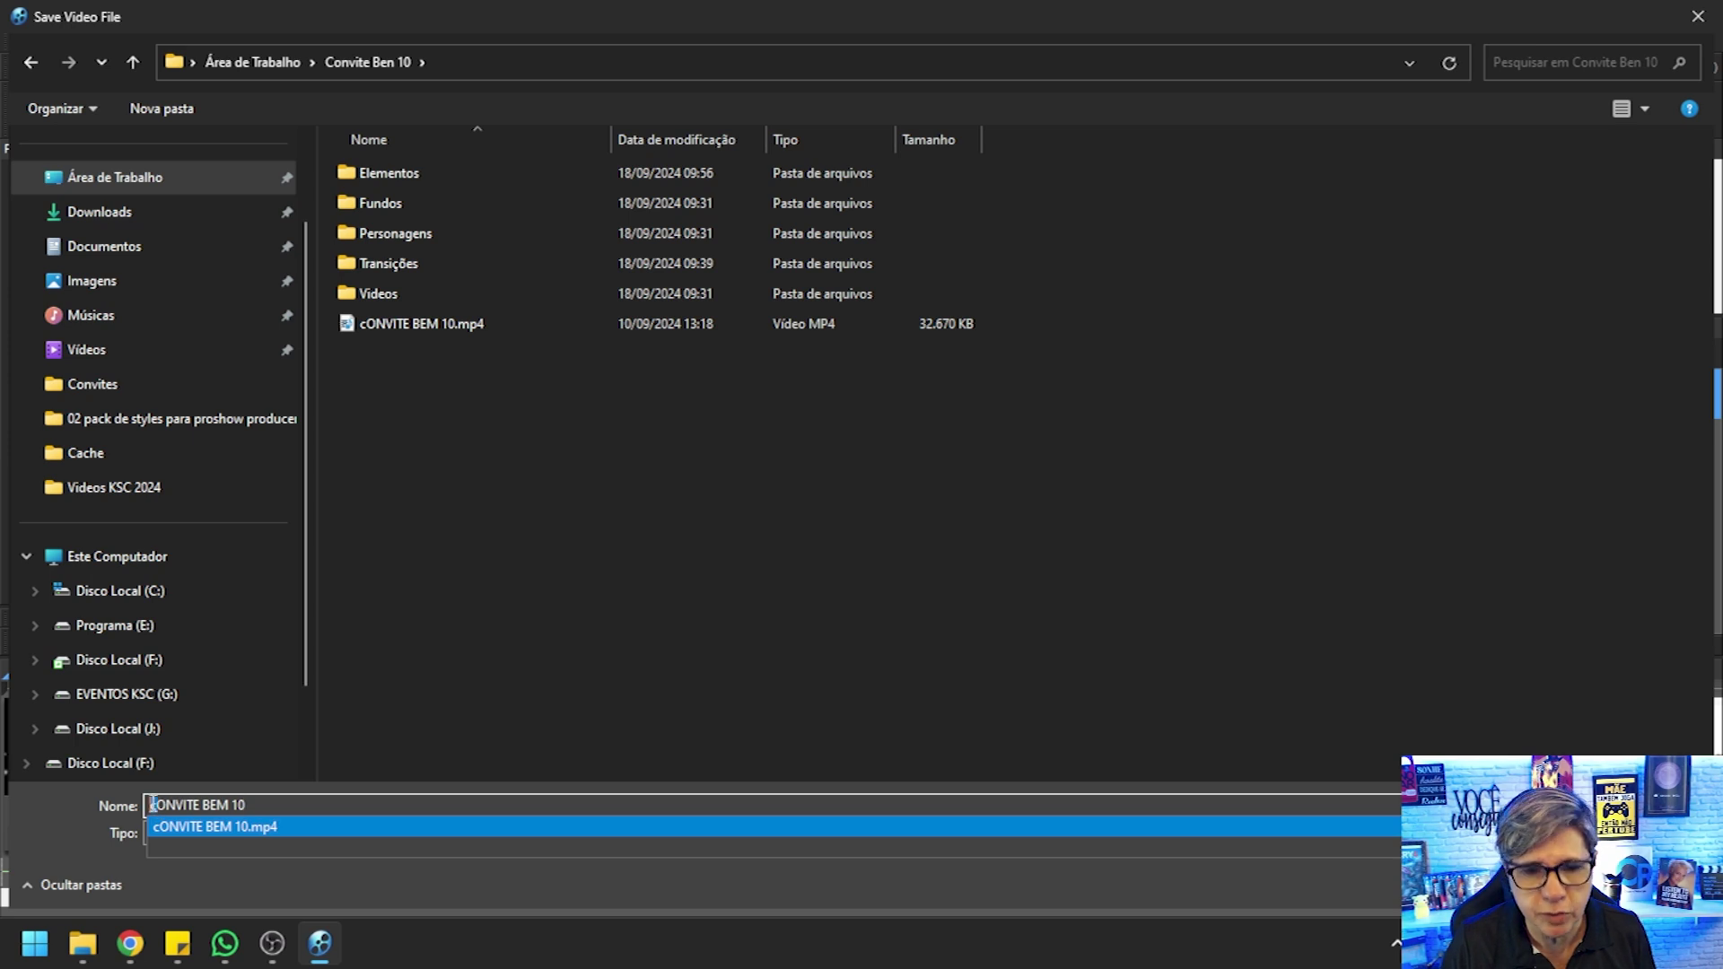
key(Delete)
text(C)
click(273, 801)
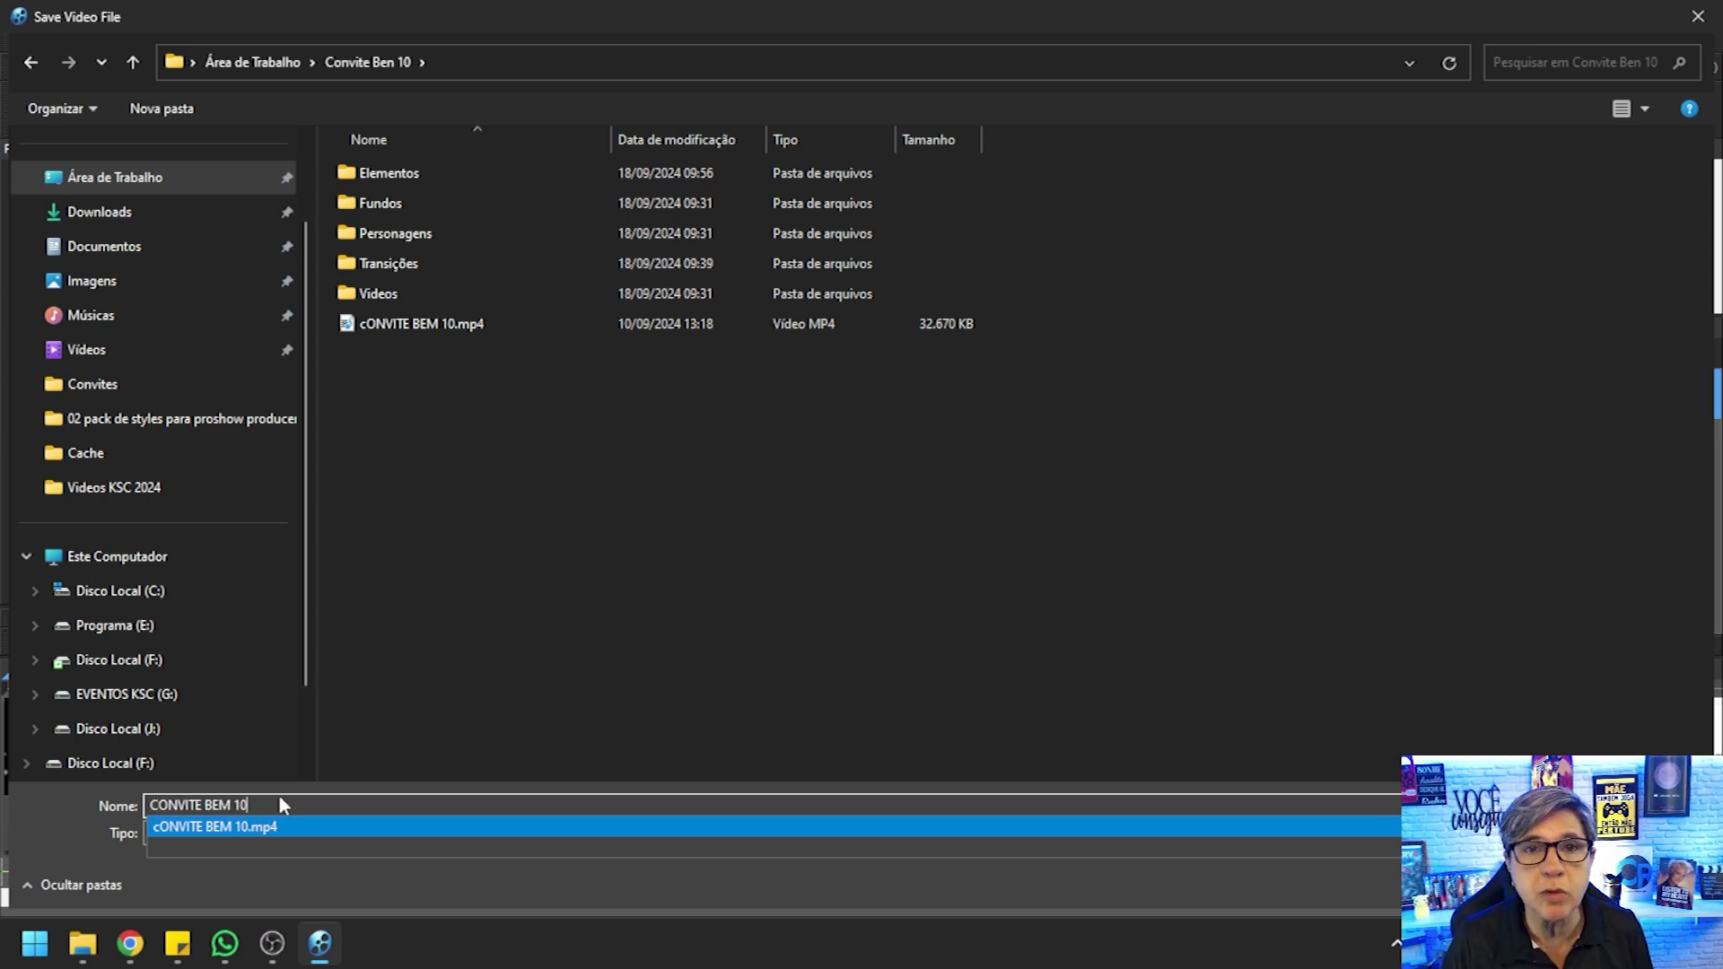
click(439, 797)
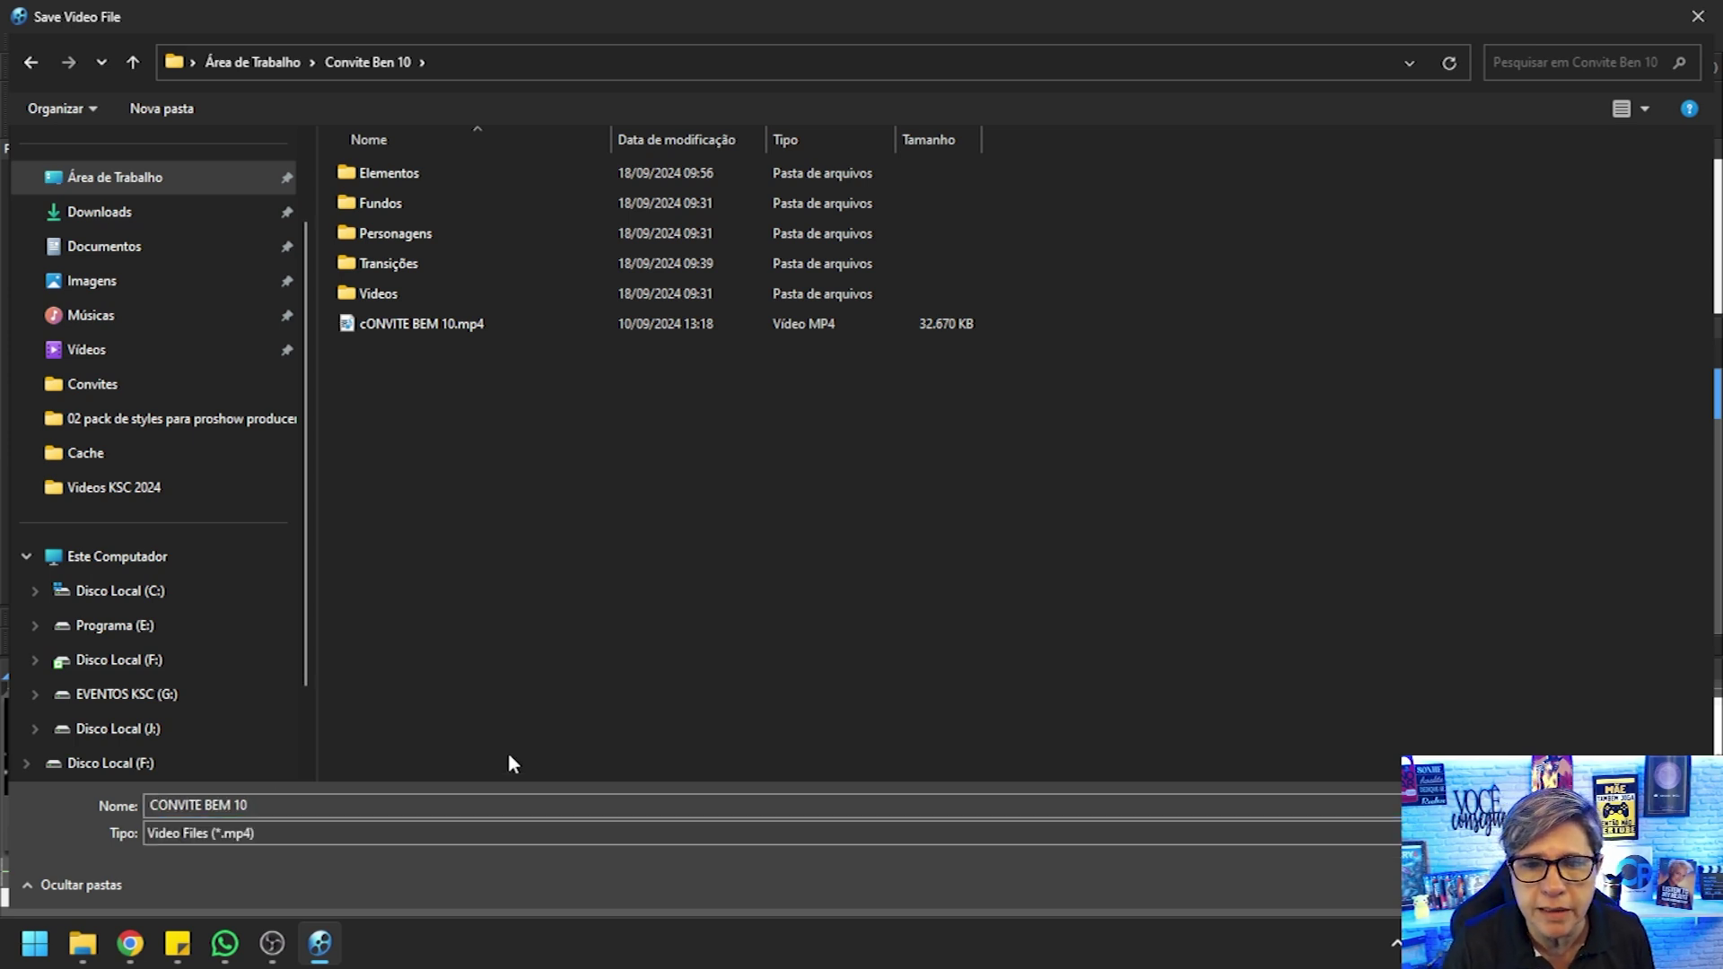
key(Return)
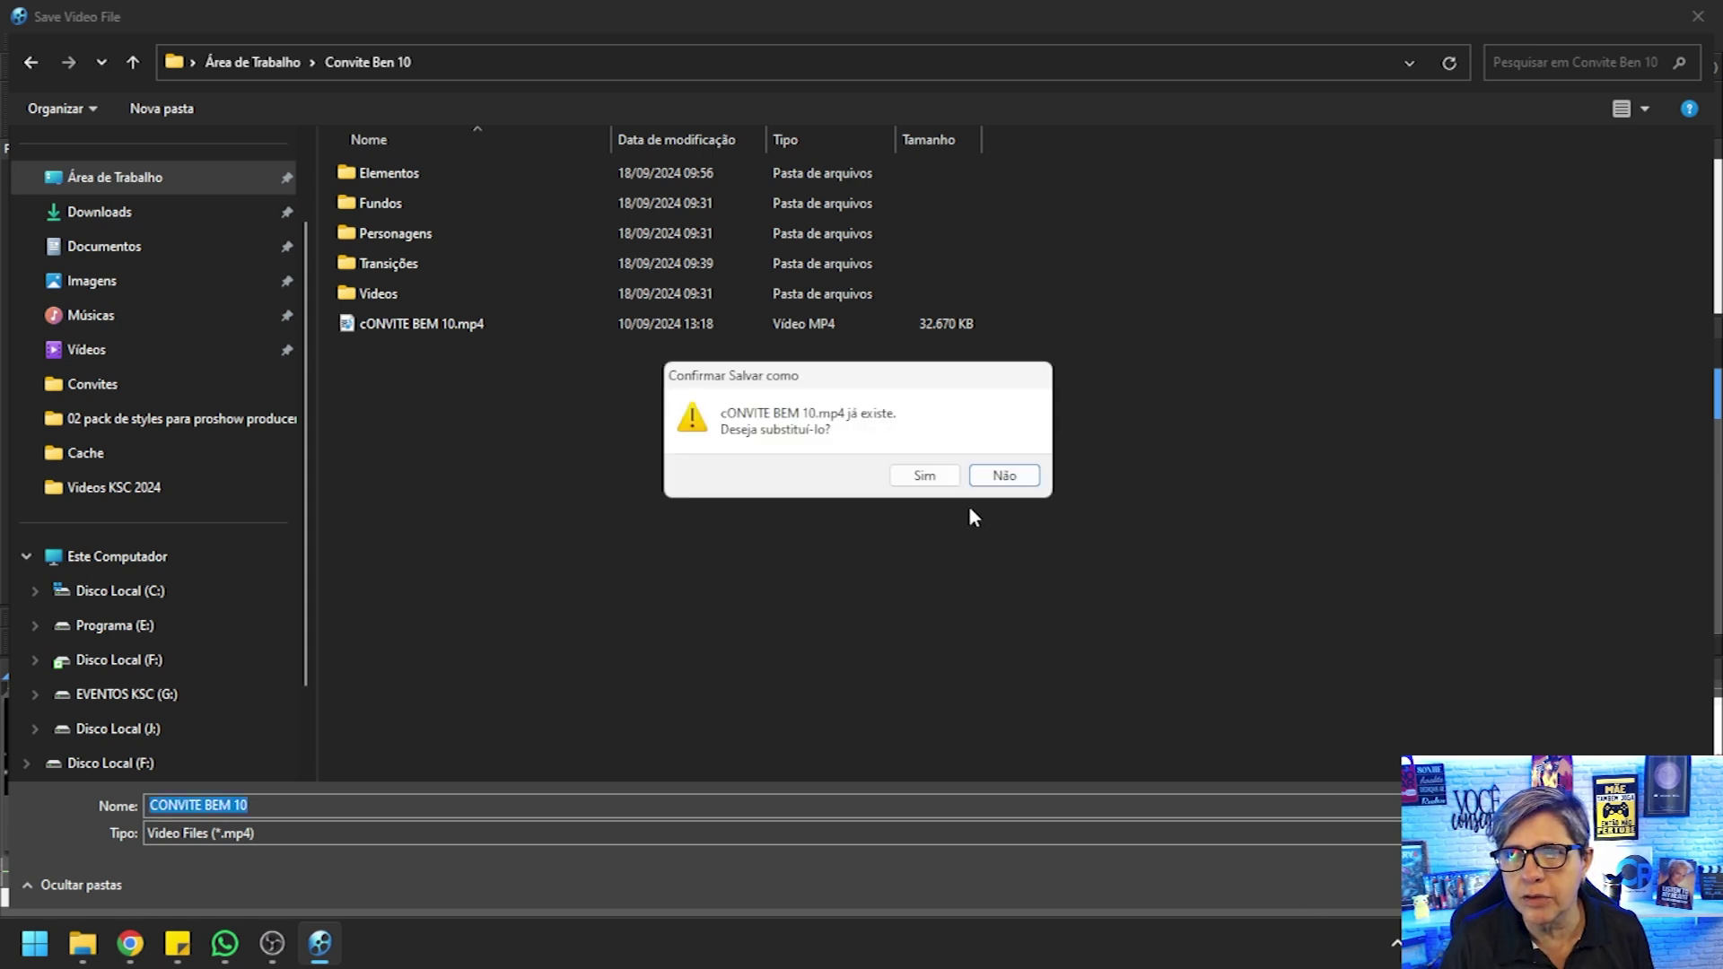
click(925, 476)
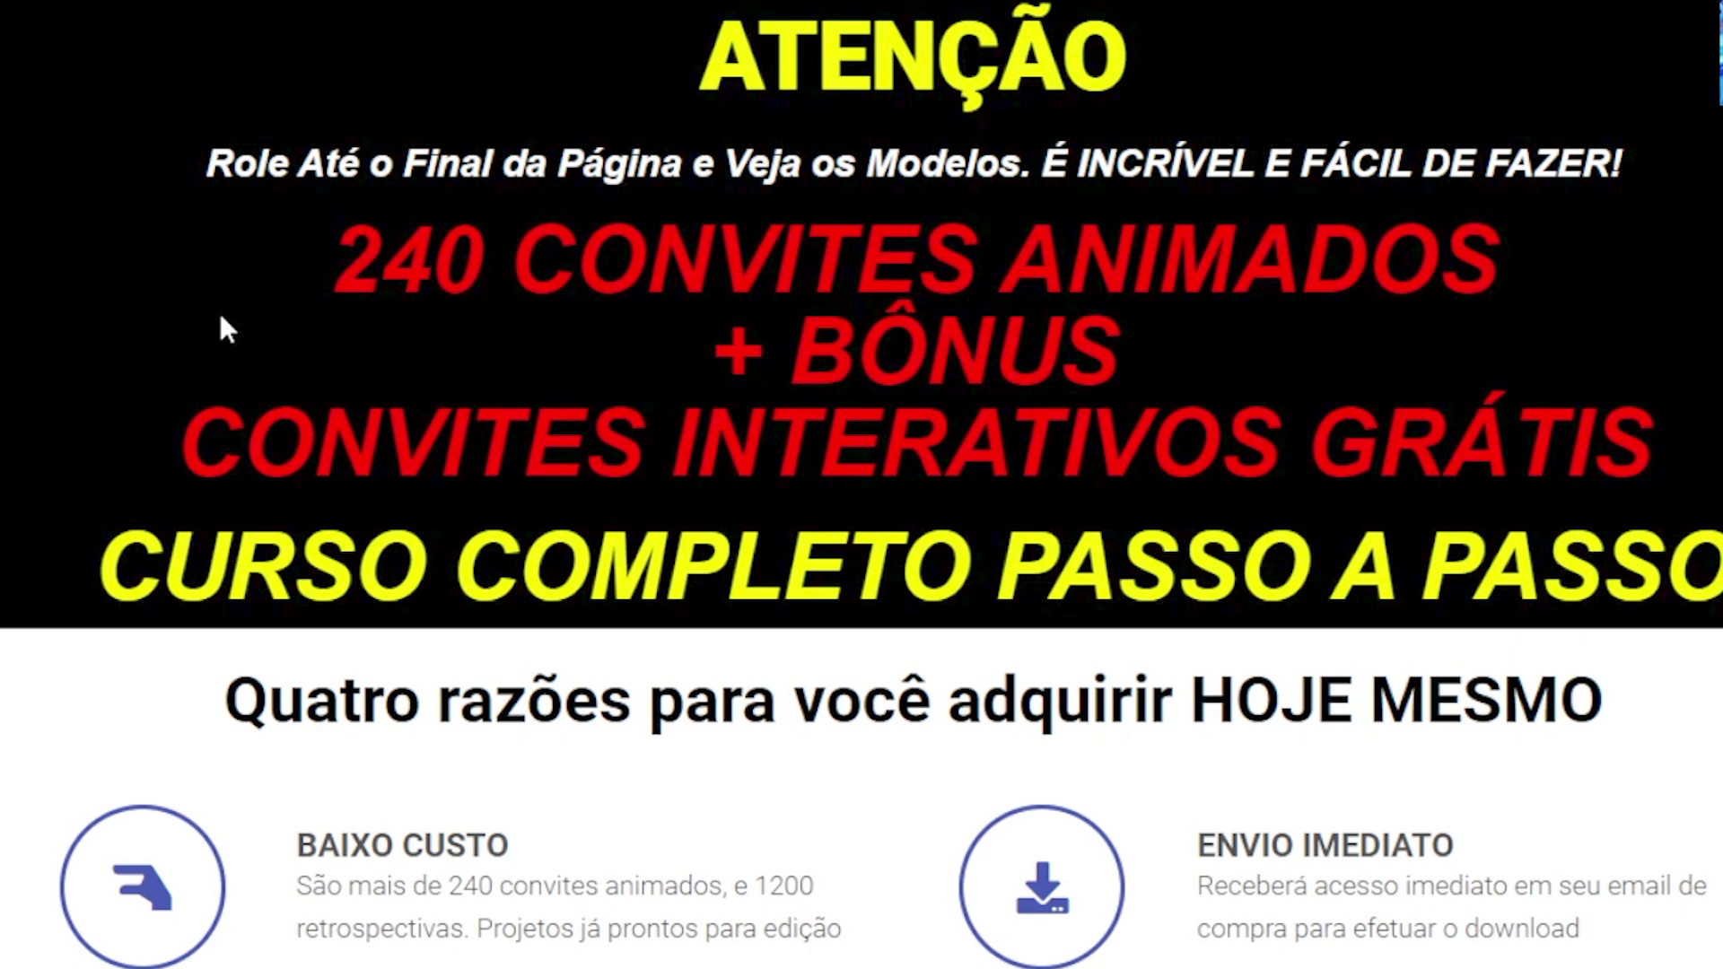
Read through the animated invitation package's sales page, from the purchase reasons and testimonials down to the sample invitation videos
scroll(226, 330, down, 9)
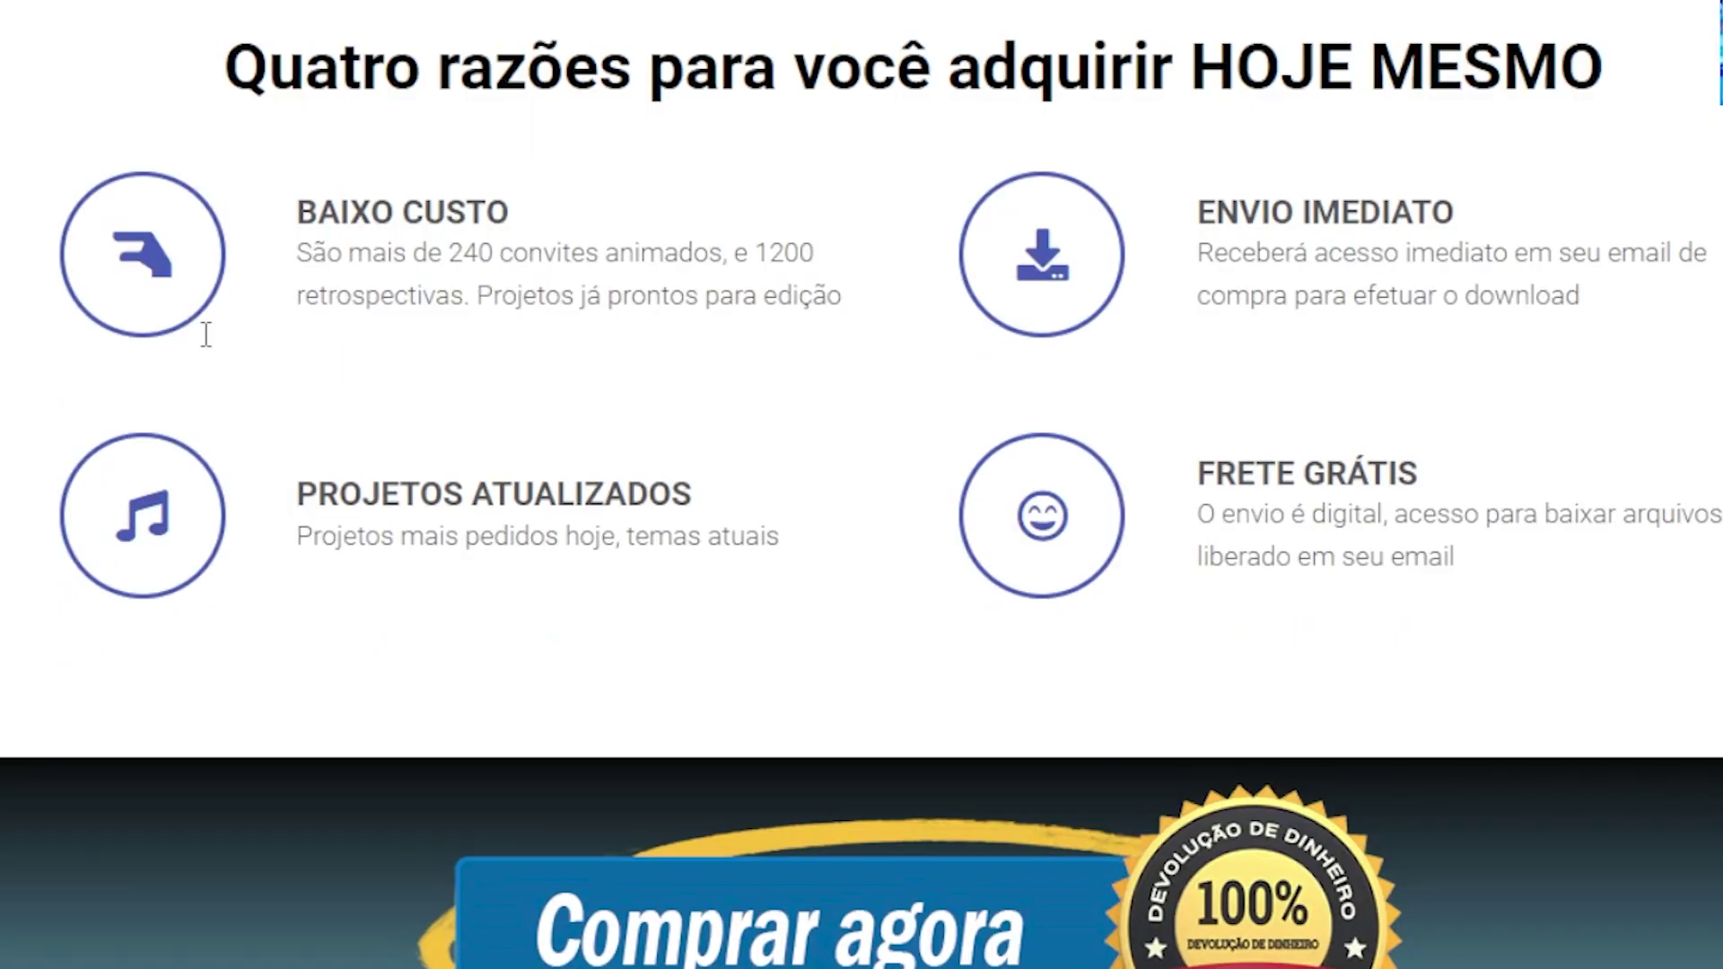
scroll(205, 353, down, 3)
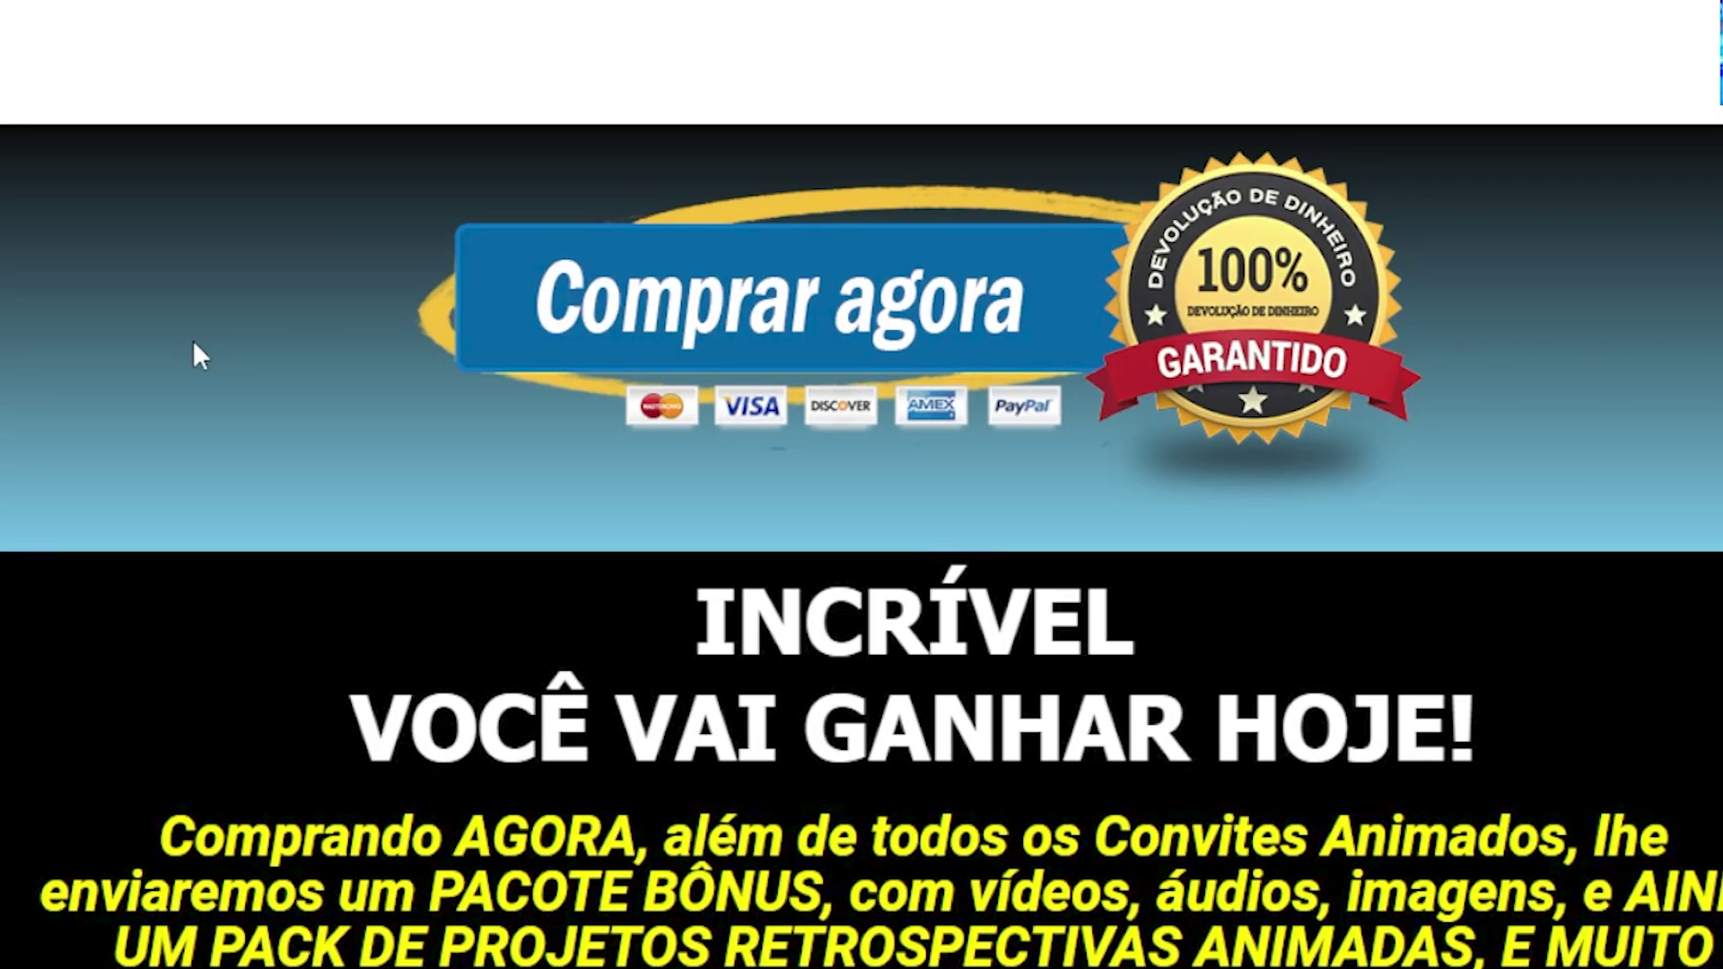
scroll(328, 332, down, 7)
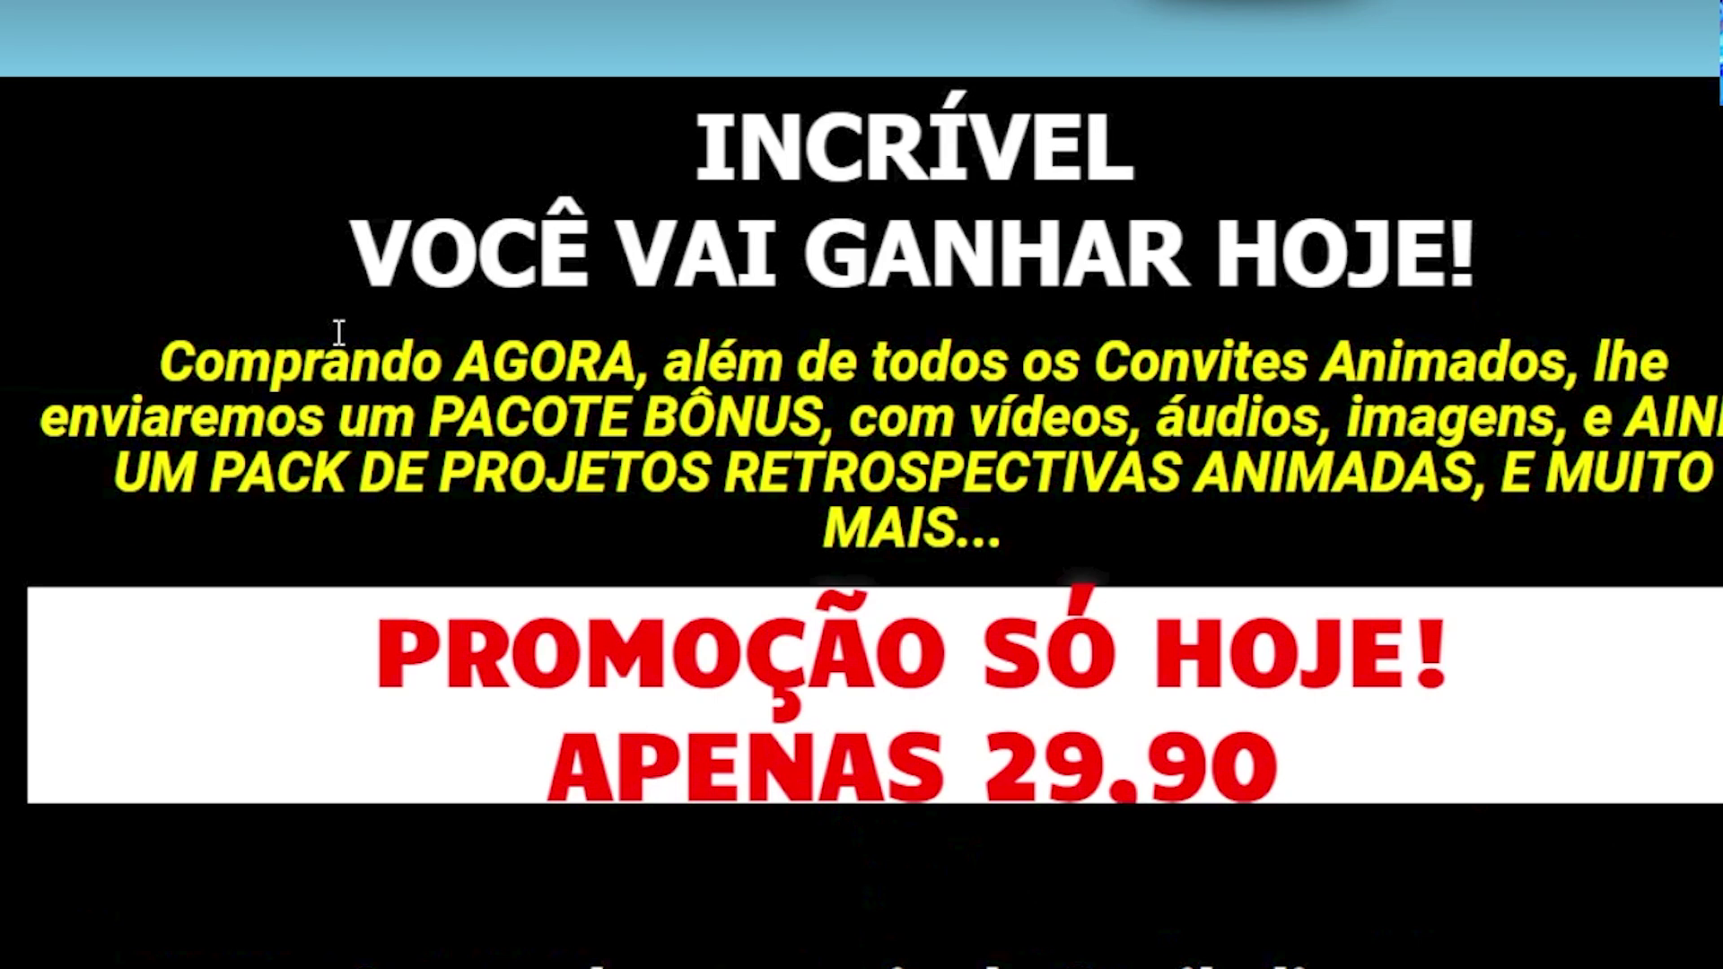
scroll(340, 339, down, 3)
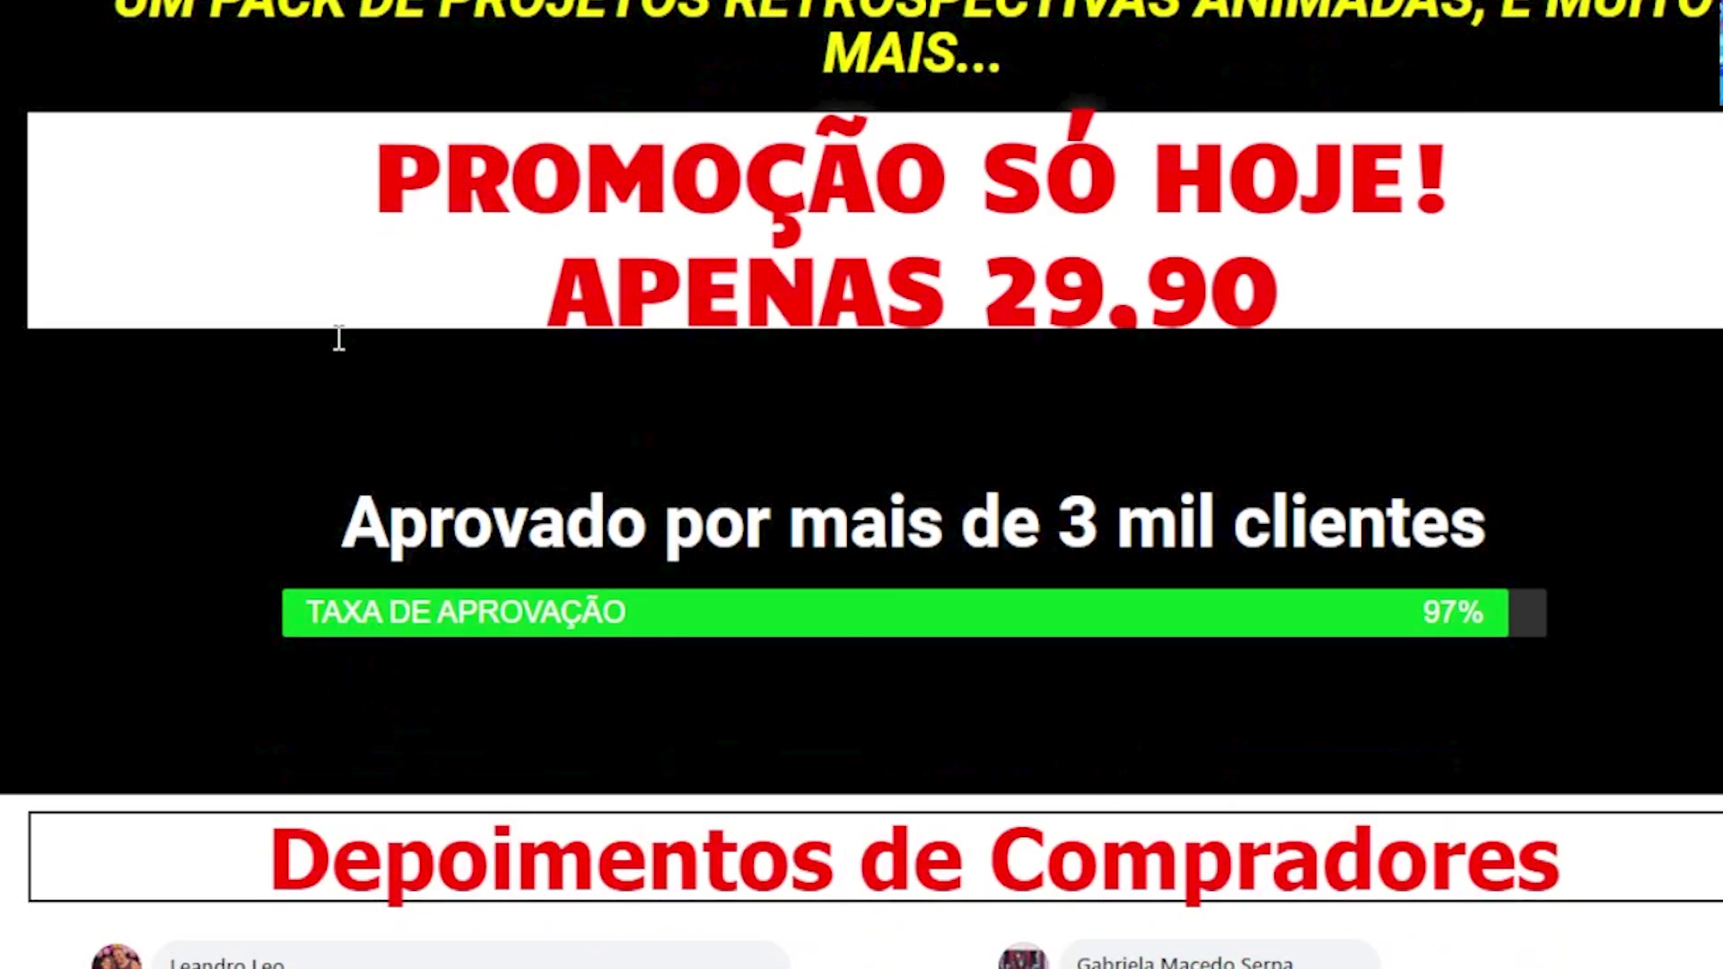
scroll(258, 466, down, 10)
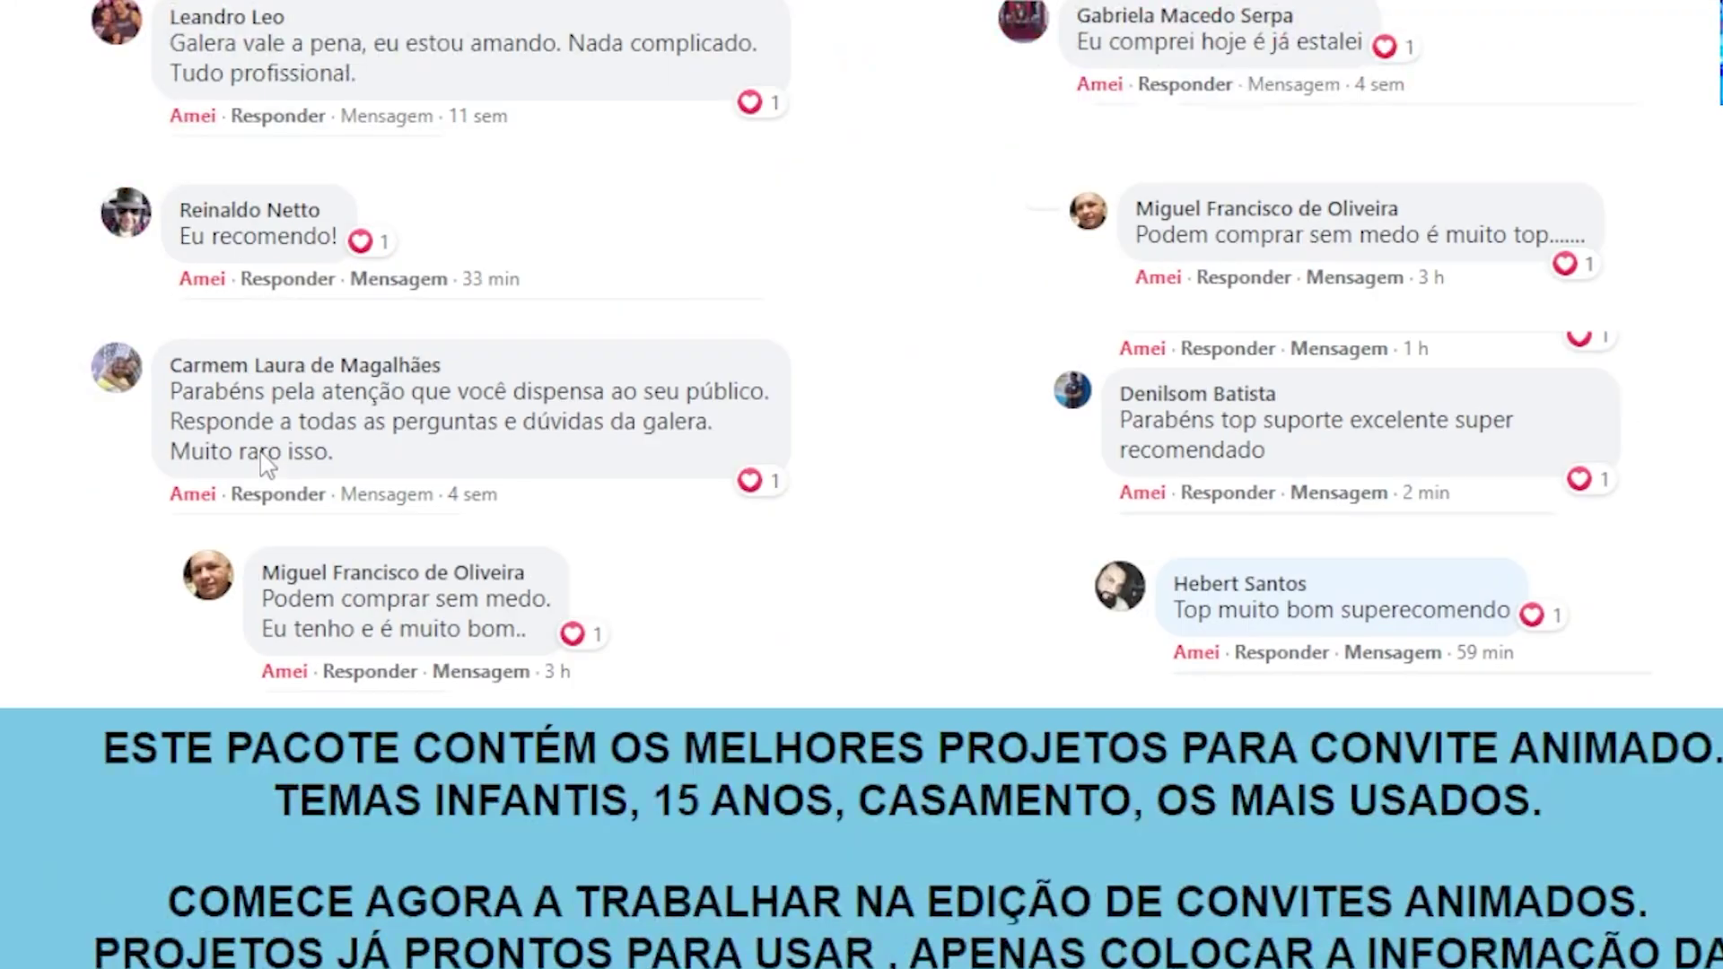
scroll(262, 460, down, 13)
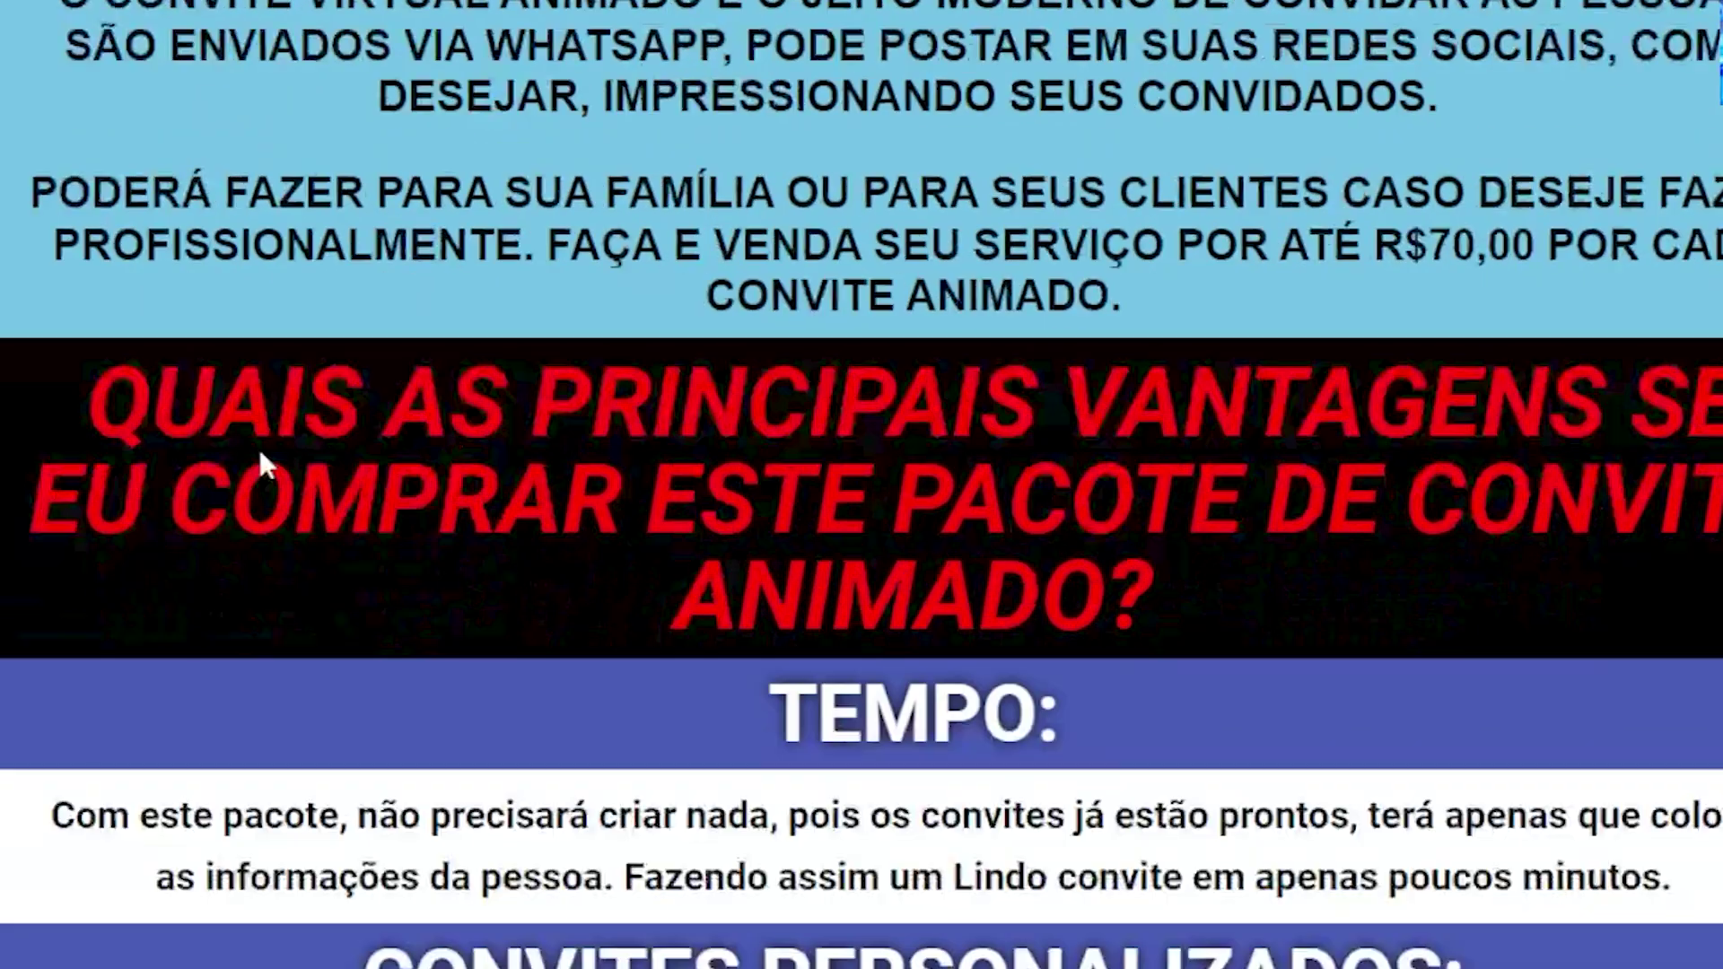
scroll(262, 460, down, 8)
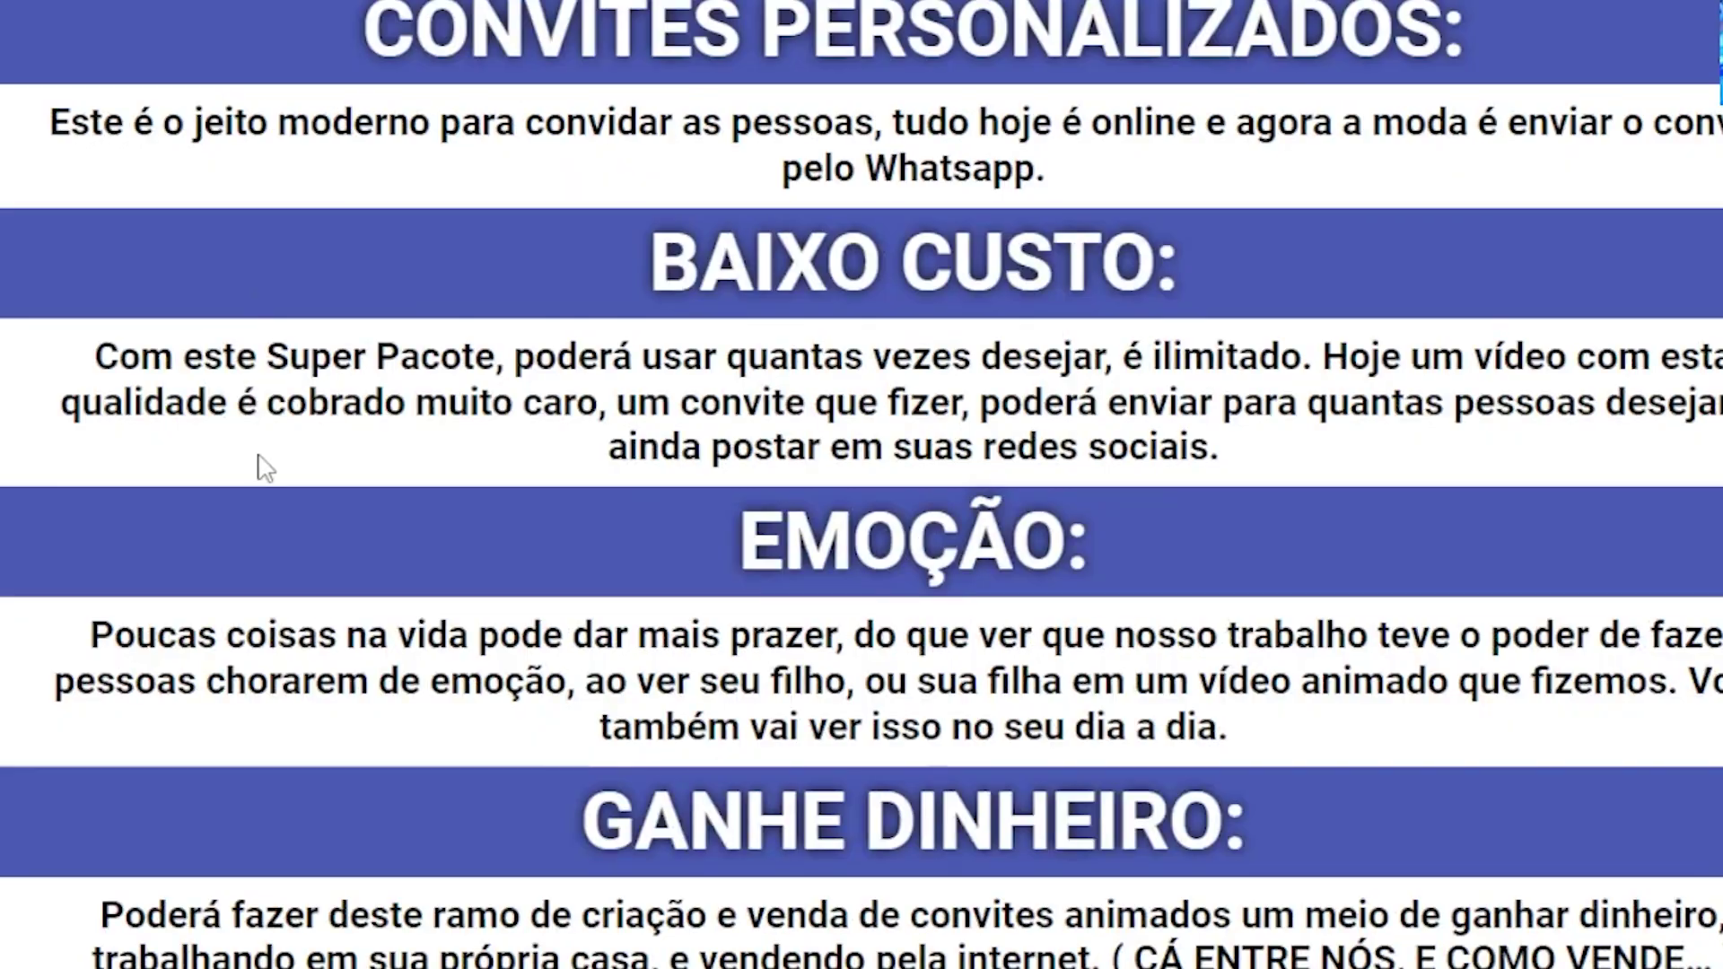
scroll(262, 462, down, 3)
scroll(258, 462, down, 3)
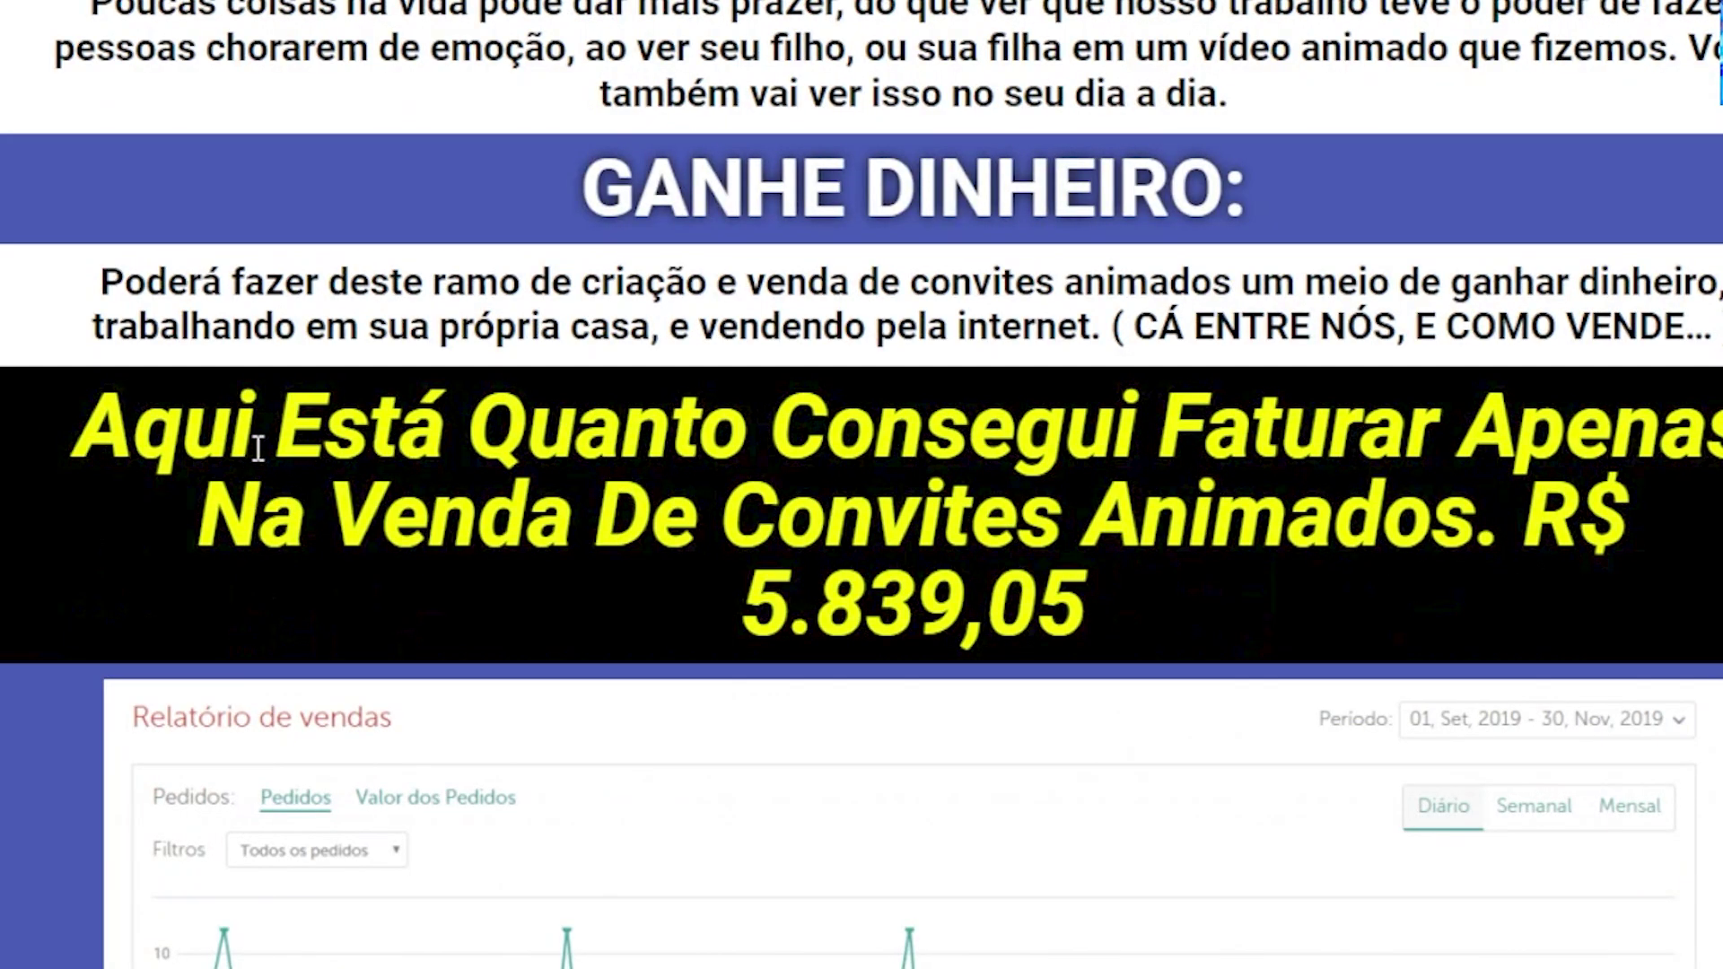
scroll(258, 447, down, 15)
scroll(254, 467, down, 5)
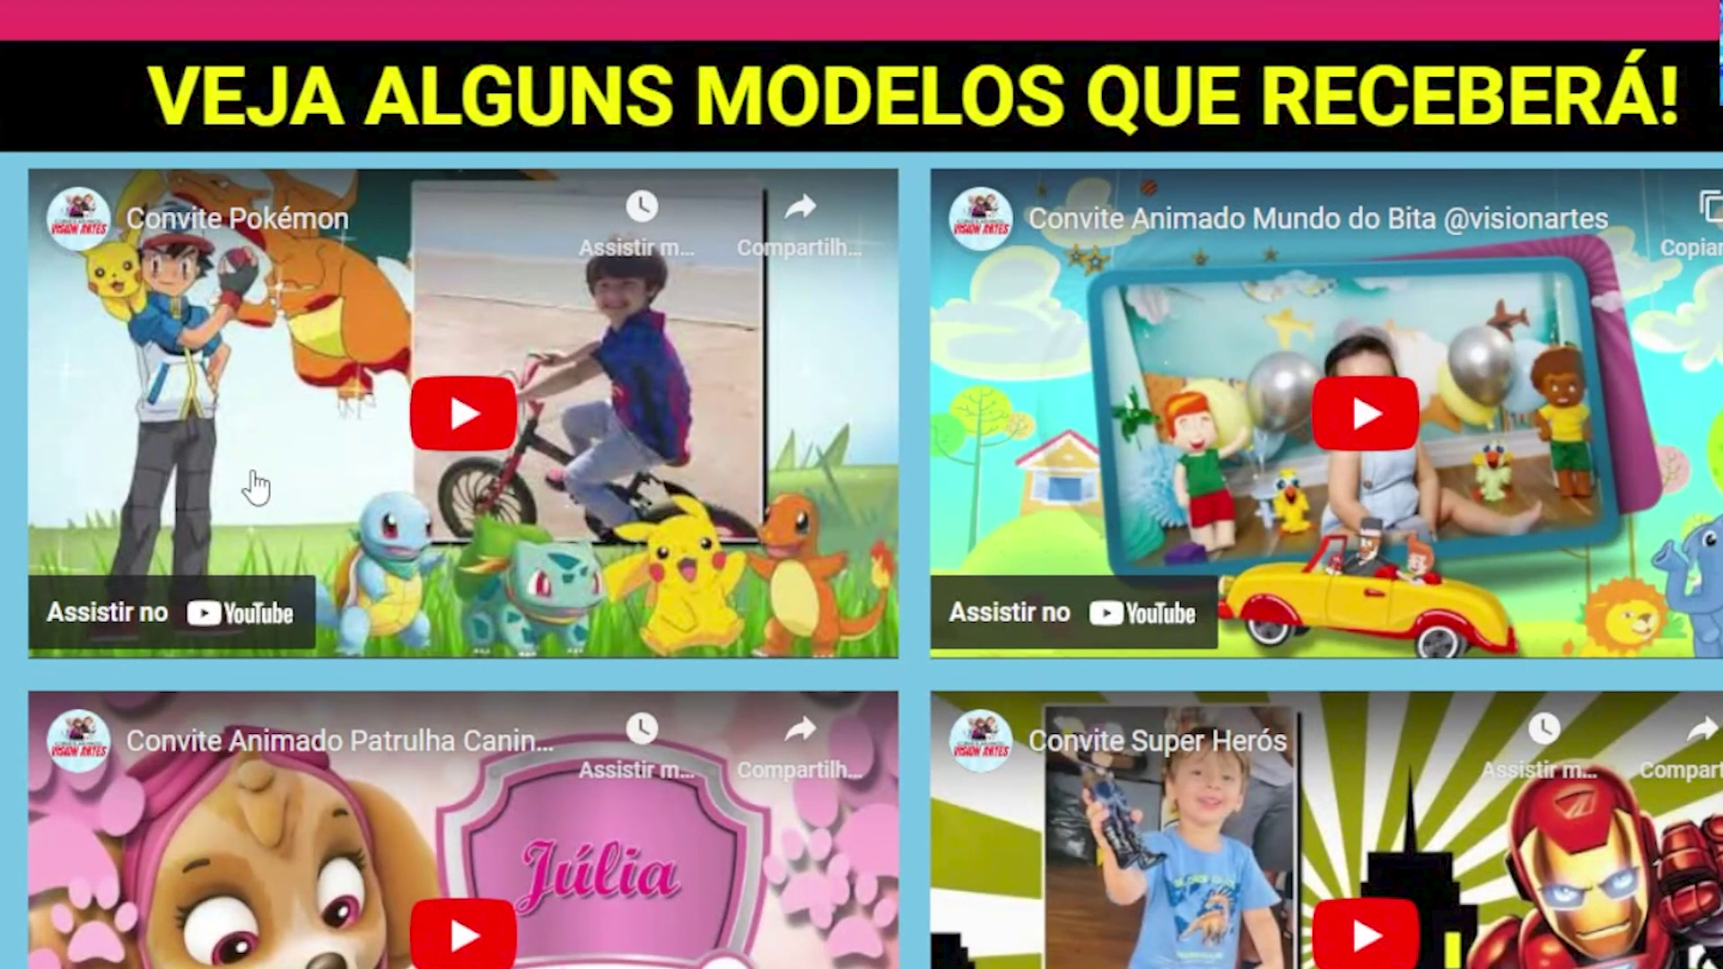
scroll(256, 487, down, 5)
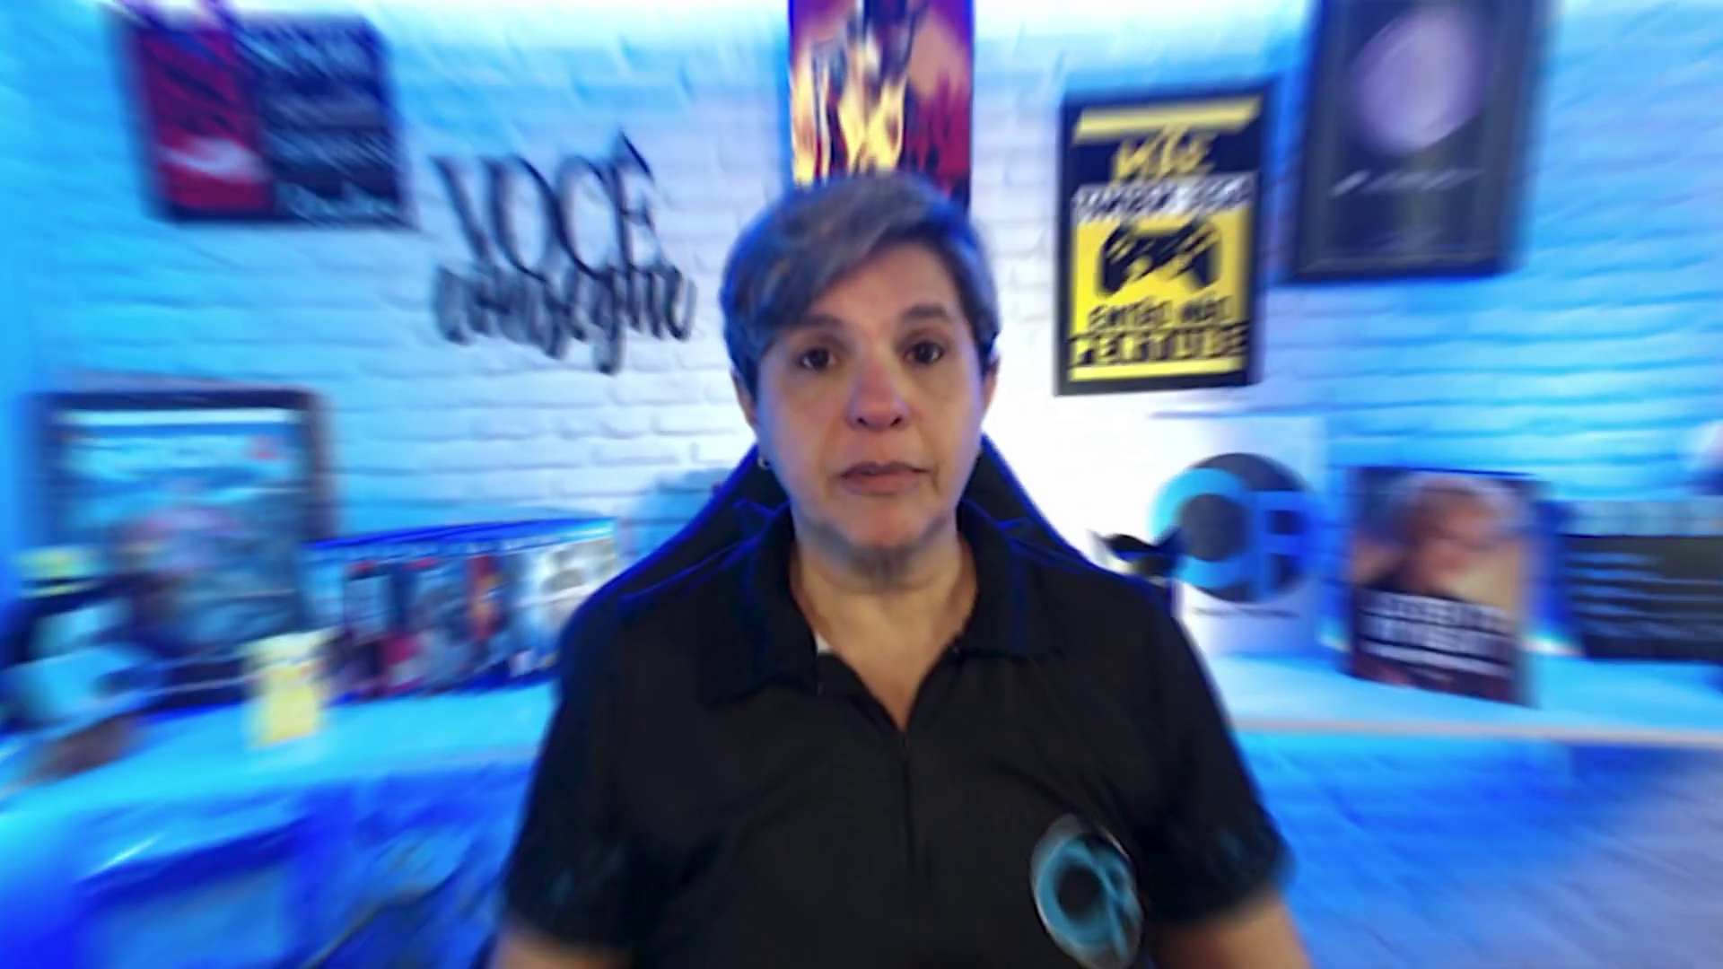